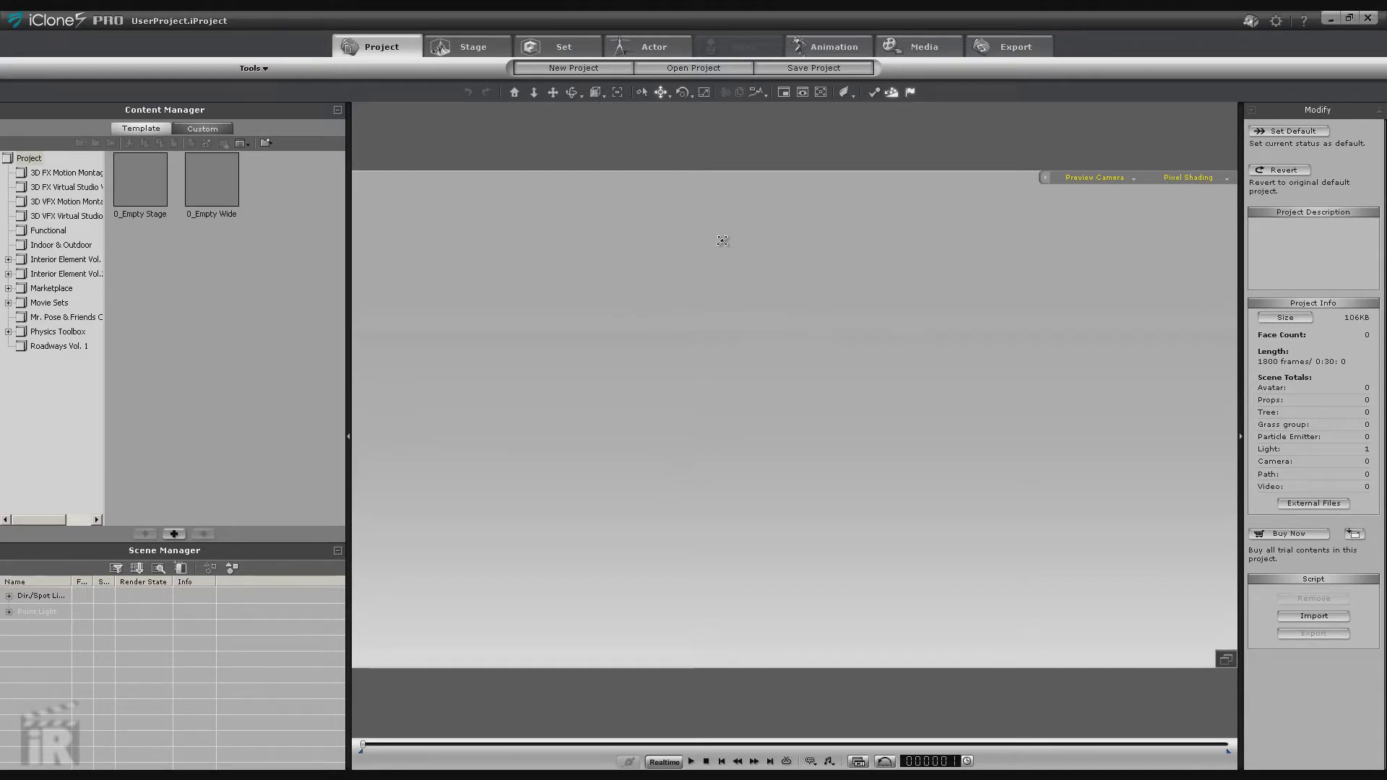
Load the Community Stage terrain from the Mesh_Medium terrain category.
{"action": "left_click", "coordinate": [263, 65]}
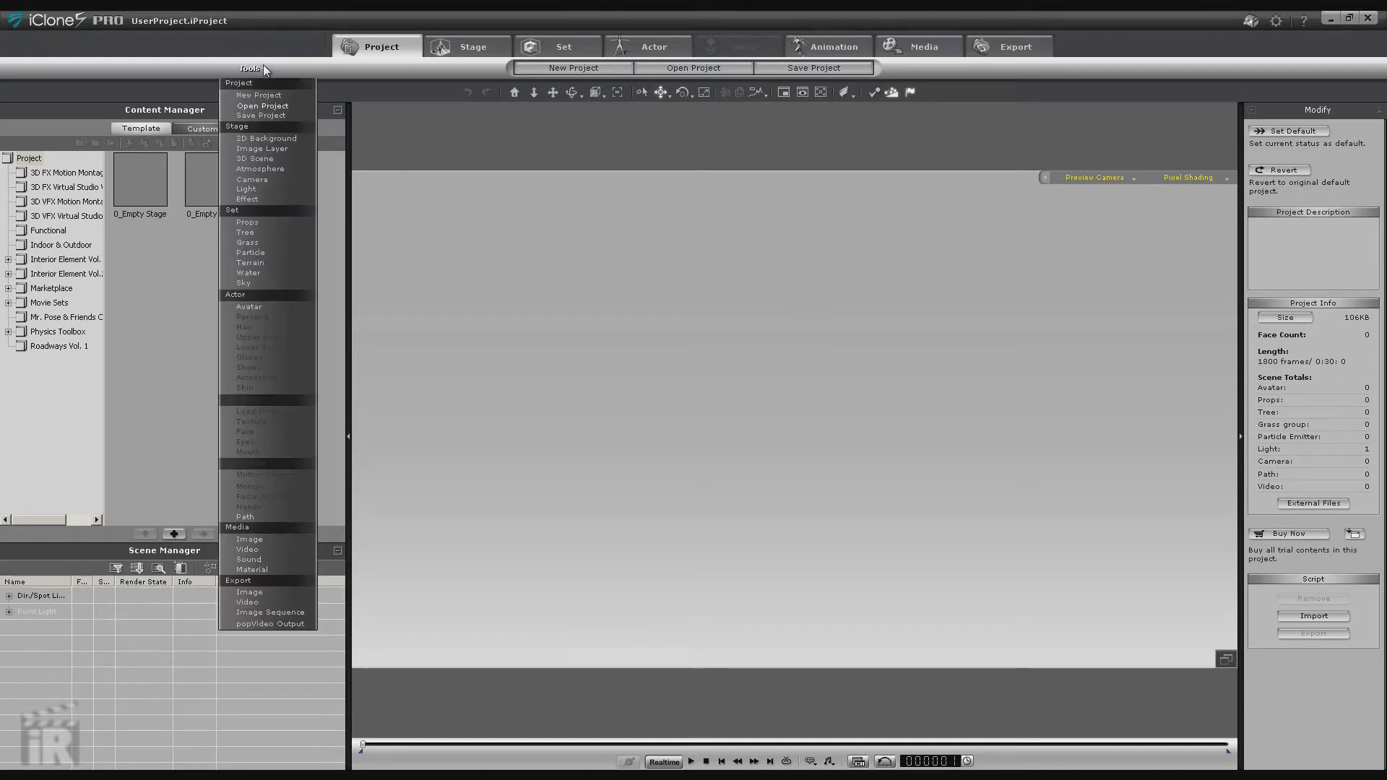
{"action": "left_click", "coordinate": [542, 48]}
{"action": "left_click", "coordinate": [470, 46]}
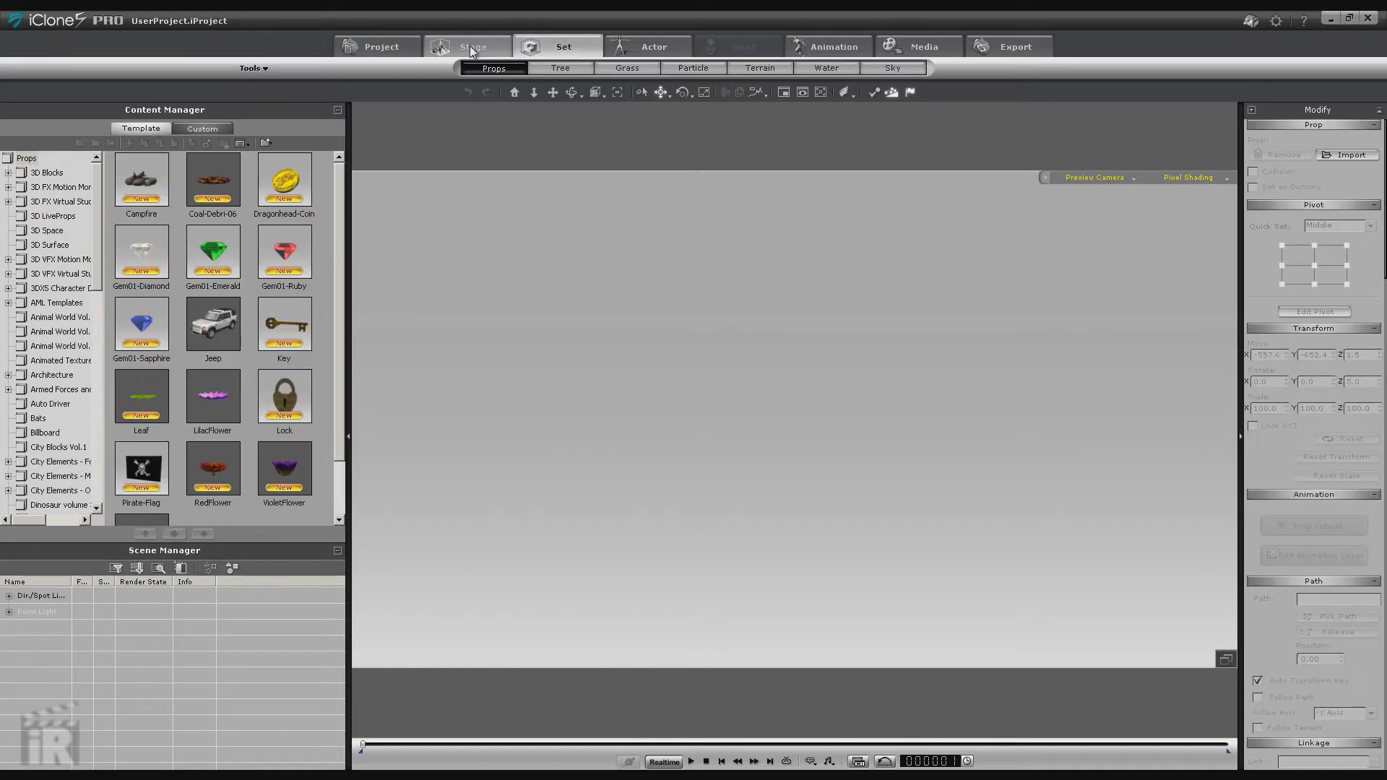
{"action": "left_click", "coordinate": [632, 47]}
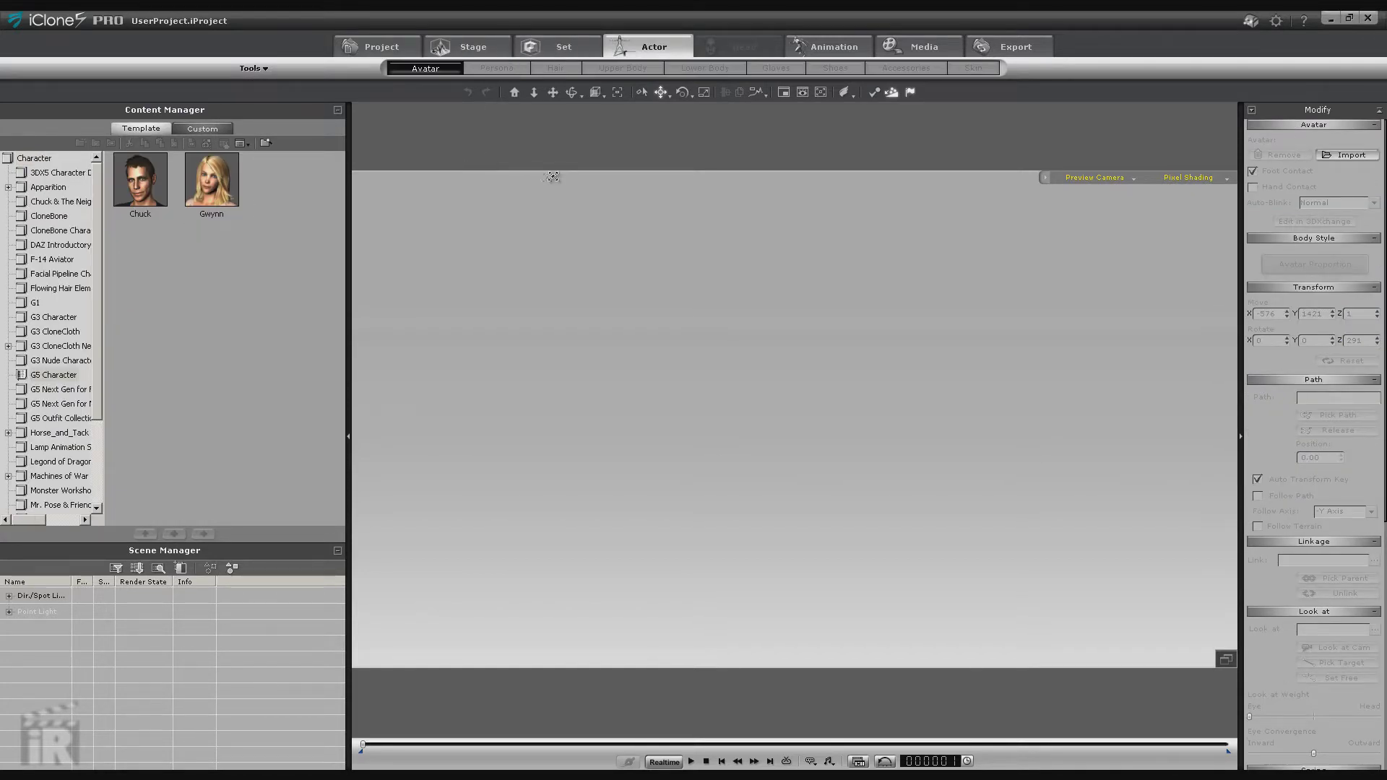
{"action": "left_click", "coordinate": [558, 47]}
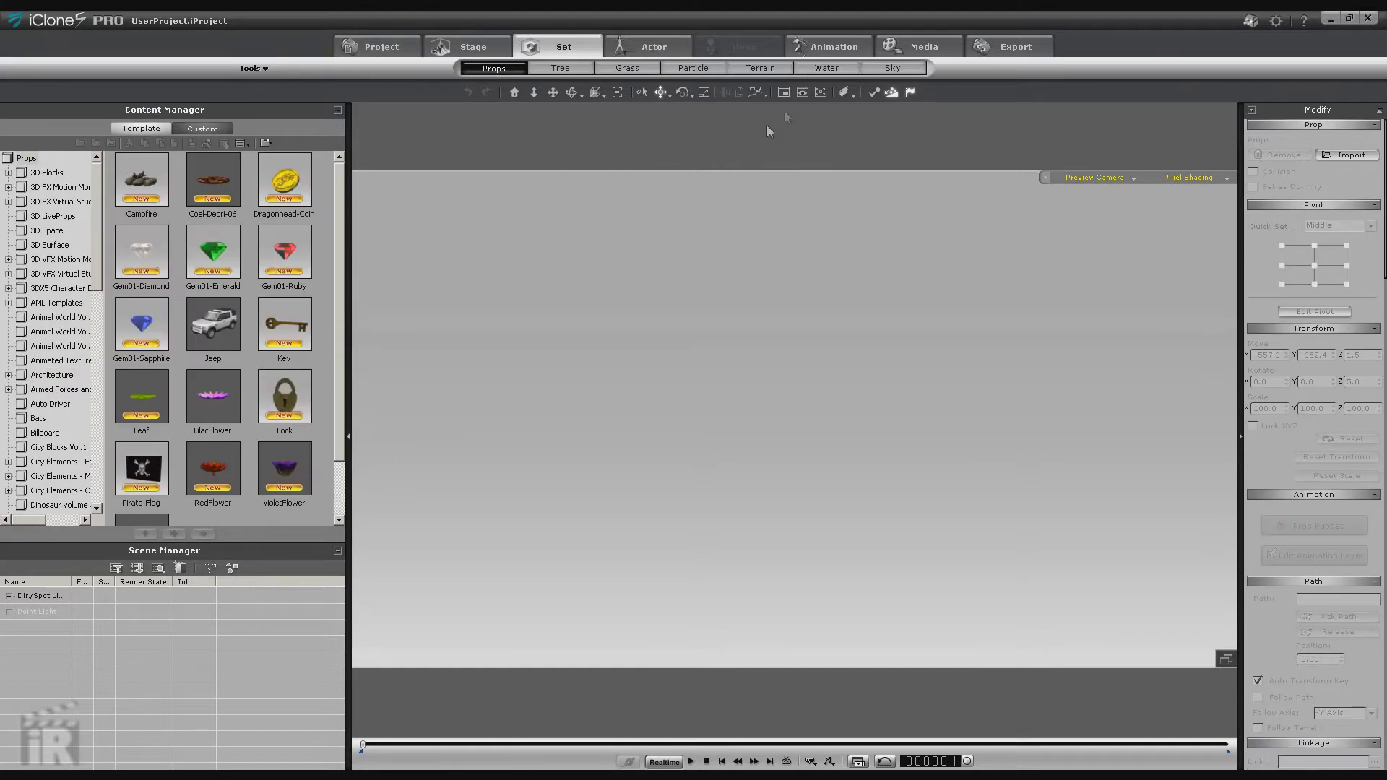
{"action": "left_click", "coordinate": [746, 69]}
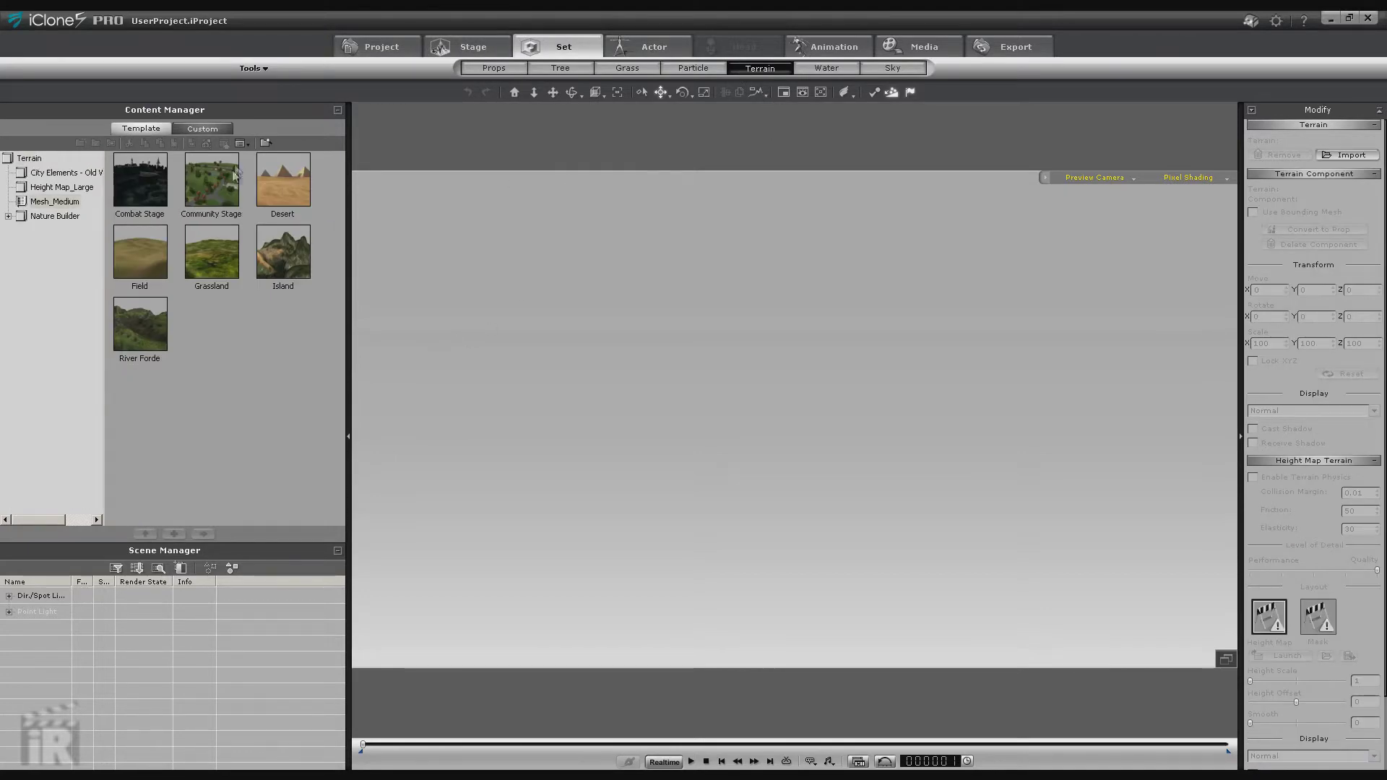
{"action": "left_click", "coordinate": [54, 202]}
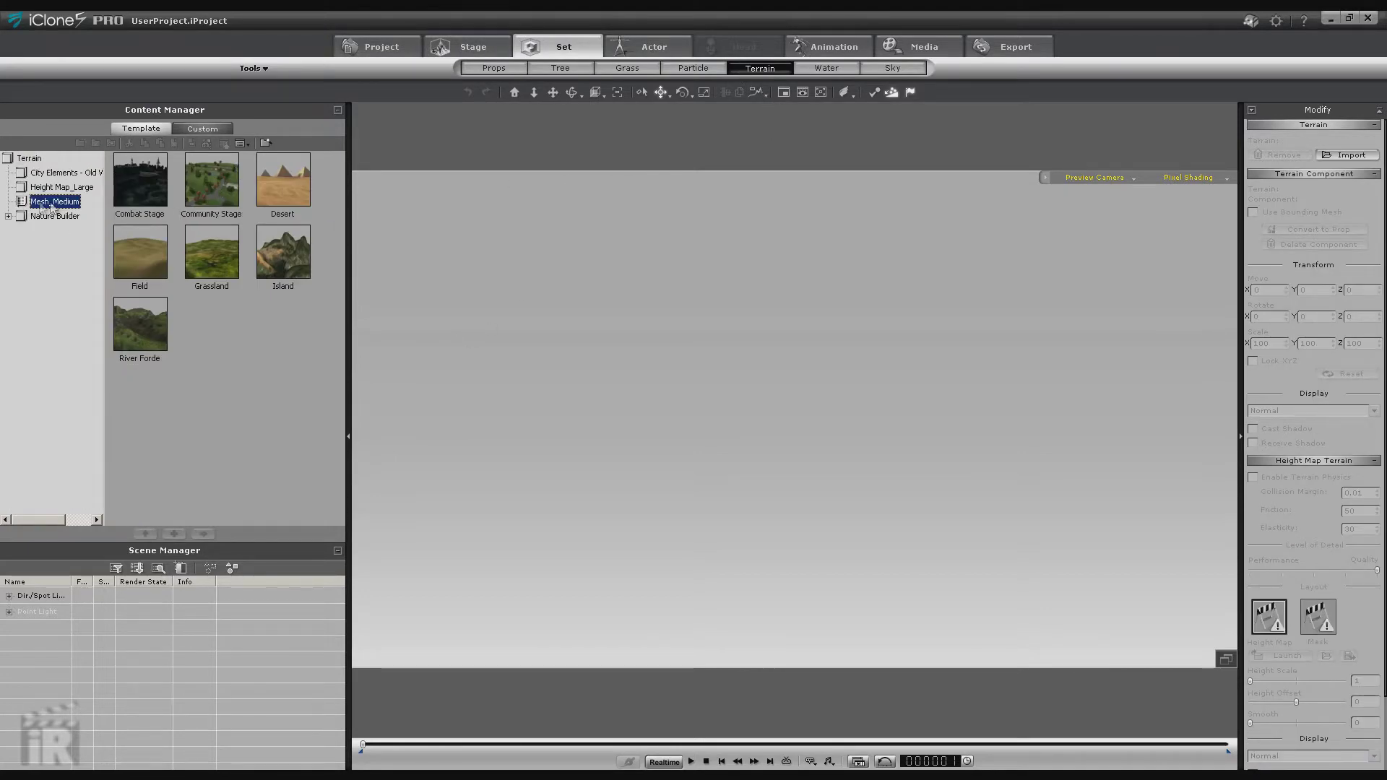
{"action": "double_click", "coordinate": [204, 186]}
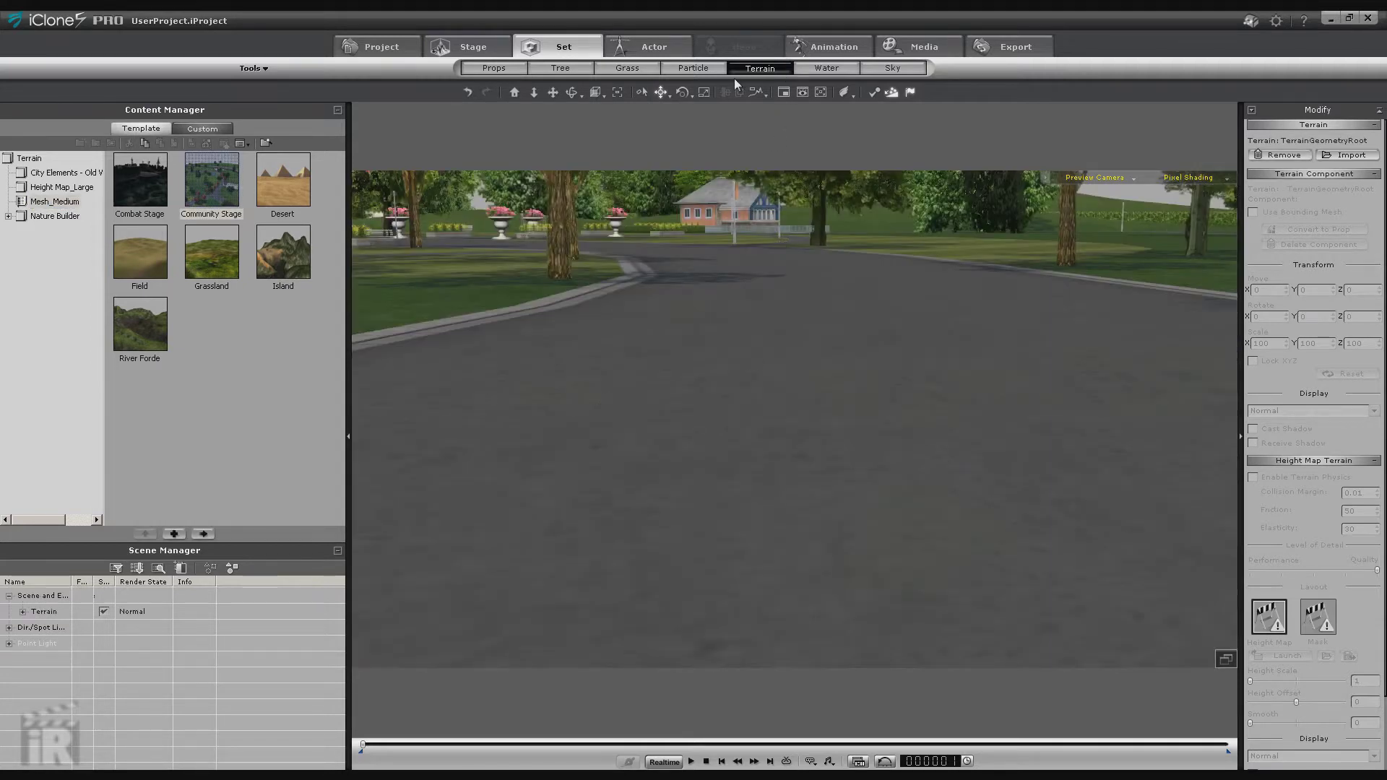
Apply the Universal sky to the street scene.
{"action": "left_click", "coordinate": [893, 68]}
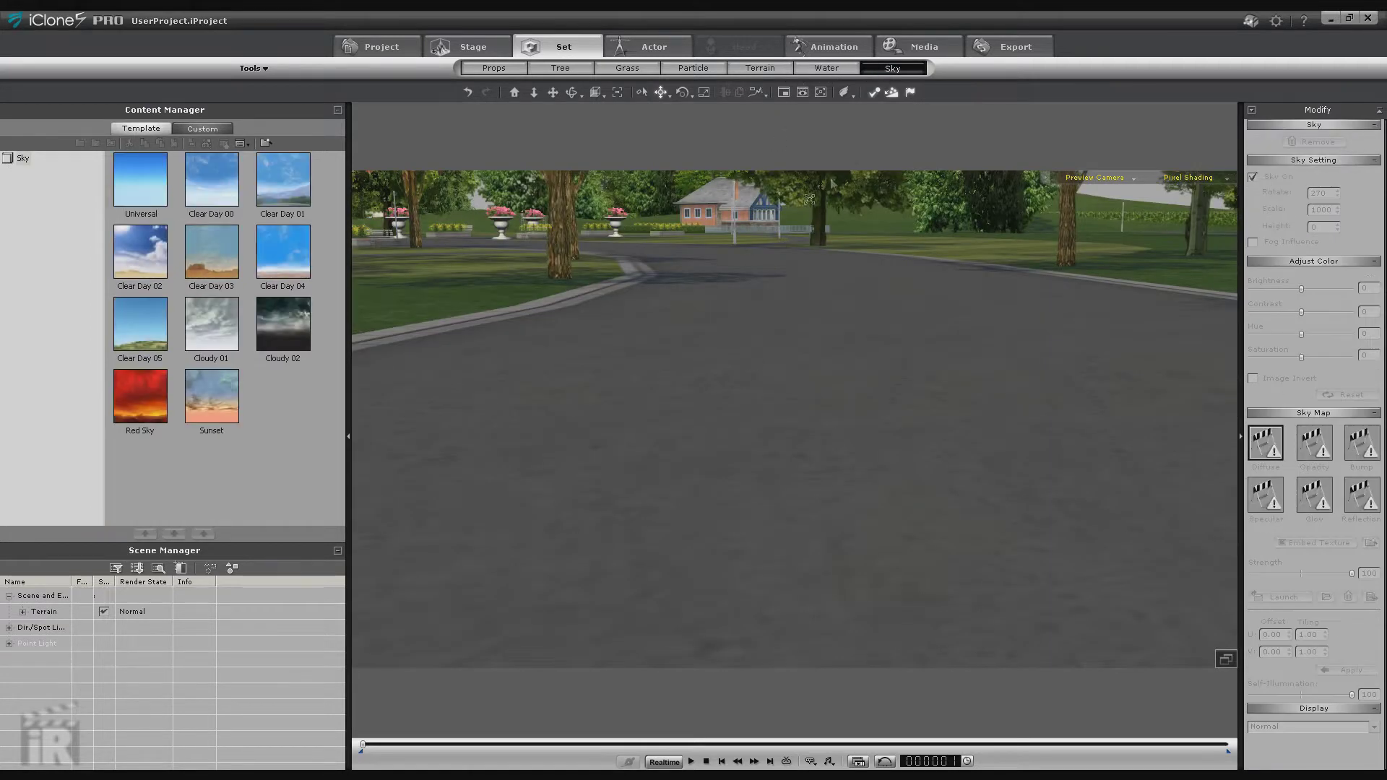
{"action": "double_click", "coordinate": [130, 201]}
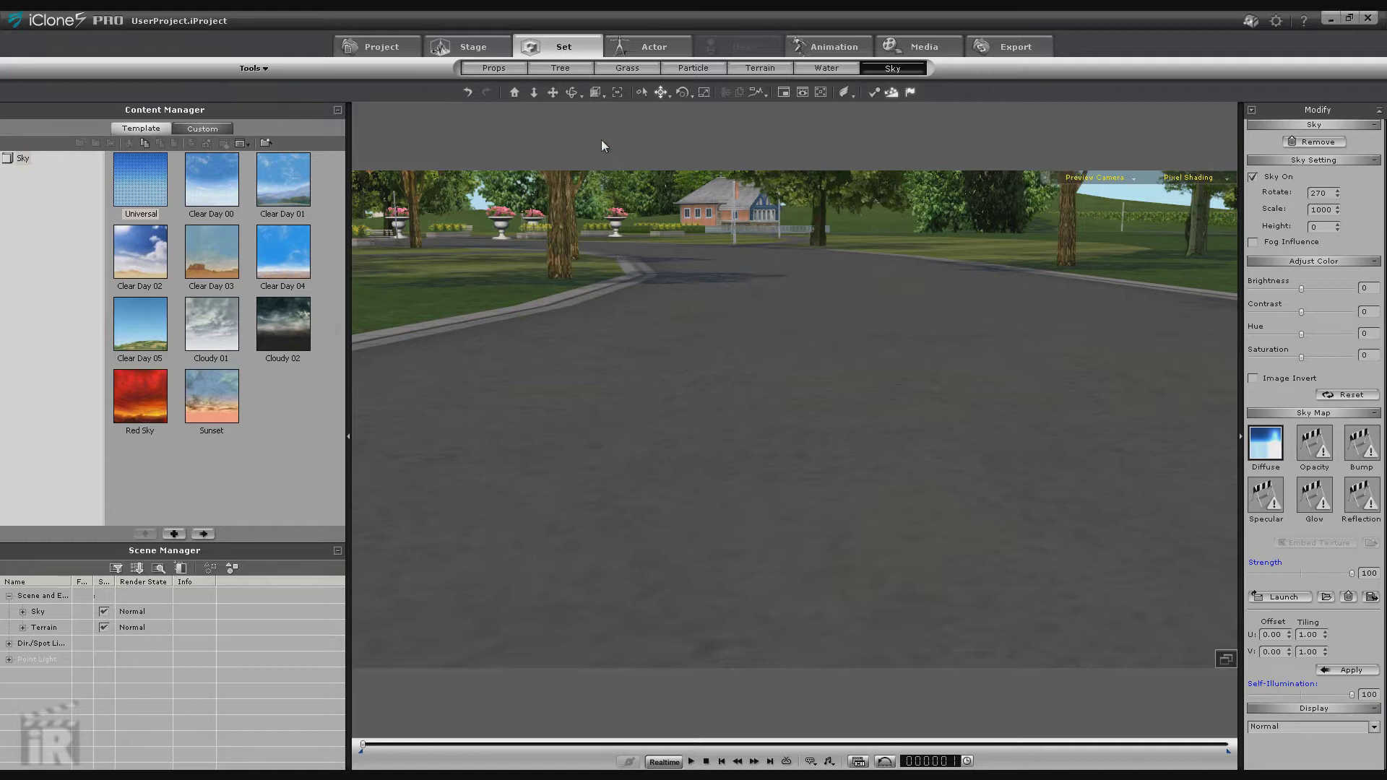
{"action": "left_click", "coordinate": [515, 69]}
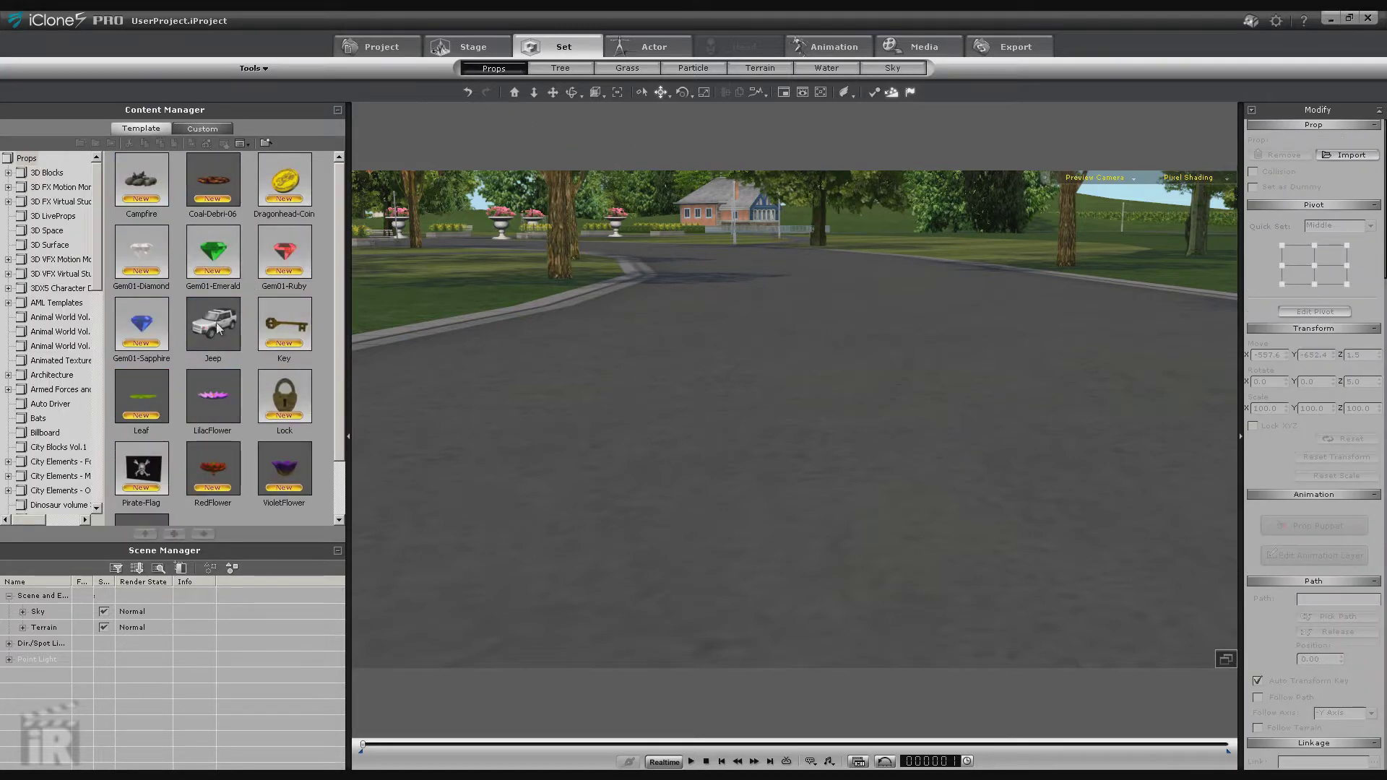
Drop the Jeep prop onto the street and shift it left along the road.
{"action": "left_click_drag", "start_coordinate": [217, 329], "coordinate": [562, 390]}
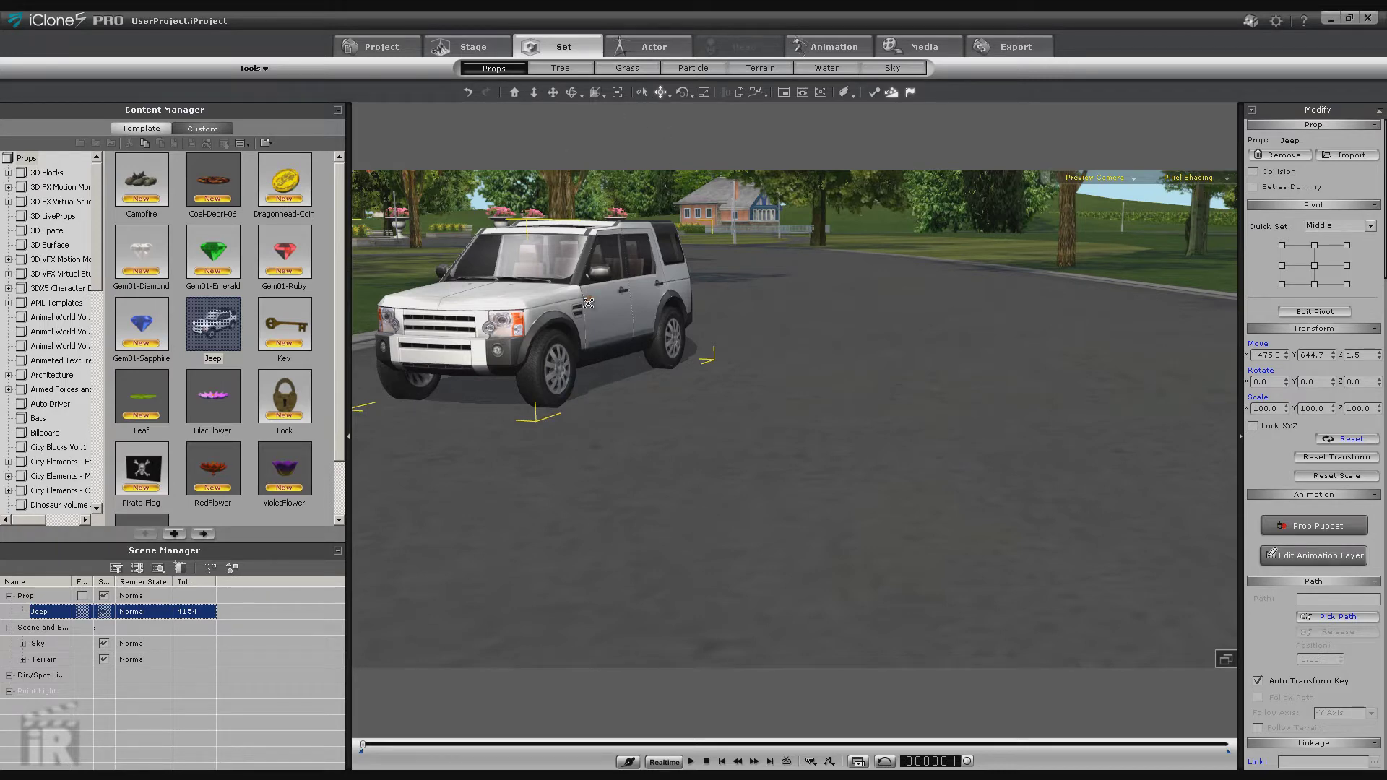
{"action": "left_click_drag", "start_coordinate": [589, 303], "coordinate": [516, 255]}
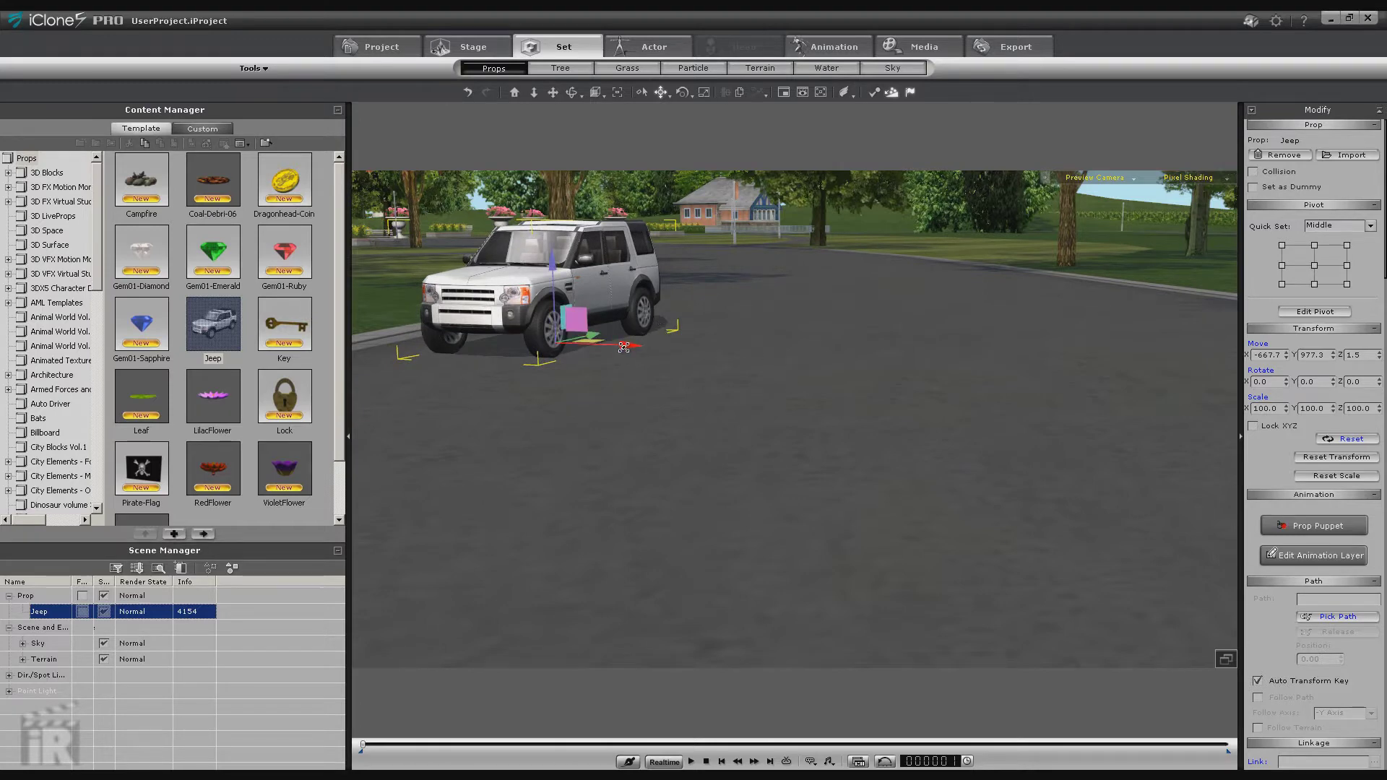
{"action": "mouse_move", "coordinate": [623, 347]}
{"action": "left_mouse_down"}
{"action": "mouse_move", "coordinate": [595, 328]}
{"action": "mouse_move", "coordinate": [619, 324]}
{"action": "mouse_move", "coordinate": [590, 329]}
{"action": "mouse_move", "coordinate": [626, 346]}
{"action": "left_mouse_up"}
{"action": "left_click_drag", "start_coordinate": [625, 296], "coordinate": [626, 476]}
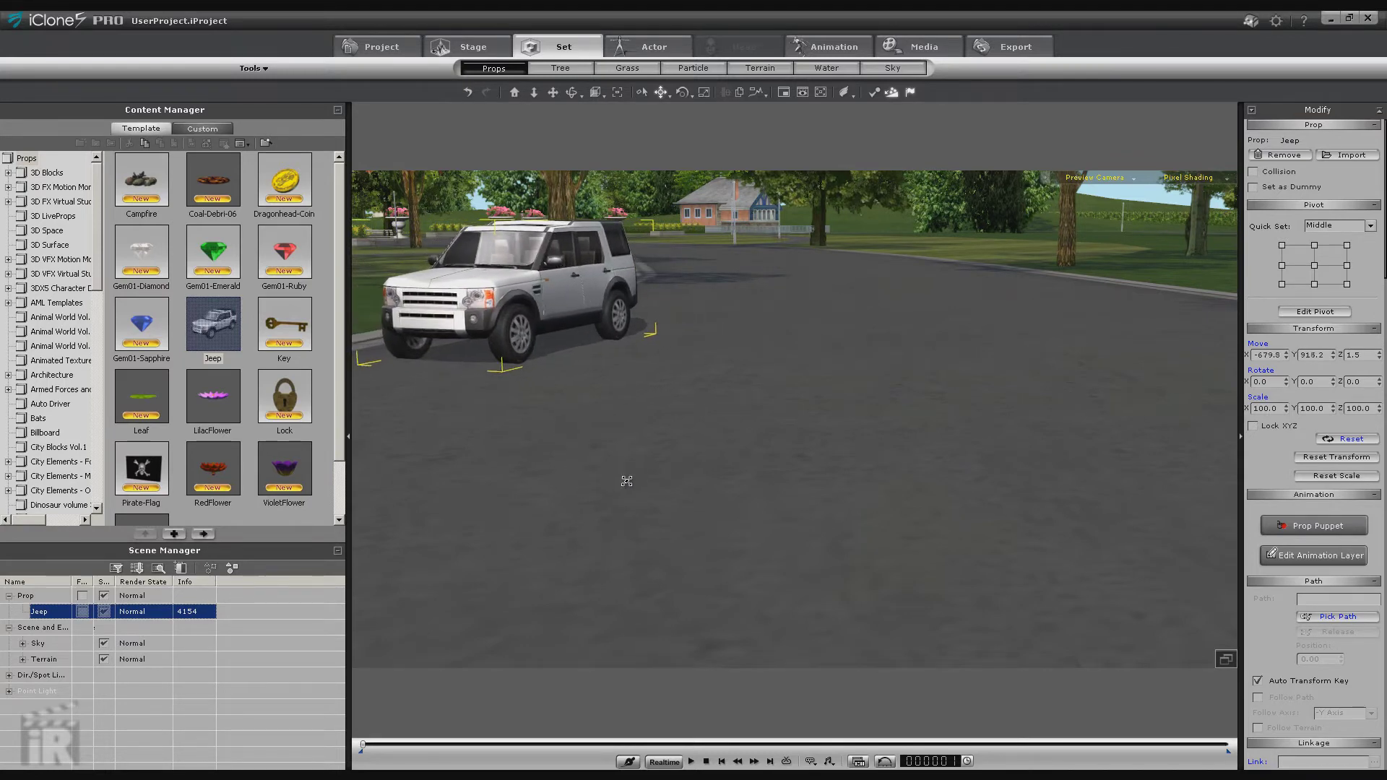
{"action": "left_click", "coordinate": [650, 47]}
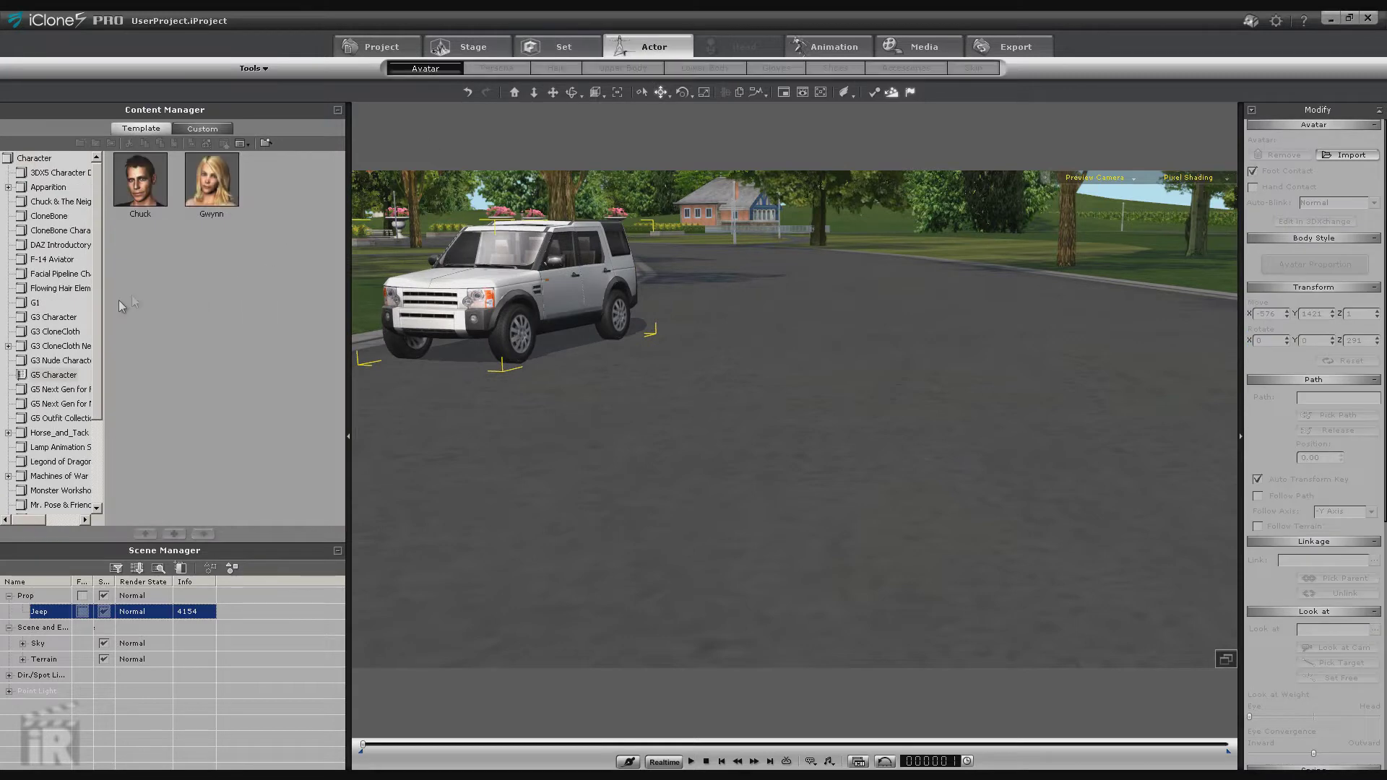
Add Chuck and Gwynn on the road, turning Gwynn slightly and moving her back.
{"action": "left_click_drag", "start_coordinate": [137, 192], "coordinate": [687, 326]}
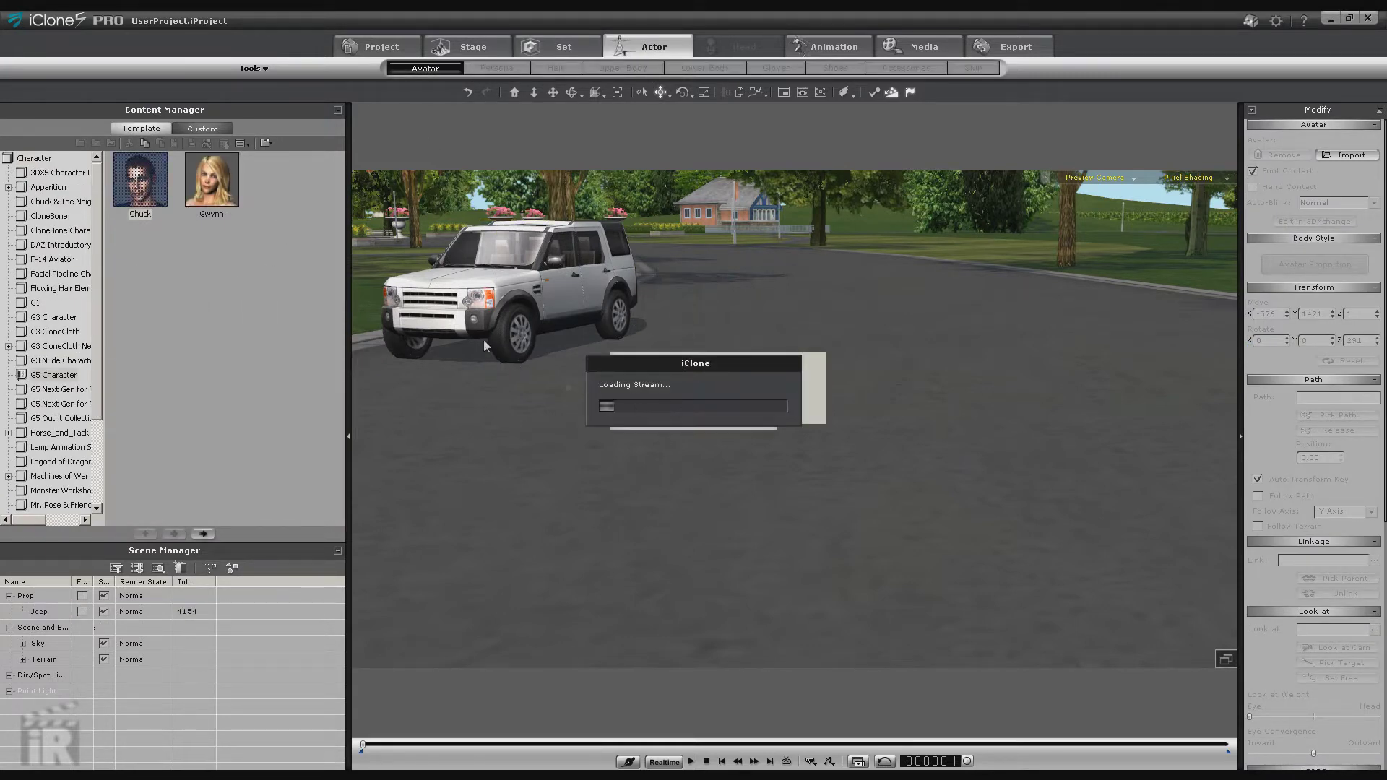
{"action": "left_click", "coordinate": [222, 207]}
{"action": "left_click_drag", "start_coordinate": [222, 207], "coordinate": [761, 357]}
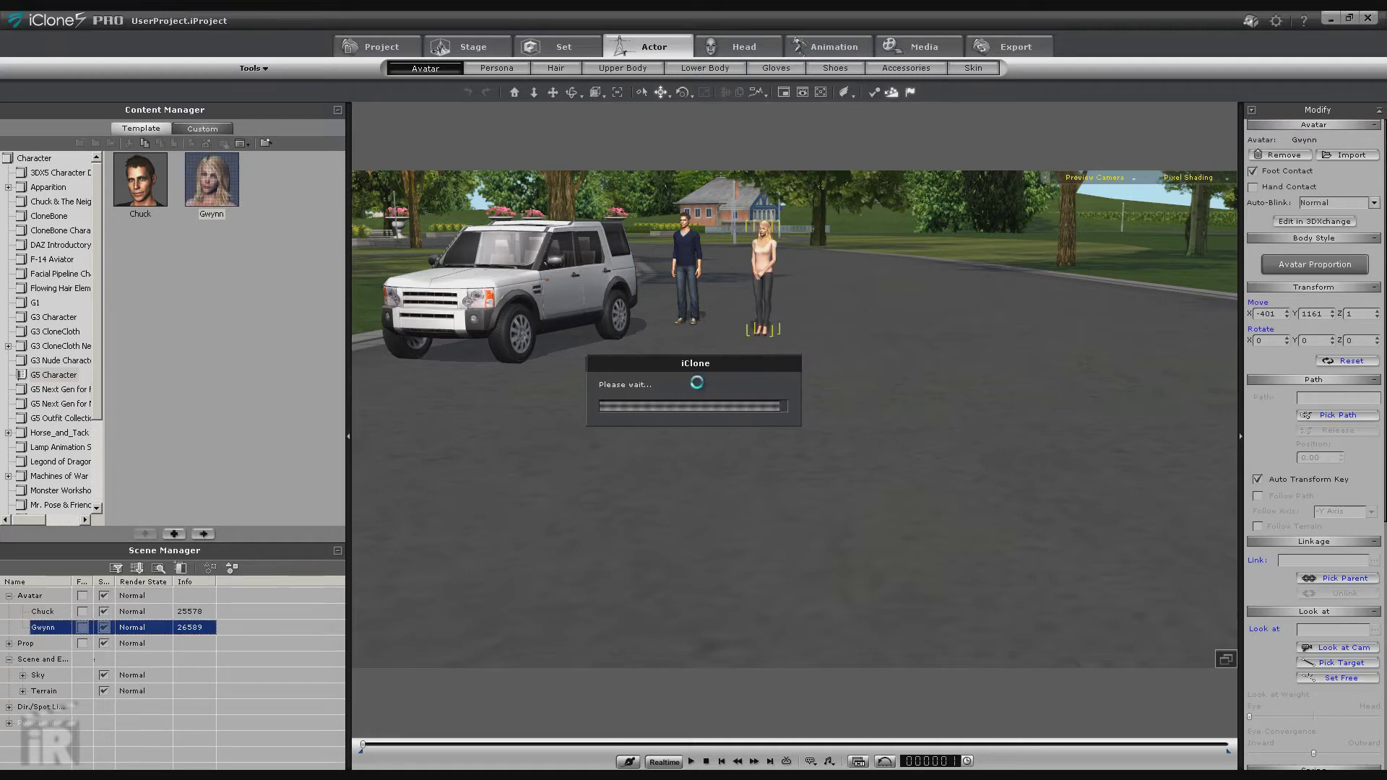
{"action": "left_click", "coordinate": [682, 92]}
{"action": "left_click_drag", "start_coordinate": [764, 304], "coordinate": [698, 314]}
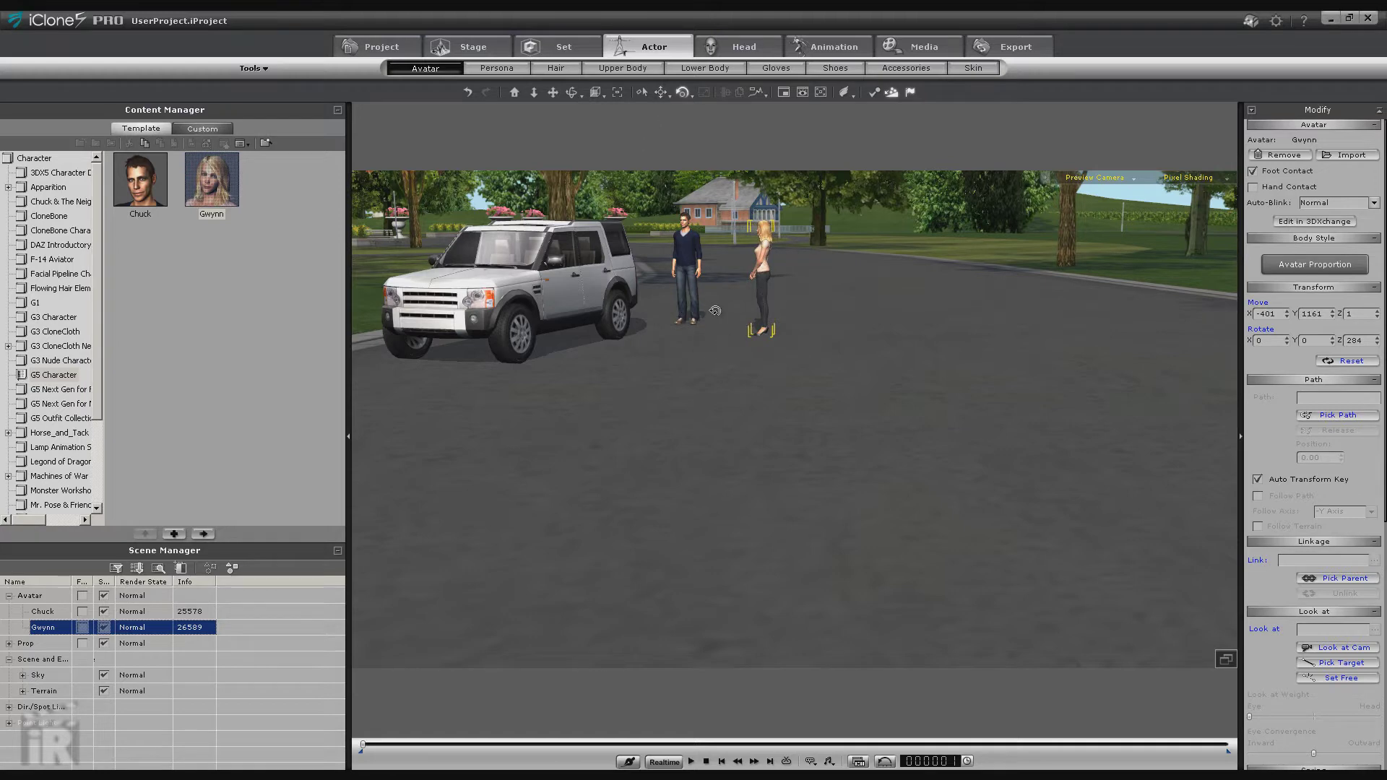
{"action": "left_click", "coordinate": [662, 92]}
{"action": "left_click_drag", "start_coordinate": [765, 285], "coordinate": [751, 274]}
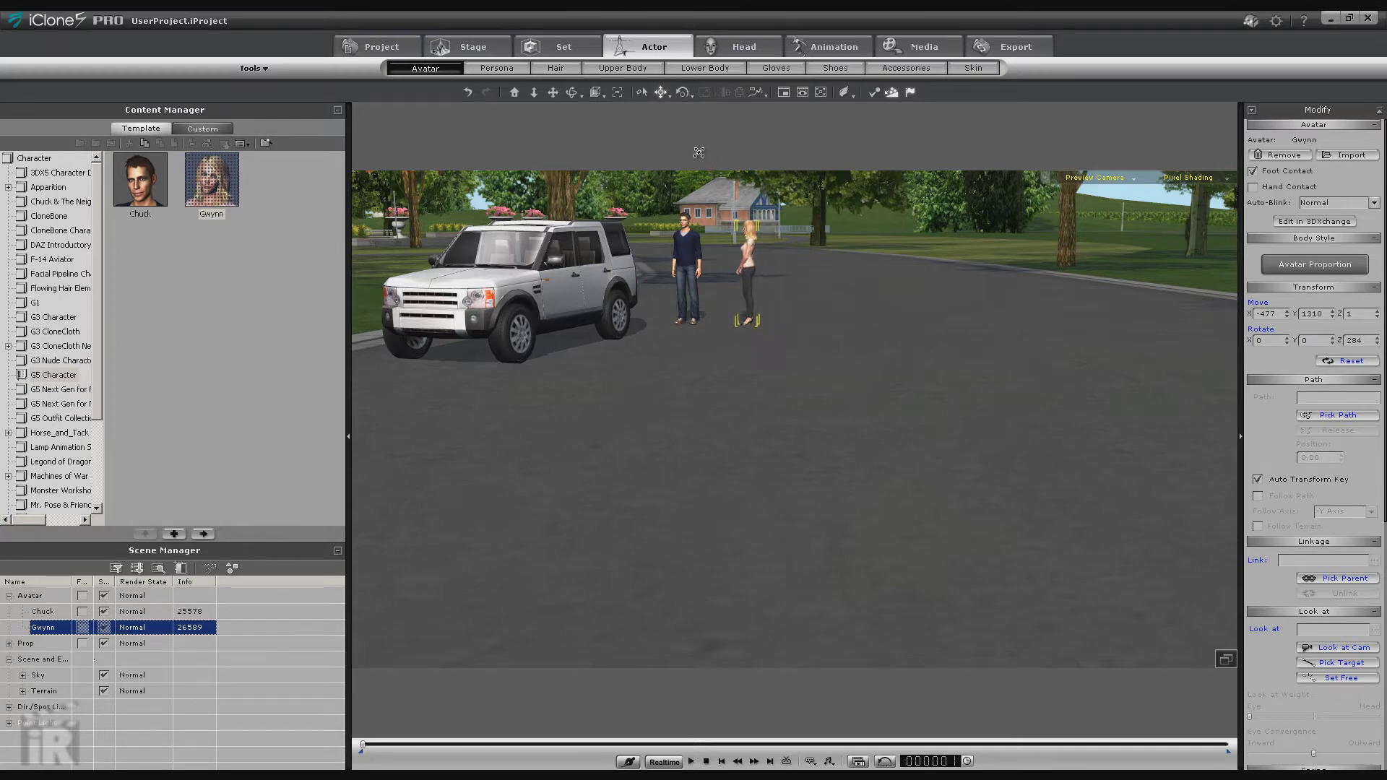
Rotate Chuck so he faces Gwynn.
{"action": "left_click", "coordinate": [687, 253]}
{"action": "right_click", "coordinate": [680, 258]}
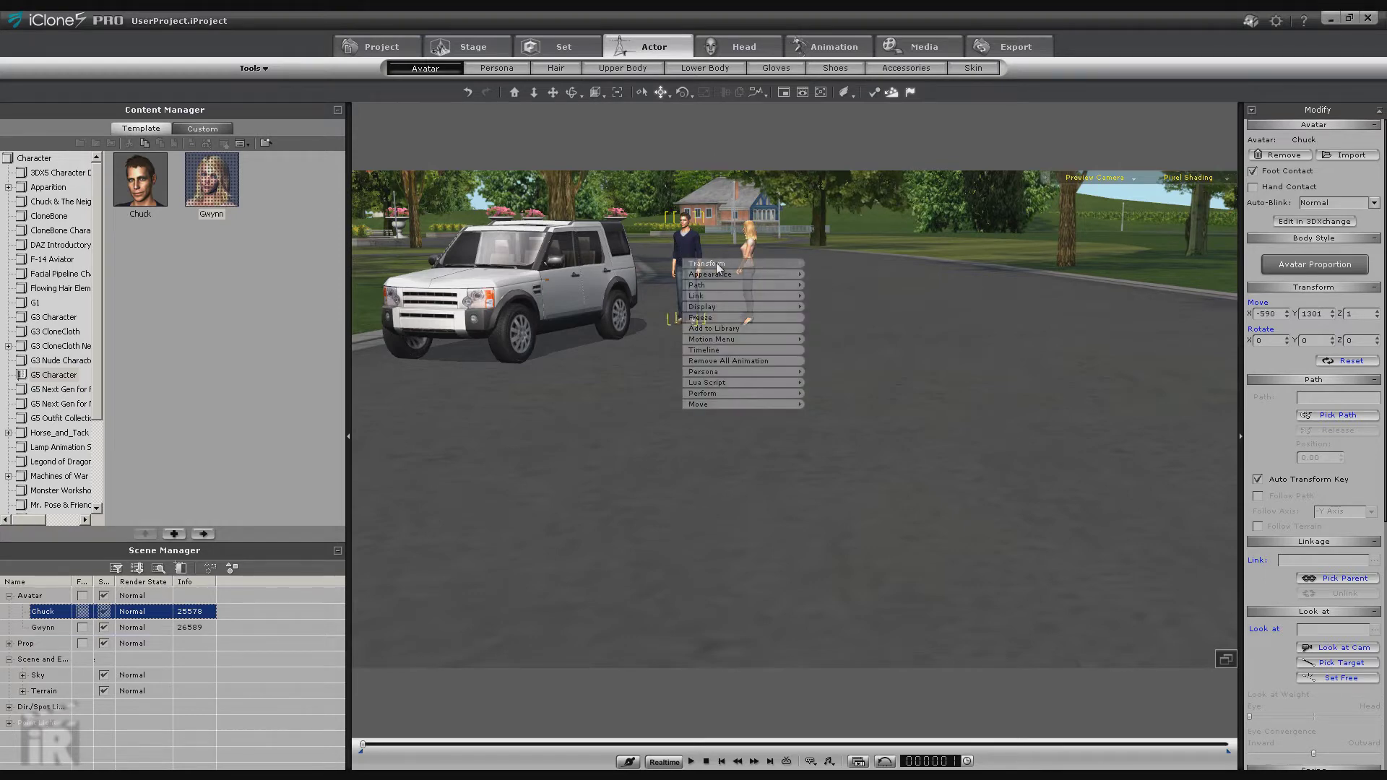
{"action": "left_click", "coordinate": [676, 241]}
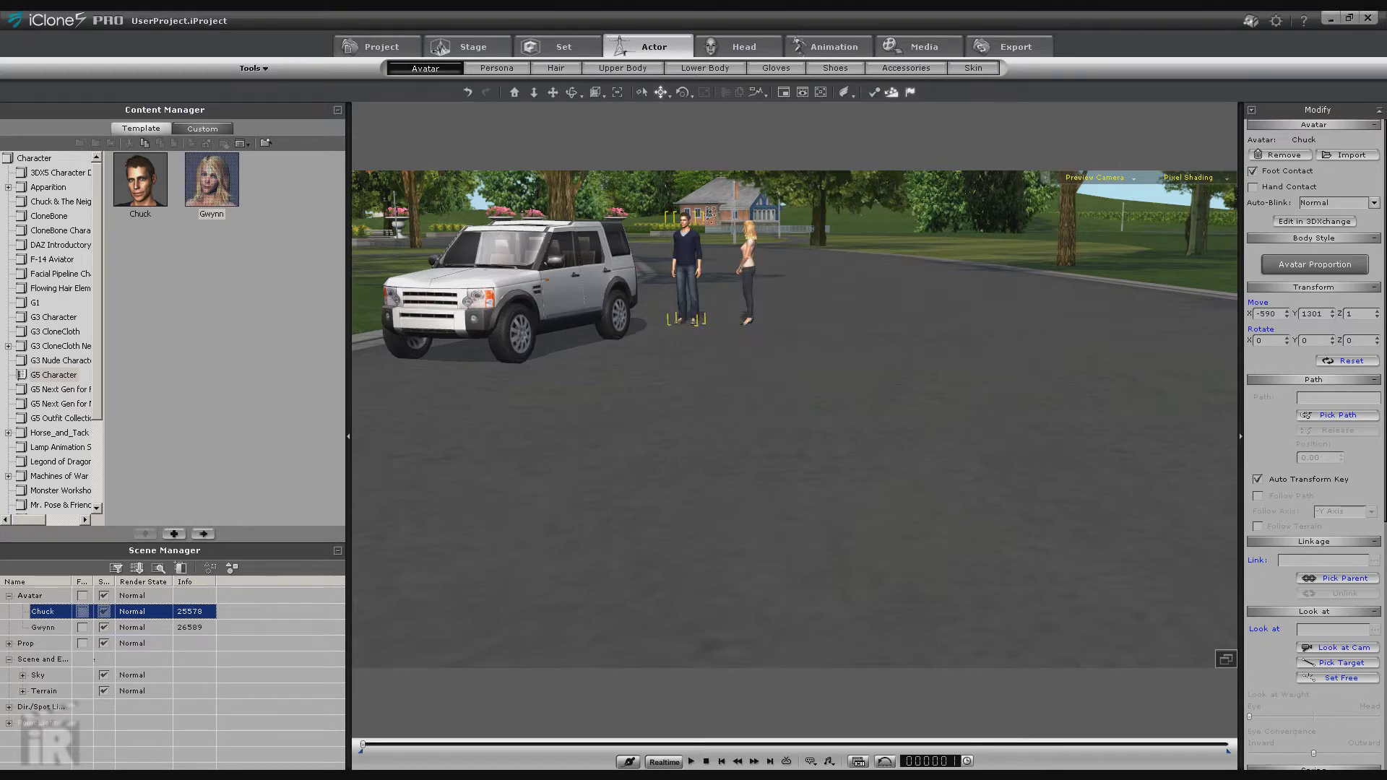
{"action": "left_click_drag", "start_coordinate": [686, 200], "coordinate": [780, 226]}
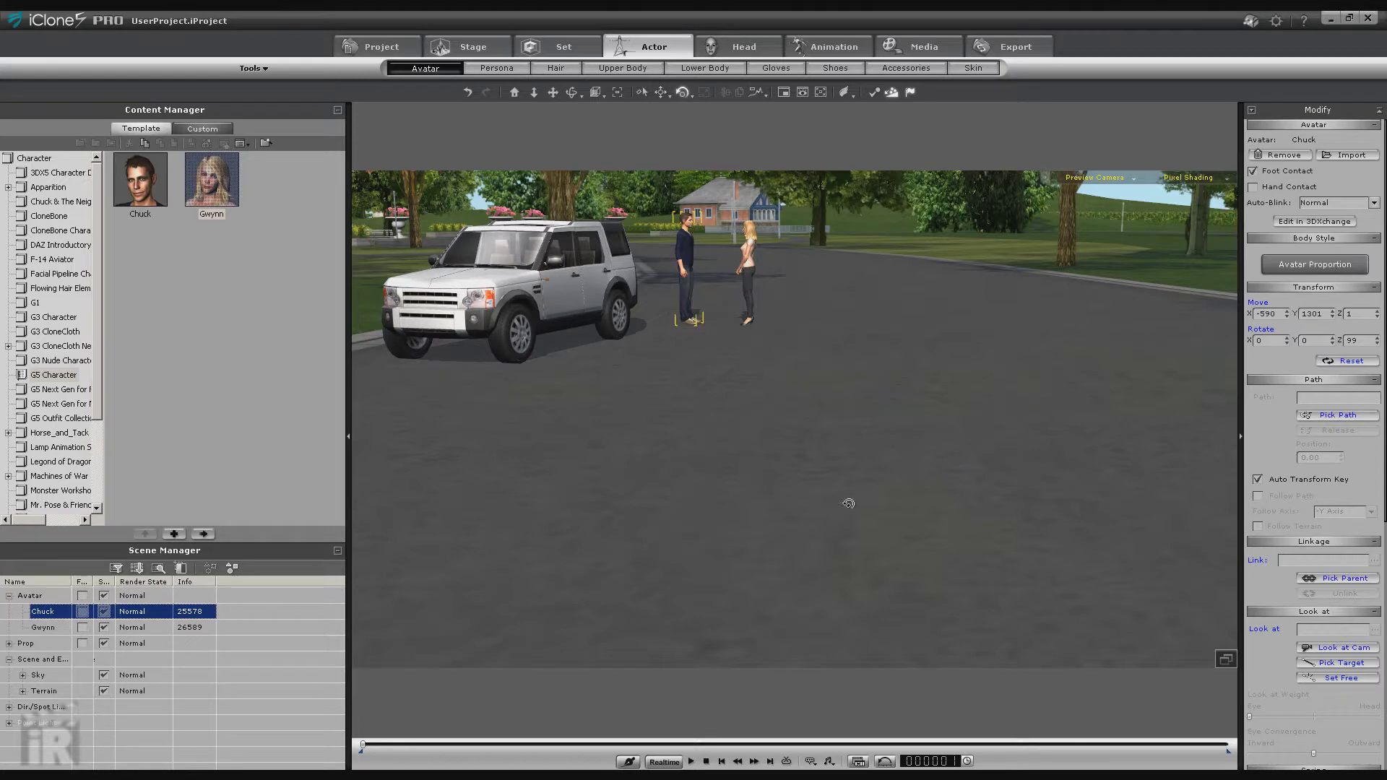
Add a new camera from the current view and rename it Front.
{"action": "left_click", "coordinate": [1109, 178]}
{"action": "left_click", "coordinate": [1122, 135]}
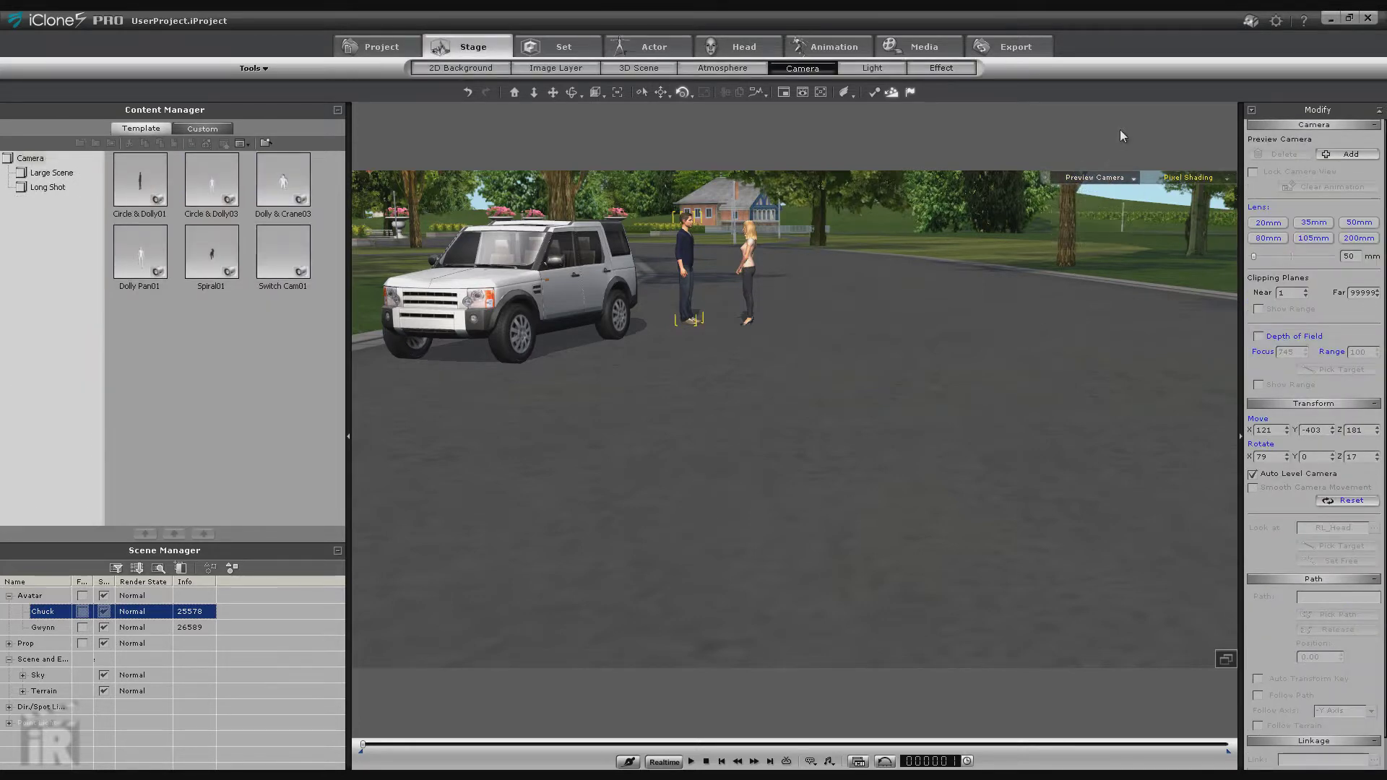
{"action": "left_click", "coordinate": [1358, 155]}
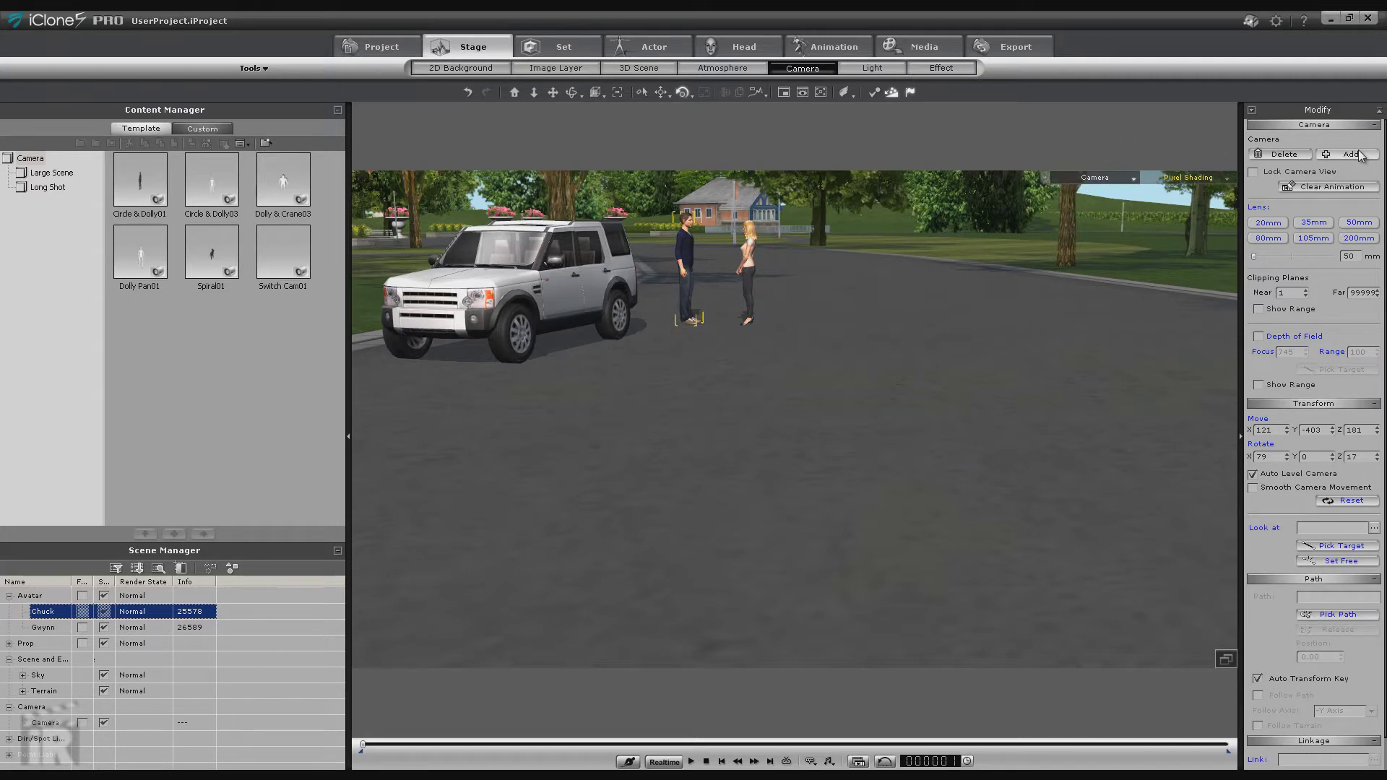
{"action": "left_click", "coordinate": [44, 723]}
{"action": "left_click", "coordinate": [44, 723]}
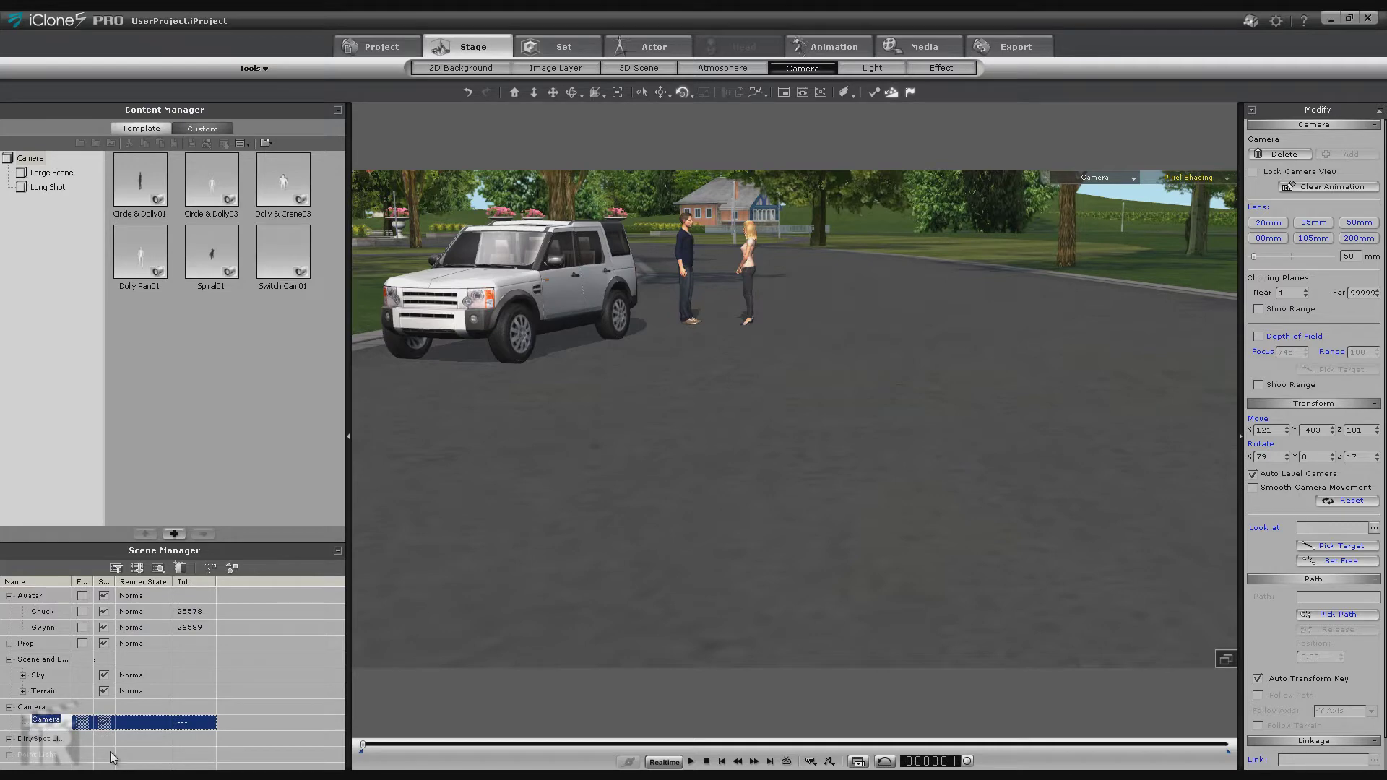
{"action": "type", "text": "Front"}
{"action": "key", "text": "Return"}
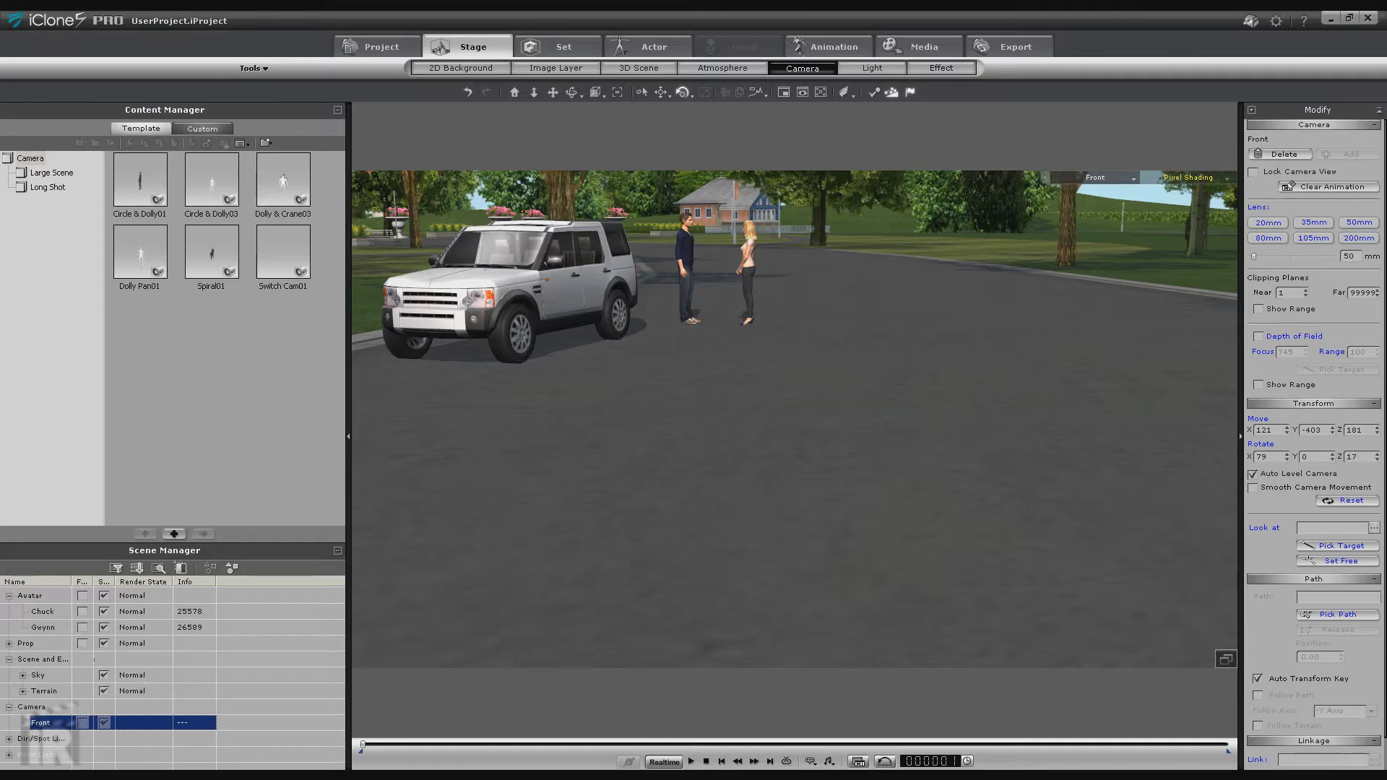
{"action": "left_click", "coordinate": [684, 251]}
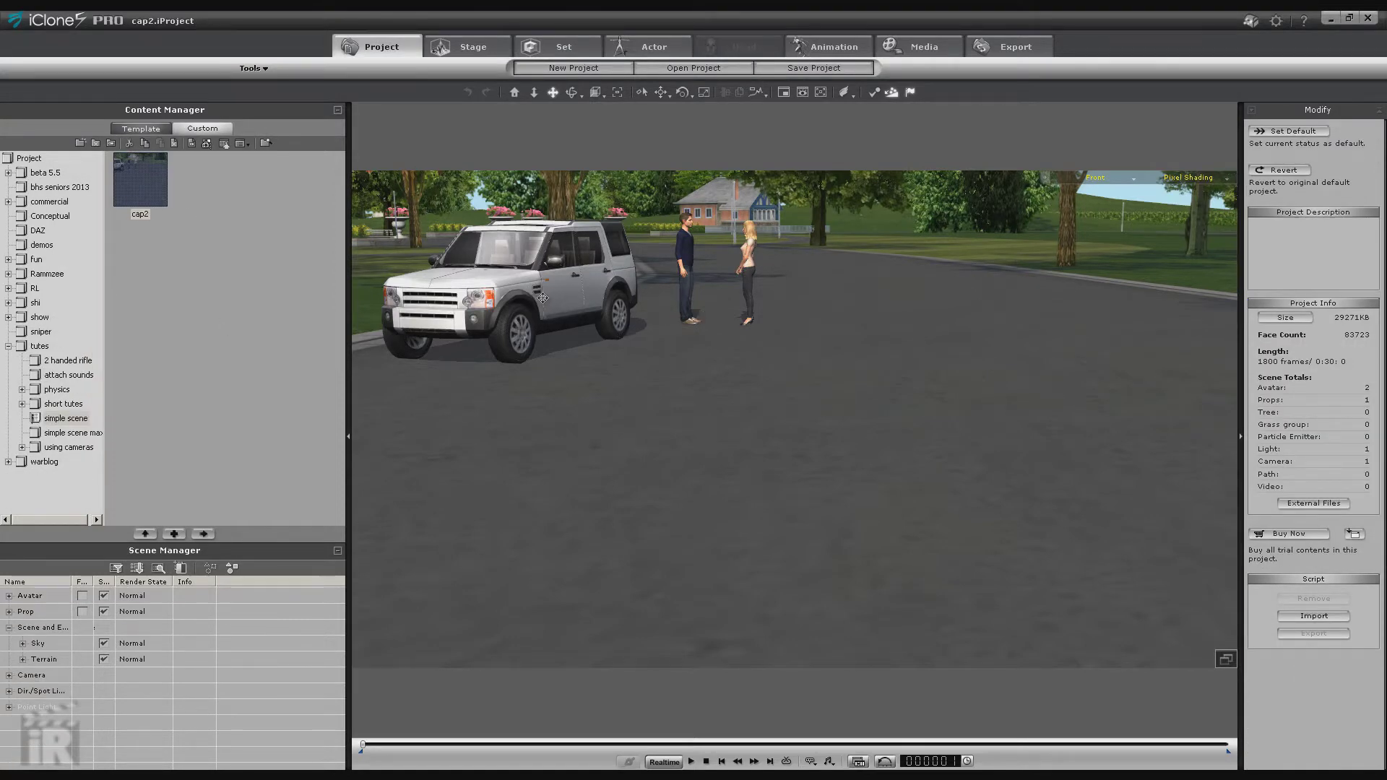
Select the jeep in the viewport.
{"action": "left_click", "coordinate": [542, 296]}
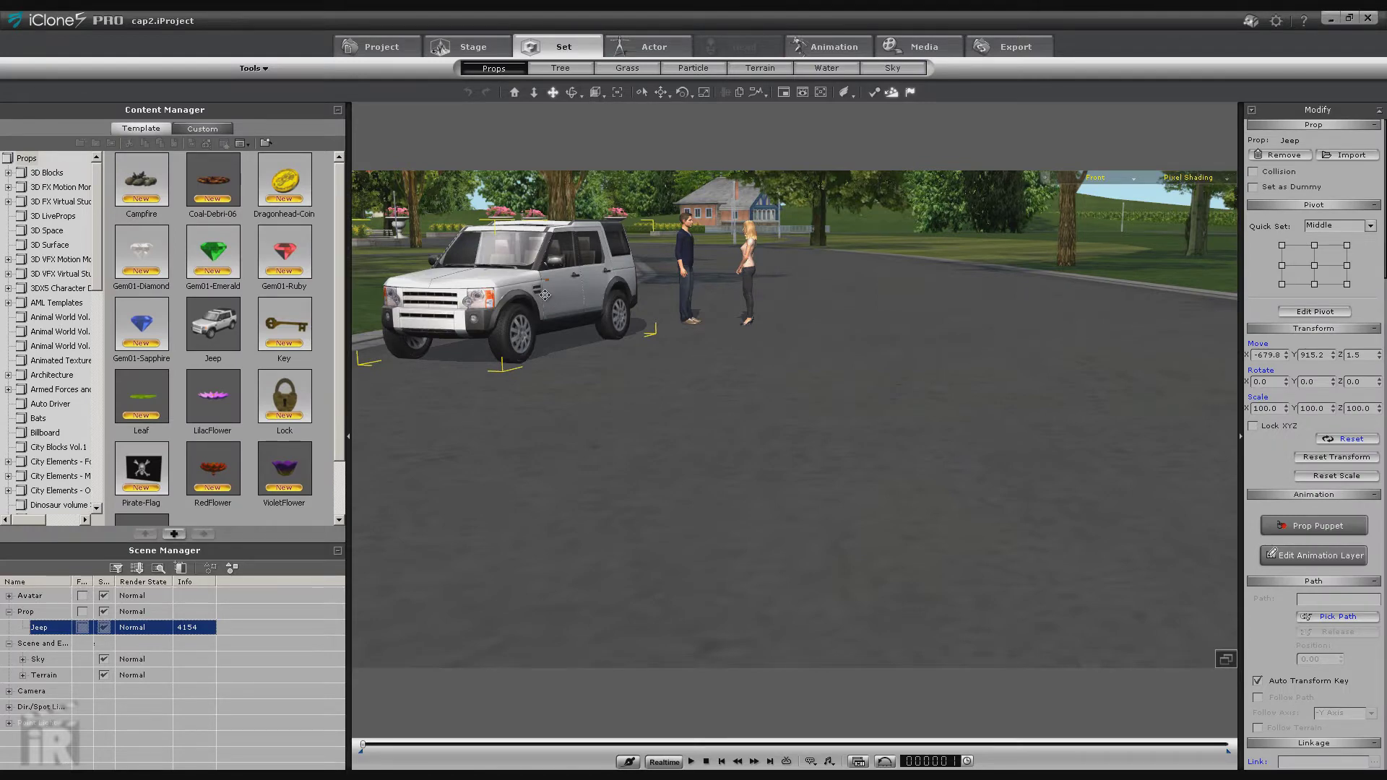
Have Gwynn get into the jeep as driver, then stop playback and select Chuck.
{"action": "left_click", "coordinate": [749, 247]}
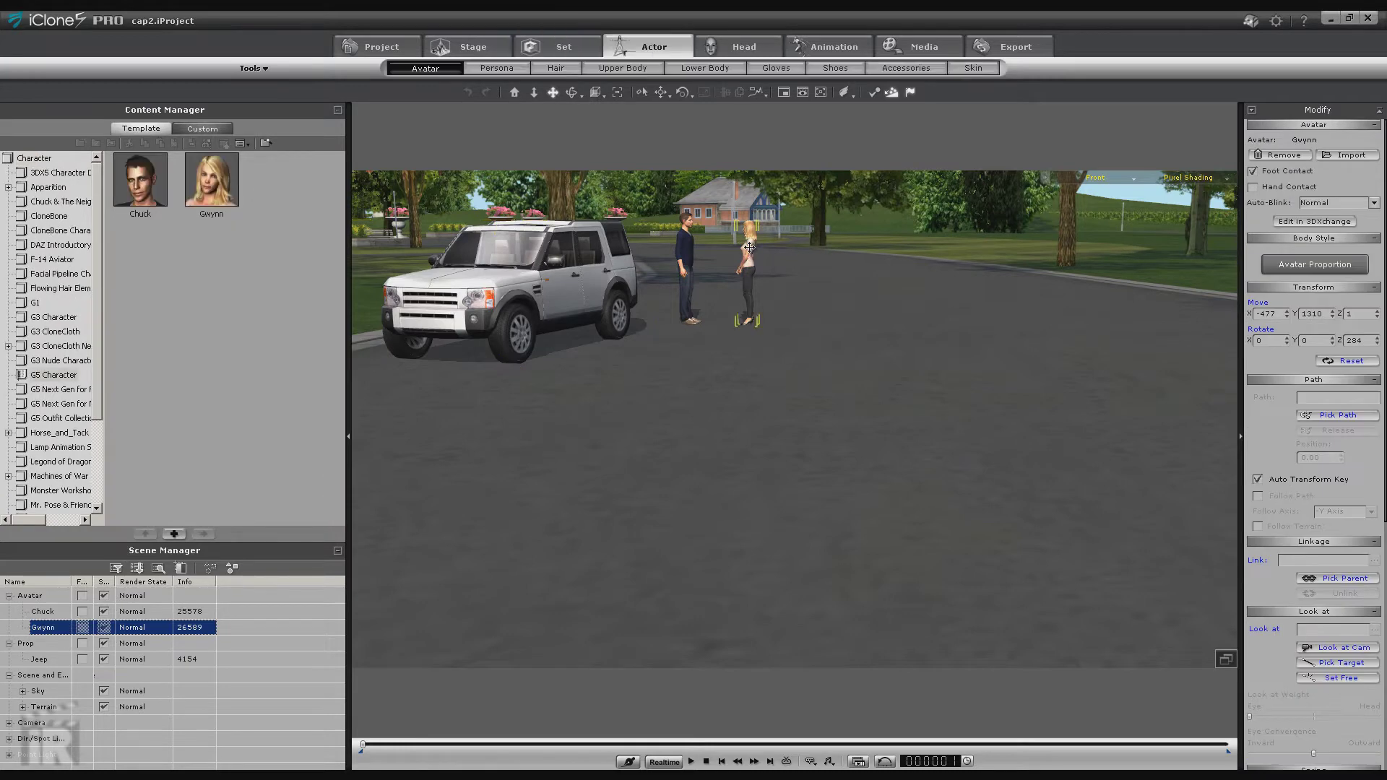
{"action": "left_click", "coordinate": [572, 287]}
{"action": "right_click", "coordinate": [572, 287]}
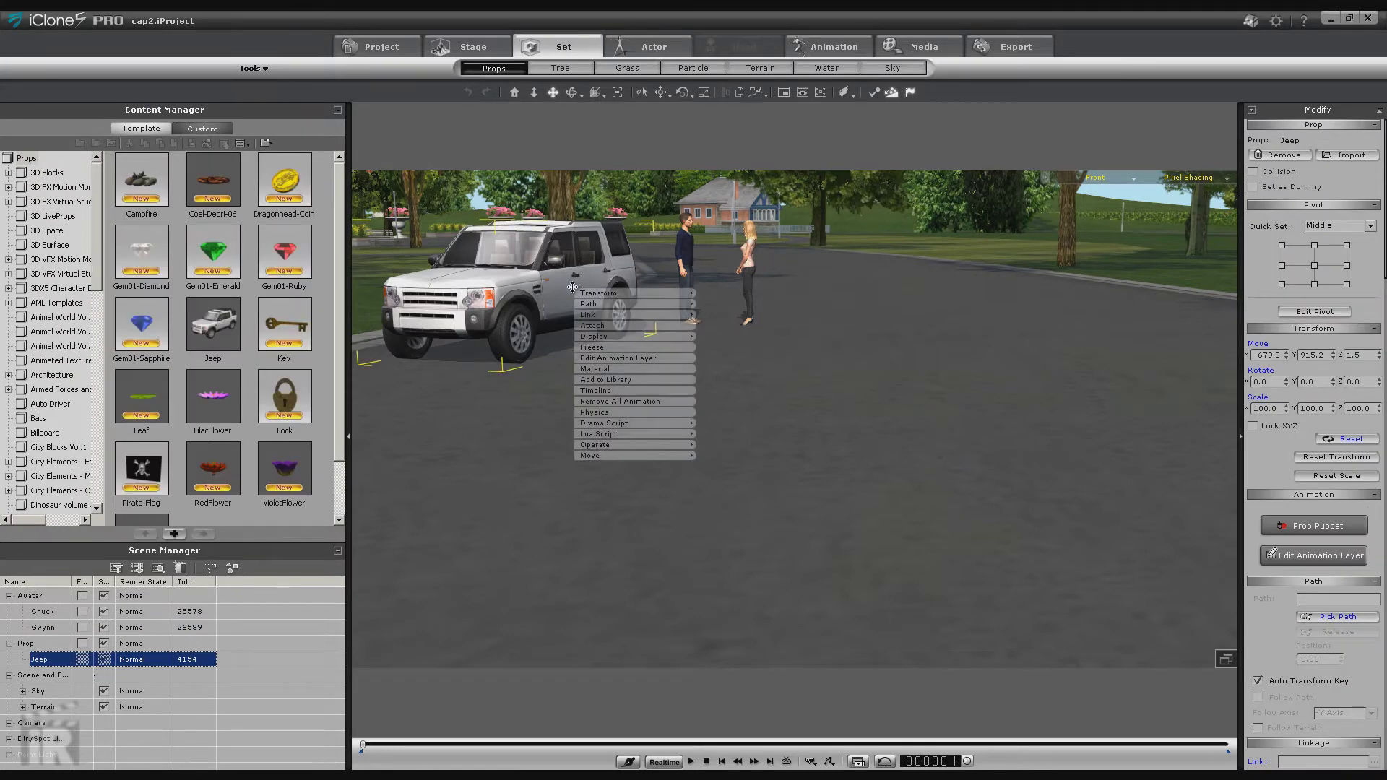
{"action": "mouse_move", "coordinate": [661, 445]}
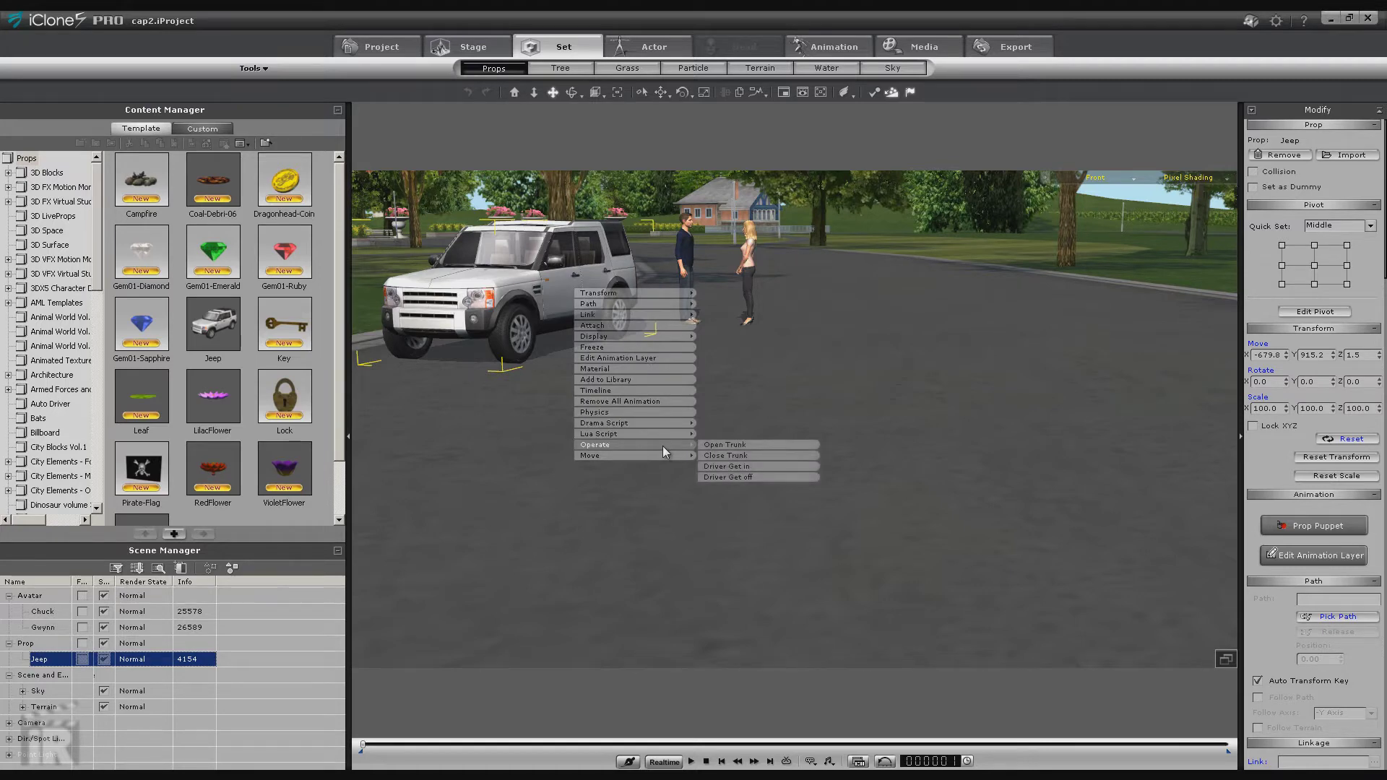
{"action": "left_click", "coordinate": [746, 469]}
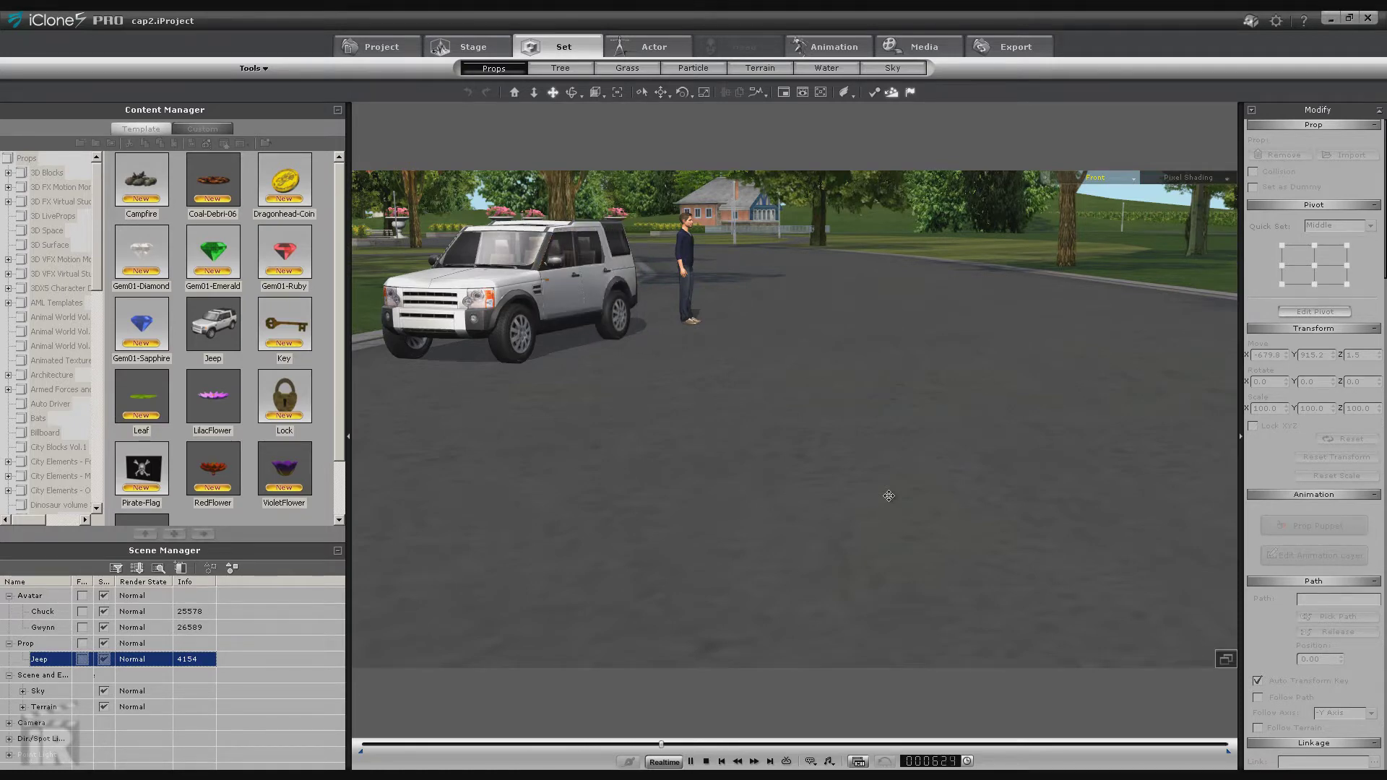
{"action": "key", "text": "space"}
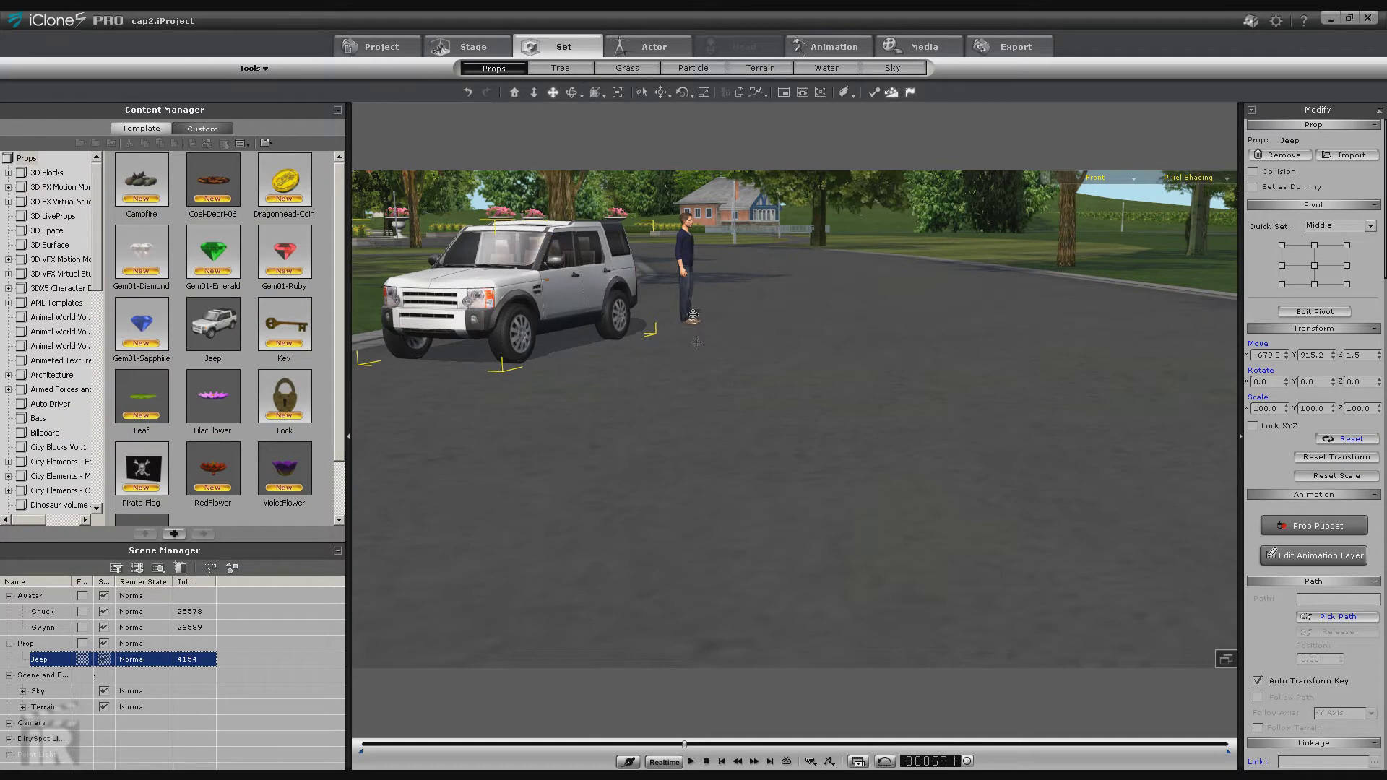
{"action": "left_click", "coordinate": [685, 253]}
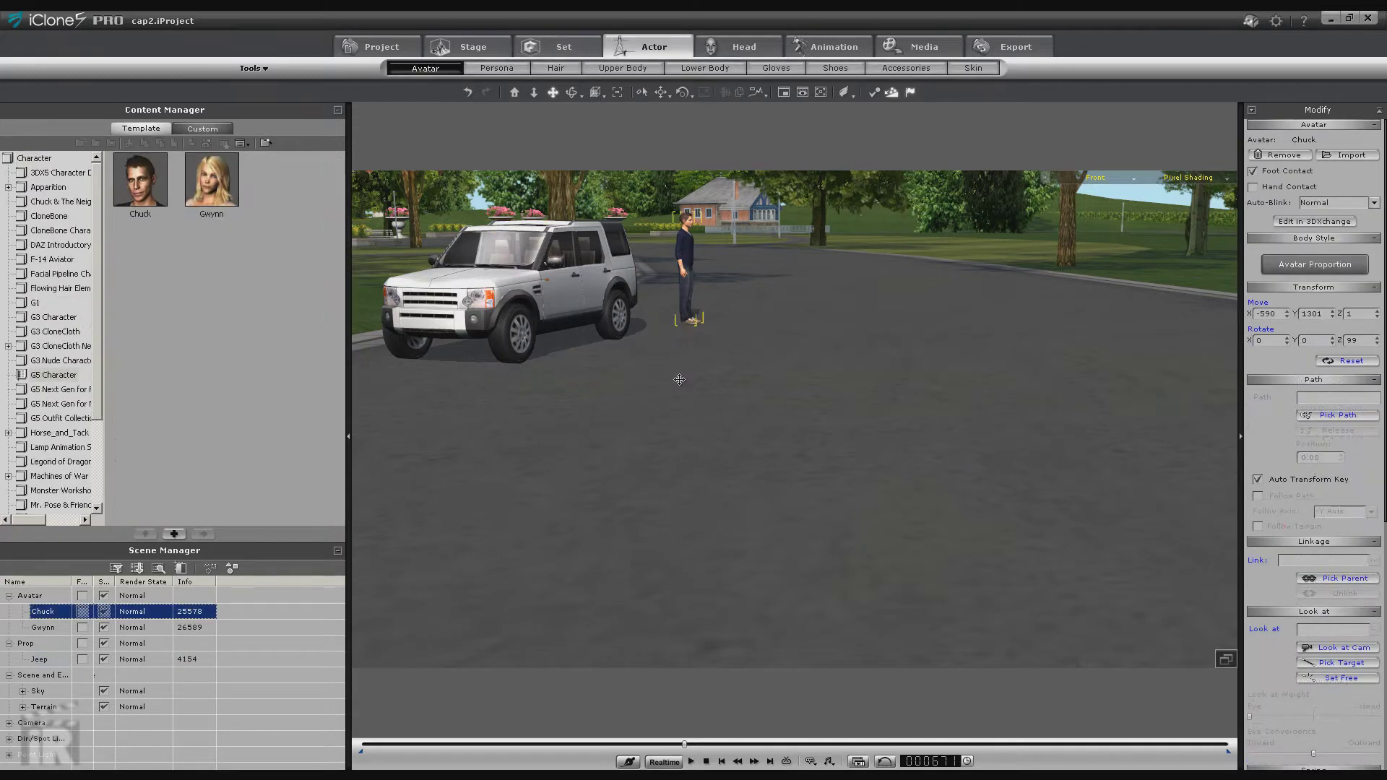
Apply the G5_Chuck persona to Chuck after first trying G3_Dylan.
{"action": "right_click", "coordinate": [689, 259]}
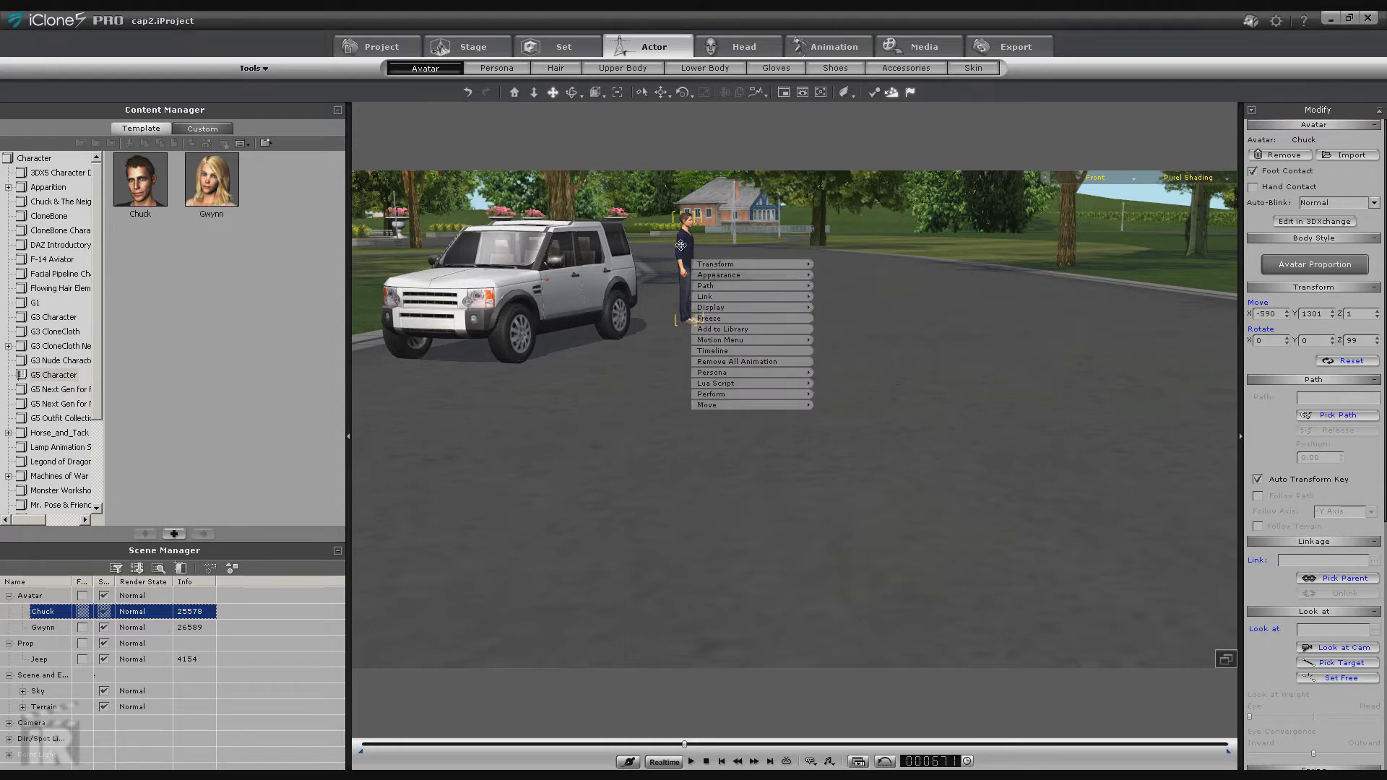
{"action": "mouse_move", "coordinate": [724, 406]}
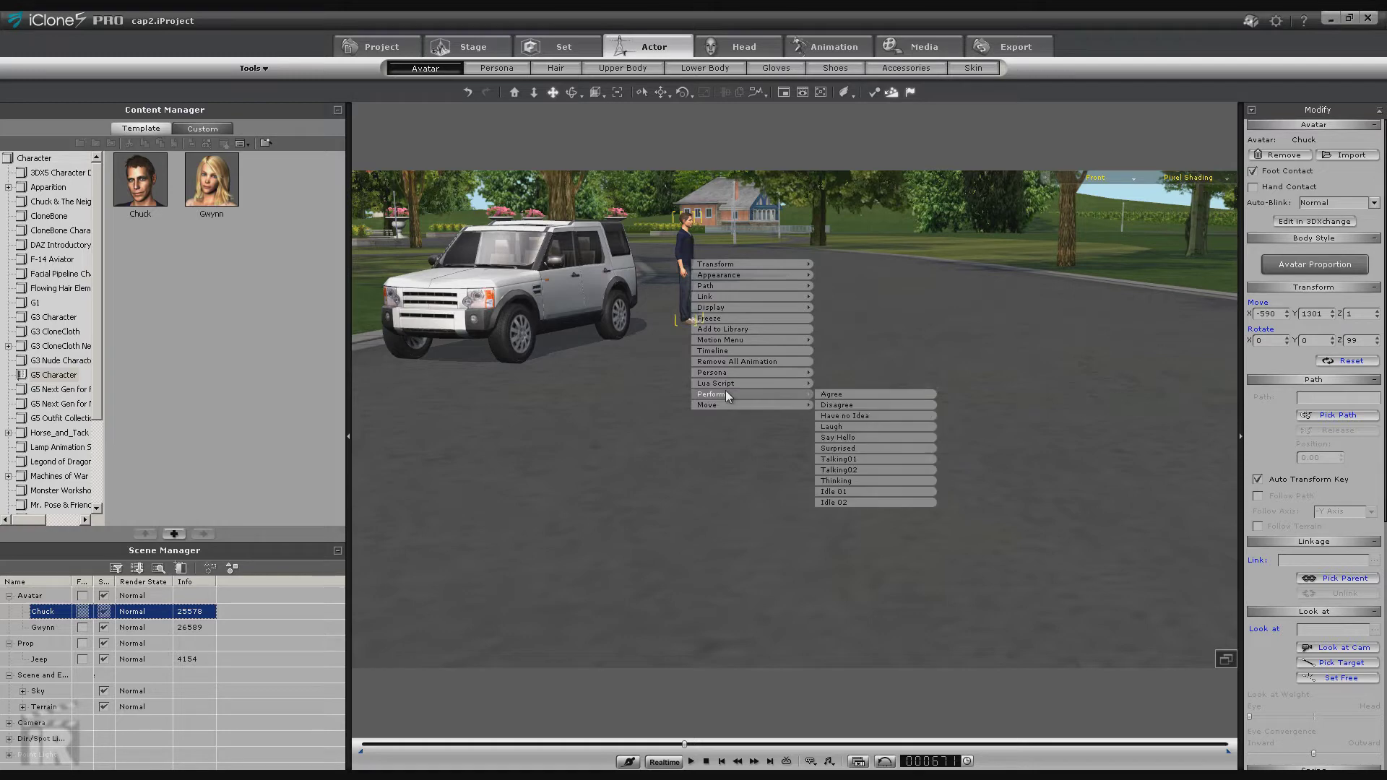
{"action": "left_click", "coordinate": [605, 130]}
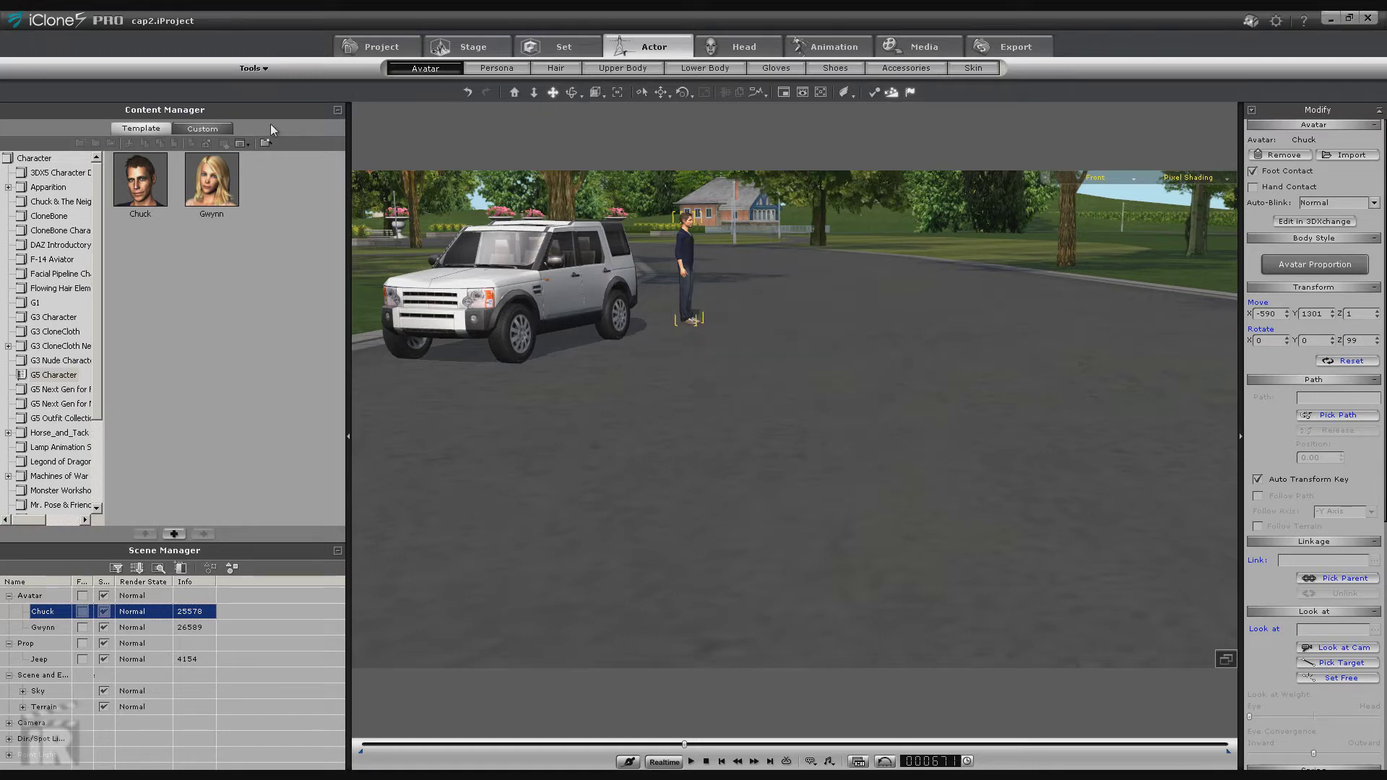
{"action": "left_click", "coordinate": [497, 67]}
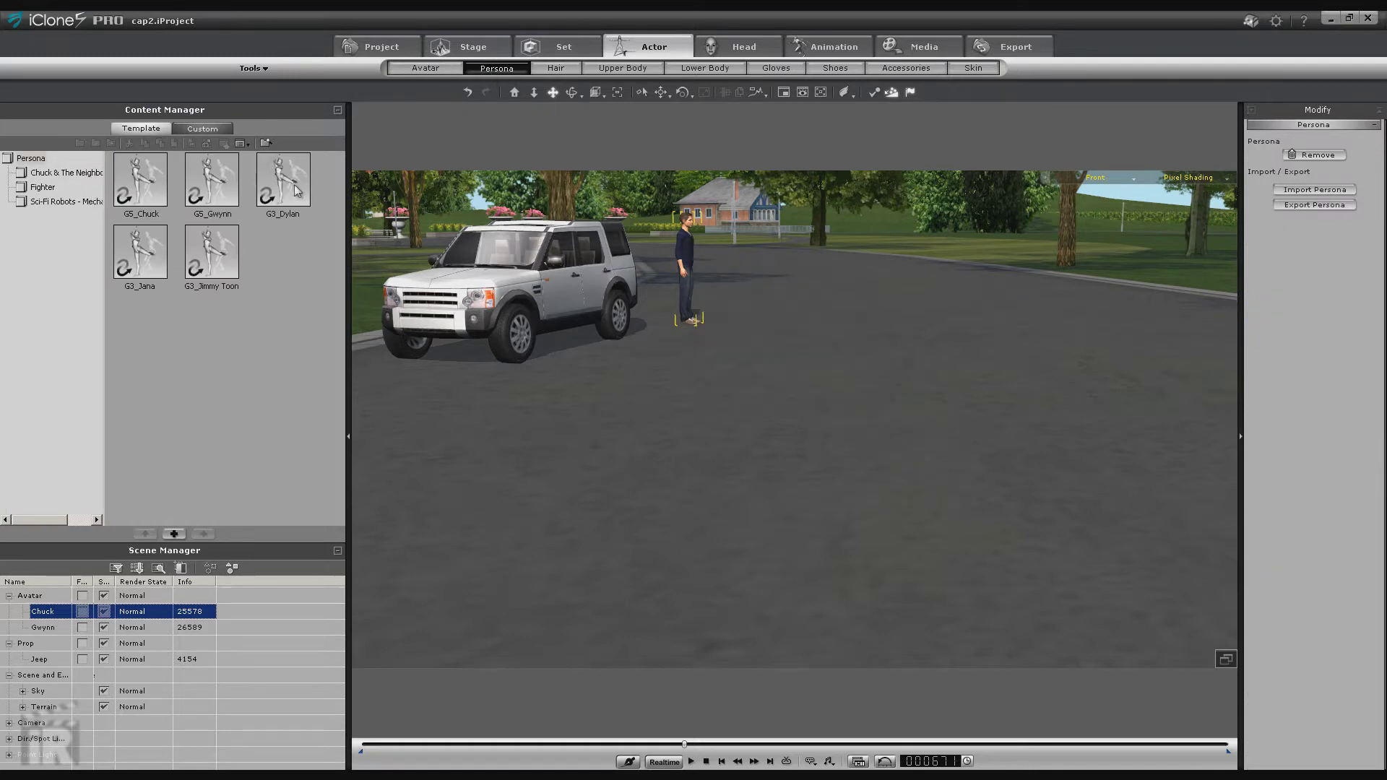
{"action": "double_click", "coordinate": [294, 188]}
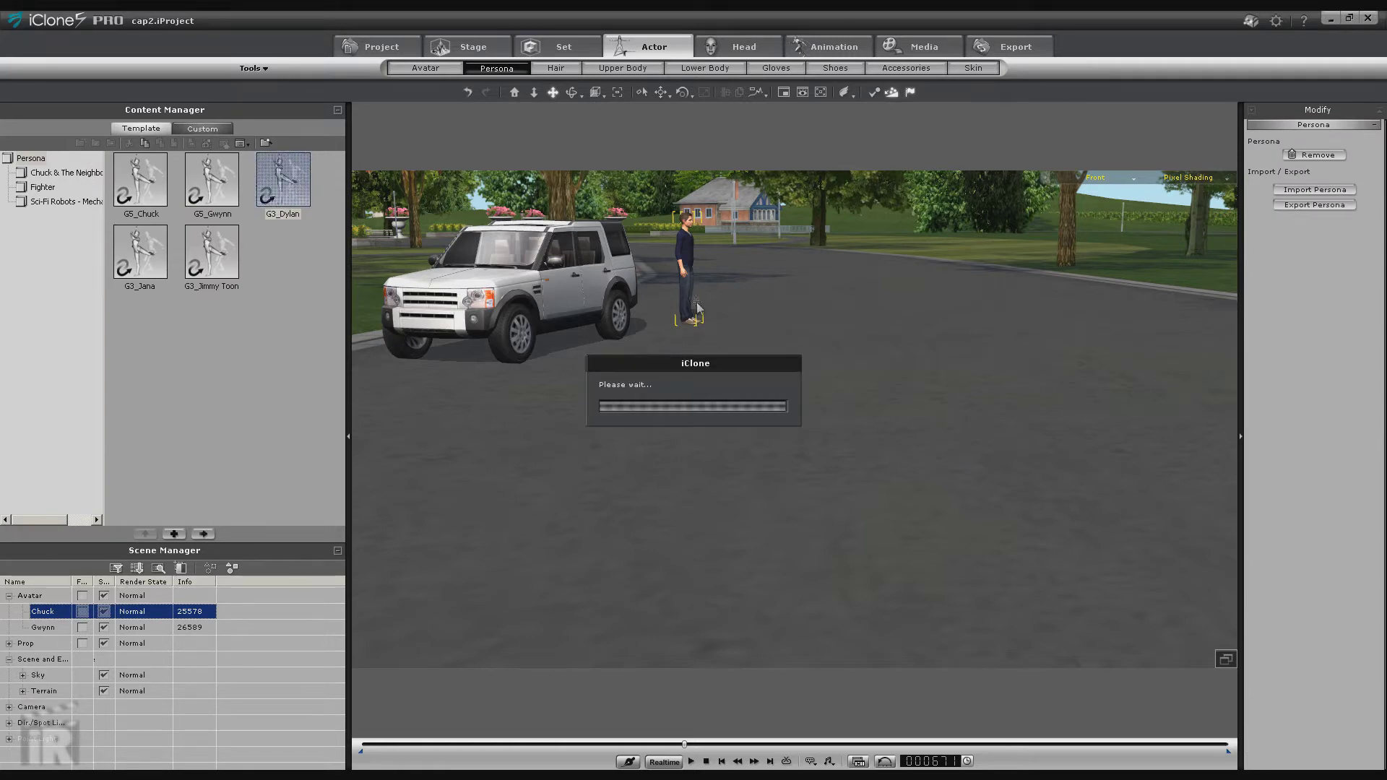
{"action": "right_click", "coordinate": [683, 257]}
{"action": "mouse_move", "coordinate": [740, 406]}
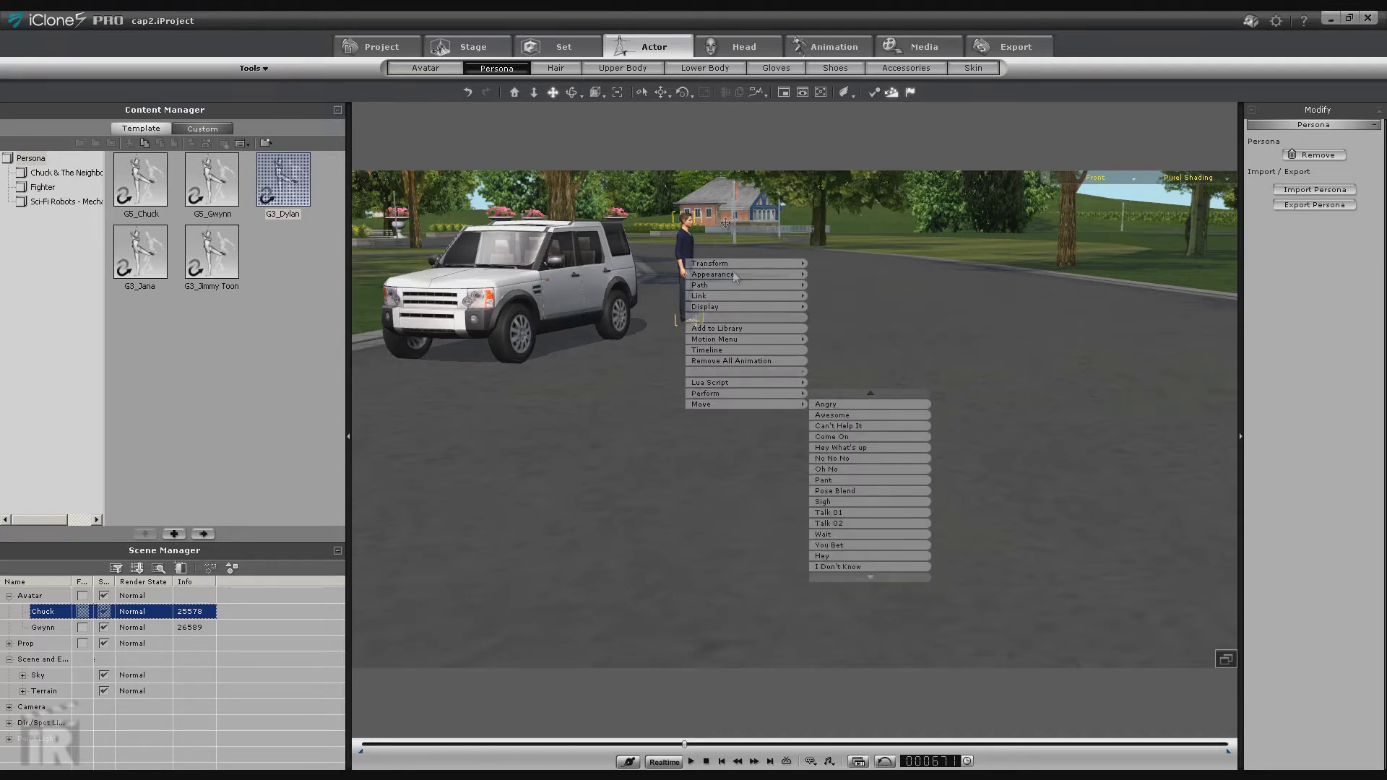
{"action": "key", "text": "Escape"}
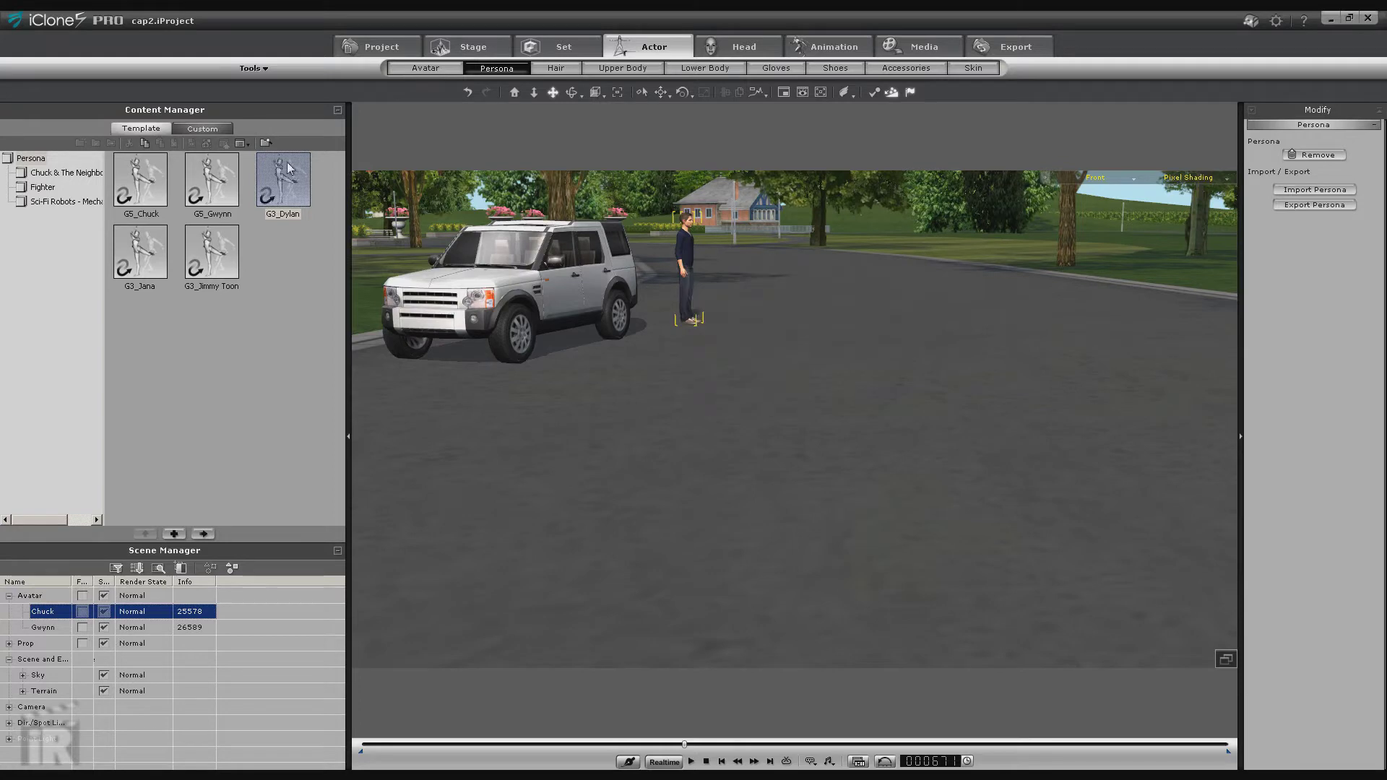
{"action": "double_click", "coordinate": [146, 186]}
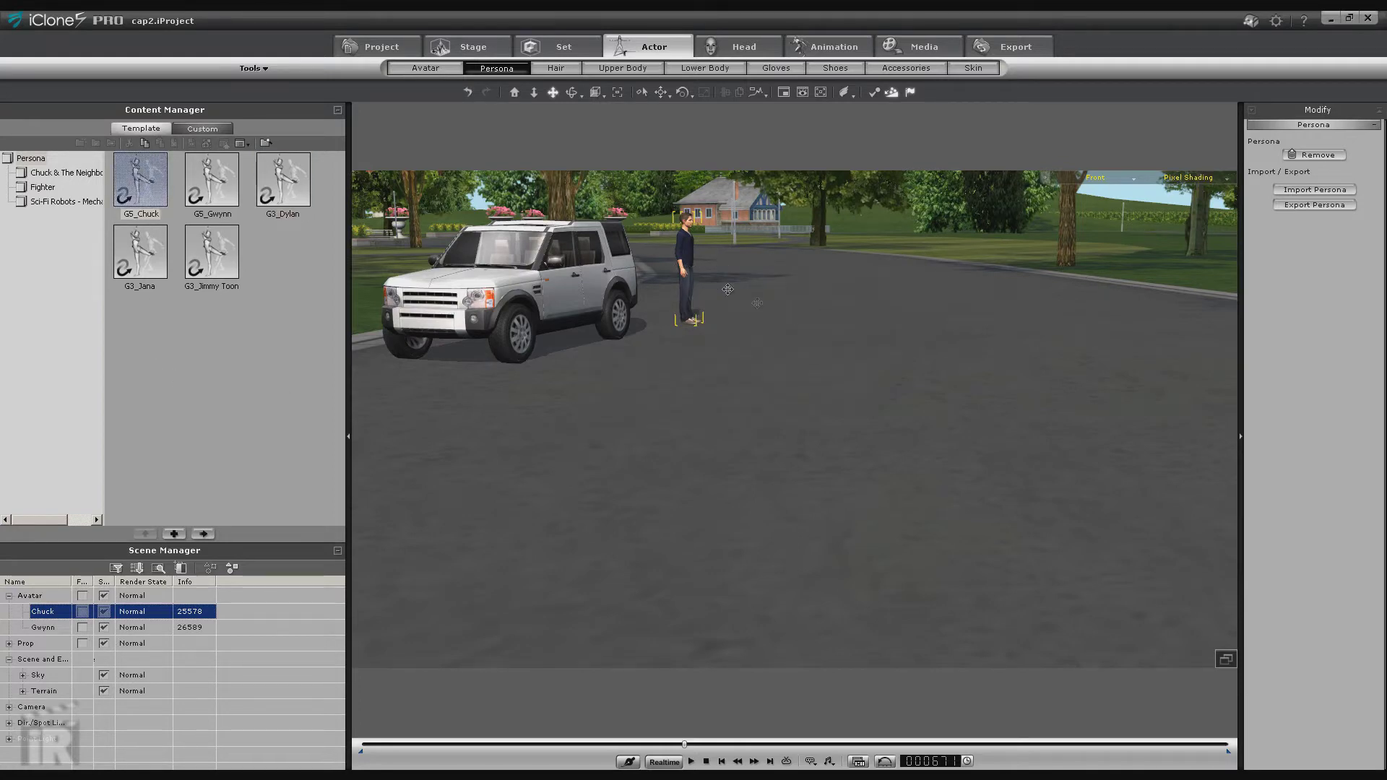
Give Chuck a Walk_Forward move, rewind to the first frame, and show the timeline.
{"action": "right_click", "coordinate": [689, 263]}
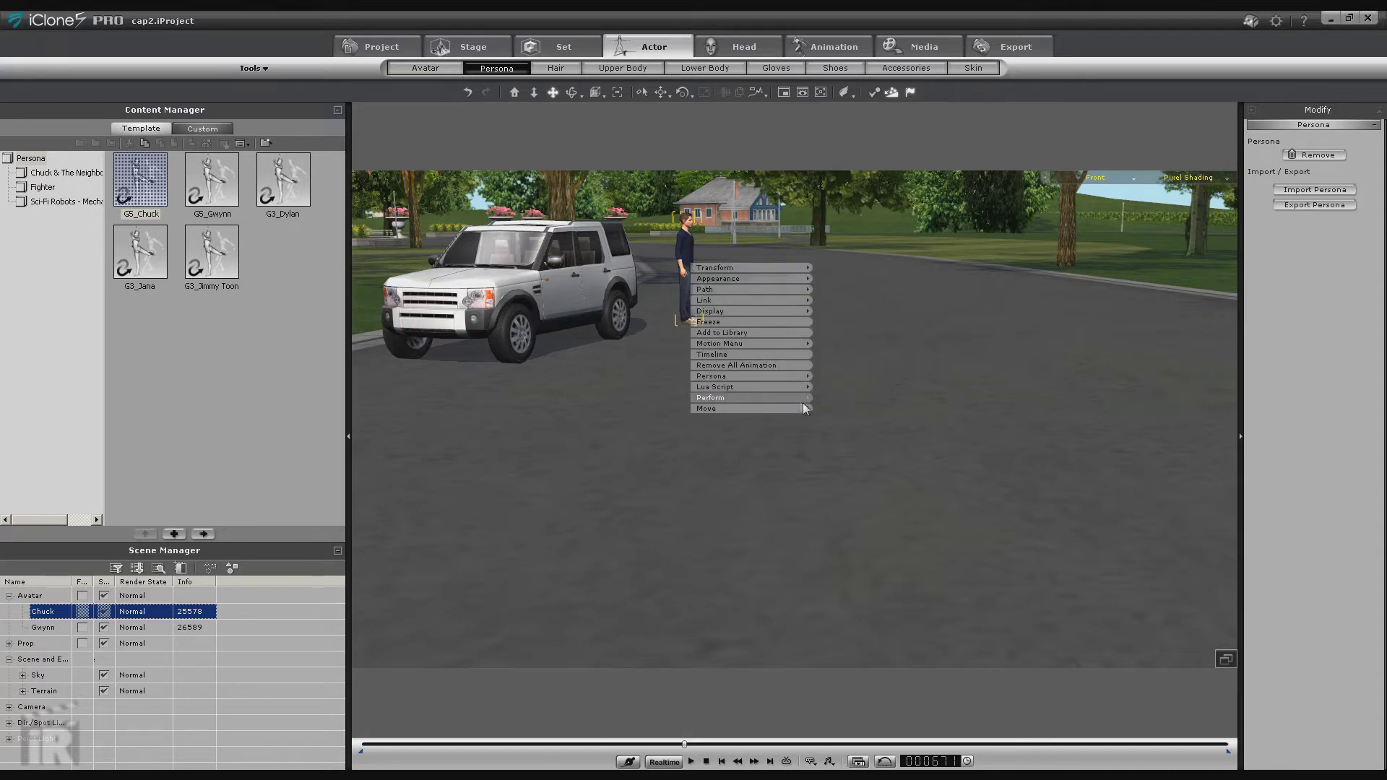
{"action": "left_click", "coordinate": [830, 409]}
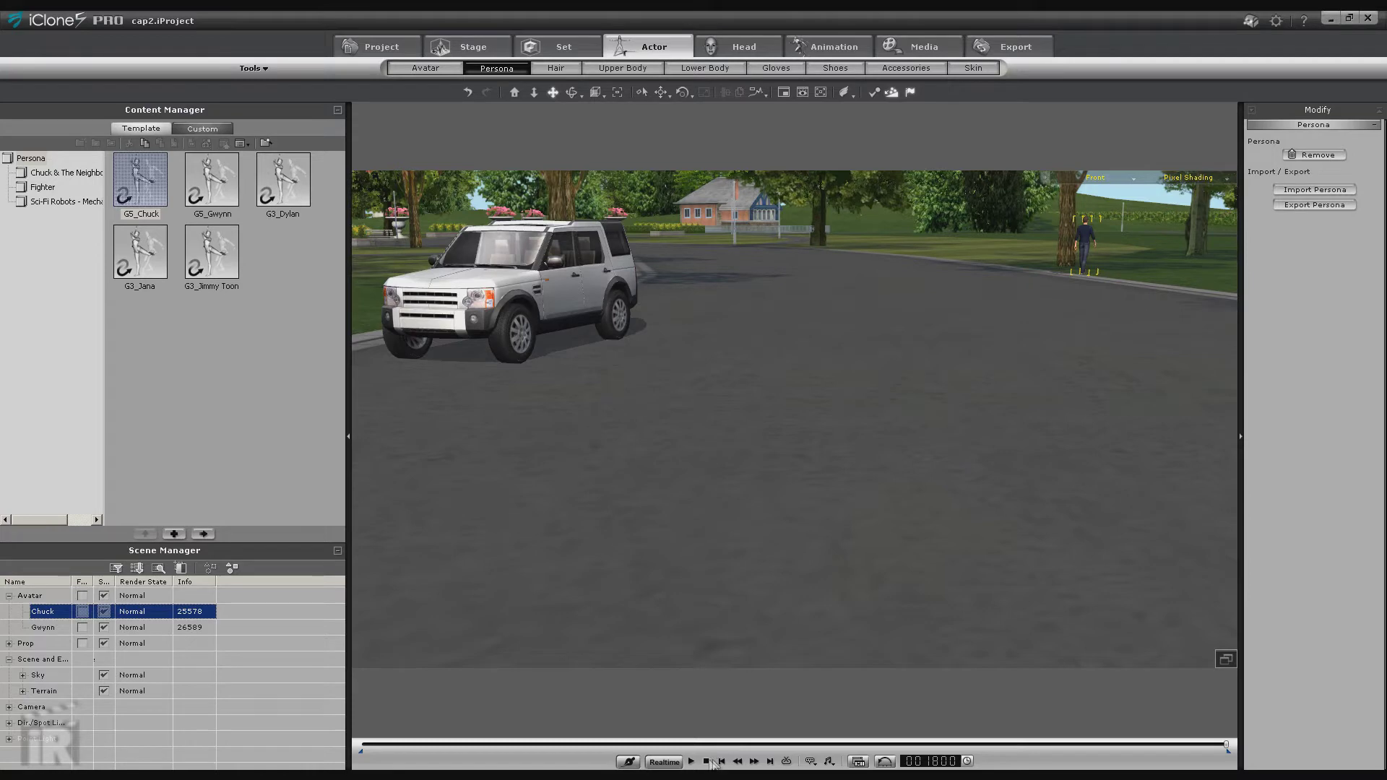
{"action": "left_click", "coordinate": [707, 762]}
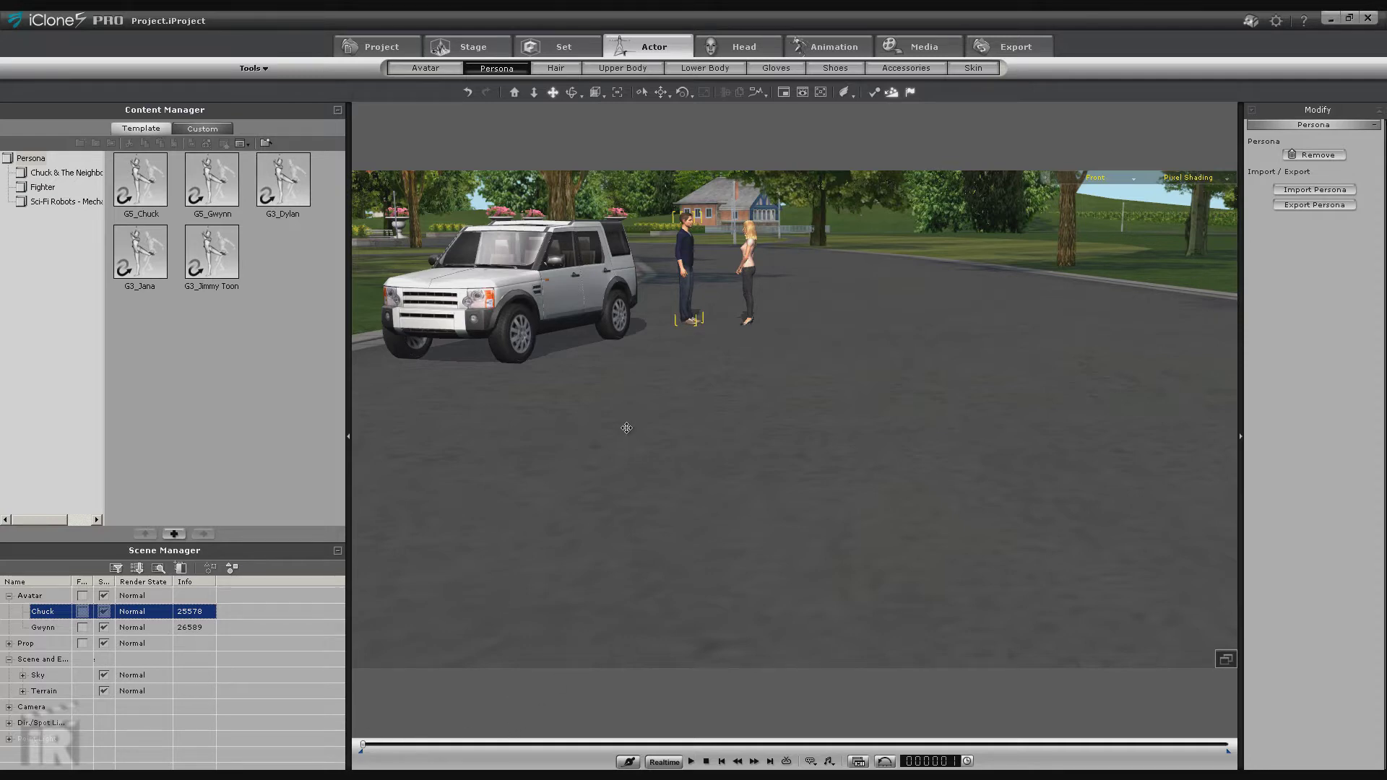
{"action": "left_click", "coordinate": [858, 762]}
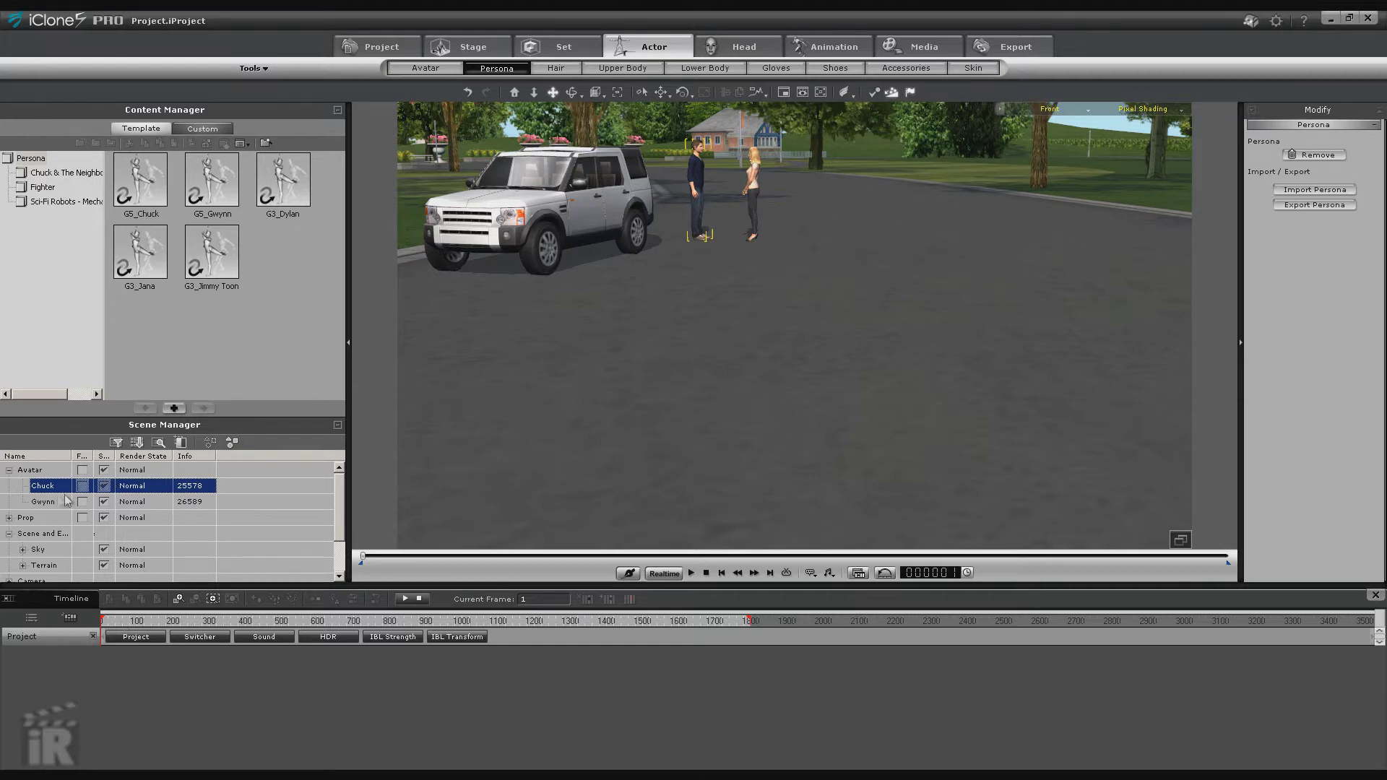
Show only Chuck's and Gwynn's tracks with Project hidden and both motion tracks expanded.
{"action": "left_click", "coordinate": [43, 501], "text": "ctrl"}
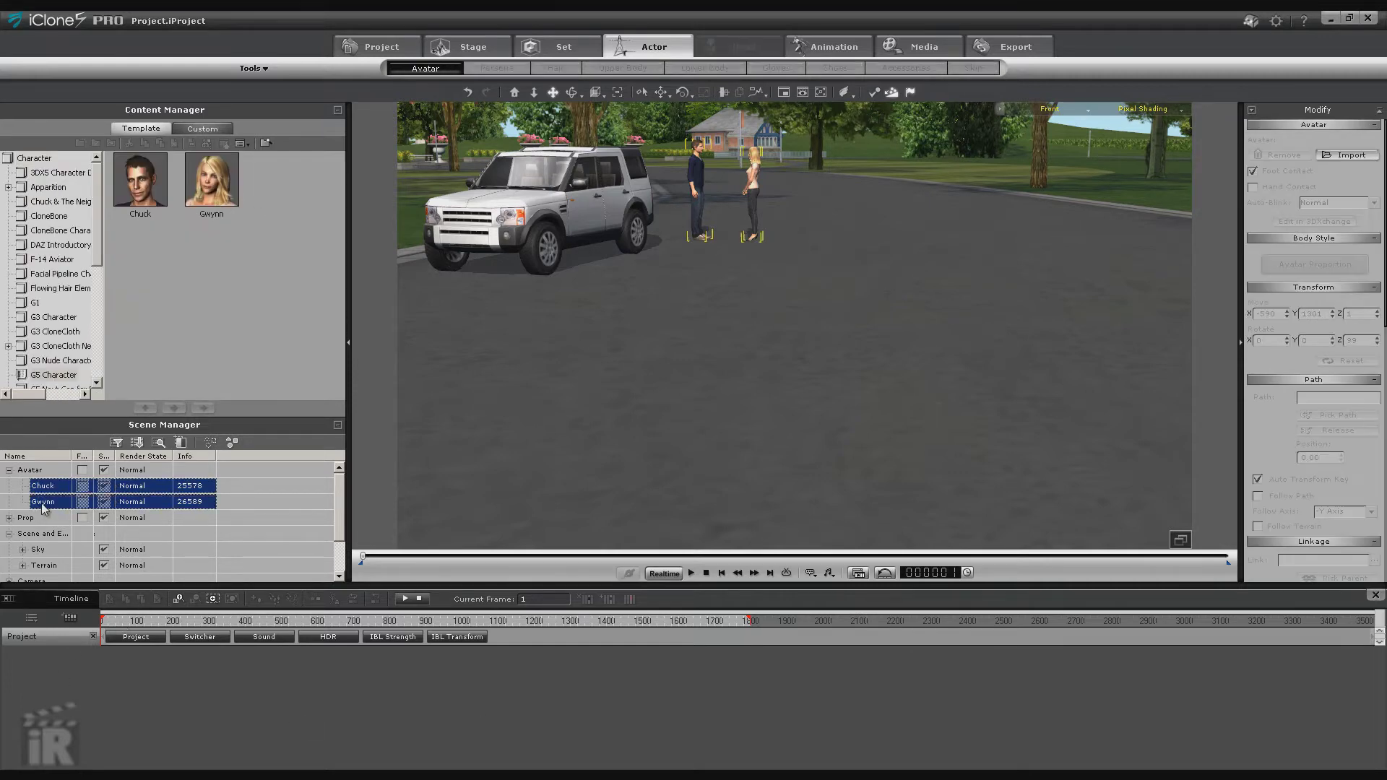
{"action": "left_click", "coordinate": [69, 619]}
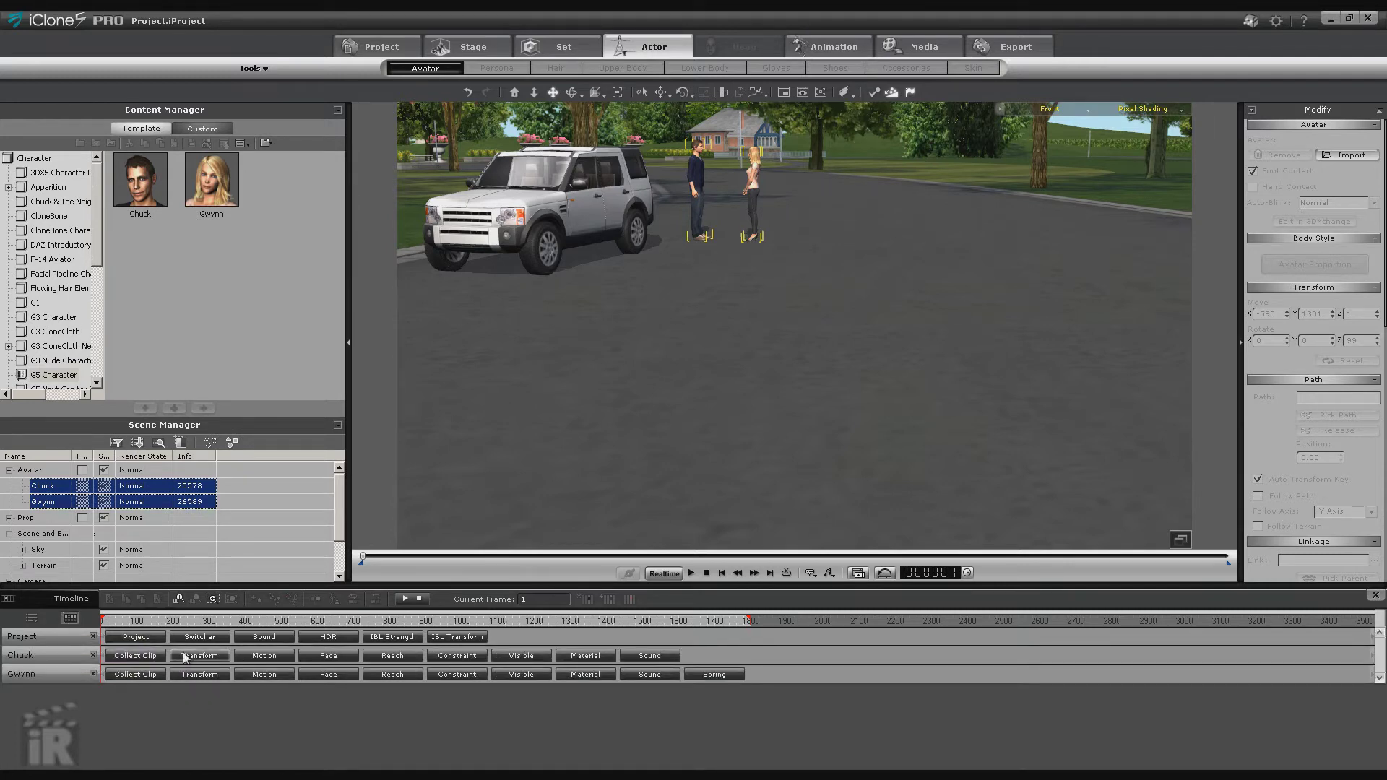
{"action": "left_click", "coordinate": [32, 618]}
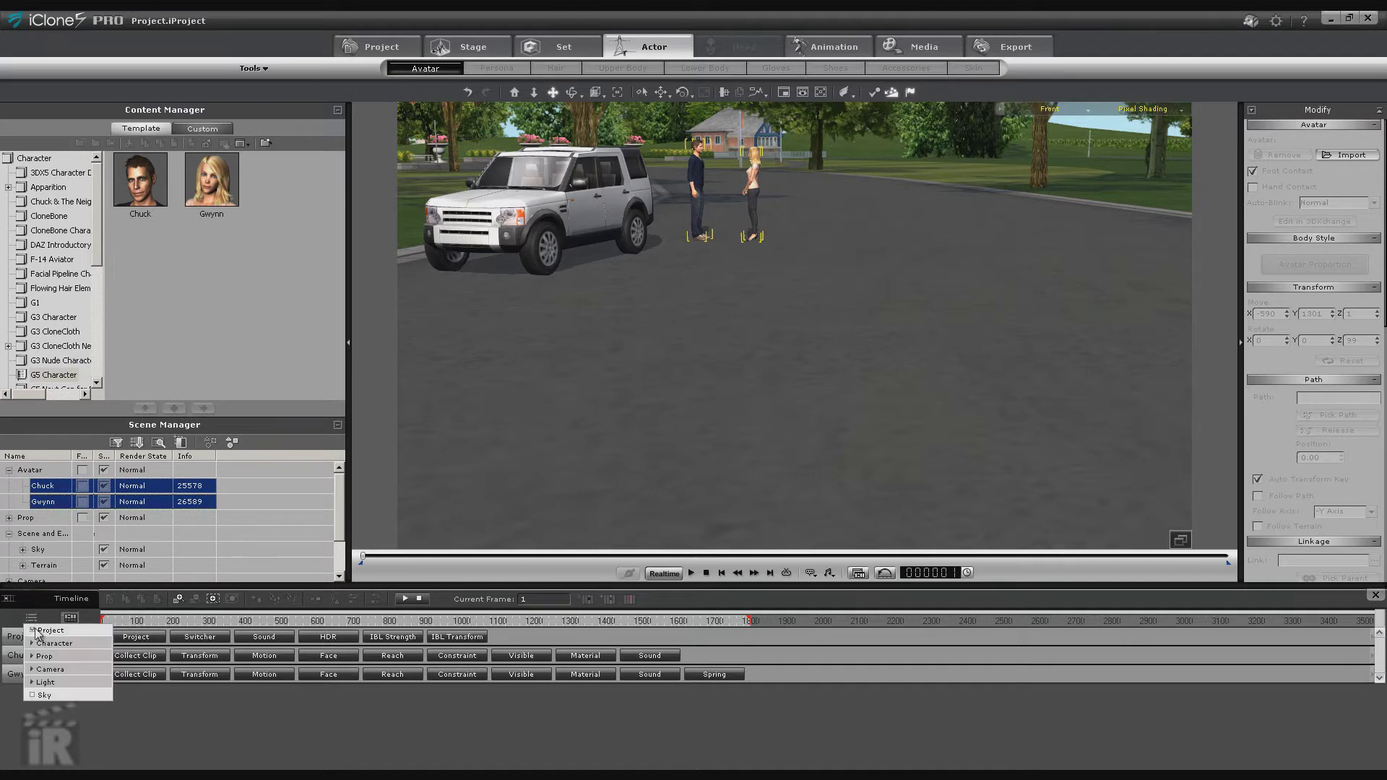
{"action": "left_click", "coordinate": [40, 629]}
{"action": "left_click", "coordinate": [306, 695]}
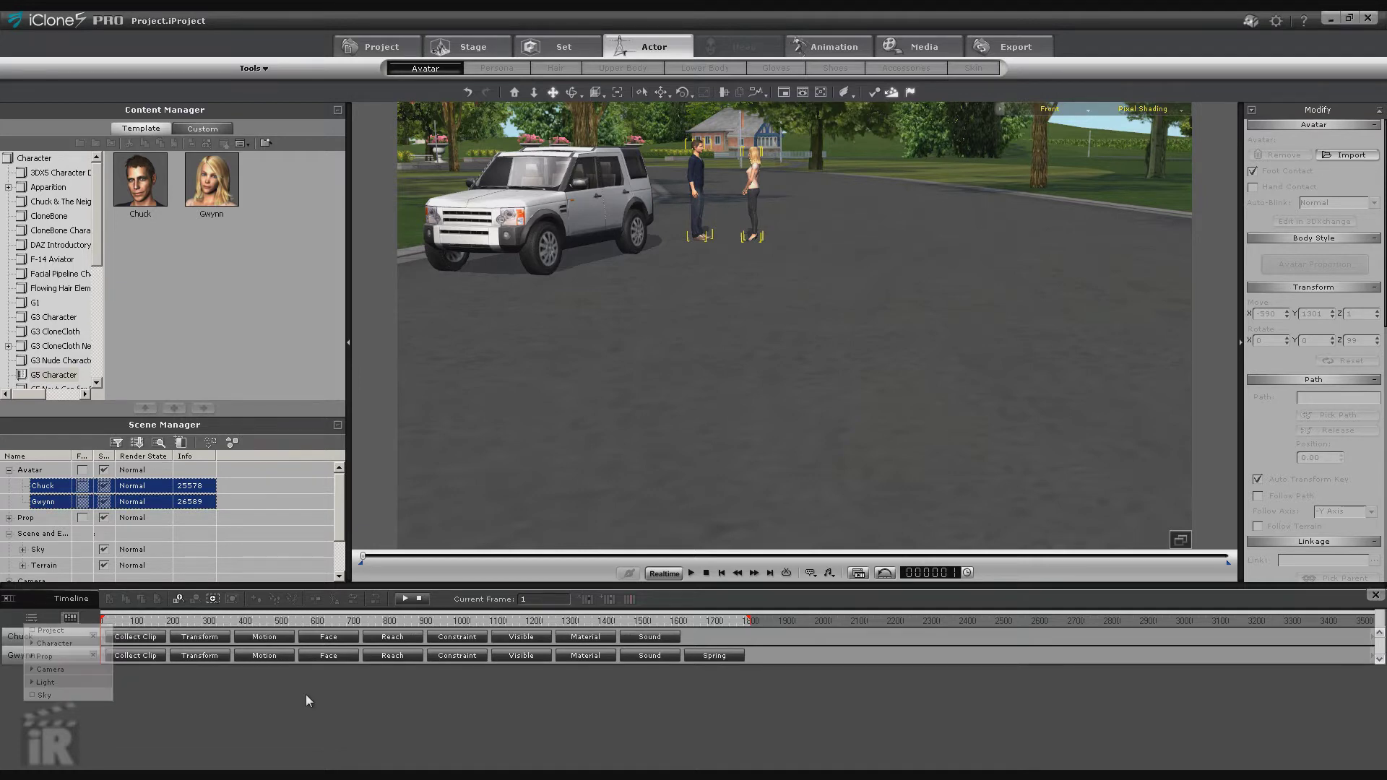
{"action": "left_click", "coordinate": [265, 636]}
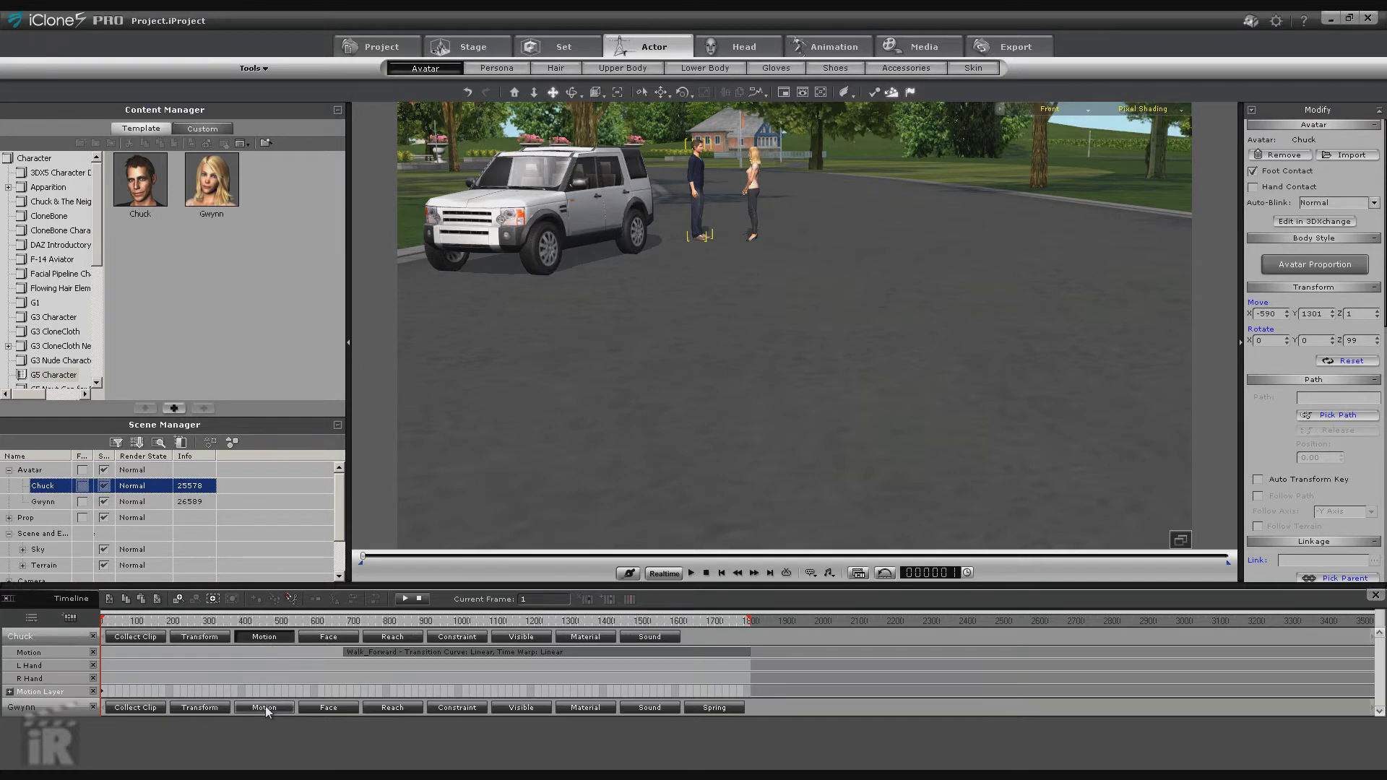
{"action": "left_click", "coordinate": [264, 708]}
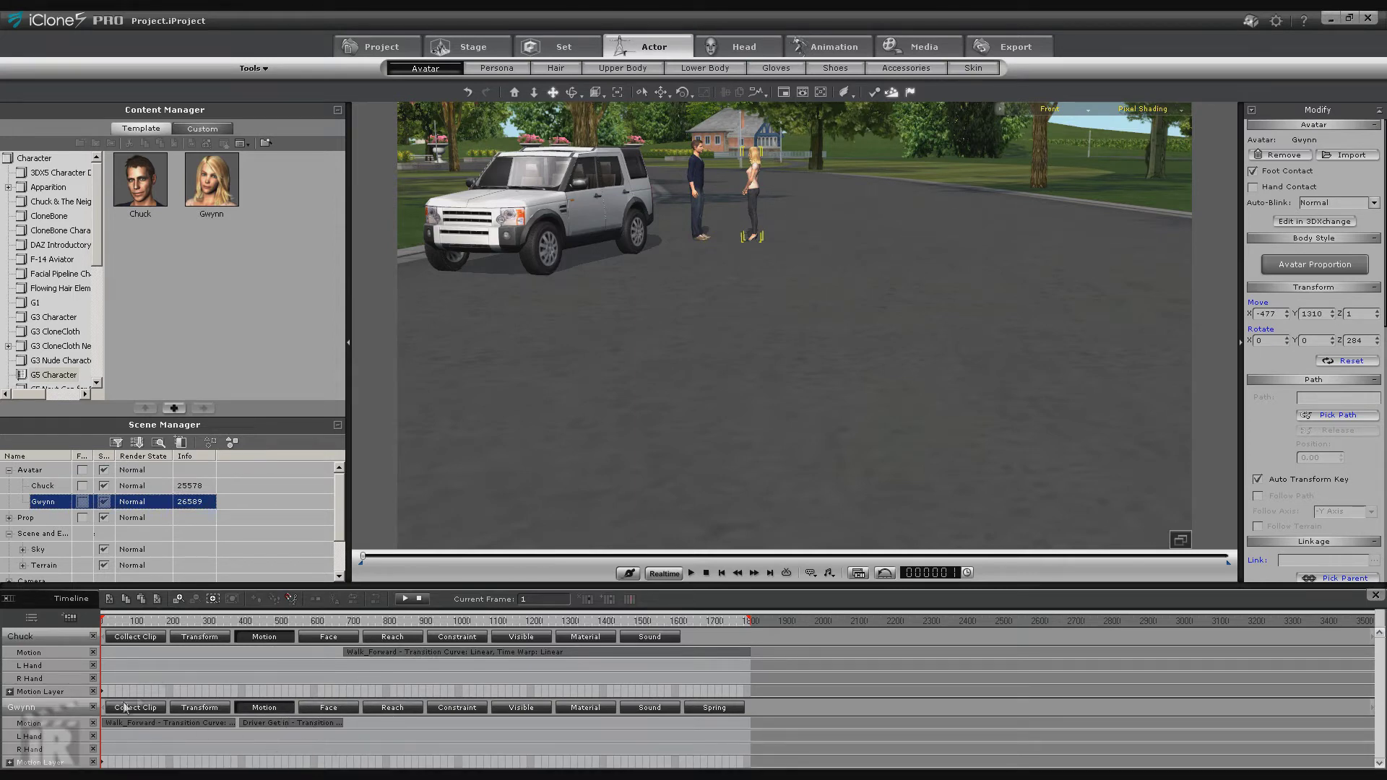
{"action": "left_click", "coordinate": [289, 723]}
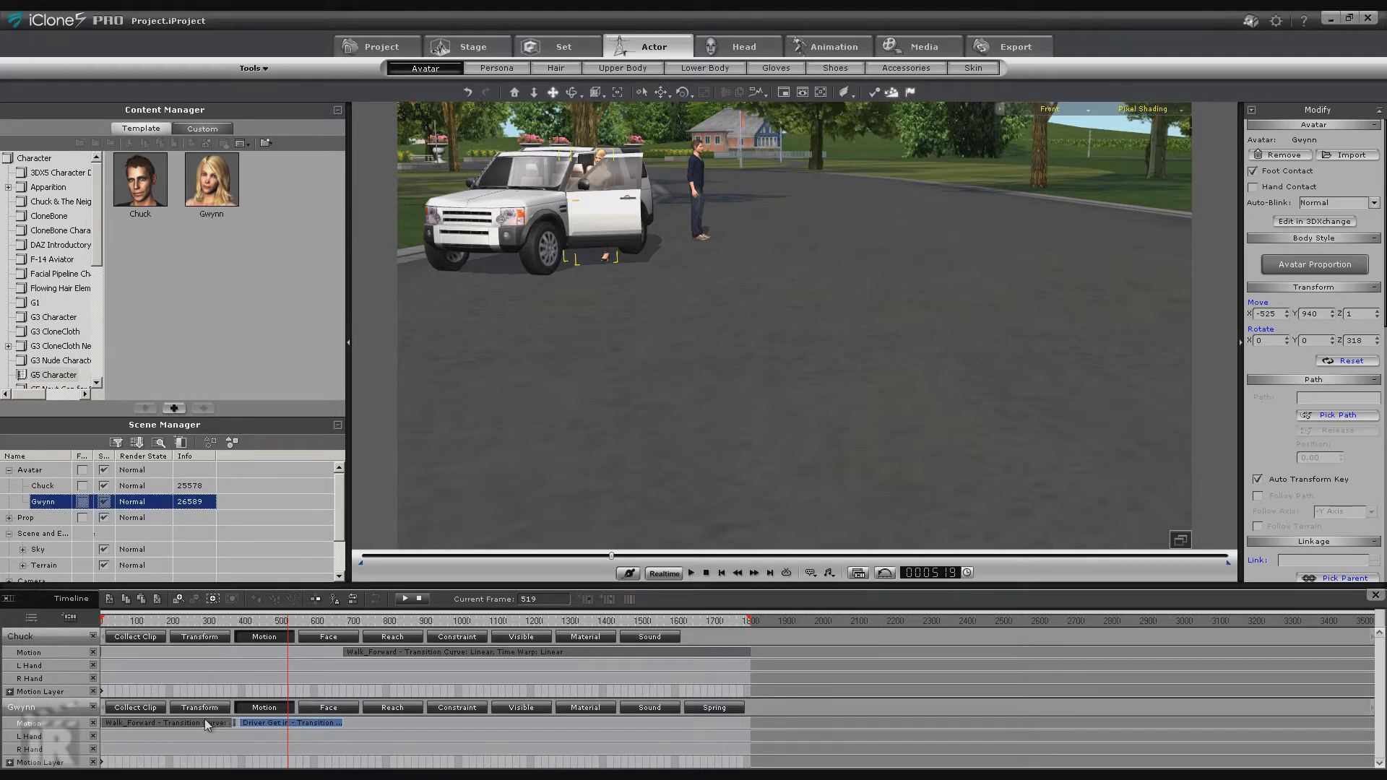
Move Chuck's Walk_Forward clip to start near frame 0 and test-play it.
{"action": "left_click", "coordinate": [434, 651]}
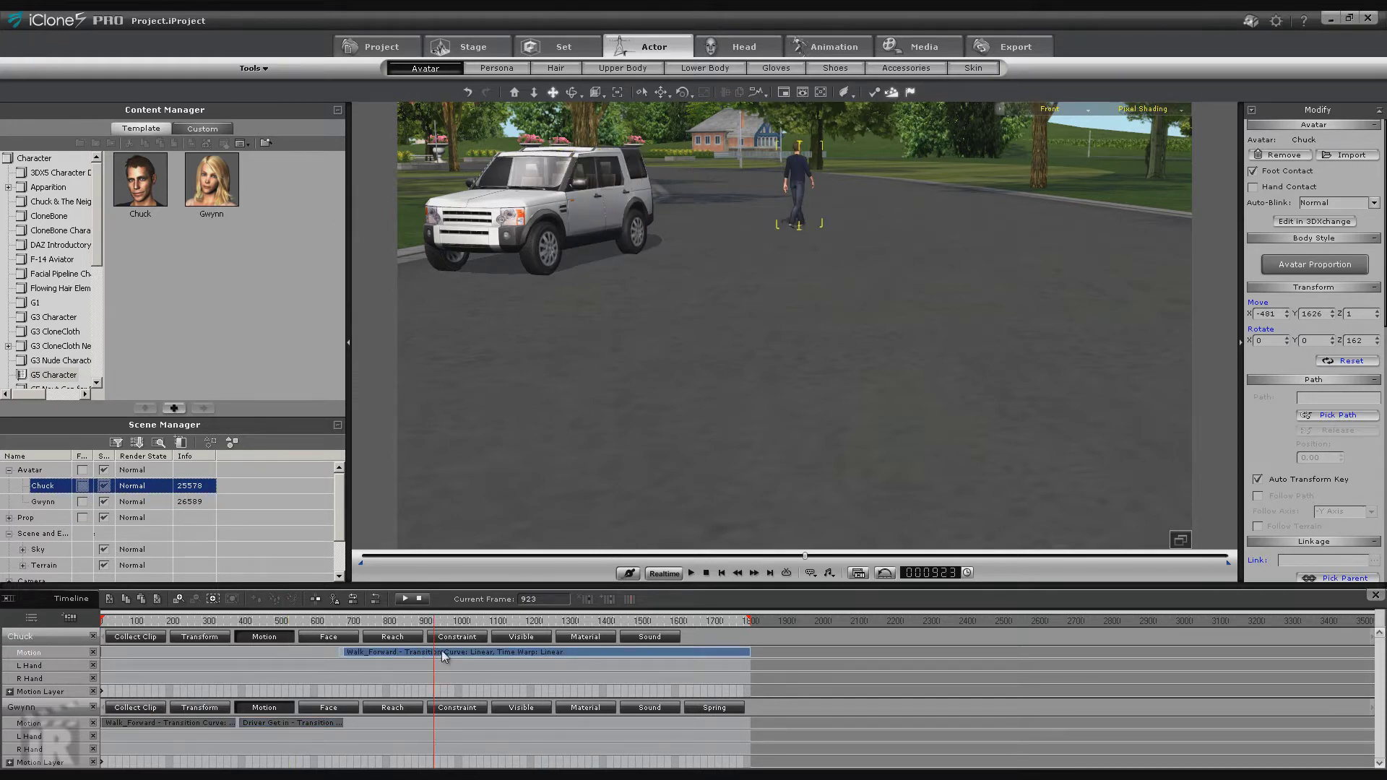
{"action": "left_click_drag", "start_coordinate": [443, 656], "coordinate": [204, 655]}
{"action": "left_click", "coordinate": [171, 662]}
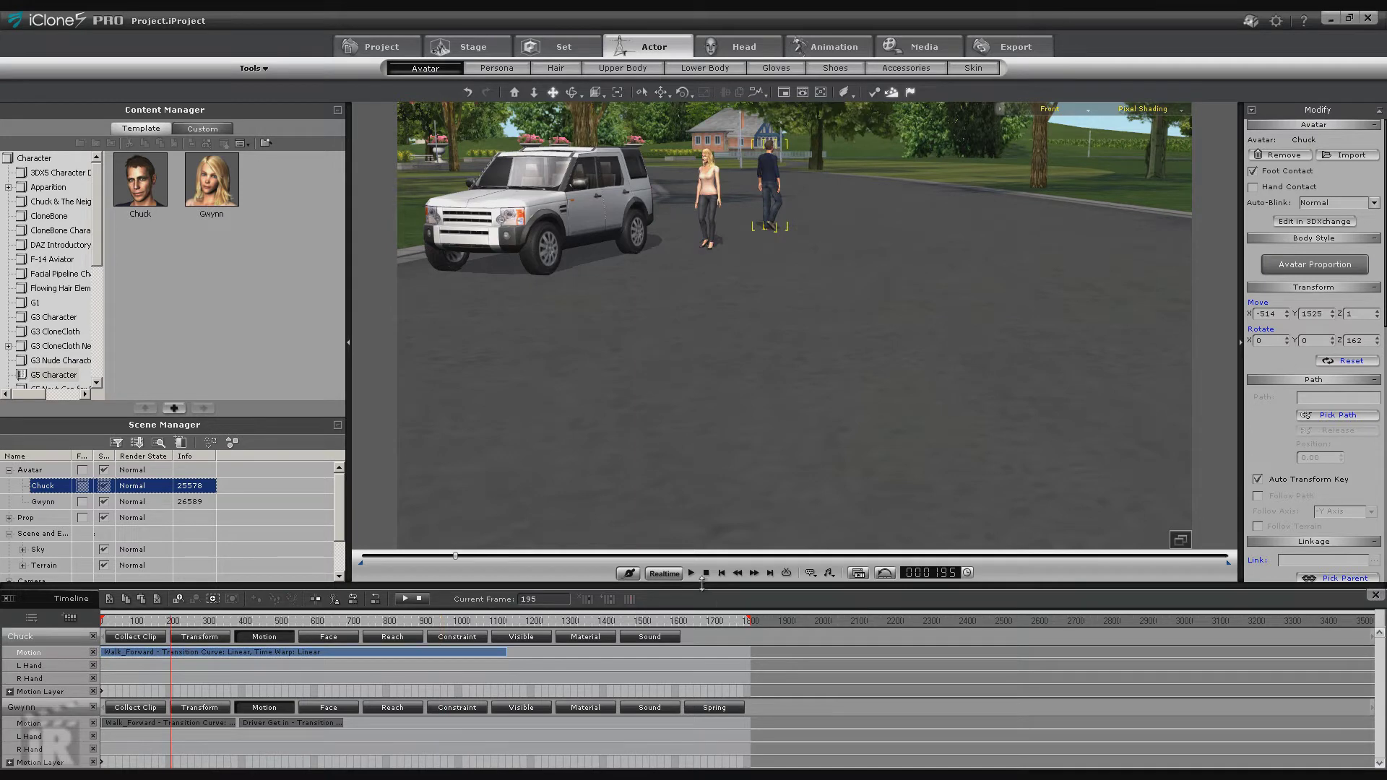
{"action": "left_click", "coordinate": [721, 572]}
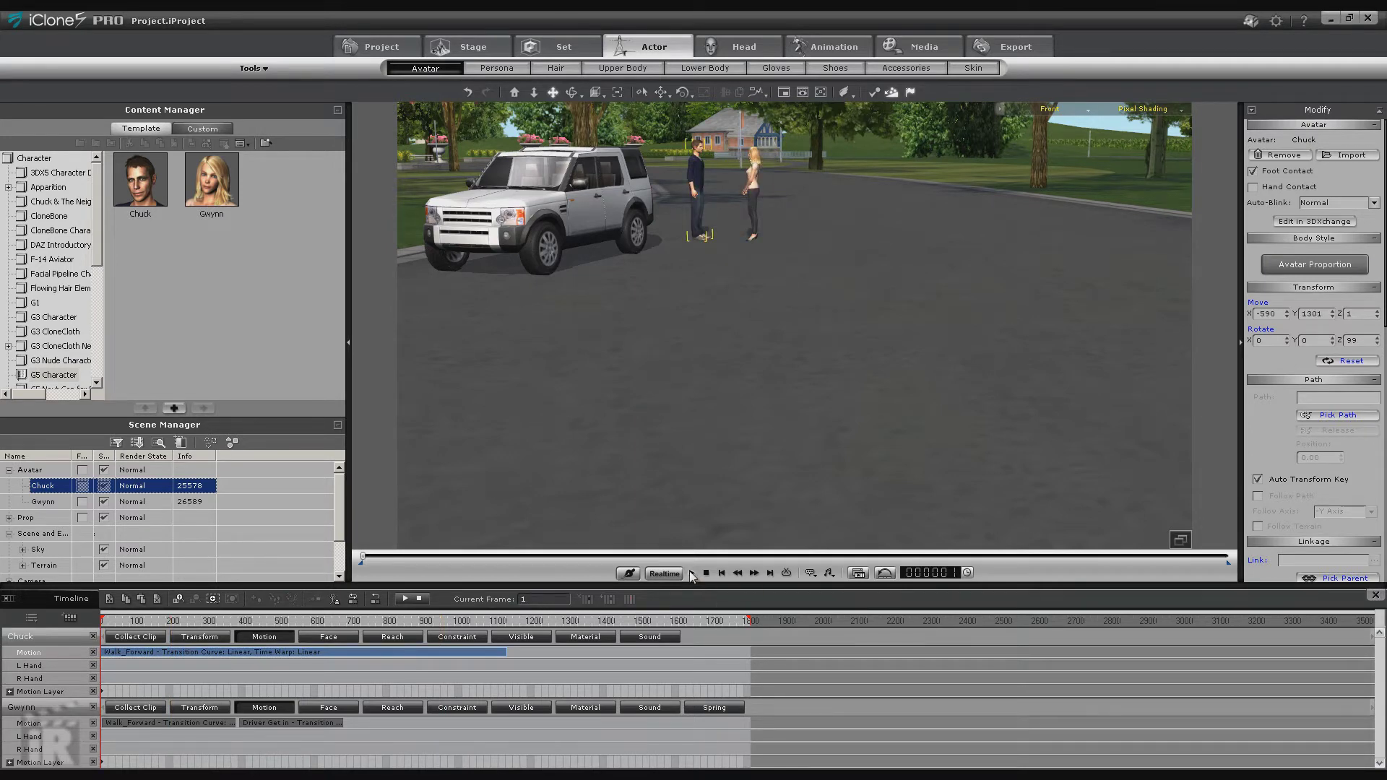
{"action": "left_click", "coordinate": [691, 573]}
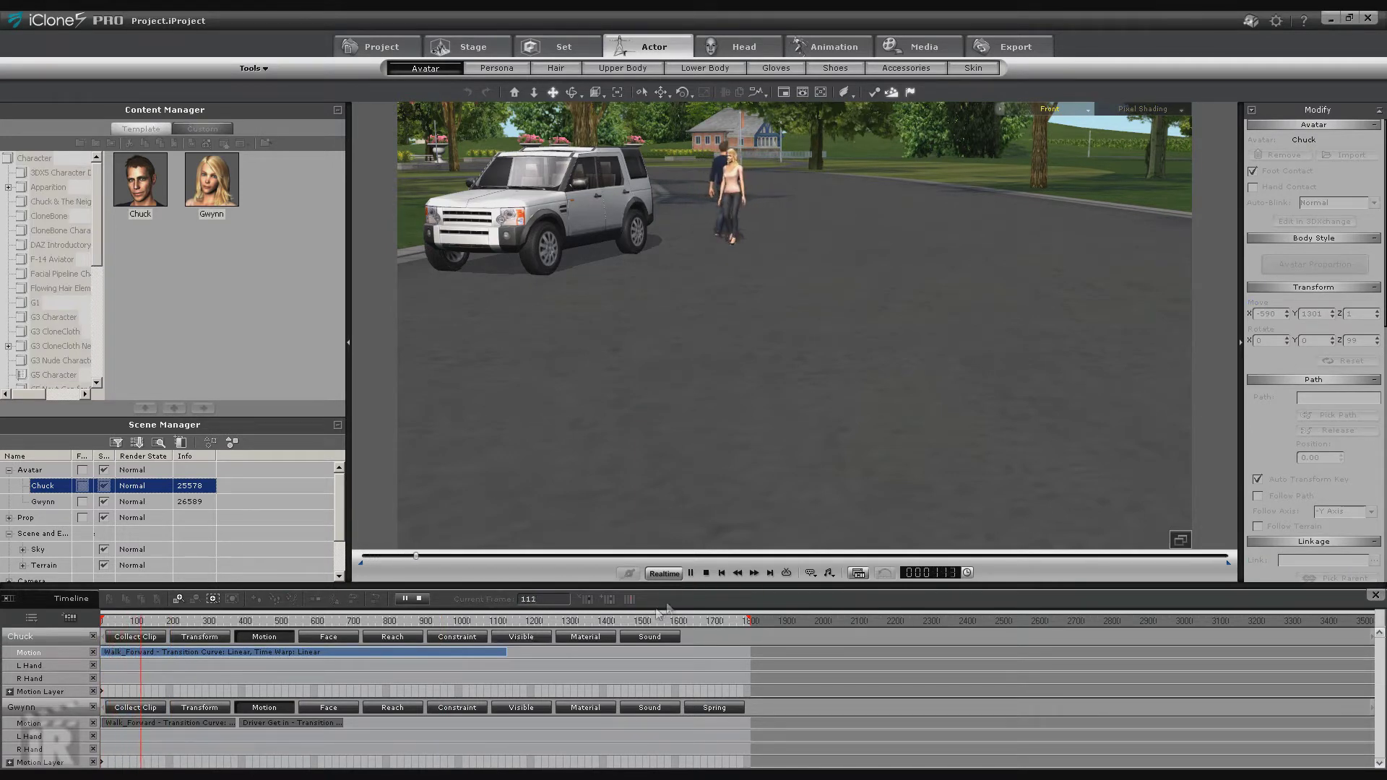
{"action": "left_click", "coordinate": [706, 573]}
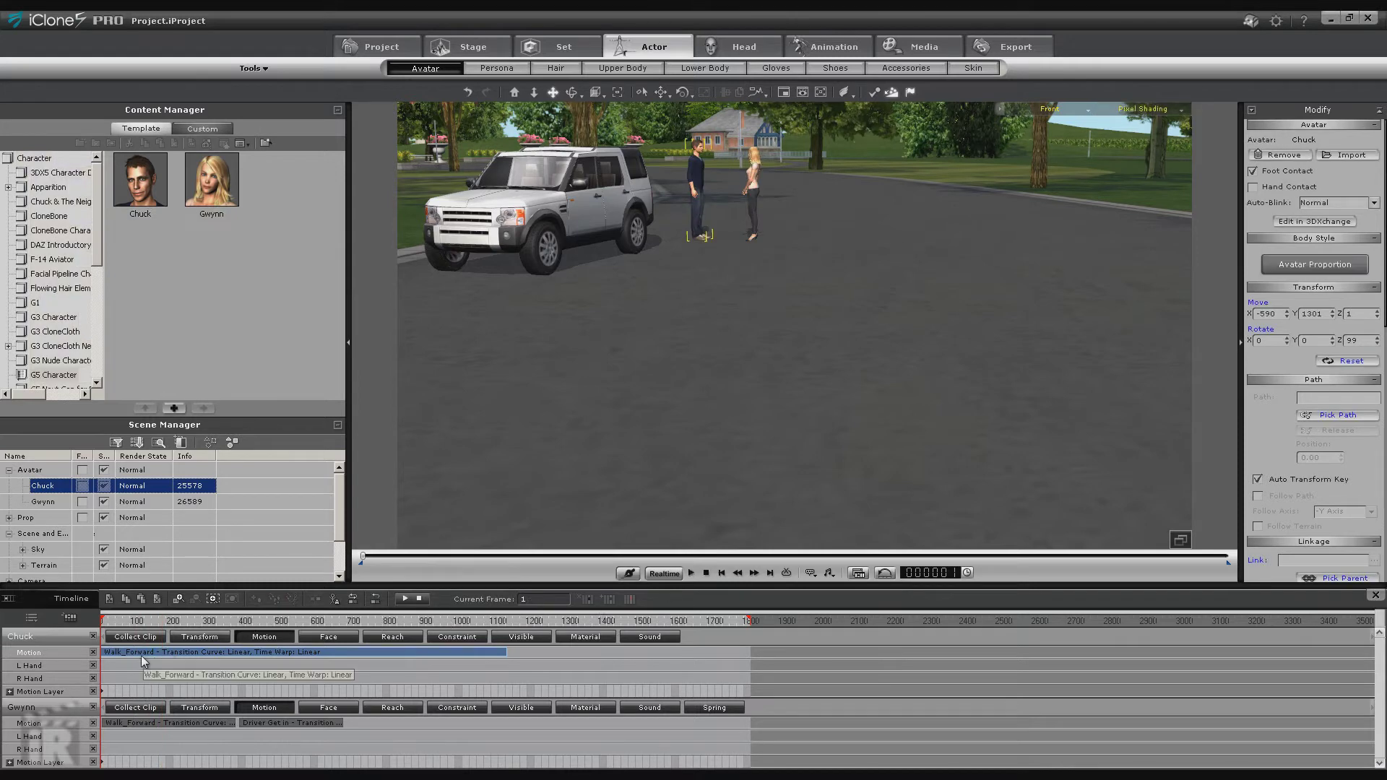
Check frames 103 and 117, play the walks through, and stop at frame 1.
{"action": "left_click", "coordinate": [144, 655]}
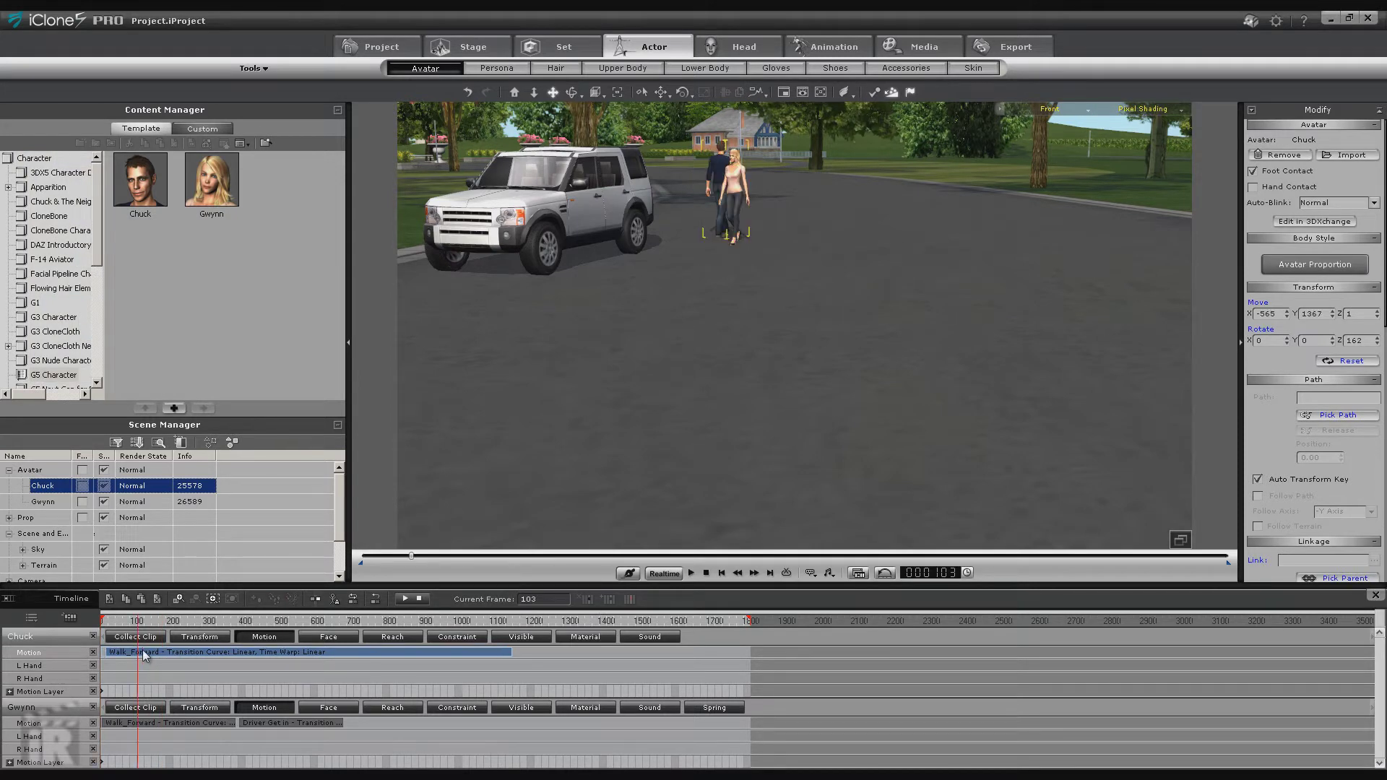
{"action": "left_click", "coordinate": [143, 655]}
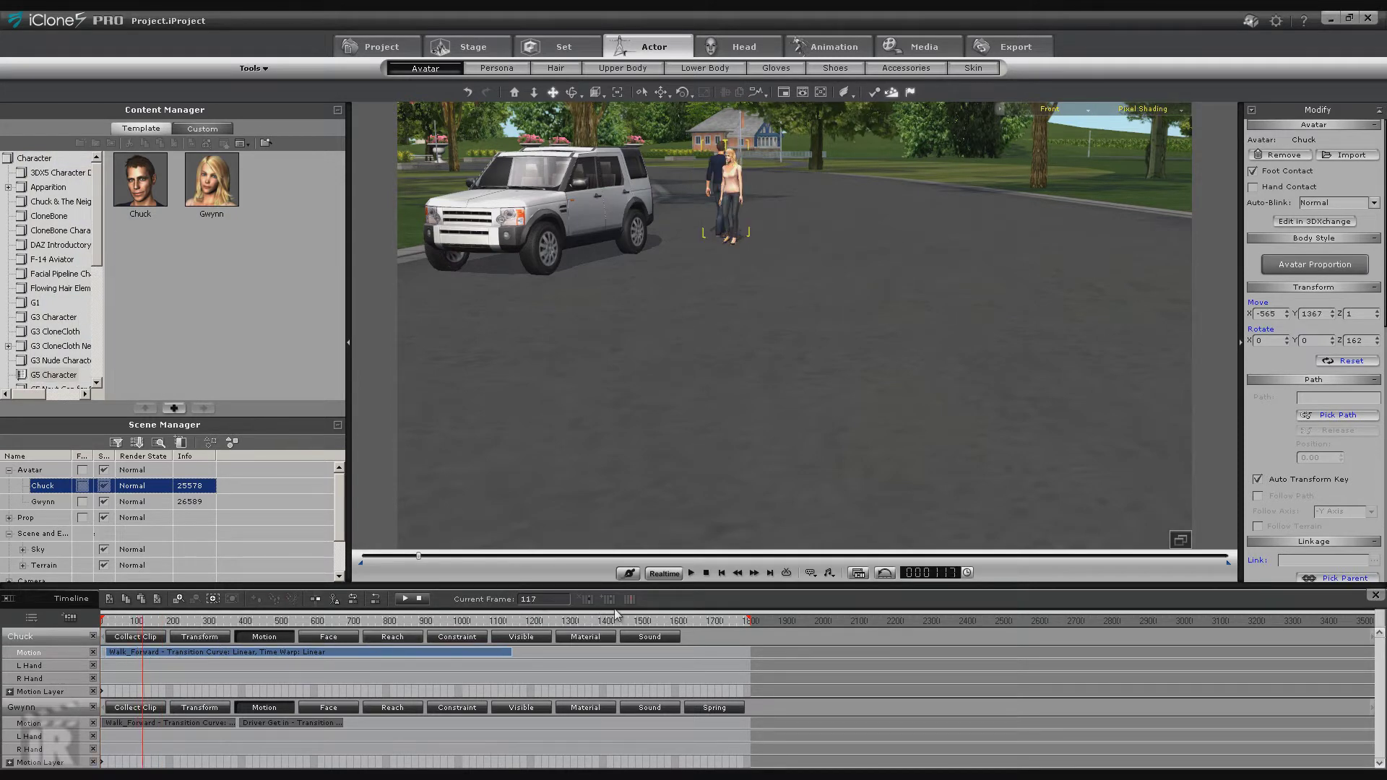
{"action": "left_click", "coordinate": [705, 574]}
{"action": "left_click", "coordinate": [691, 573]}
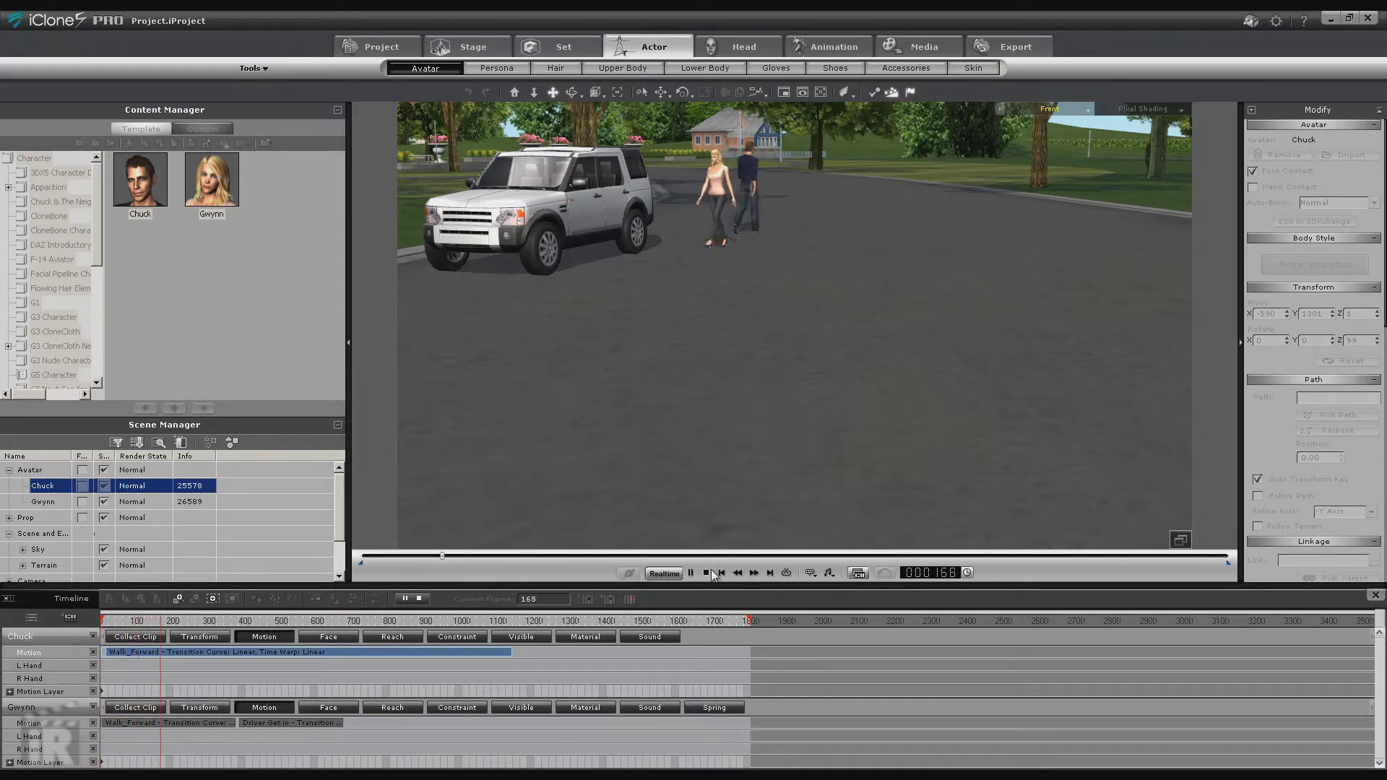
{"action": "left_click", "coordinate": [108, 654]}
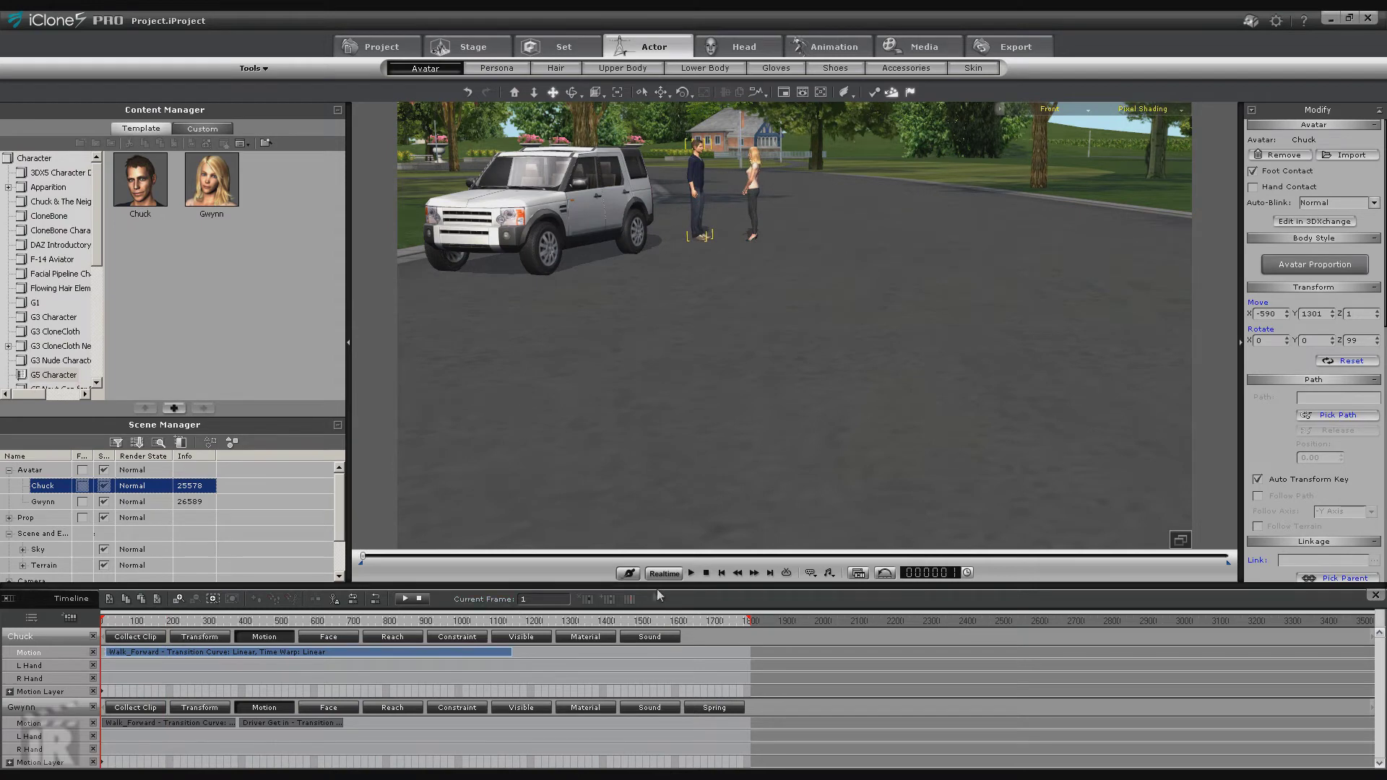
{"action": "left_click", "coordinate": [691, 573]}
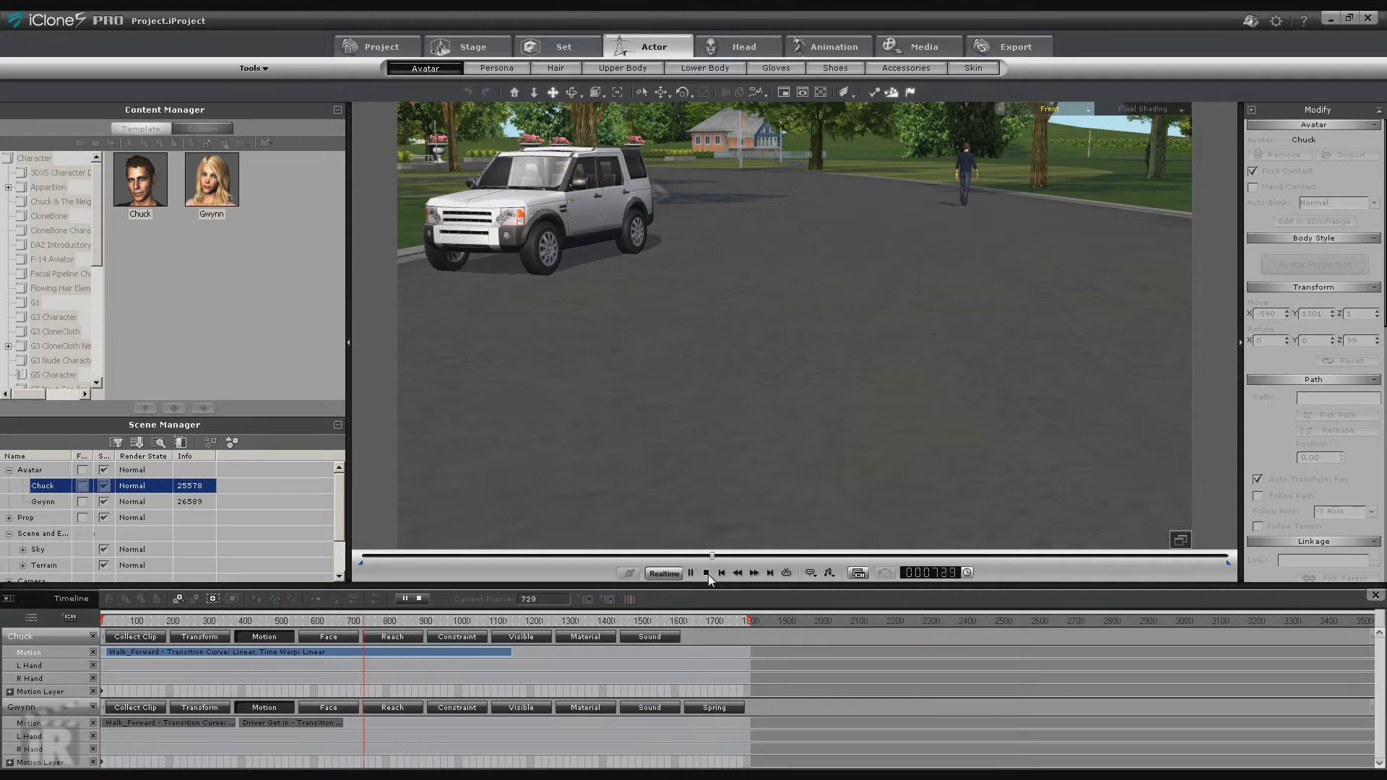
{"action": "left_click", "coordinate": [706, 574]}
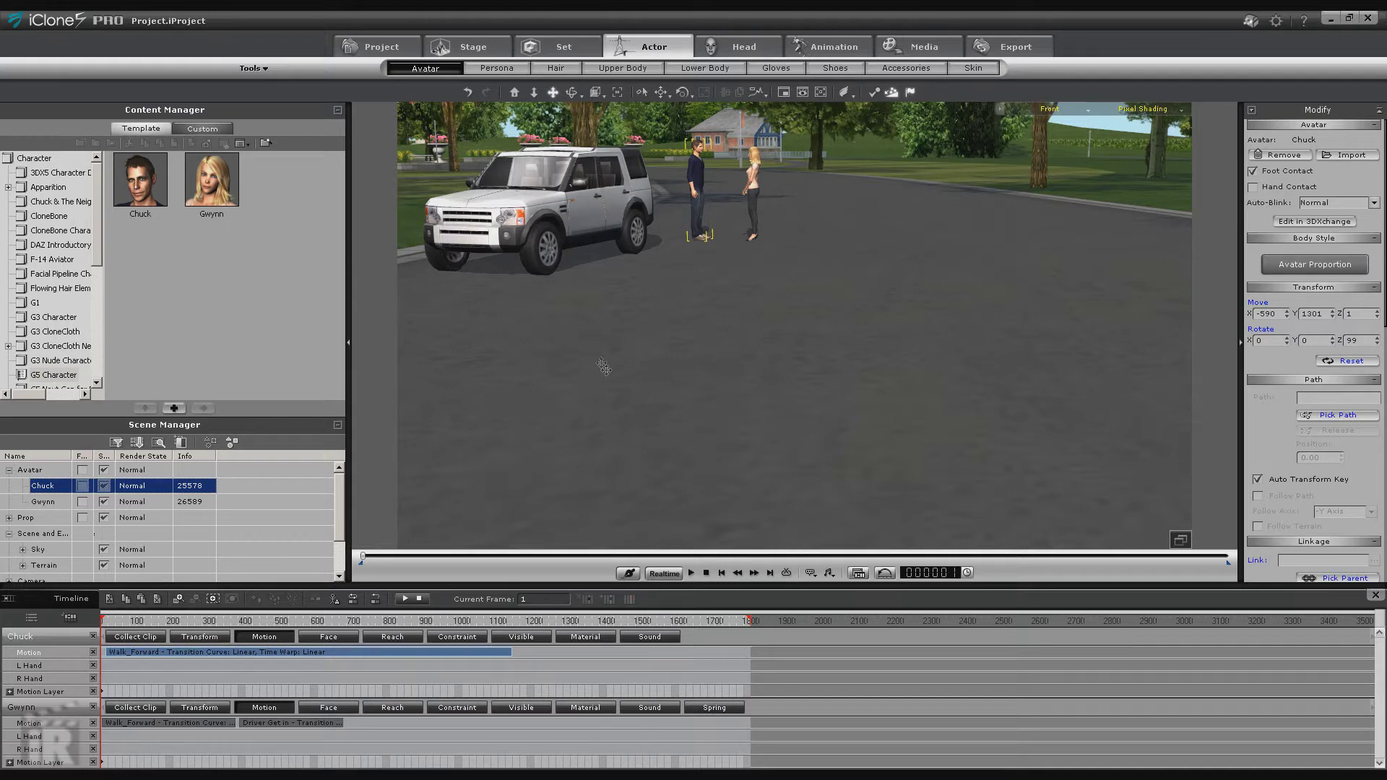
Switch to the Preview Camera, pull it back to a wide street view, scrub to frame 759.
{"action": "left_click", "coordinate": [1088, 112]}
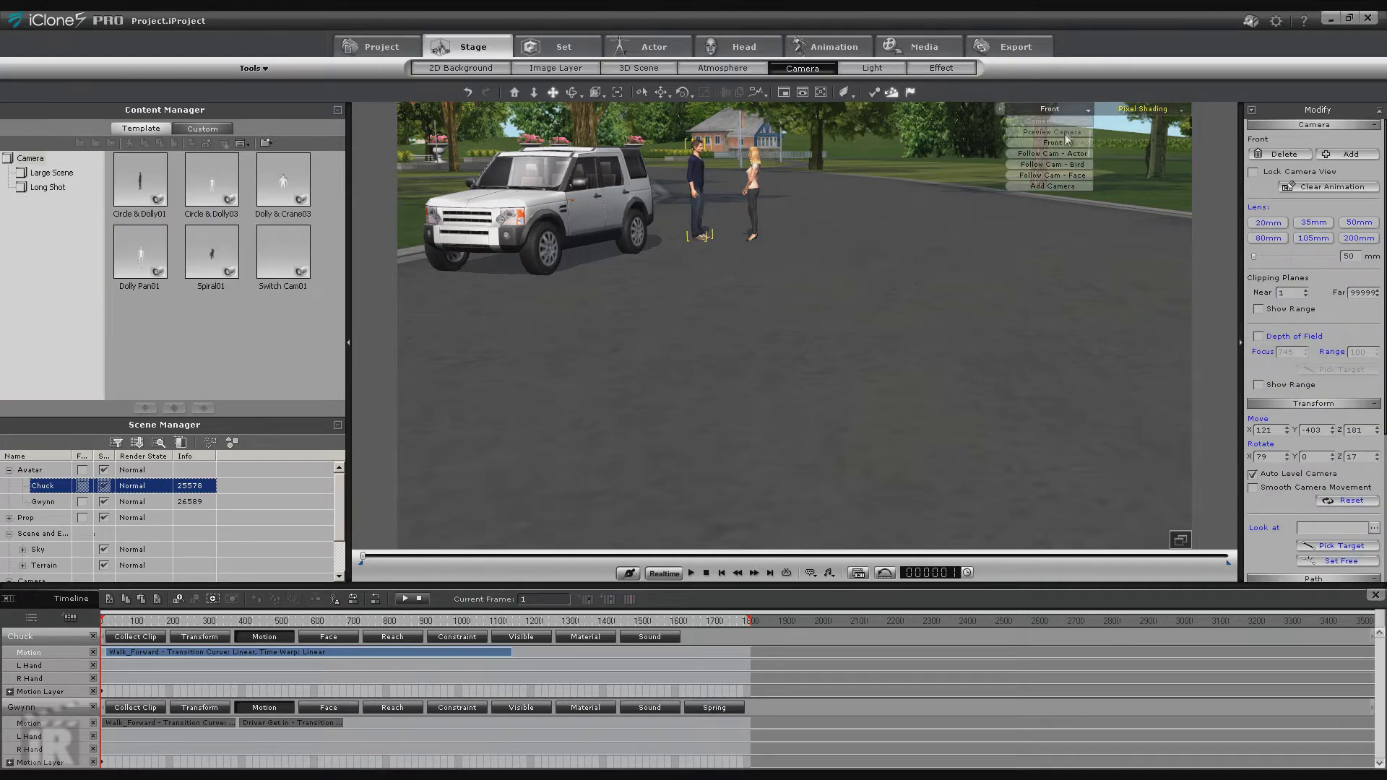
{"action": "left_click", "coordinate": [1060, 132]}
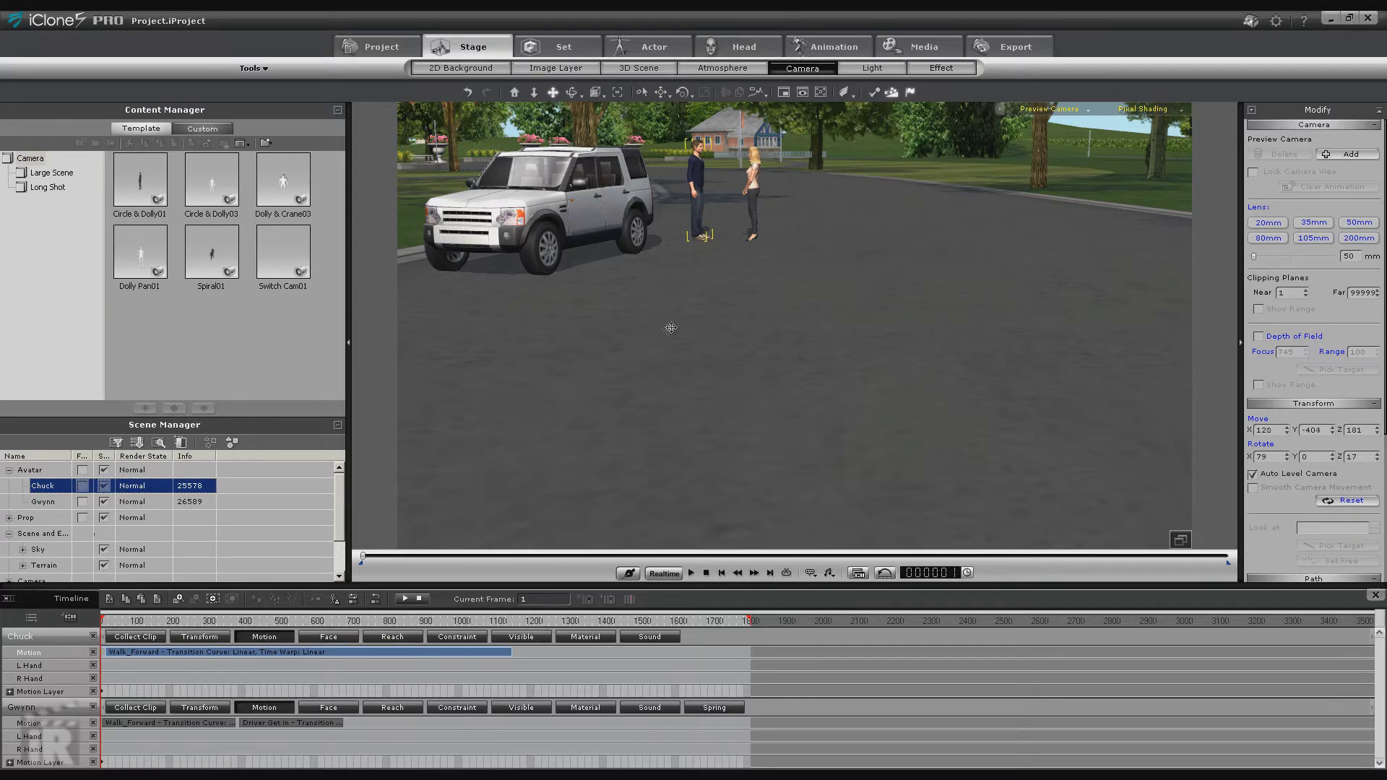
{"action": "left_click_drag", "start_coordinate": [671, 327], "coordinate": [890, 364]}
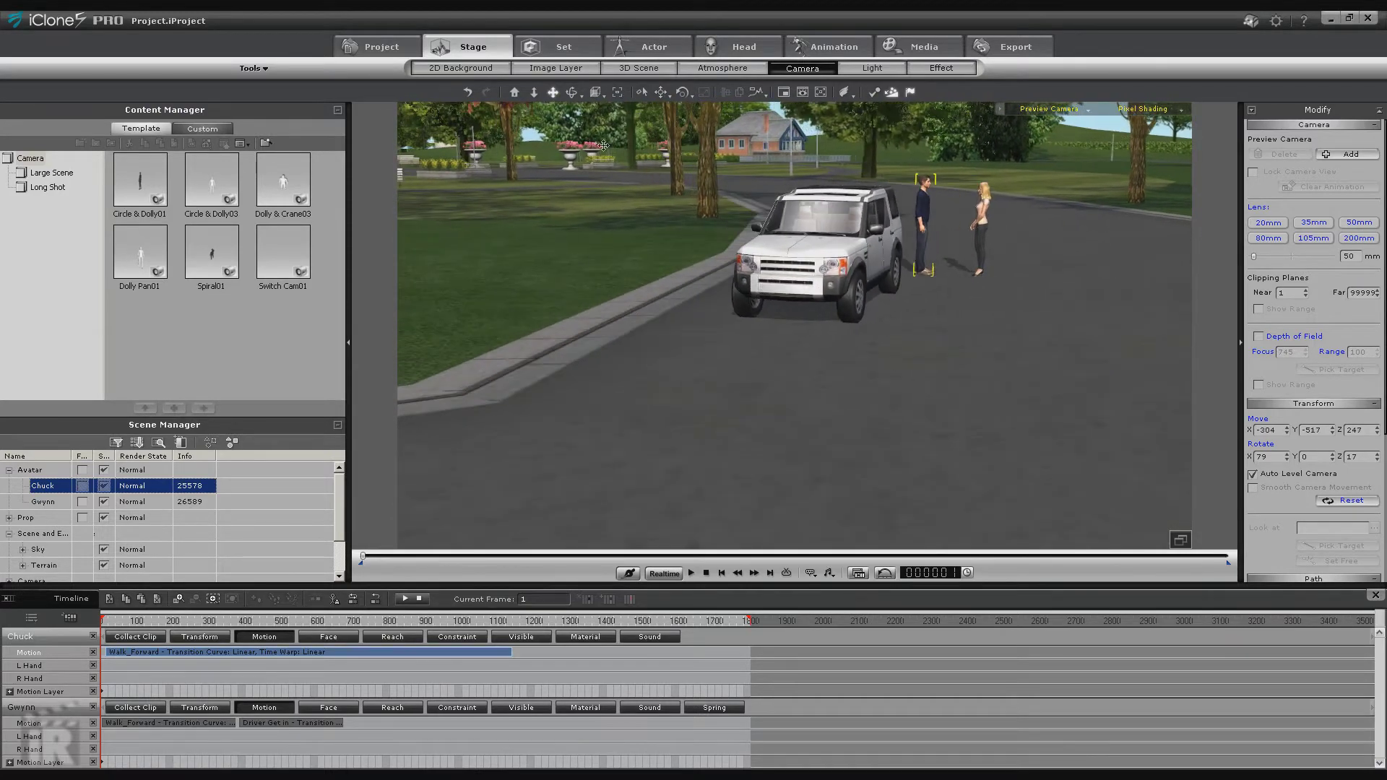
{"action": "left_click", "coordinate": [534, 92]}
{"action": "left_click_drag", "start_coordinate": [718, 278], "coordinate": [693, 389]}
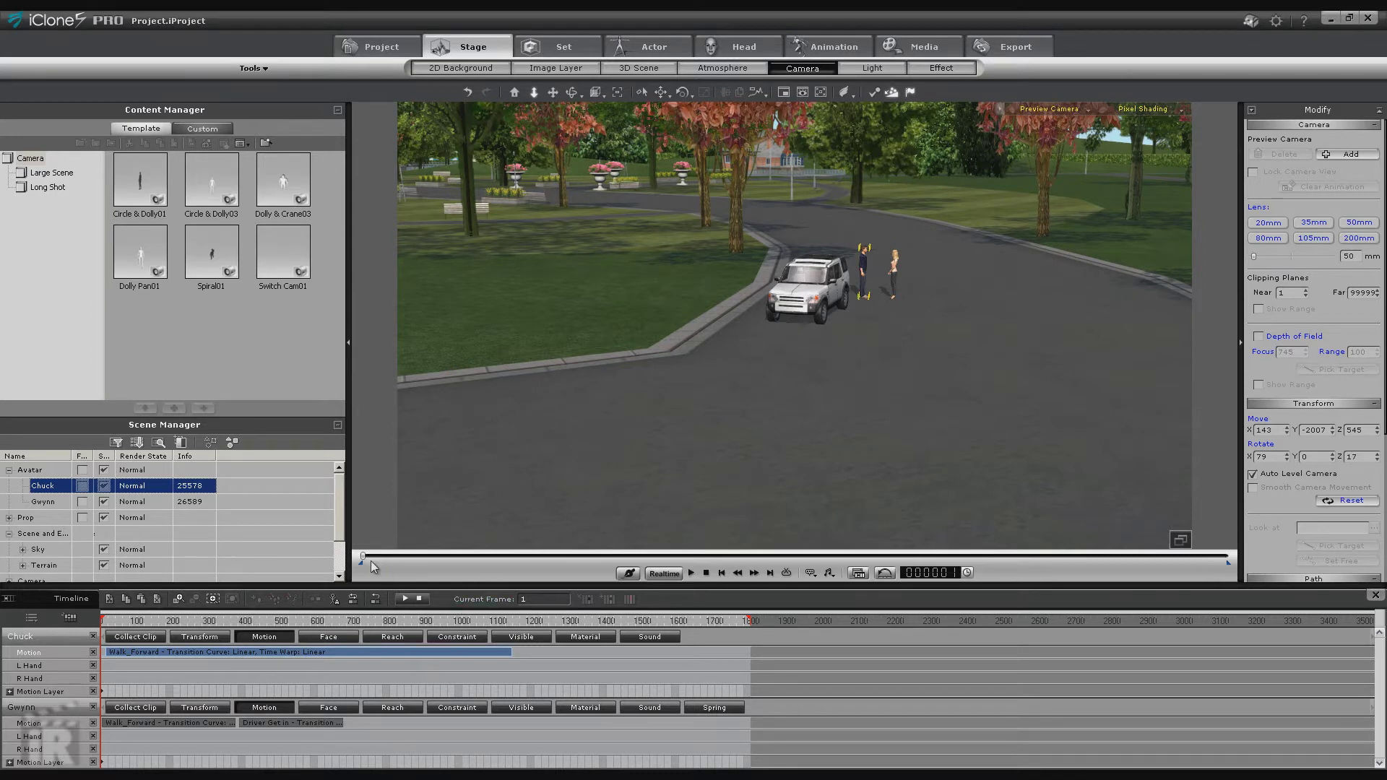
{"action": "left_click_drag", "start_coordinate": [364, 557], "coordinate": [730, 577]}
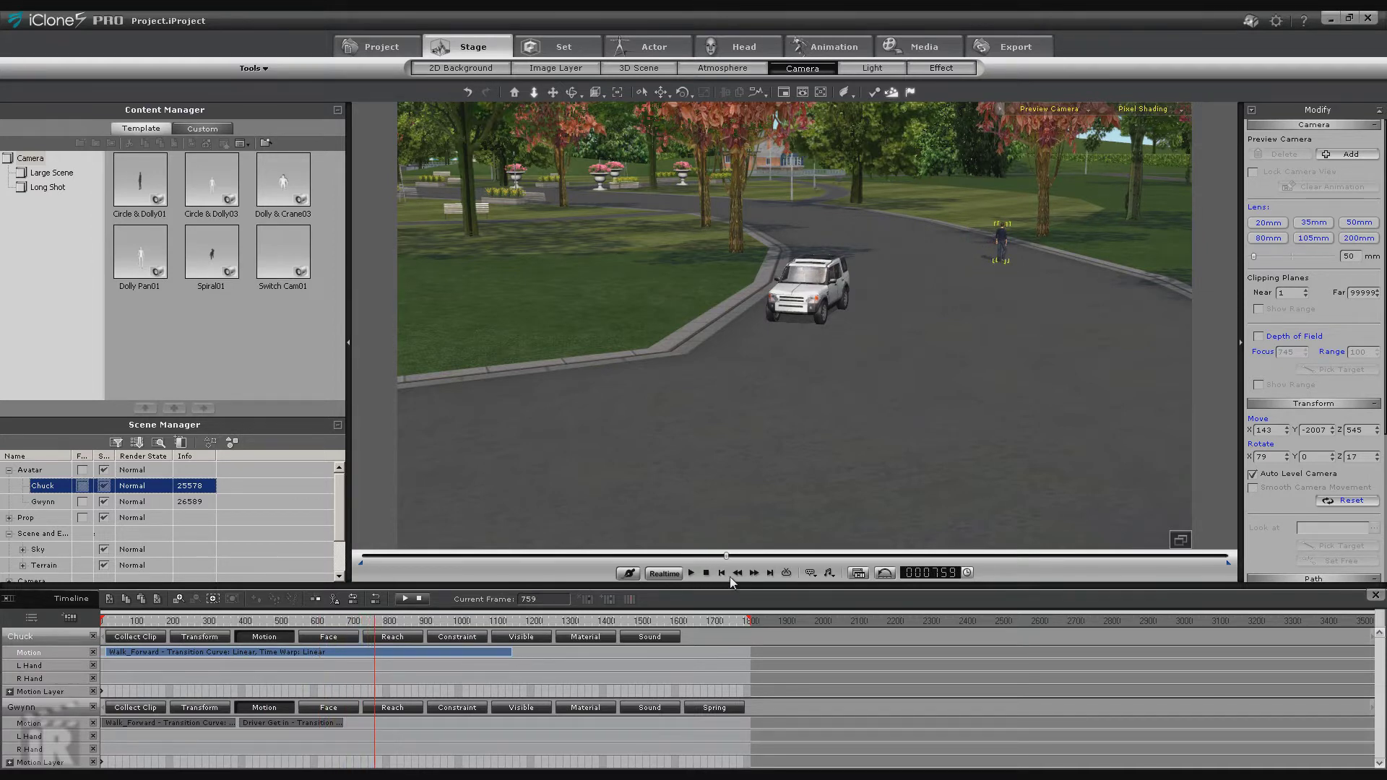
Give the jeep a Move Forward motion and preview it.
{"action": "left_click", "coordinate": [808, 299]}
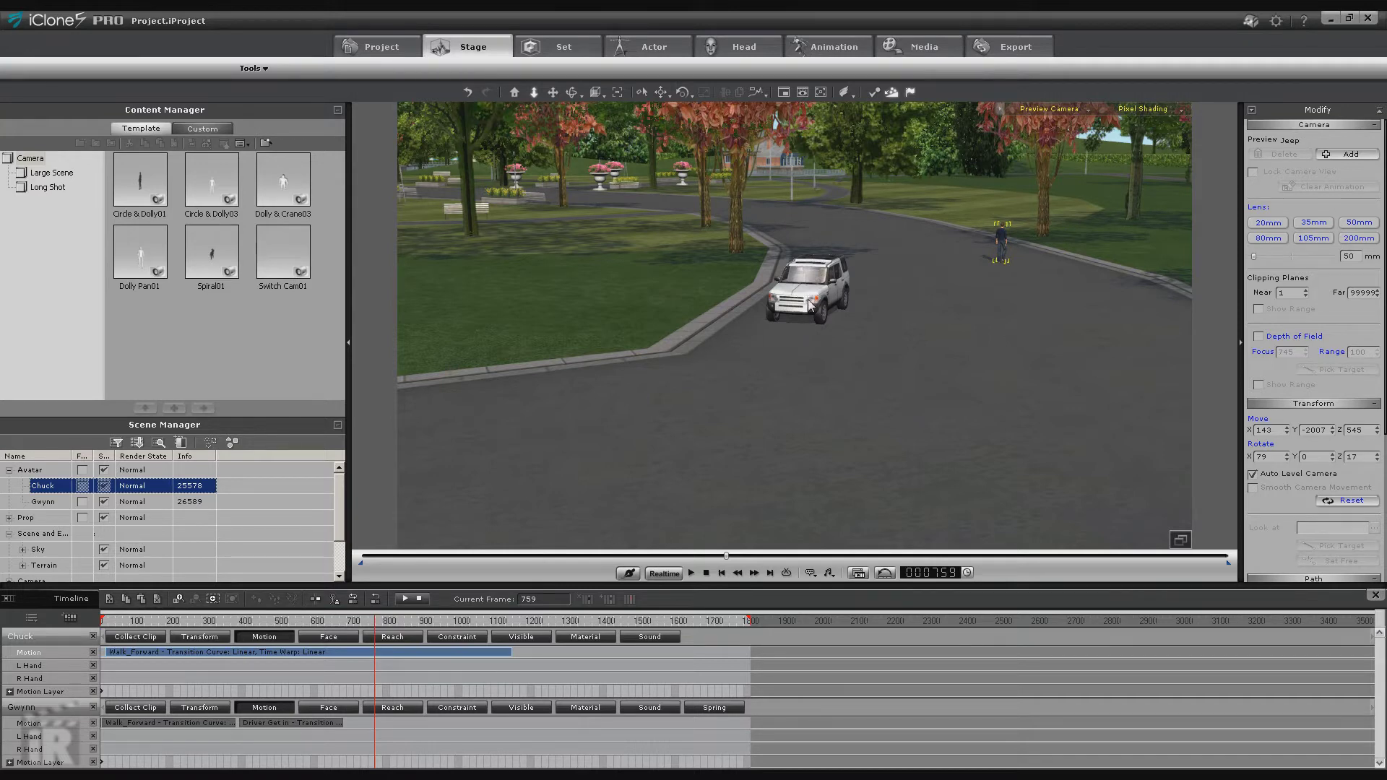
{"action": "right_click", "coordinate": [808, 299]}
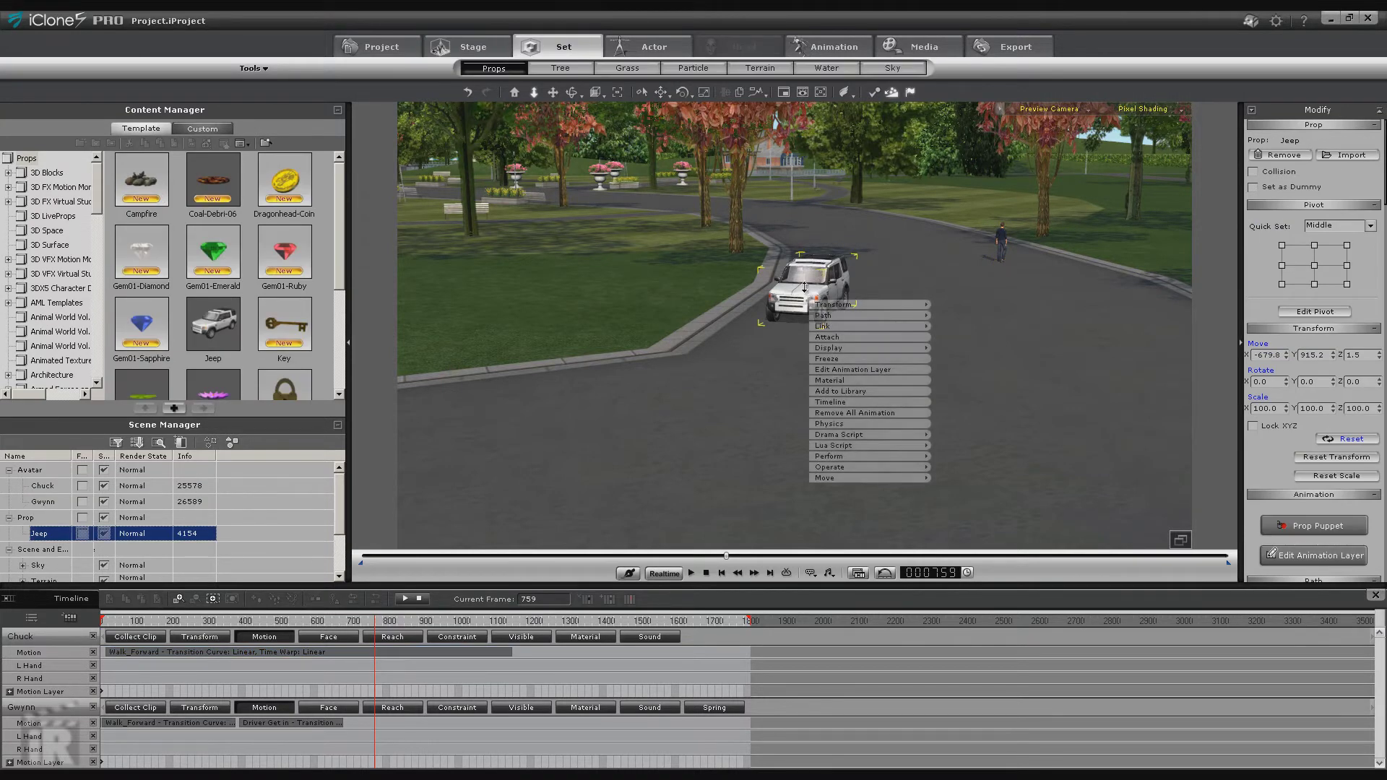
{"action": "mouse_move", "coordinate": [840, 478]}
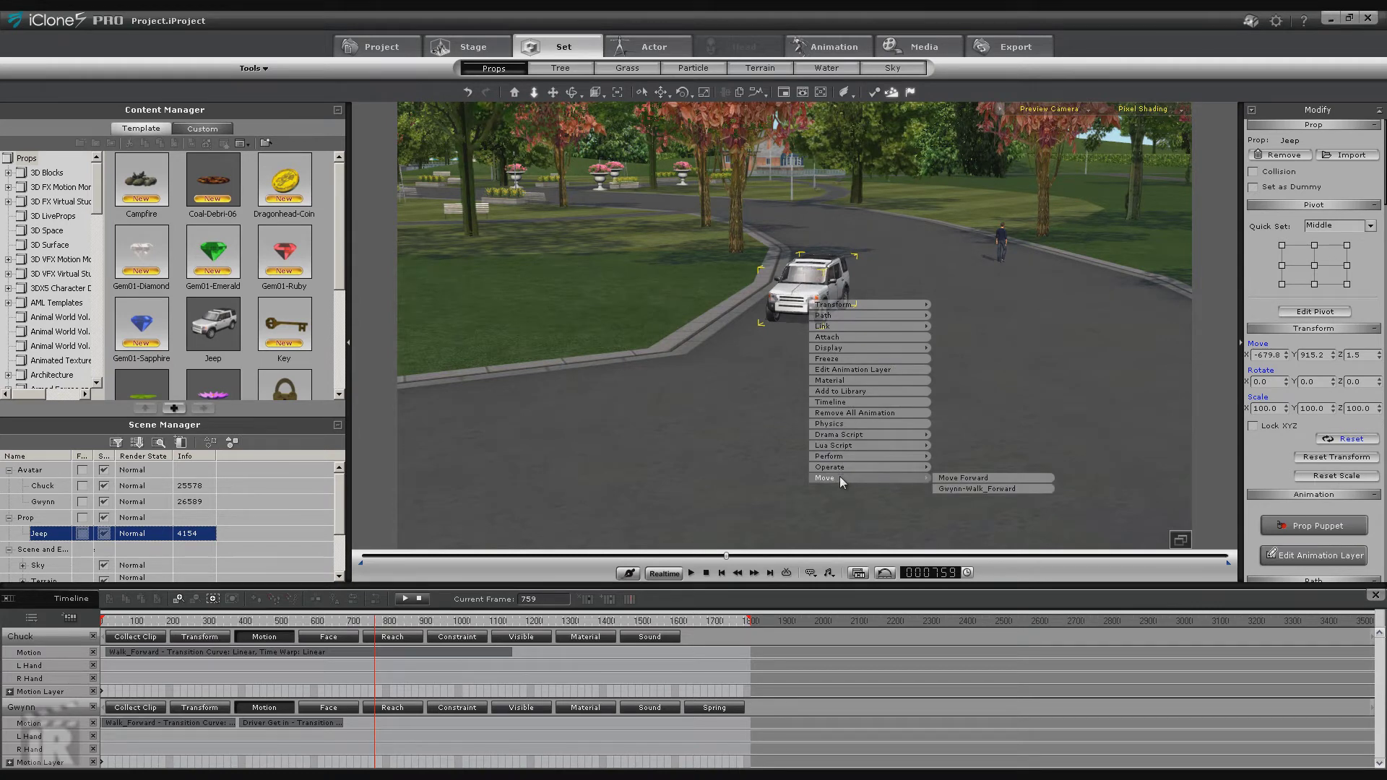
{"action": "left_click", "coordinate": [951, 478]}
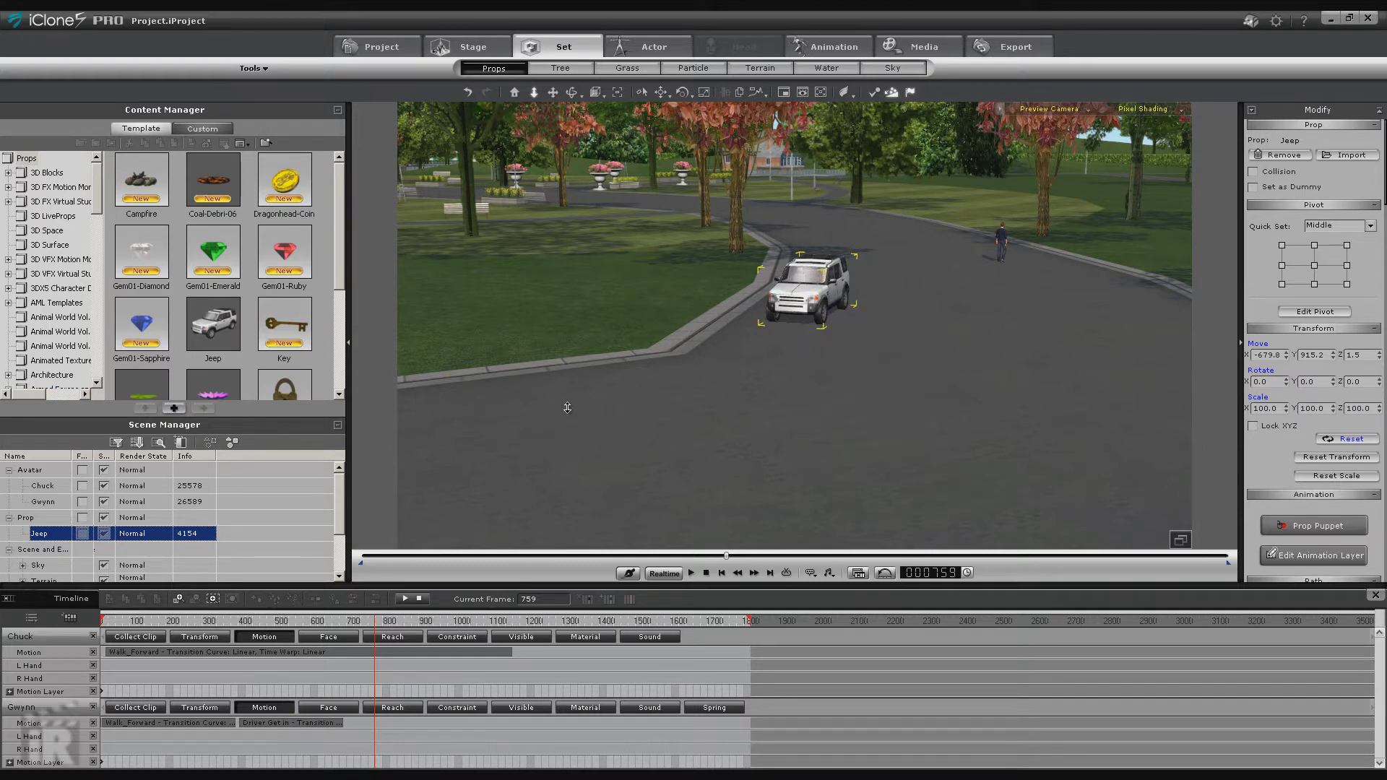
{"action": "key", "text": "space"}
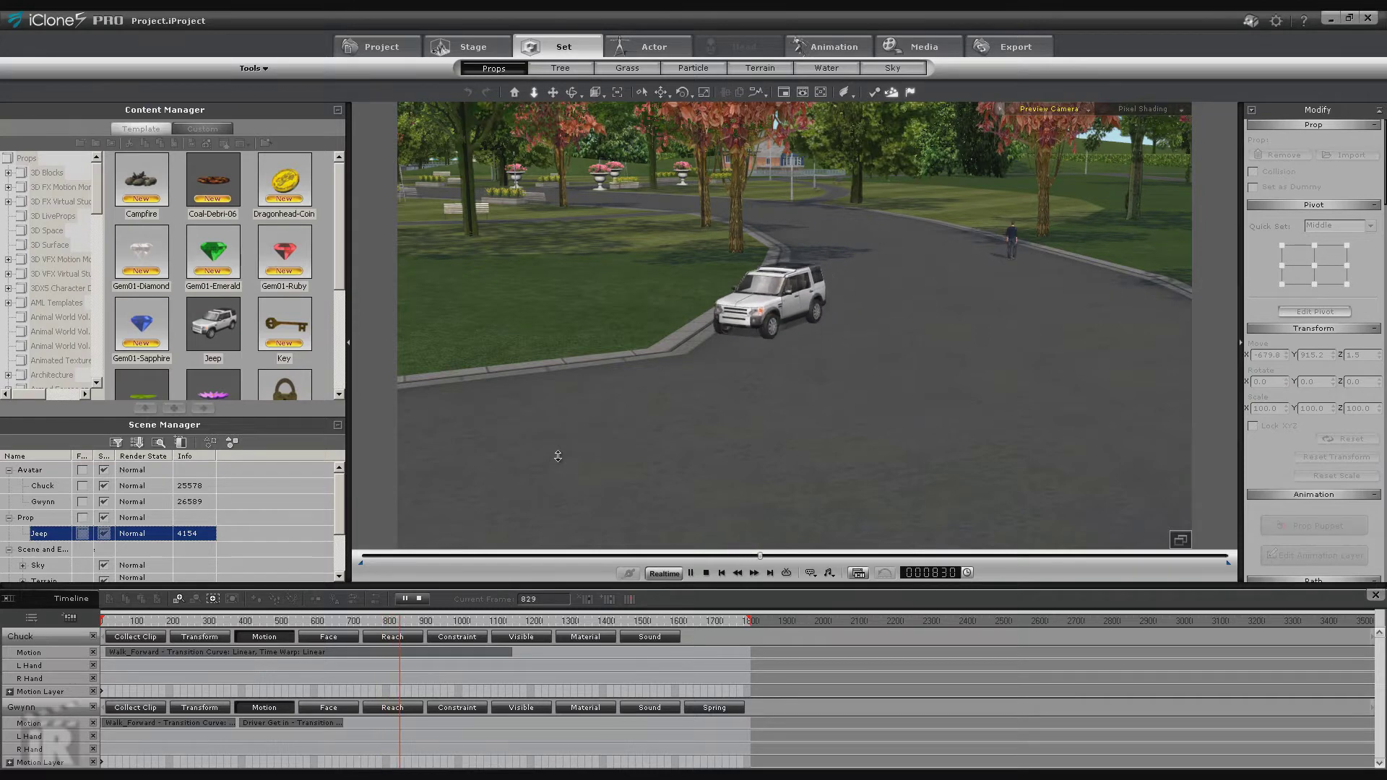
{"action": "key", "text": "space"}
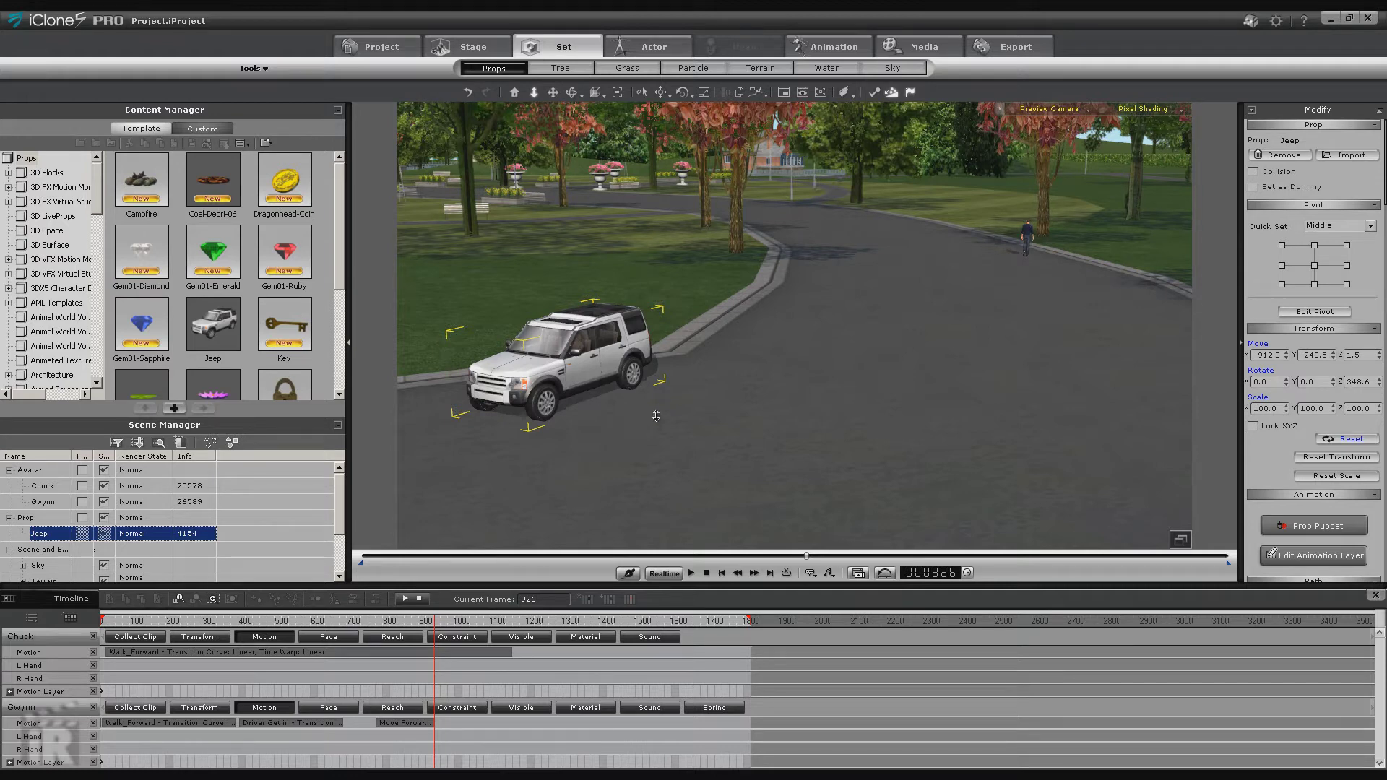
Undo that try, then reapply Move Forward starting around frame 653 and preview it.
{"action": "key", "text": "ctrl+z"}
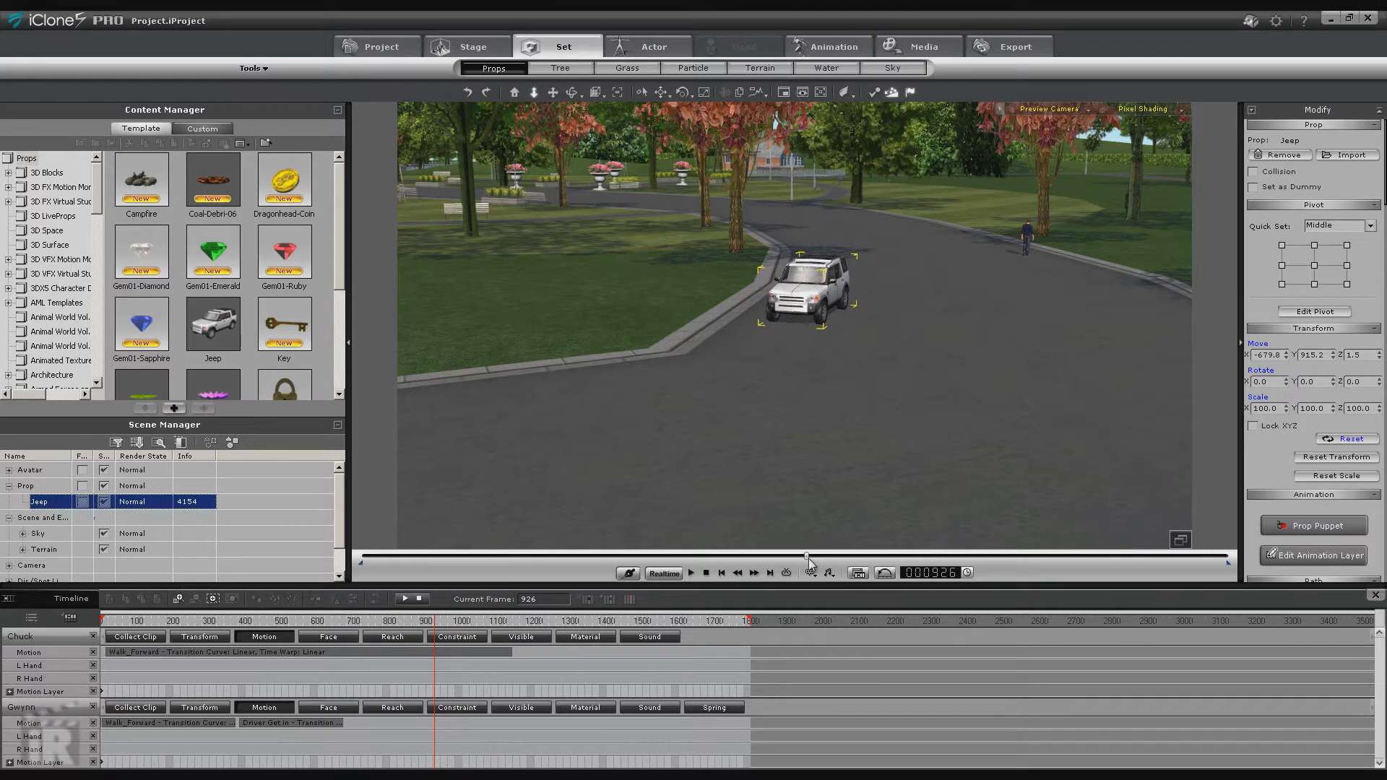
{"action": "left_click_drag", "start_coordinate": [806, 560], "coordinate": [675, 584]}
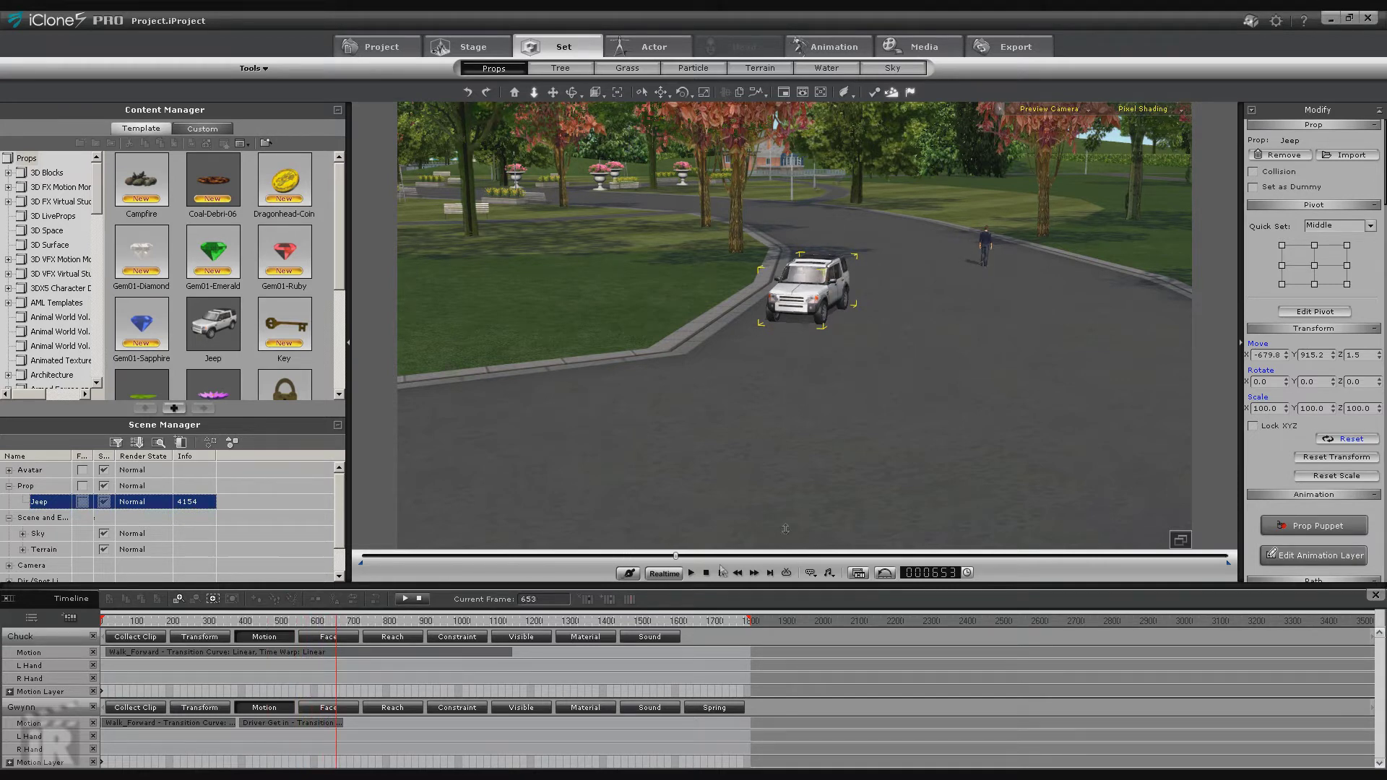
{"action": "right_click", "coordinate": [808, 286]}
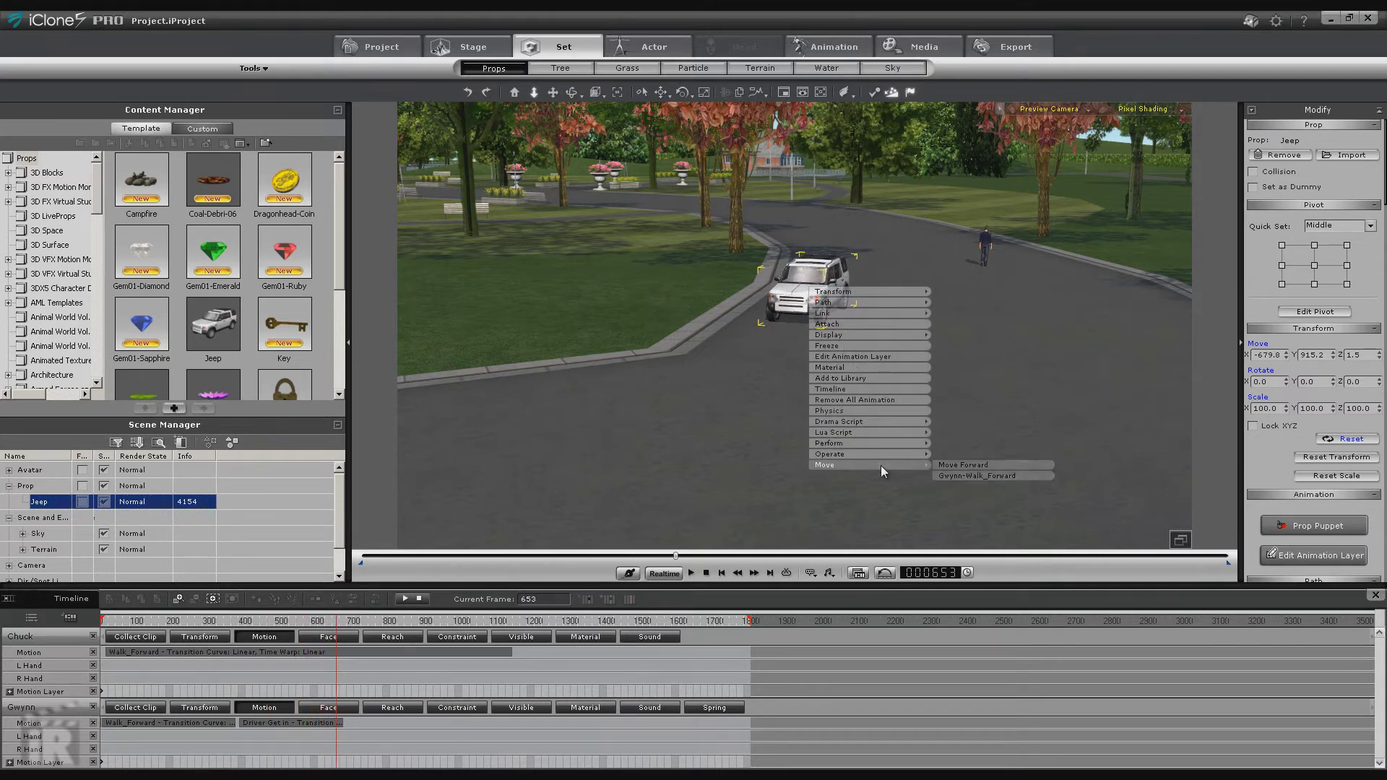
{"action": "mouse_move", "coordinate": [910, 466]}
{"action": "left_click", "coordinate": [961, 465]}
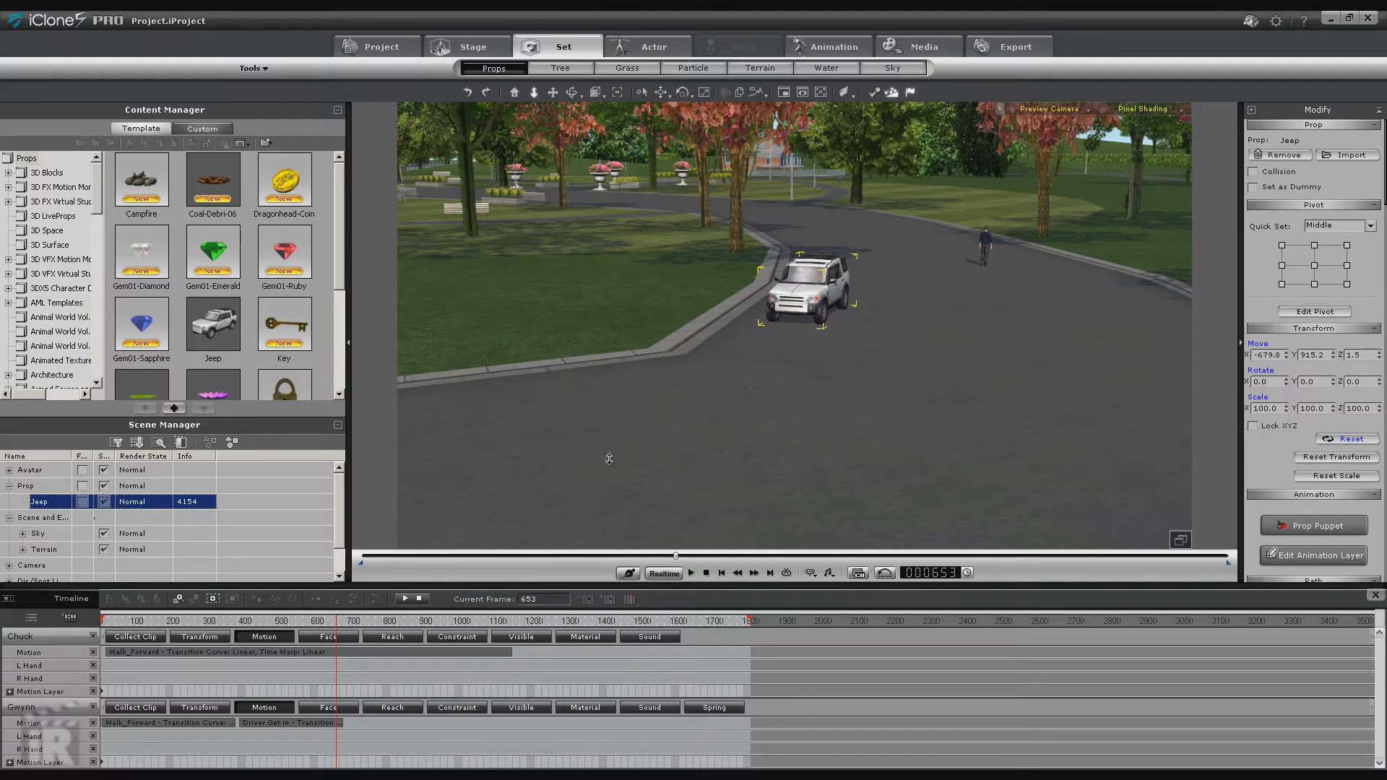
{"action": "key", "text": "space"}
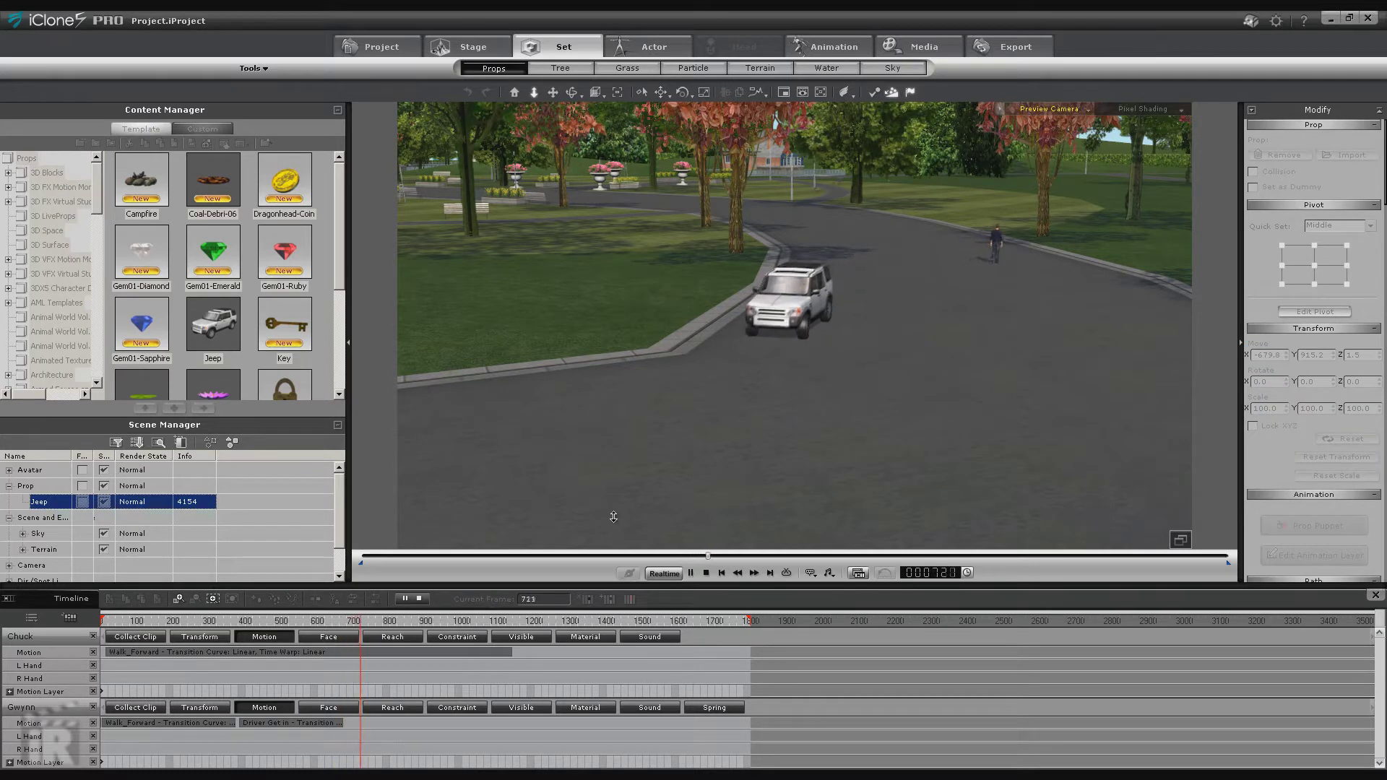
{"action": "key", "text": "space"}
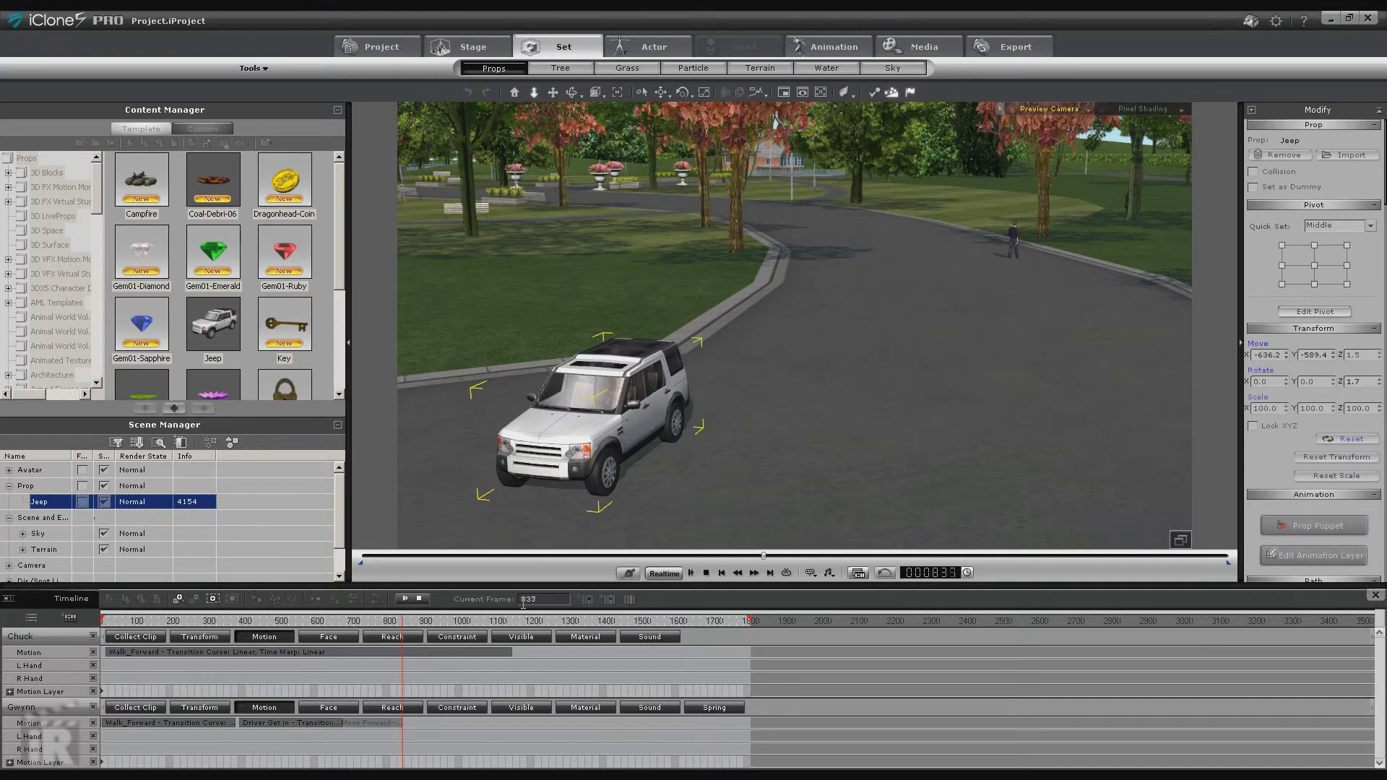
{"action": "left_click", "coordinate": [707, 573]}
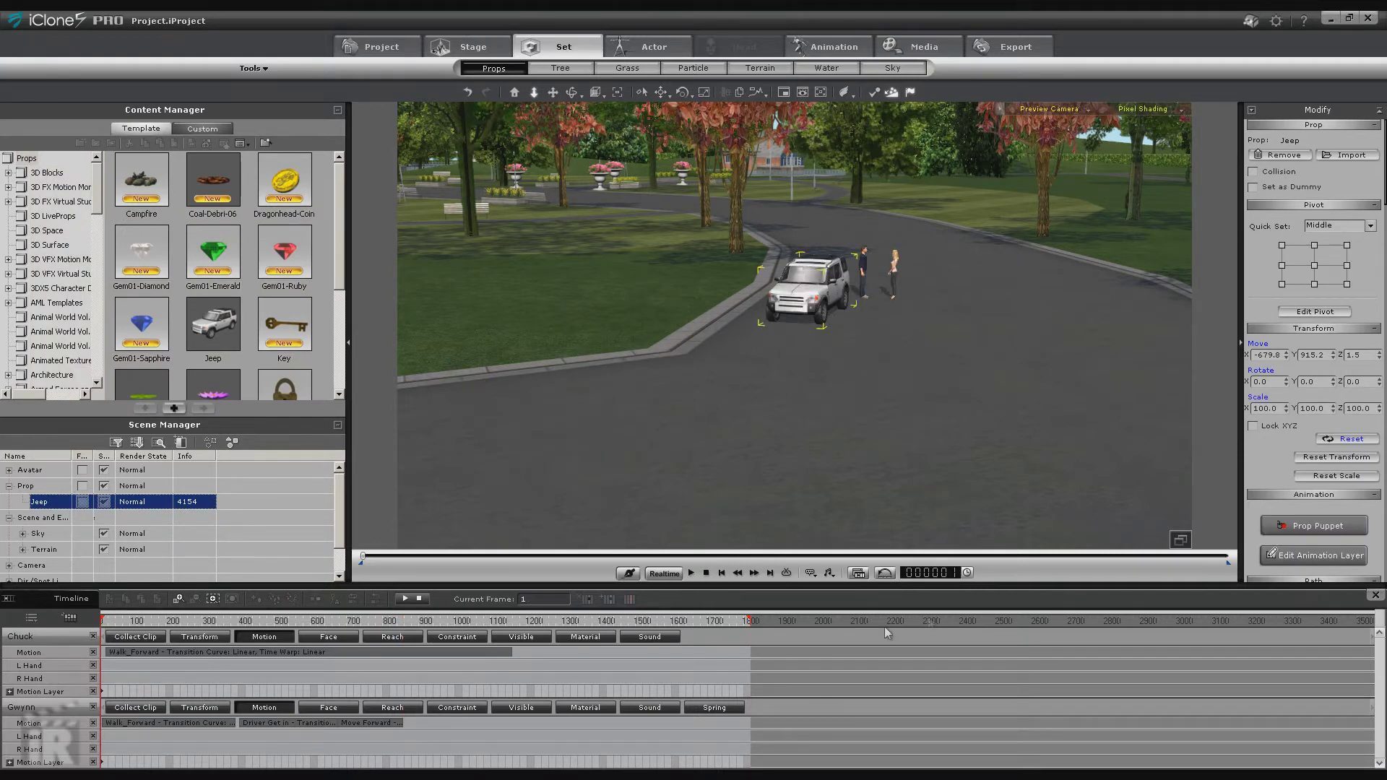
Play the scene from frame 1 to watch the jeep drive, then stop.
{"action": "left_click", "coordinate": [691, 574]}
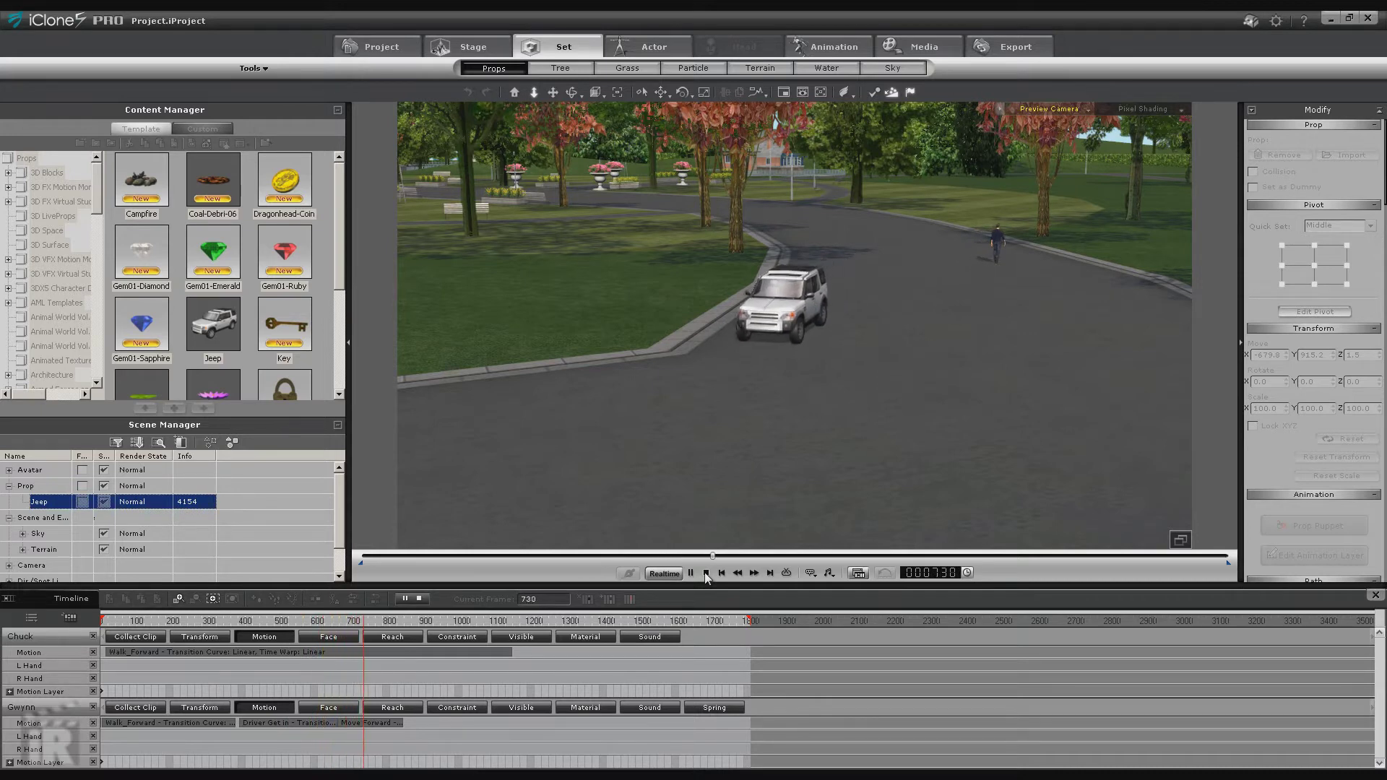
{"action": "left_click", "coordinate": [706, 572]}
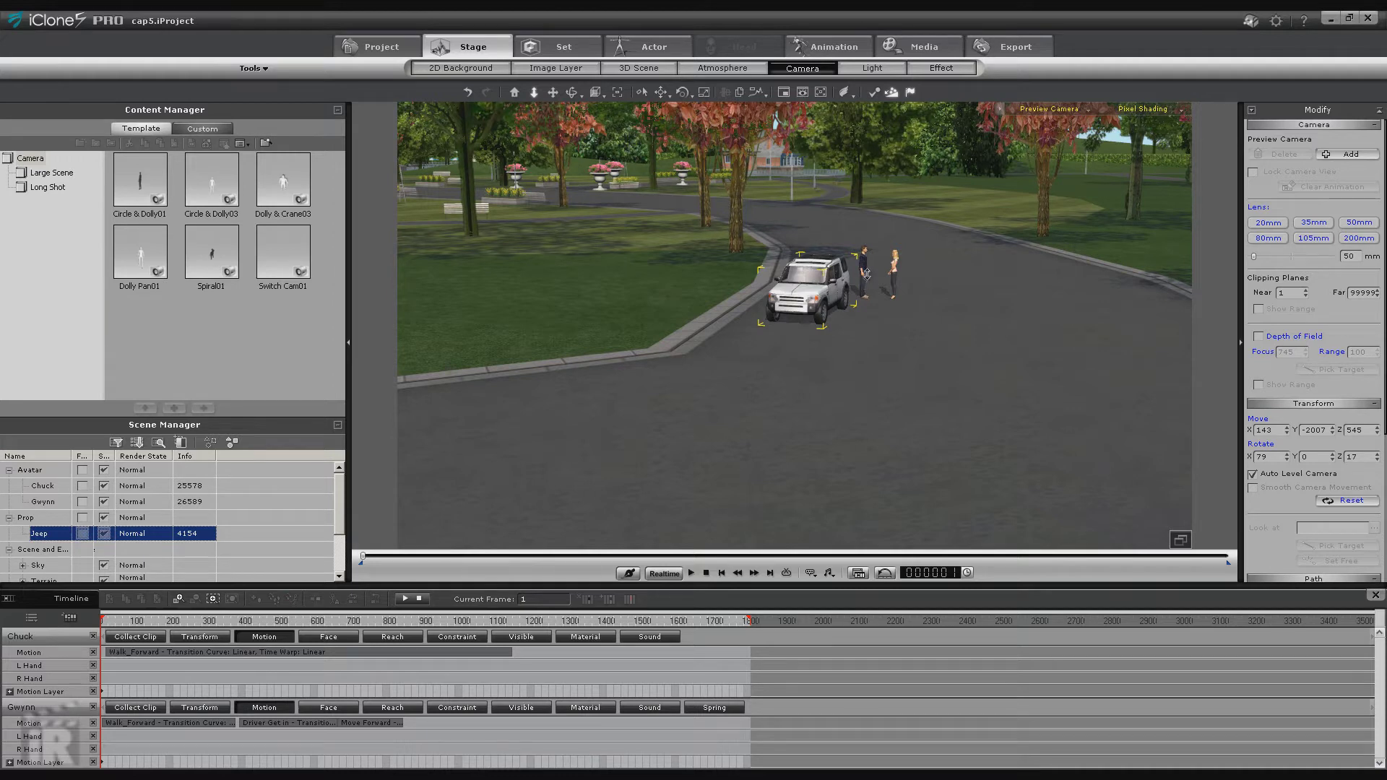
Select Chuck and try the Actor, Bird and Face follow cameras in turn.
{"action": "left_click", "coordinate": [864, 258]}
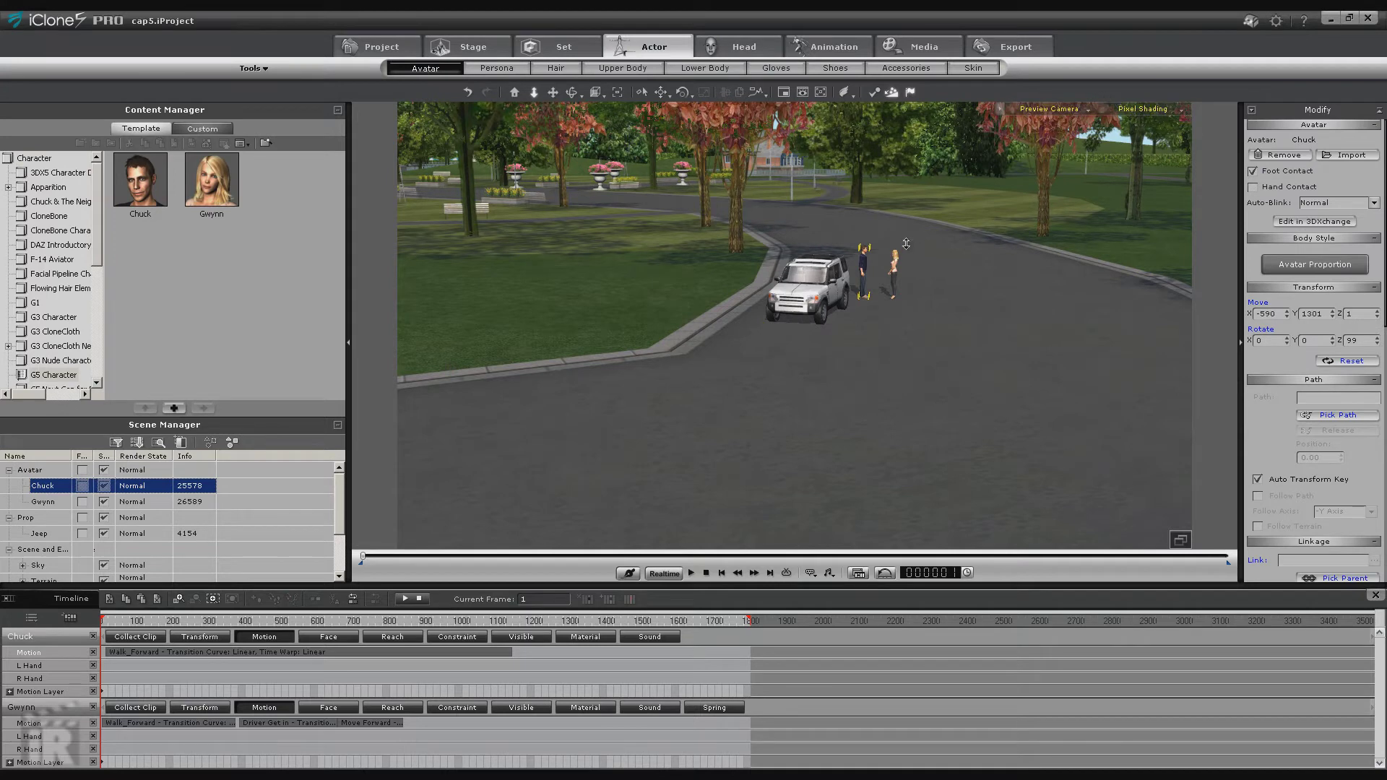
{"action": "left_click", "coordinate": [1088, 108]}
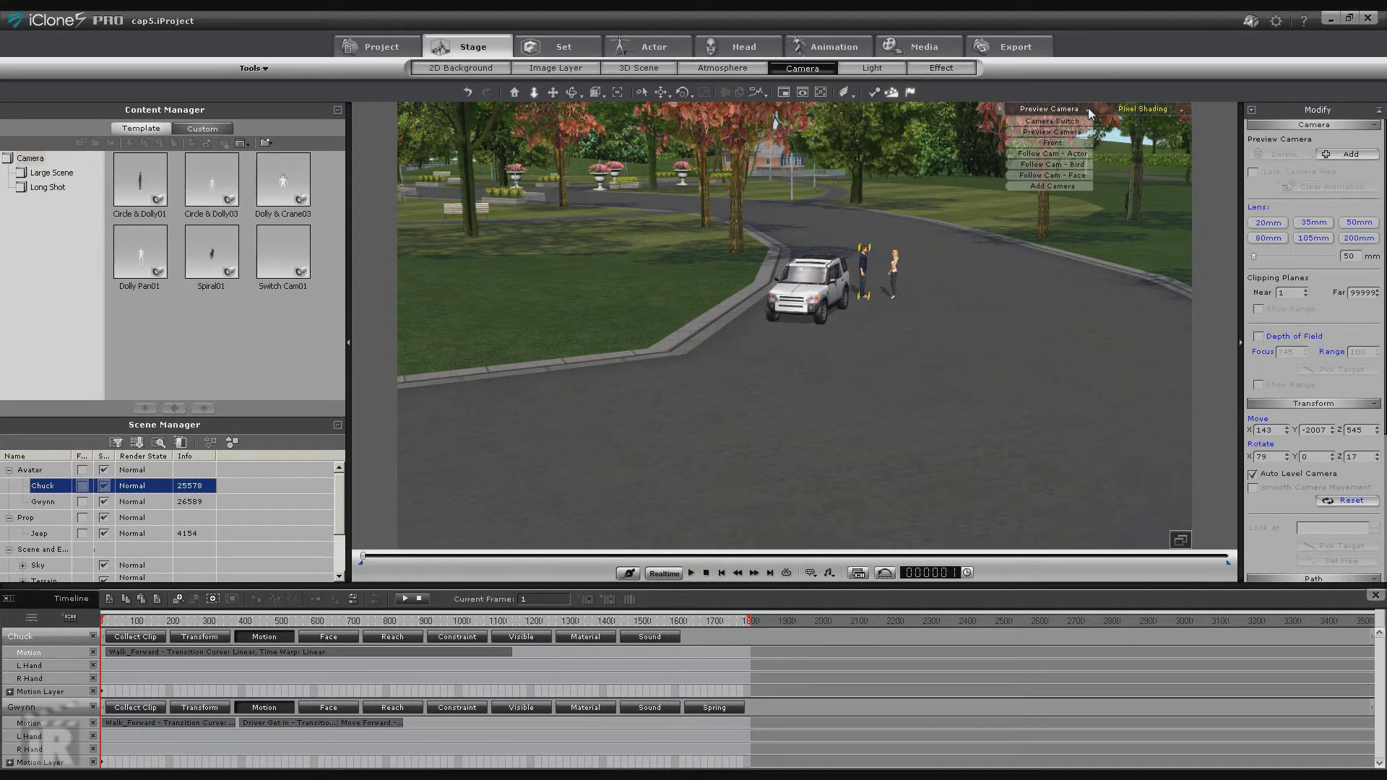
{"action": "left_click", "coordinate": [1062, 153]}
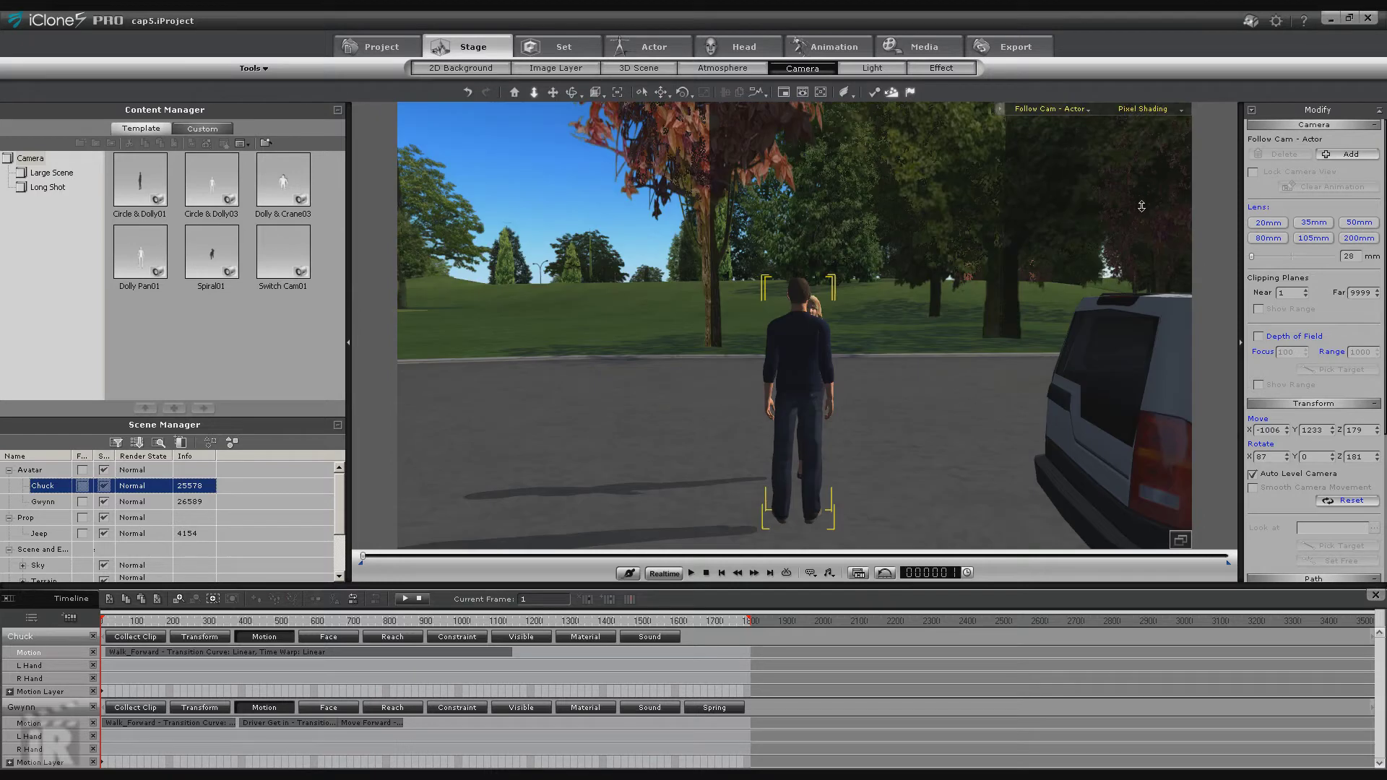
{"action": "left_click", "coordinate": [1087, 110]}
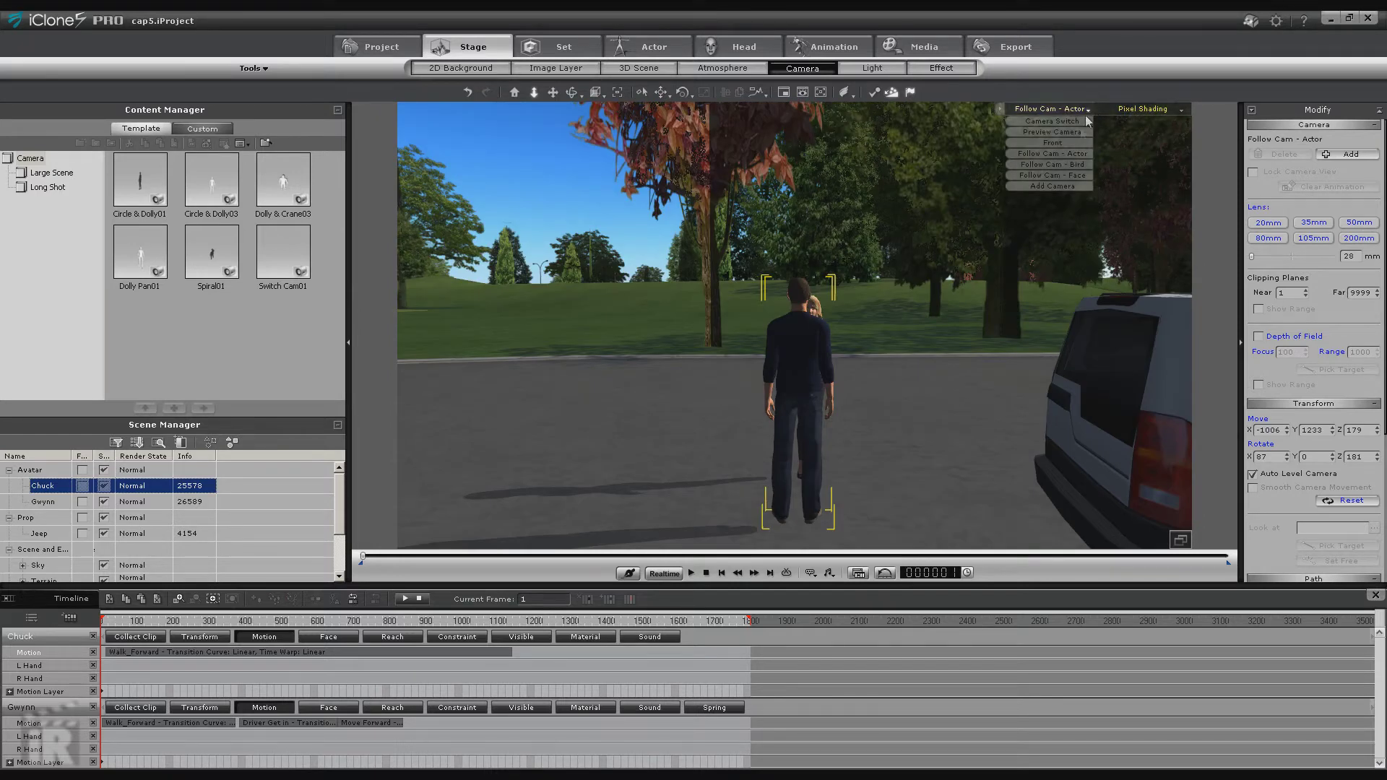
{"action": "left_click", "coordinate": [1076, 160]}
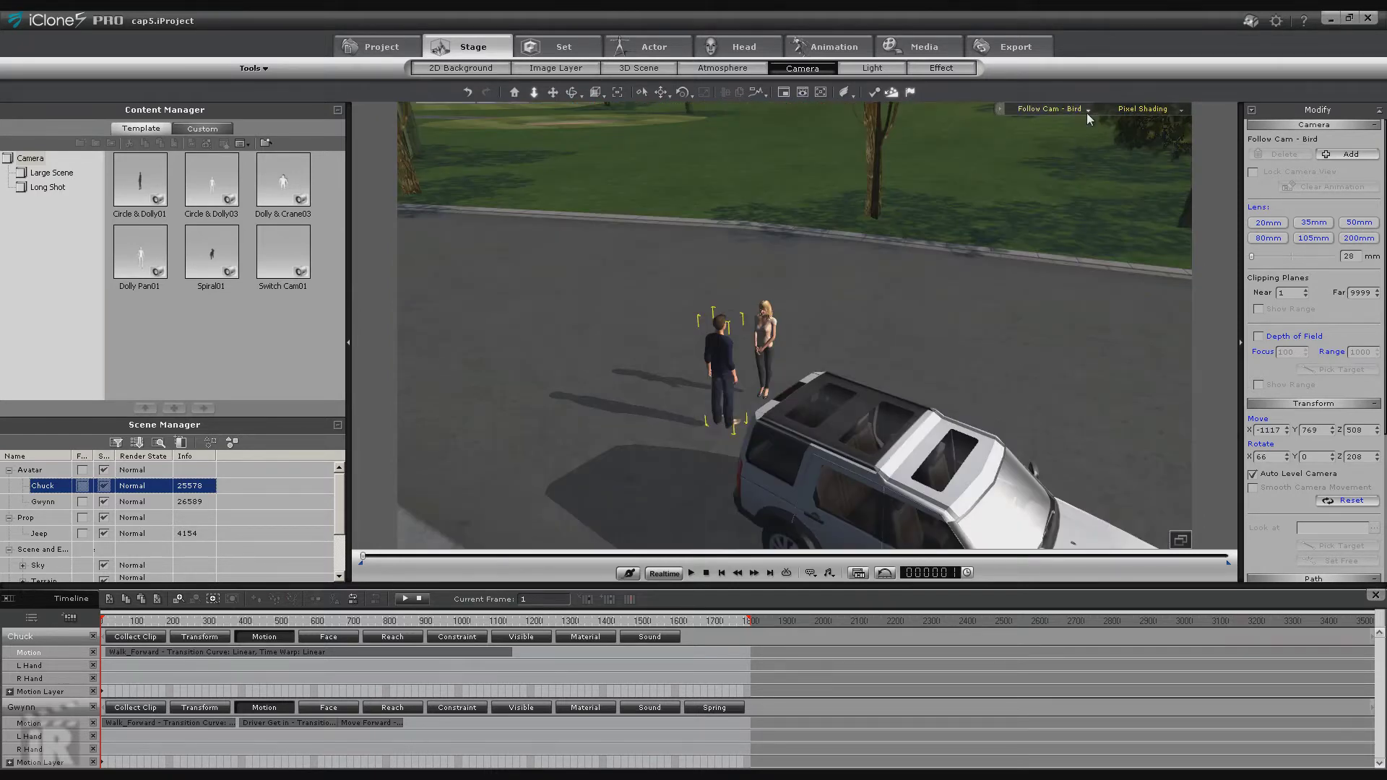
{"action": "left_click", "coordinate": [1087, 112]}
{"action": "left_click", "coordinate": [1065, 175]}
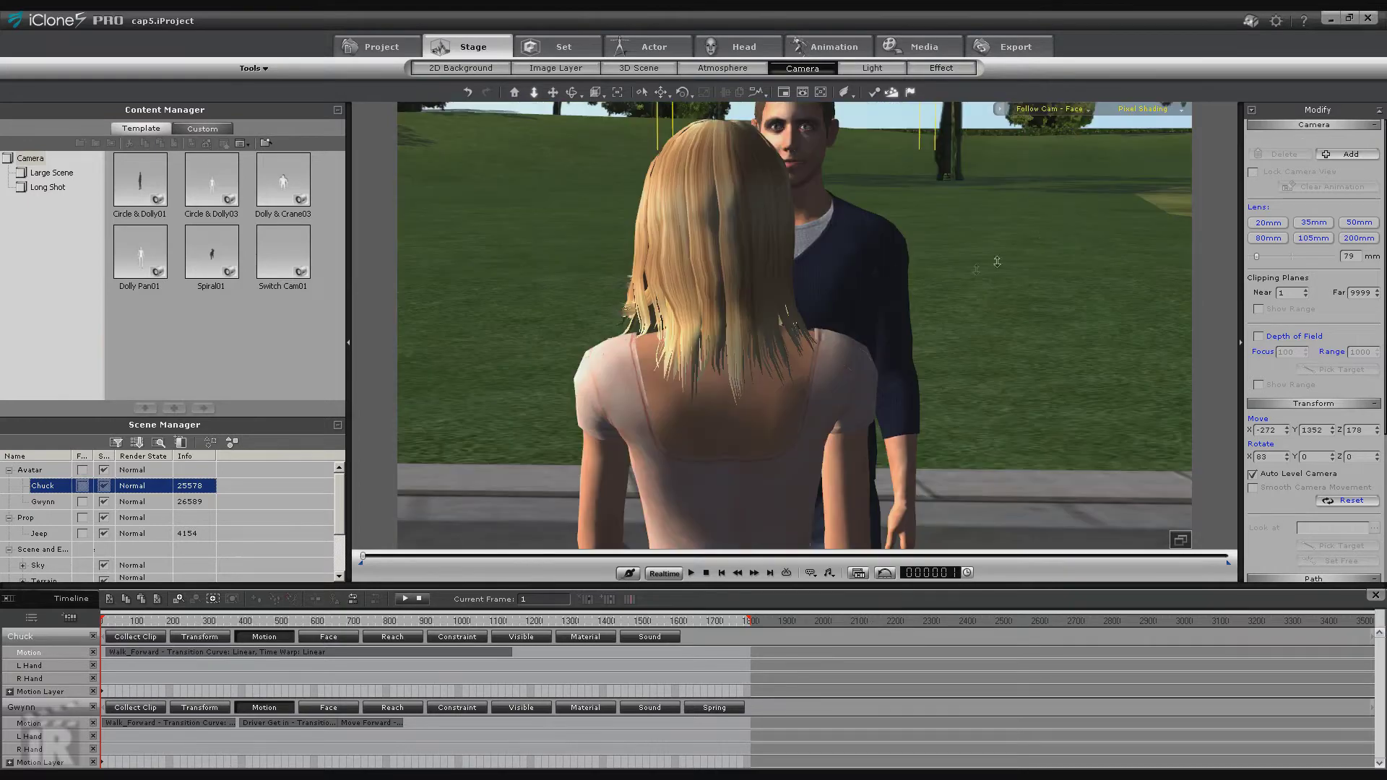
Frame Chuck's face with the park behind him, checking Gwynn's face framing too.
{"action": "middle_click_drag", "start_coordinate": [614, 123], "coordinate": [647, 169]}
{"action": "right_click_drag", "start_coordinate": [647, 169], "coordinate": [674, 154]}
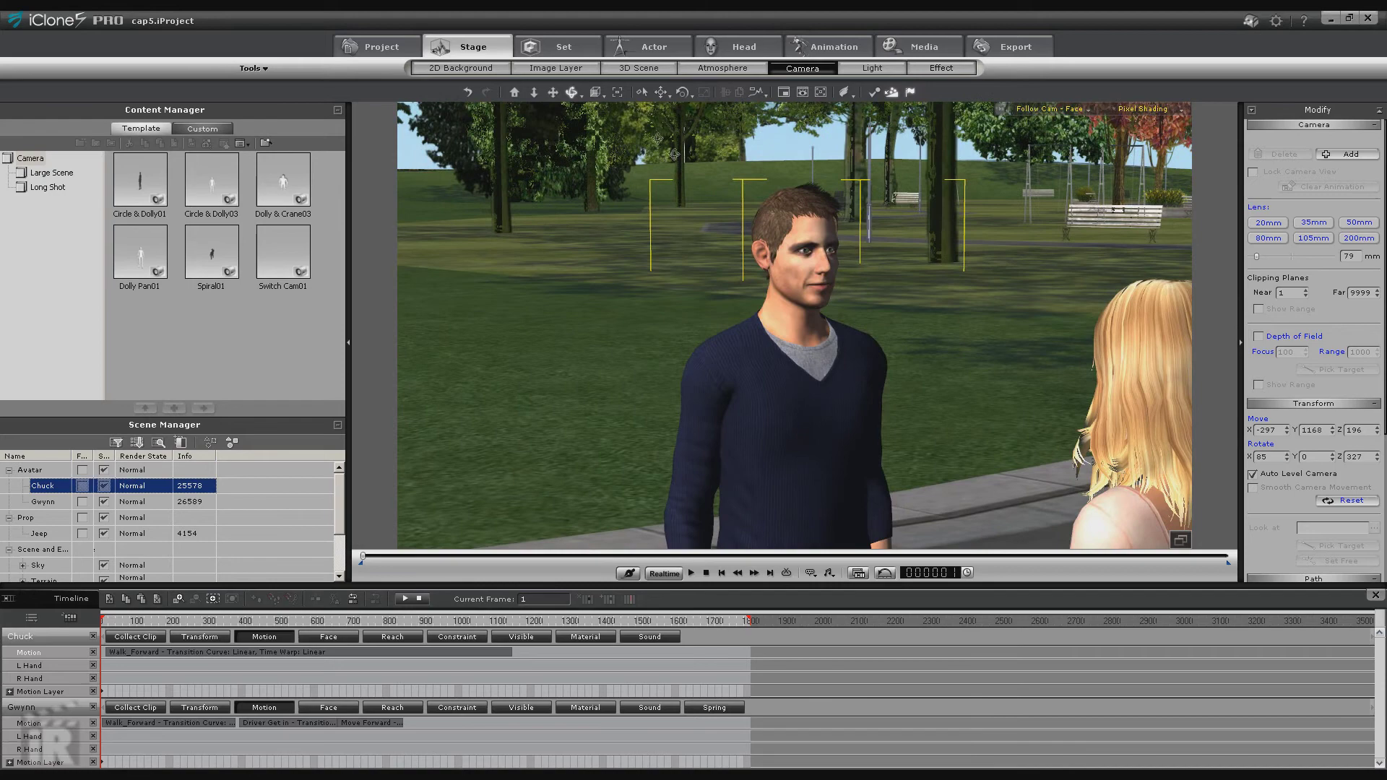
{"action": "left_click", "coordinate": [1149, 371]}
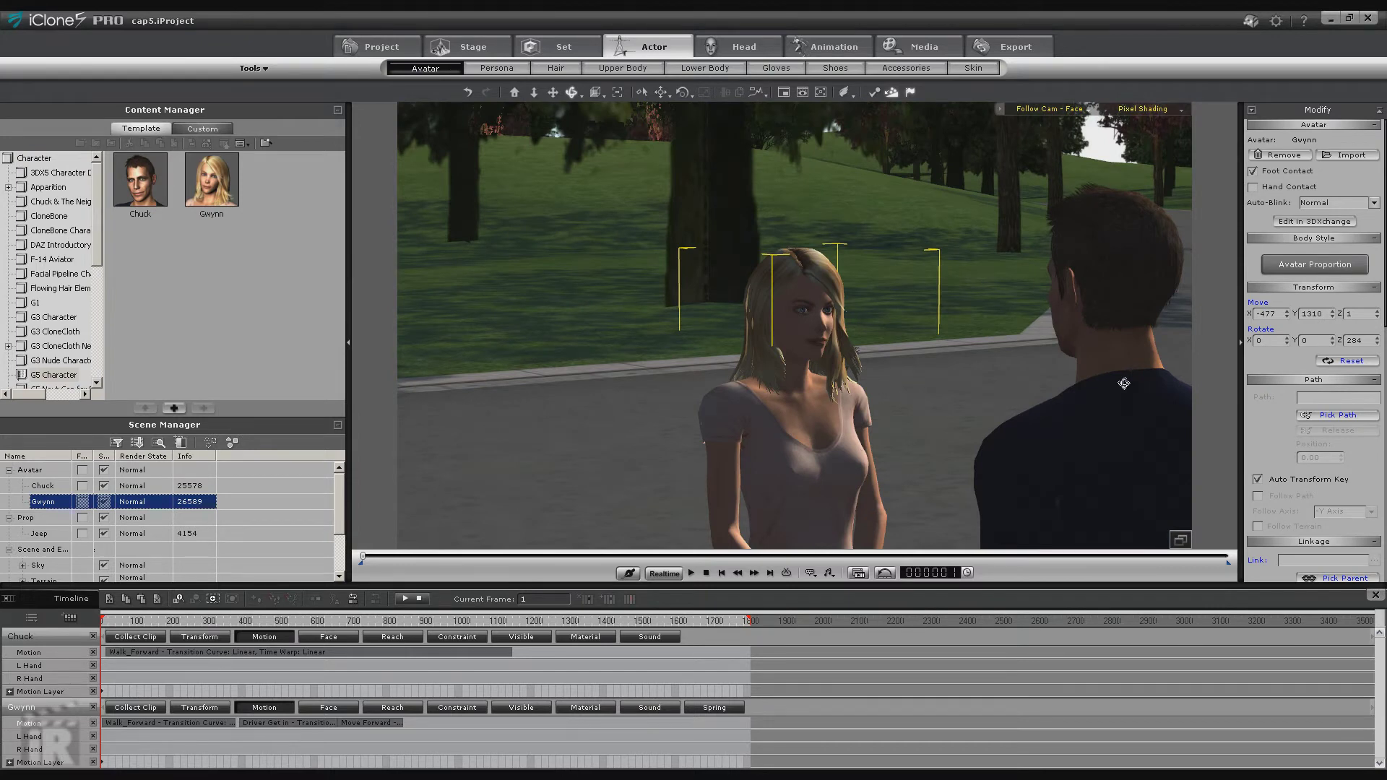
{"action": "left_click", "coordinate": [1127, 281]}
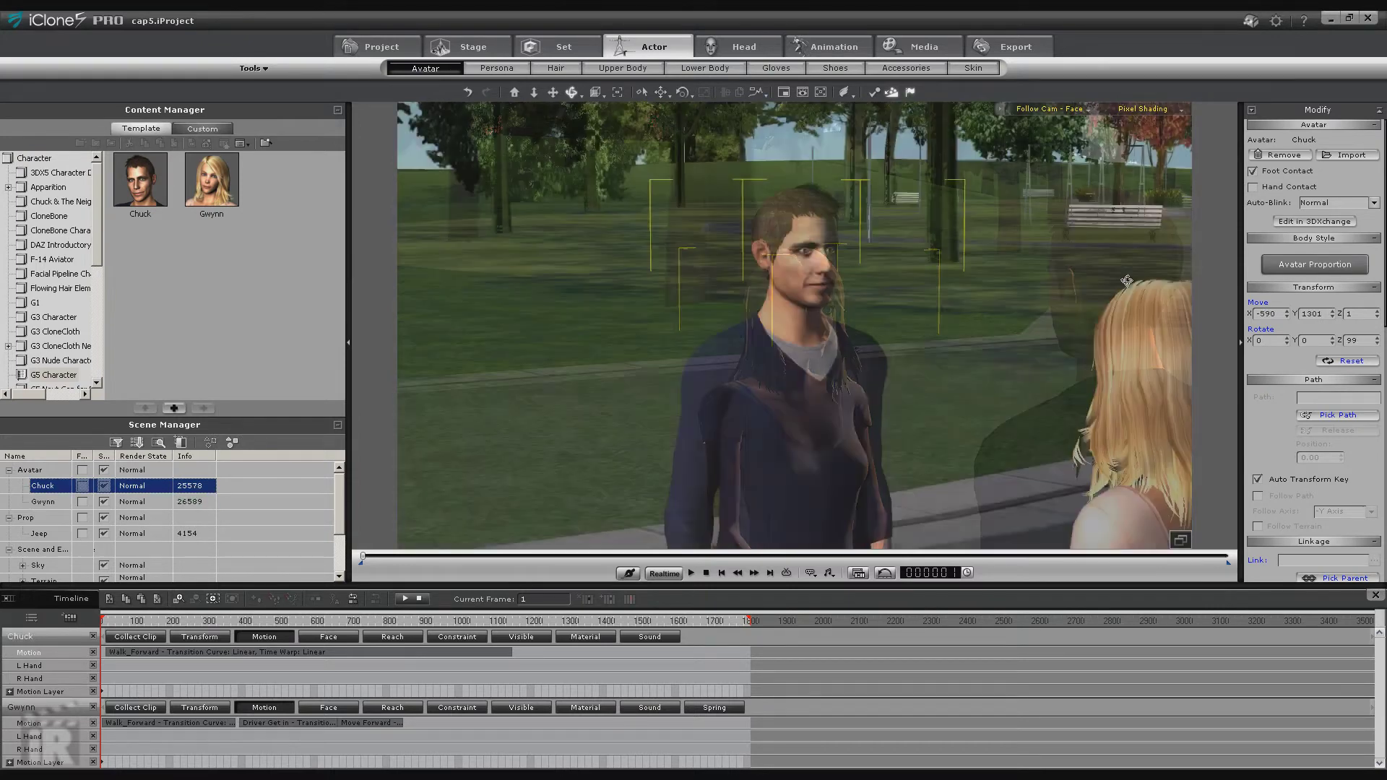
Add a camera from the close shot of Chuck and rename it Chuck.
{"action": "left_click", "coordinate": [1055, 109]}
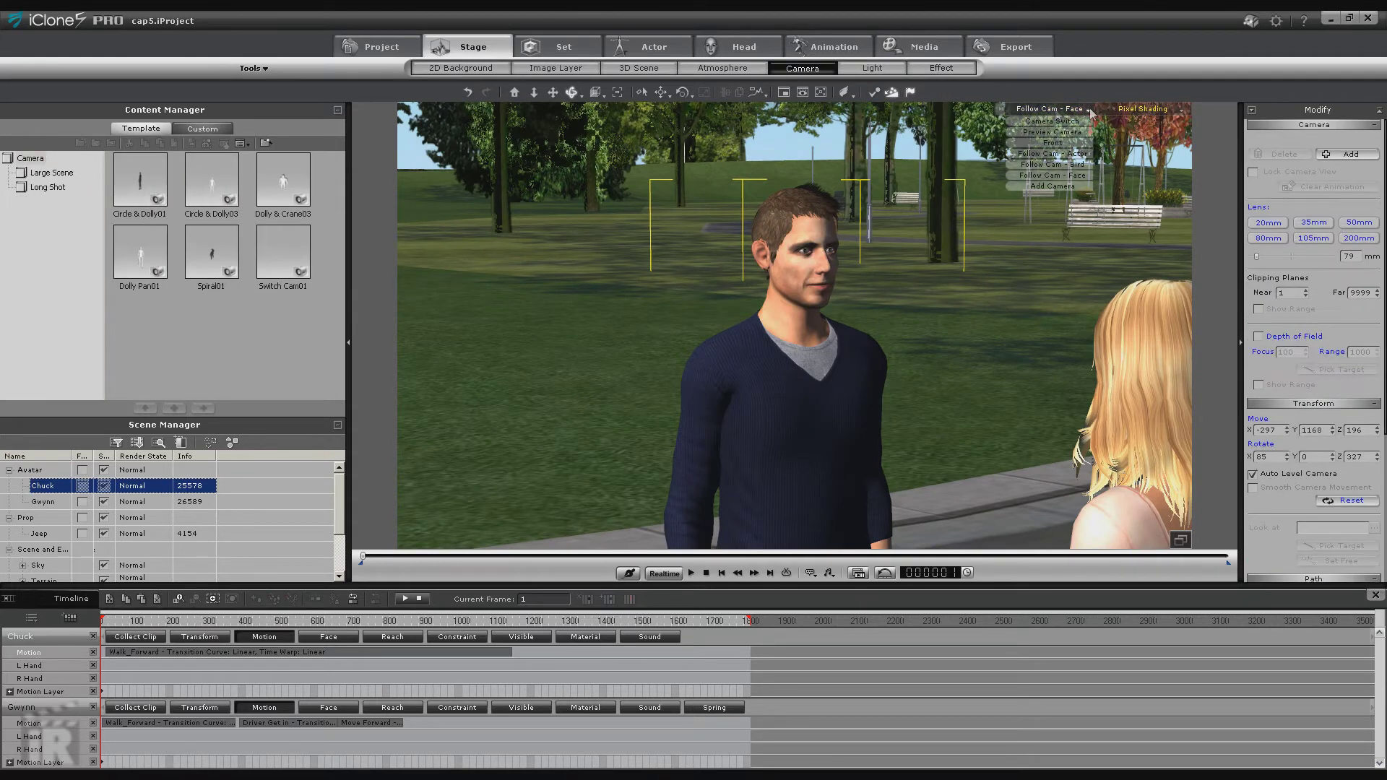
{"action": "left_click", "coordinate": [1353, 154]}
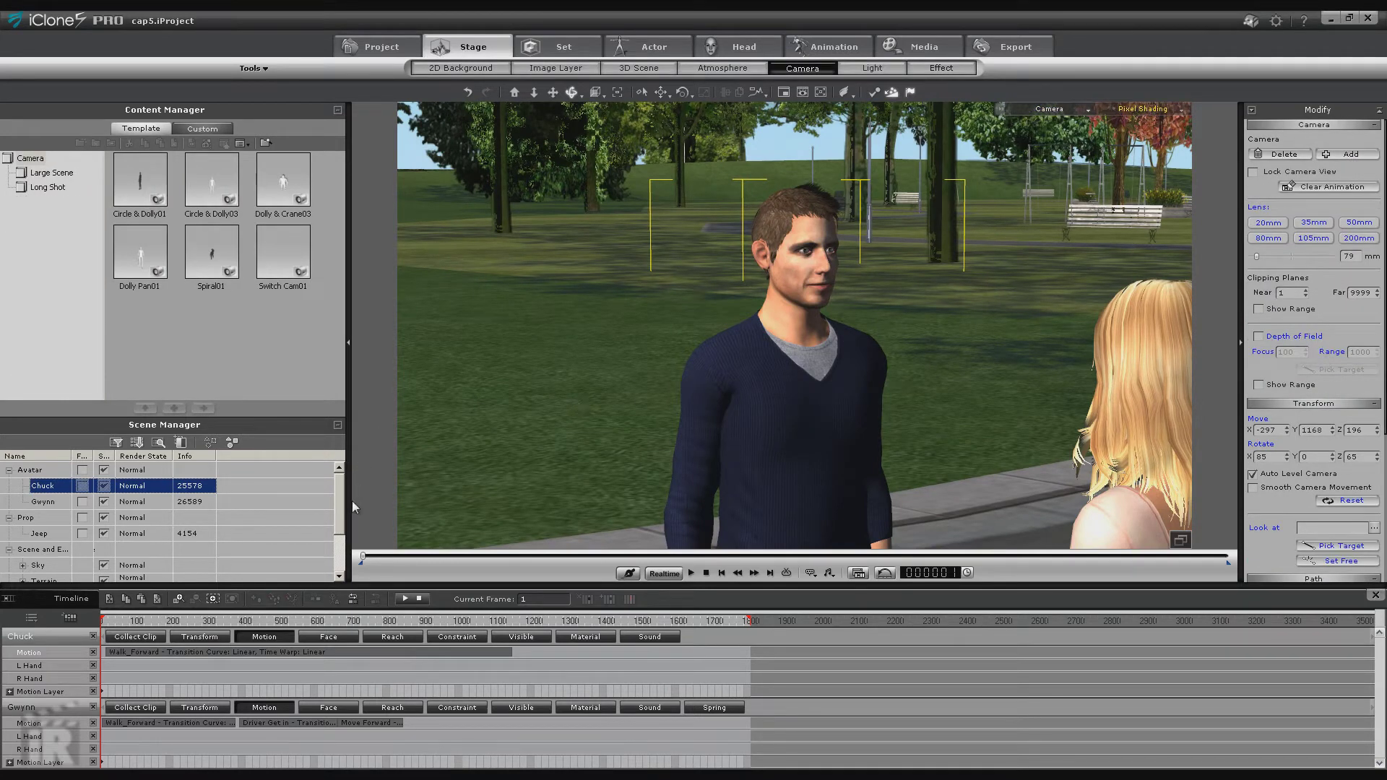
{"action": "scroll", "coordinate": [341, 516], "scroll_direction": "down", "scroll_amount": 2}
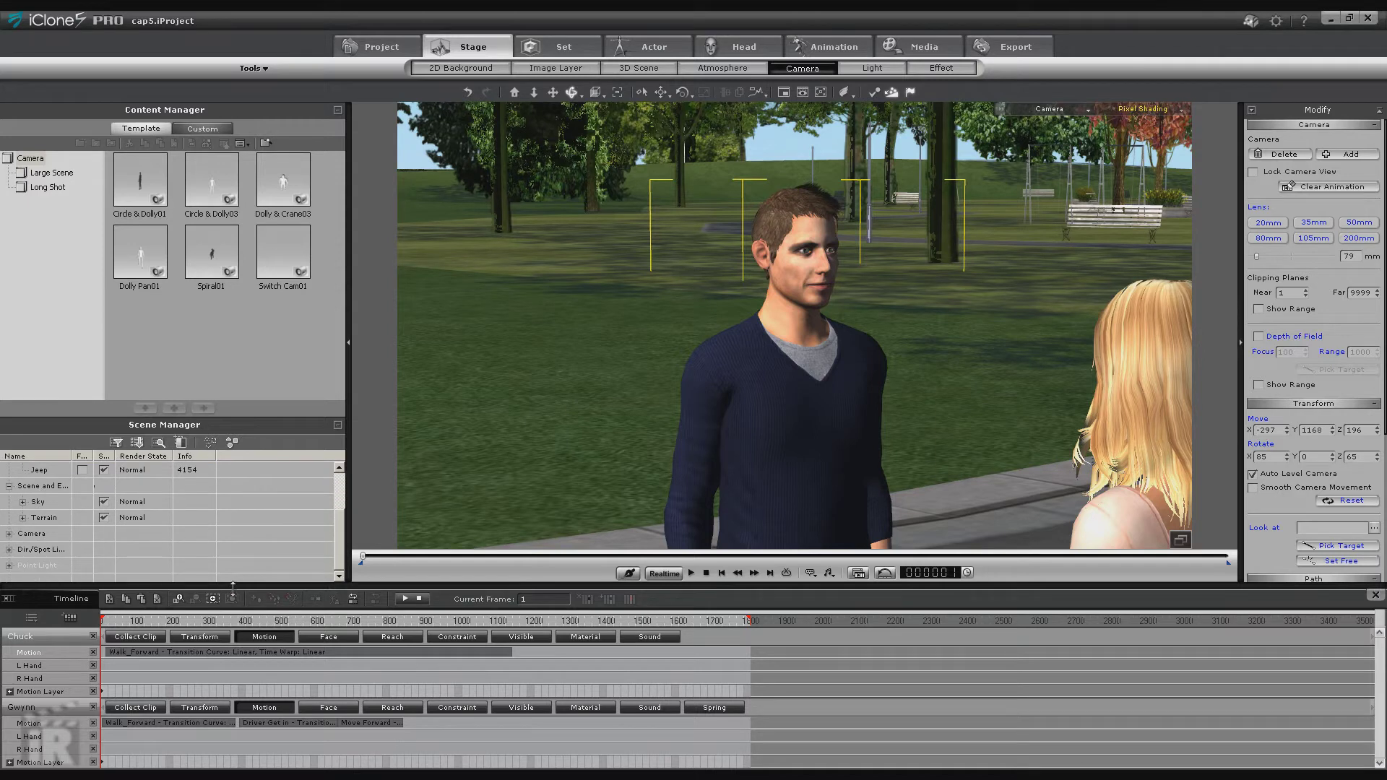
{"action": "left_click", "coordinate": [10, 534]}
{"action": "left_click", "coordinate": [46, 566]}
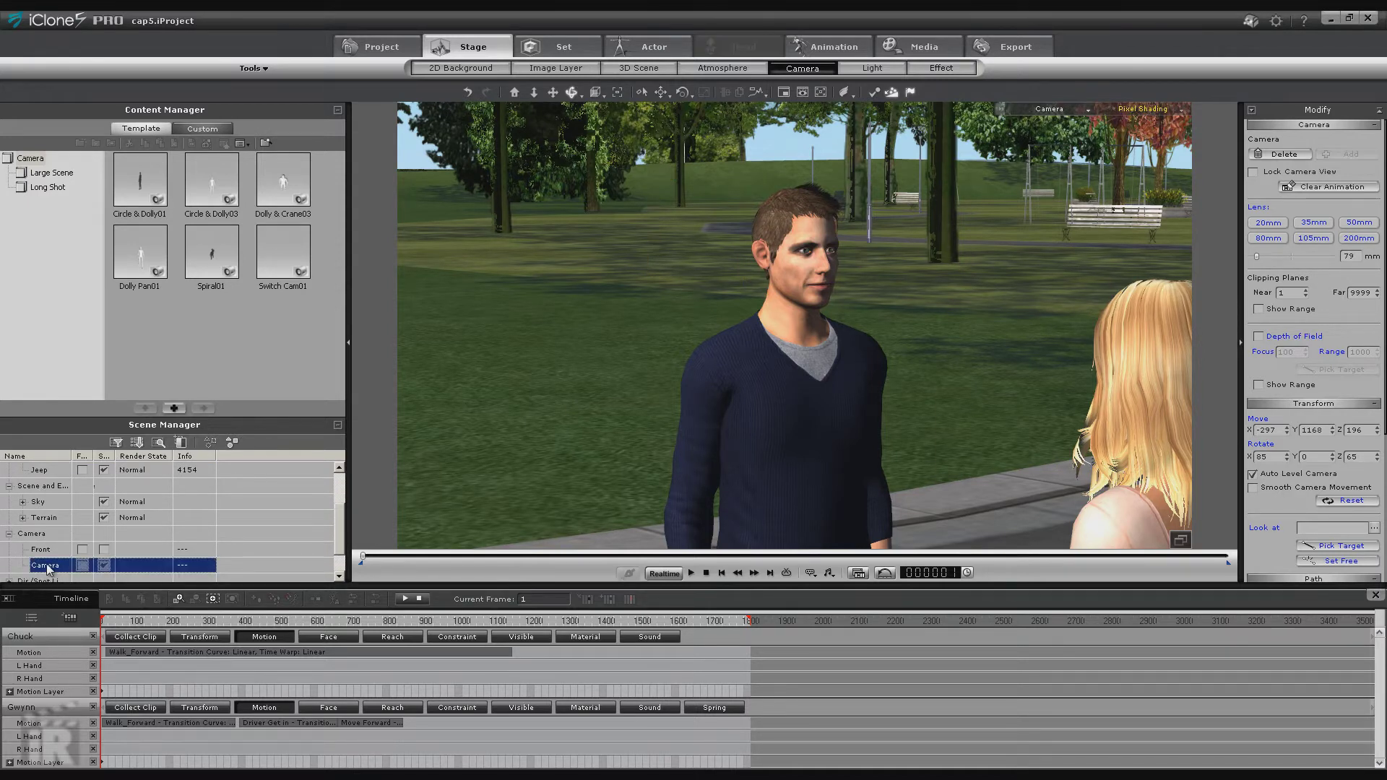
{"action": "left_click", "coordinate": [47, 566]}
{"action": "type", "text": "Chuck"}
{"action": "key", "text": "Return"}
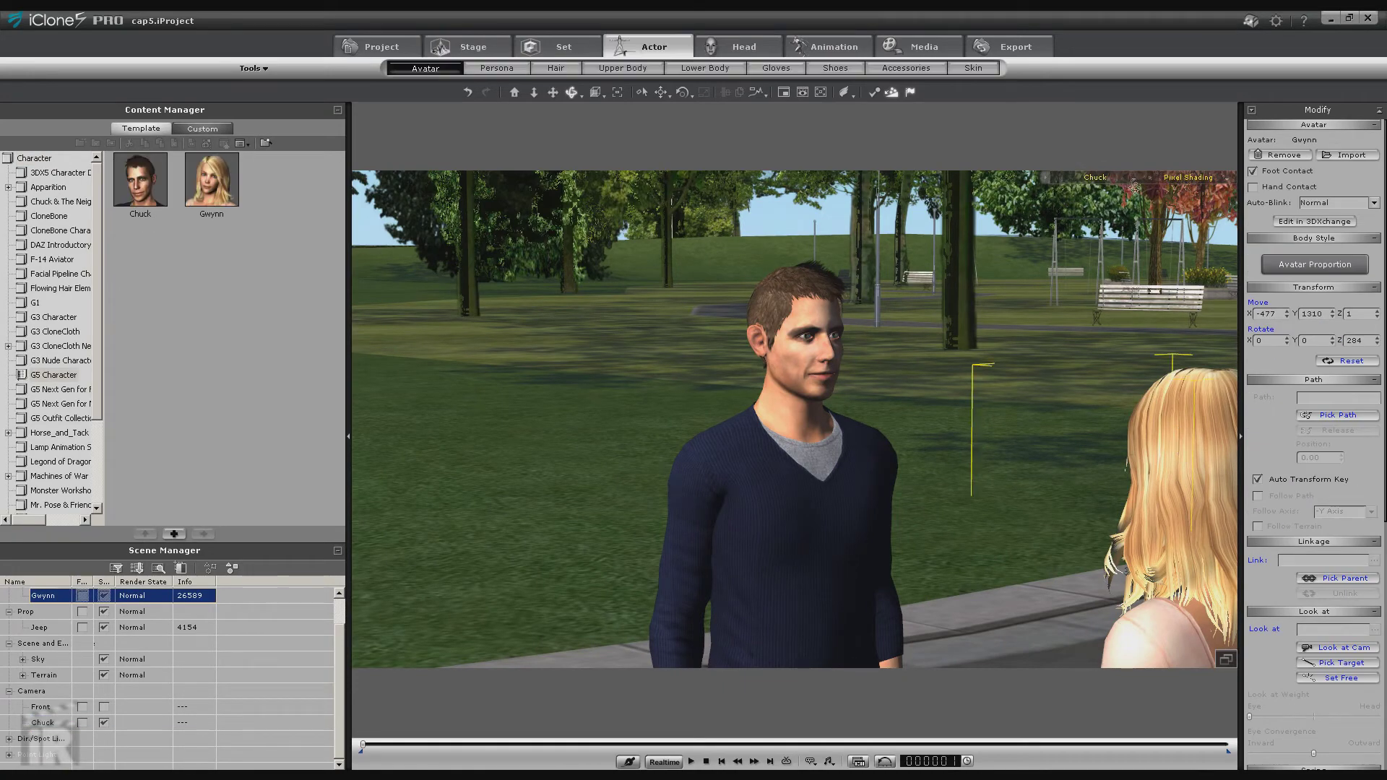
Frame Gwynn from the face follow camera, with the house visible behind her.
{"action": "left_click", "coordinate": [1131, 177]}
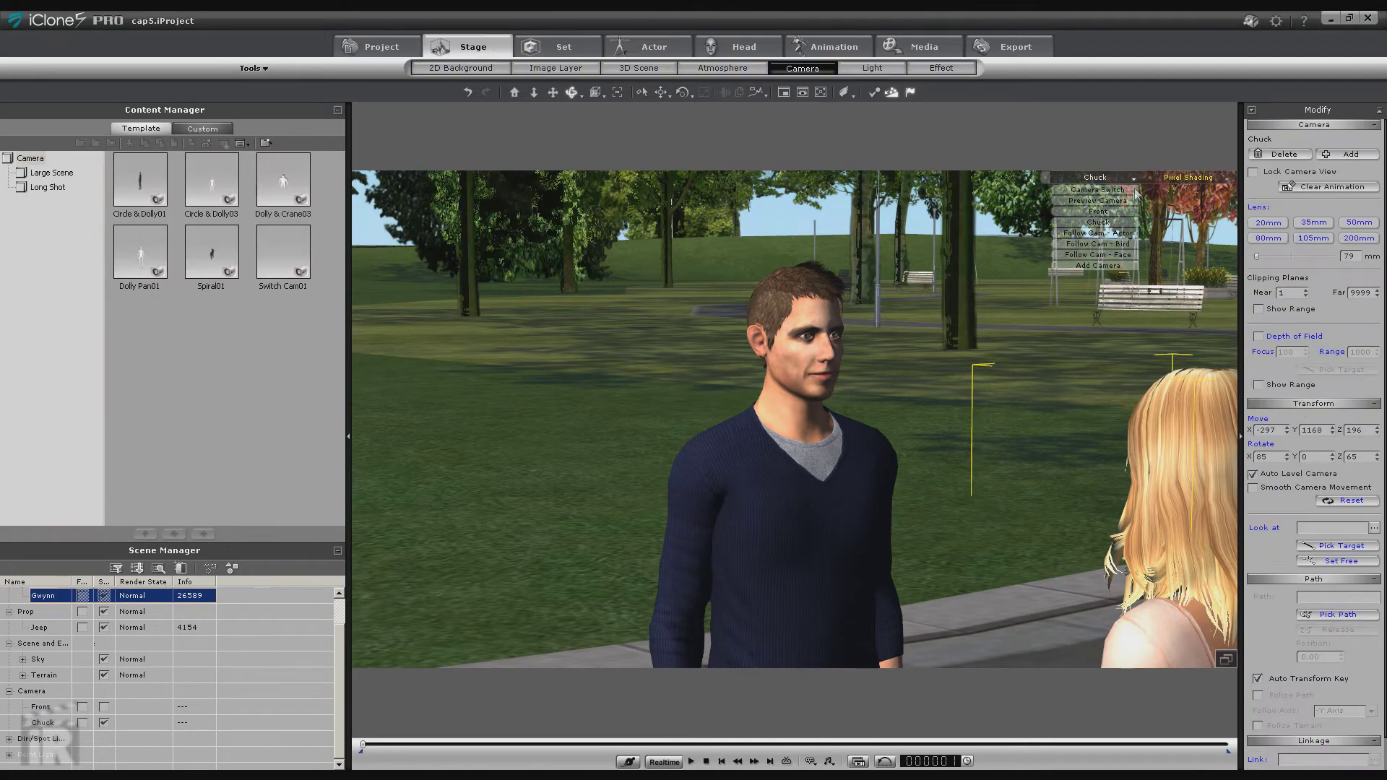
{"action": "left_click", "coordinate": [1106, 260]}
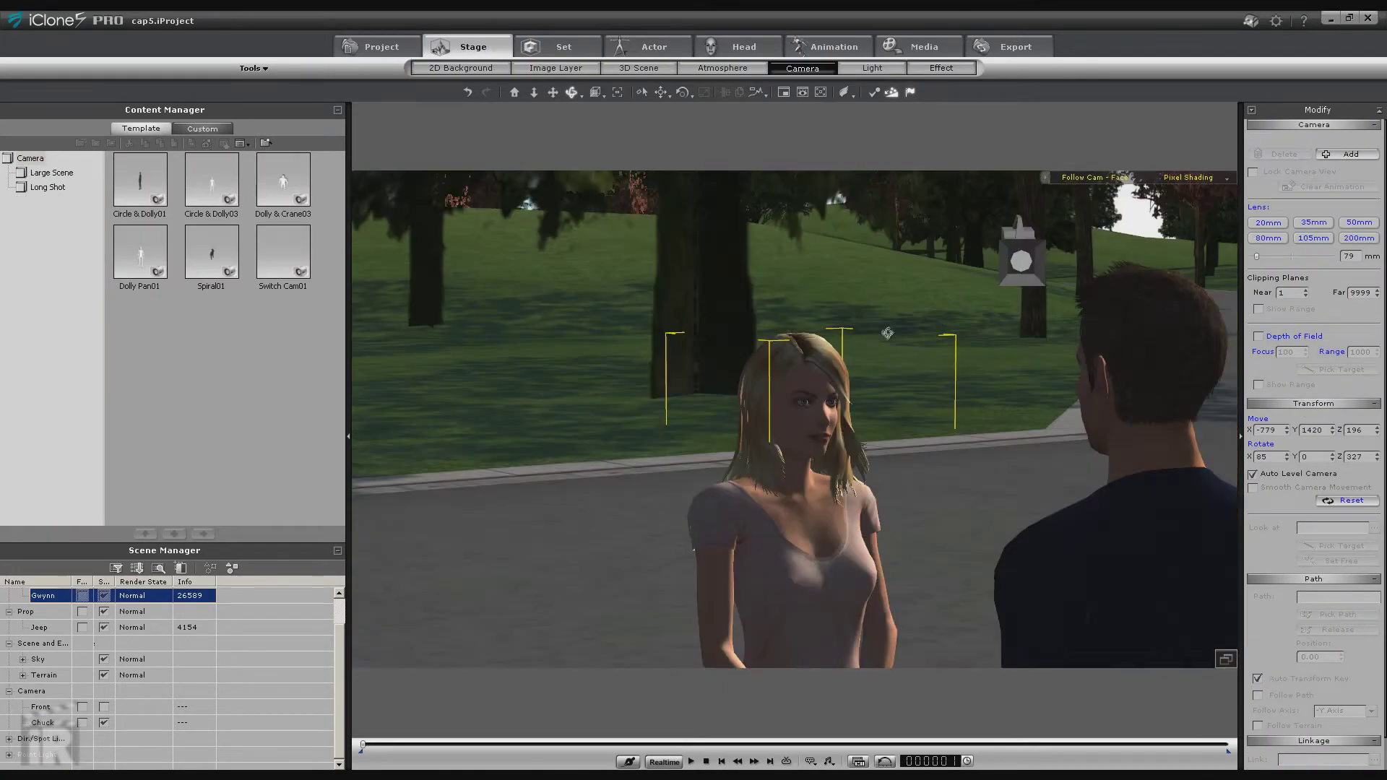
{"action": "left_click", "coordinate": [552, 91]}
{"action": "left_click_drag", "start_coordinate": [789, 229], "coordinate": [675, 223]}
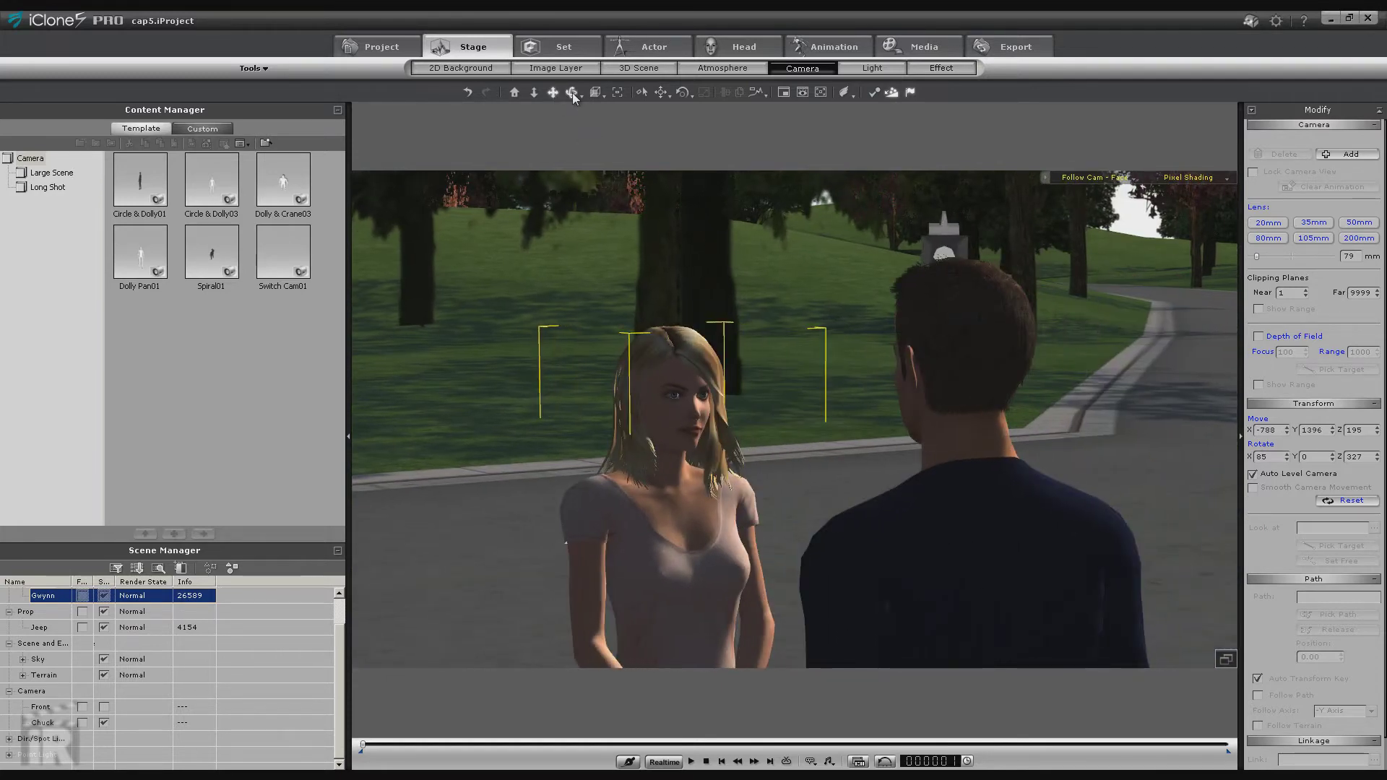
{"action": "left_click", "coordinate": [573, 92]}
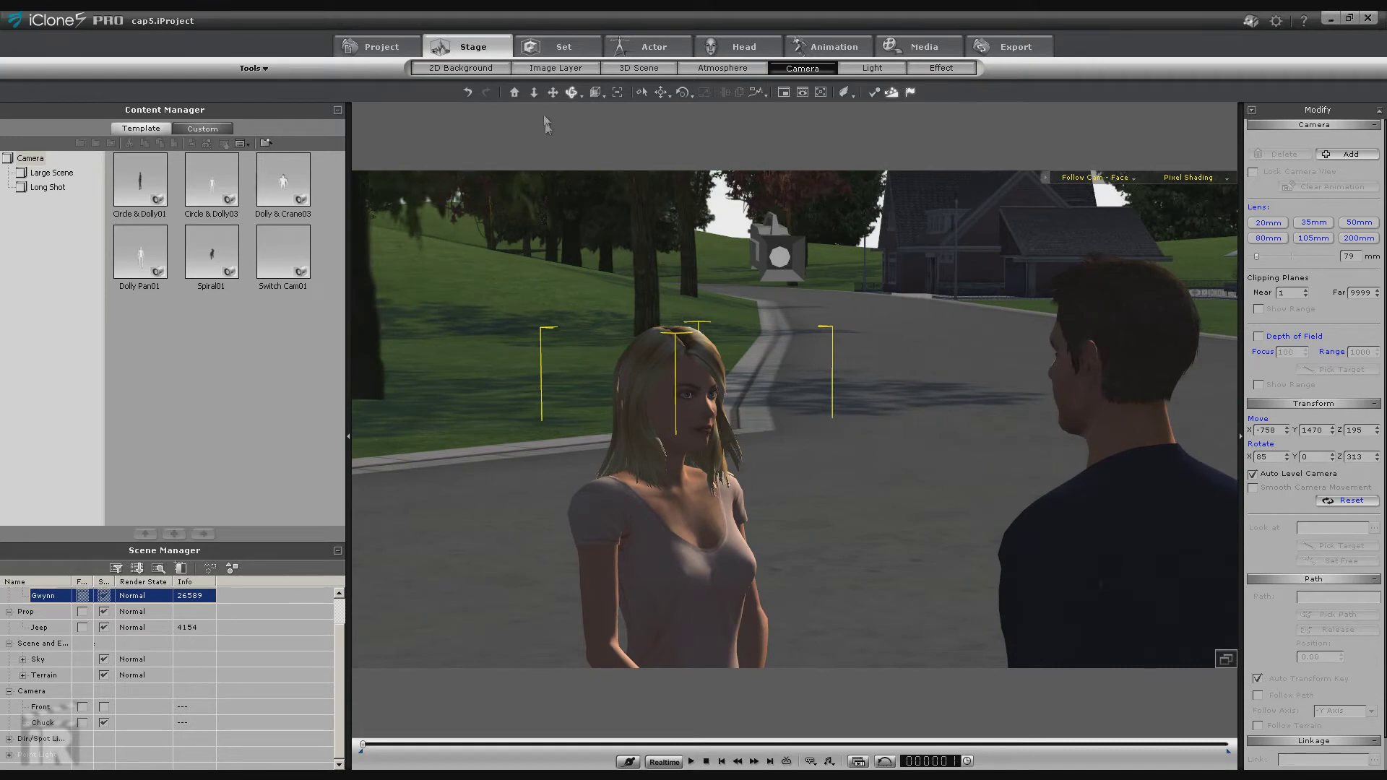
{"action": "left_click", "coordinate": [553, 92]}
{"action": "left_click_drag", "start_coordinate": [759, 303], "coordinate": [791, 252]}
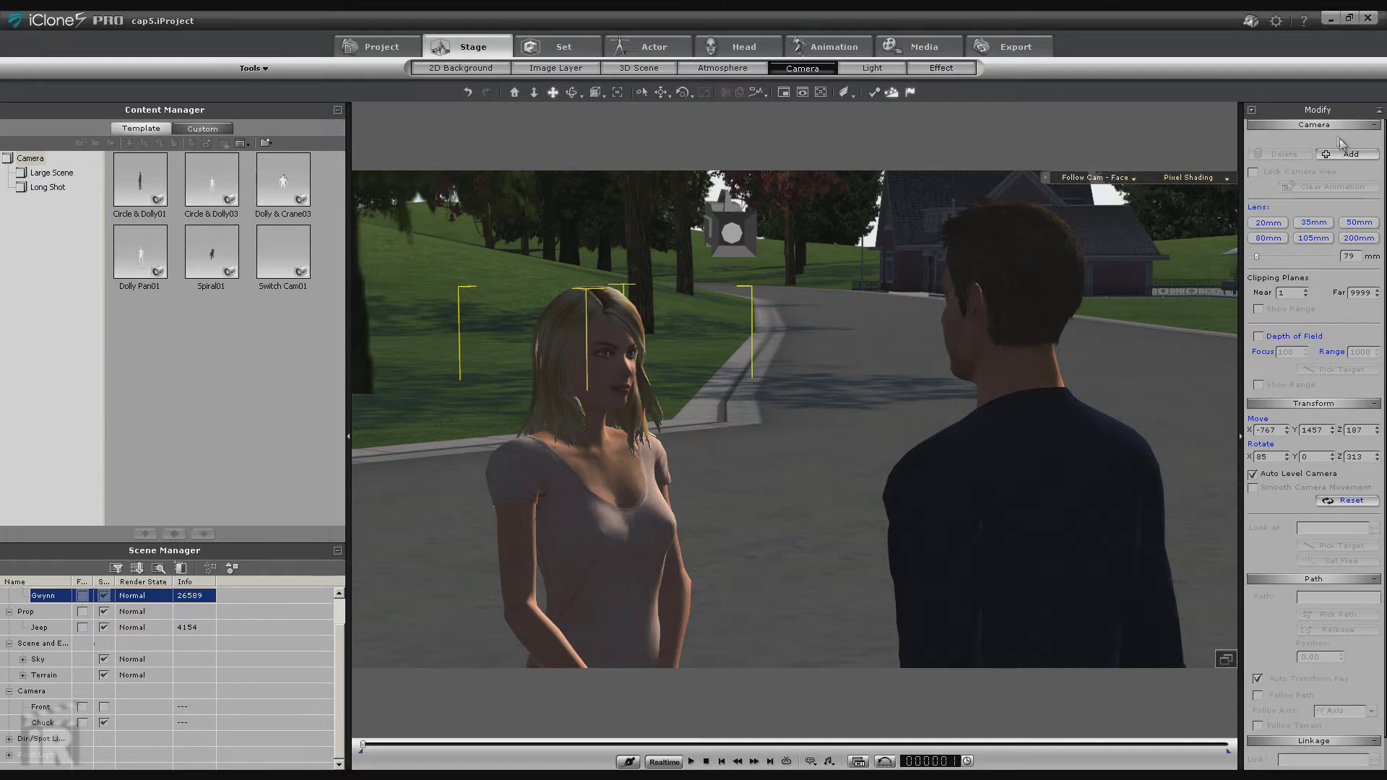
Add a camera from this framing and name it Gwynn.
{"action": "left_click", "coordinate": [1357, 154]}
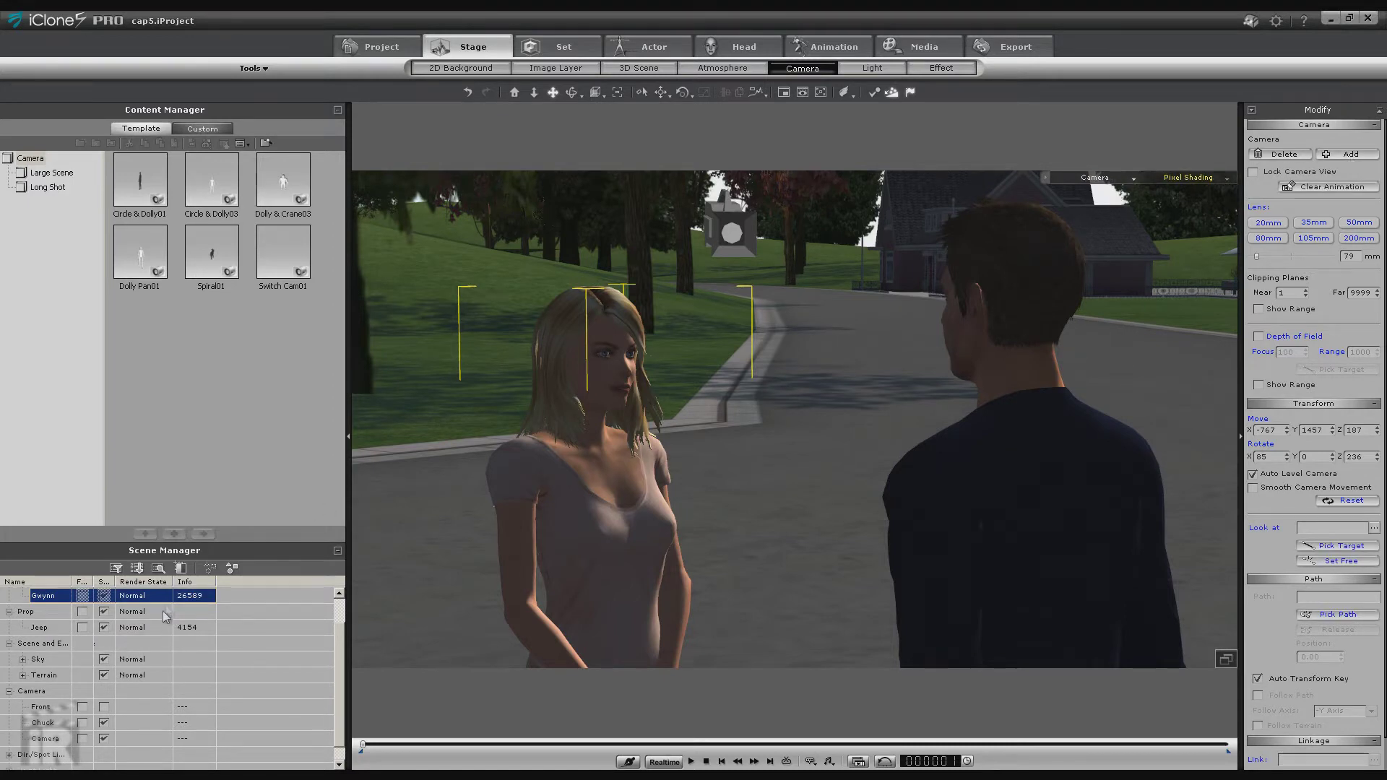
{"action": "double_click", "coordinate": [44, 740]}
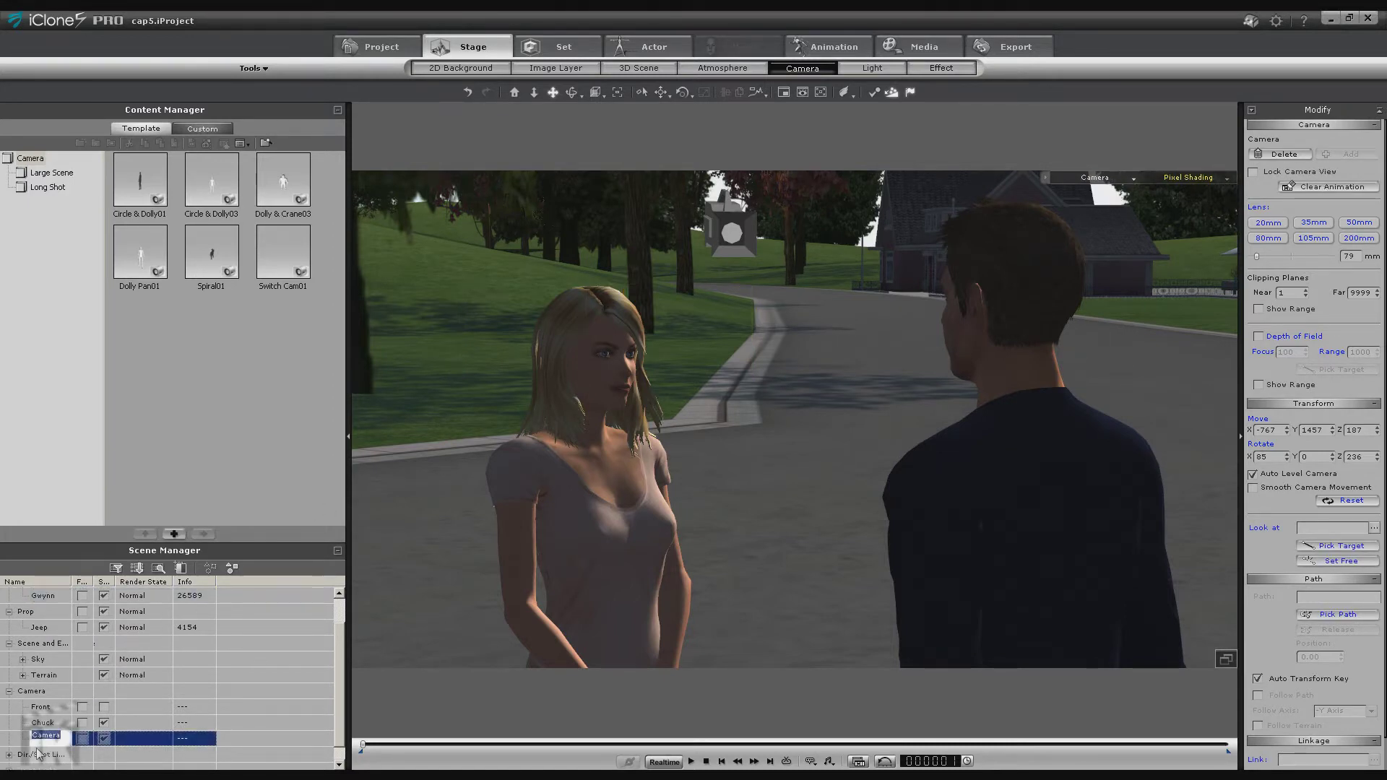
{"action": "type", "text": "Gwynn"}
{"action": "key", "text": "Return"}
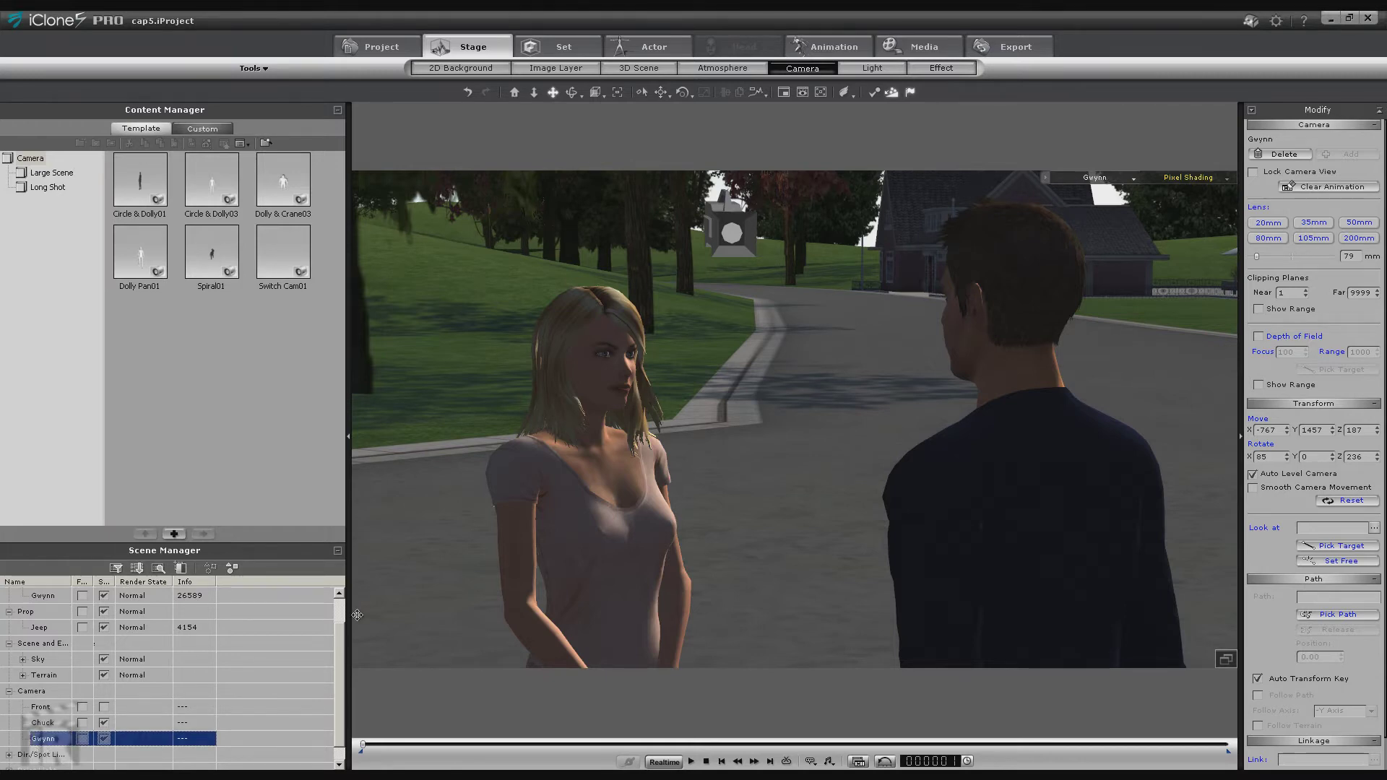
Cycle the viewport through the Front, Chuck and Gwynn cameras, ending on Front.
{"action": "left_click", "coordinate": [1125, 179]}
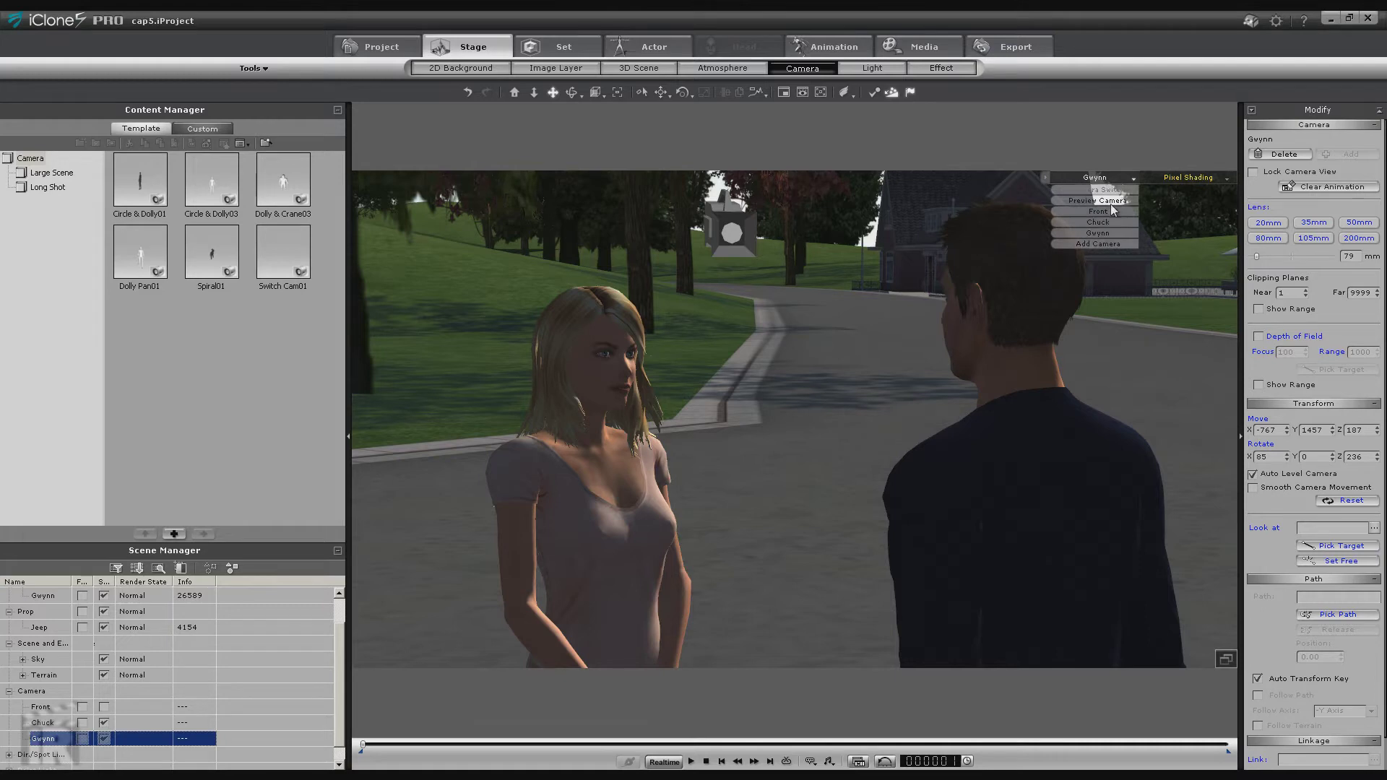
{"action": "left_click", "coordinate": [1108, 209]}
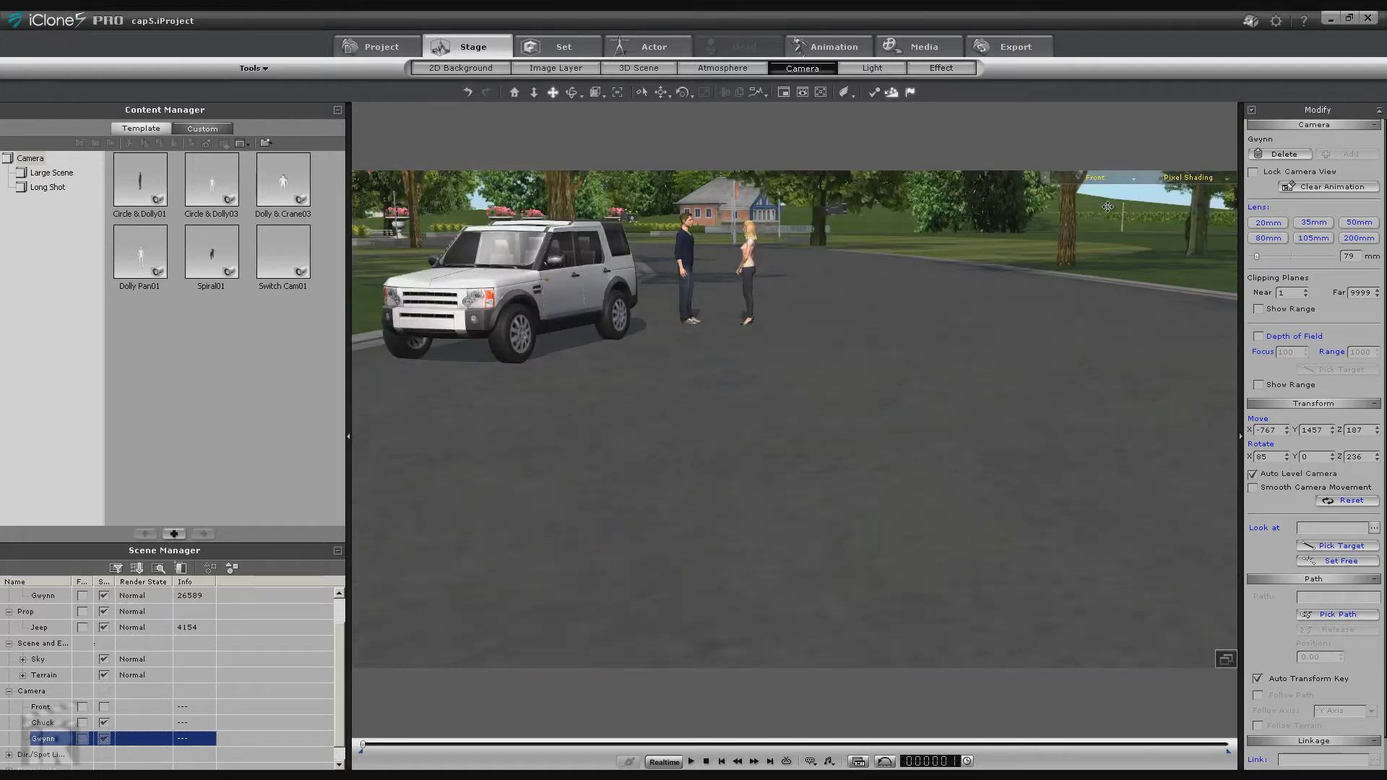
{"action": "left_click", "coordinate": [1132, 175]}
{"action": "left_click", "coordinate": [1117, 219]}
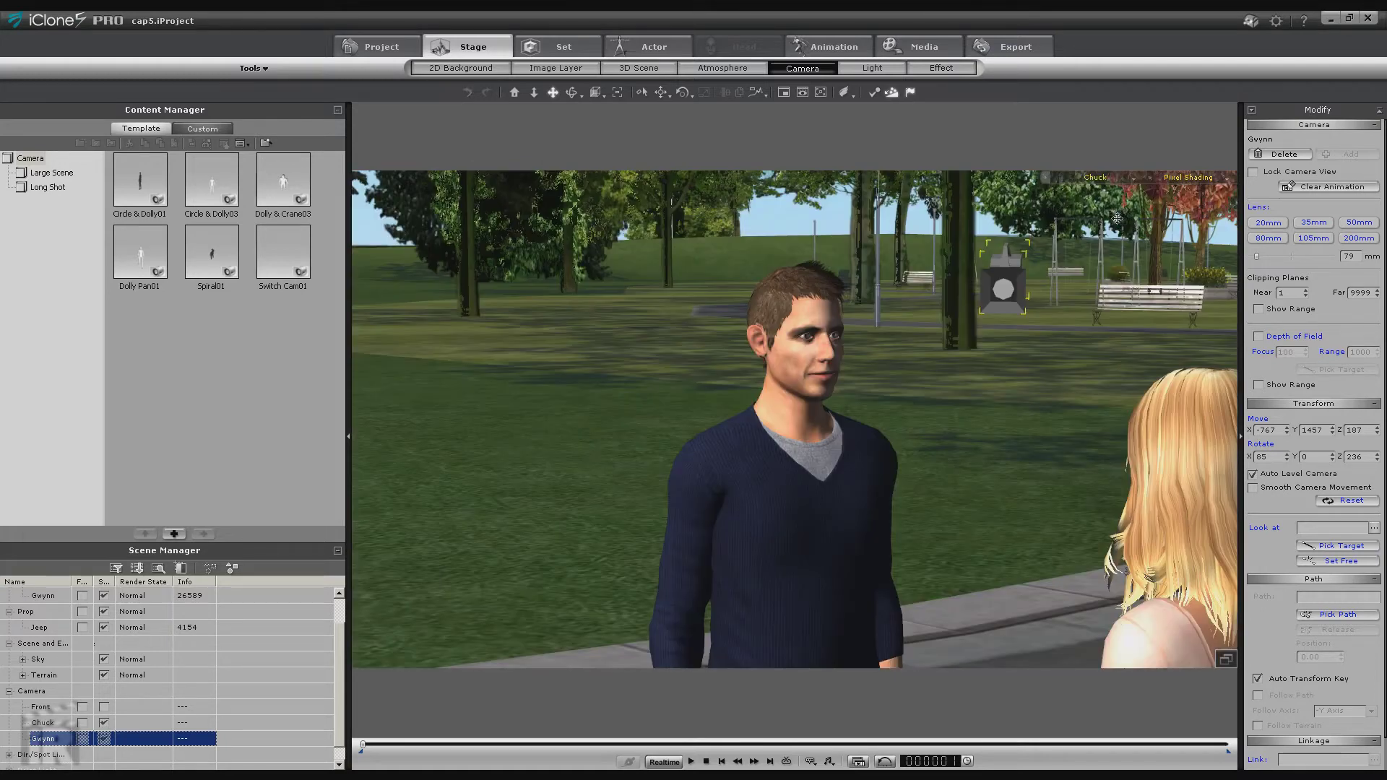
{"action": "left_click", "coordinate": [1133, 177]}
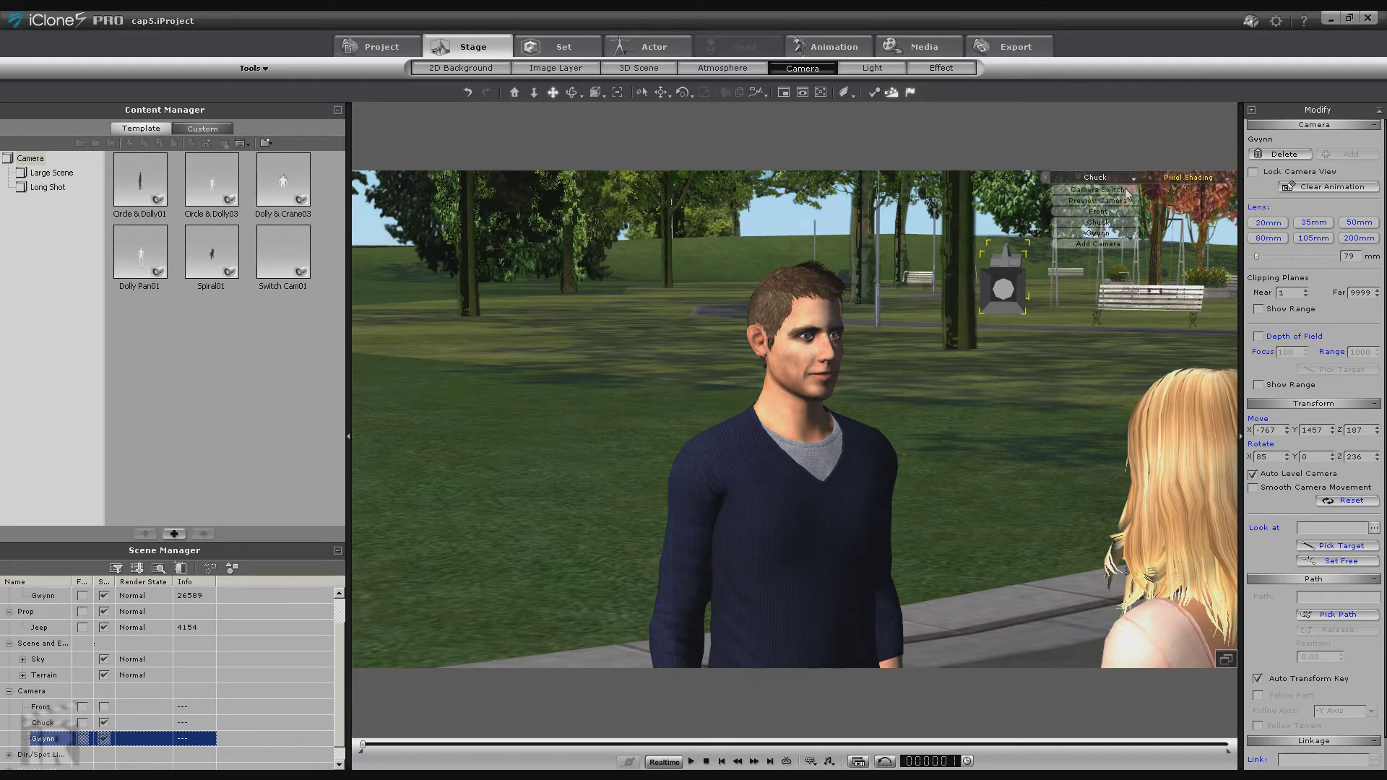
{"action": "left_click", "coordinate": [1108, 231]}
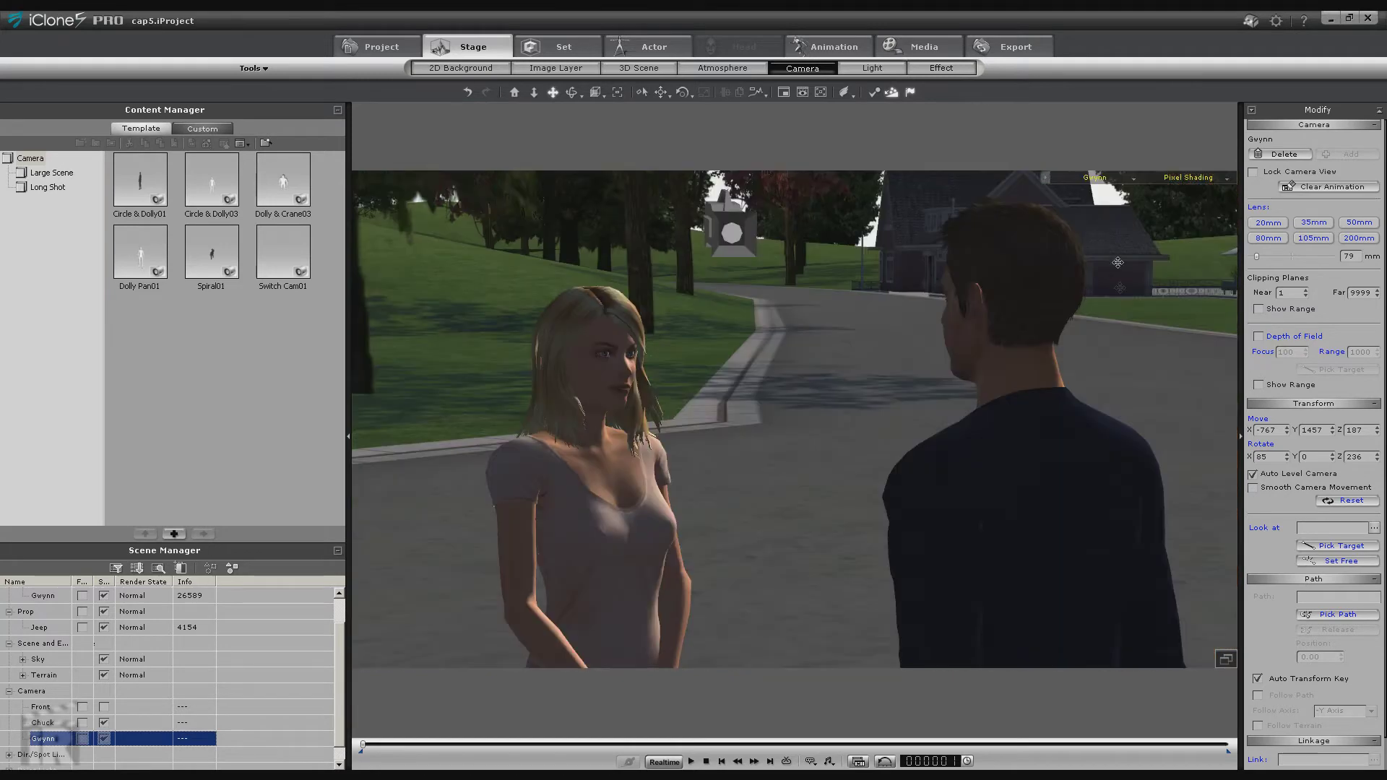
{"action": "left_click", "coordinate": [1137, 178]}
{"action": "left_click", "coordinate": [1106, 211]}
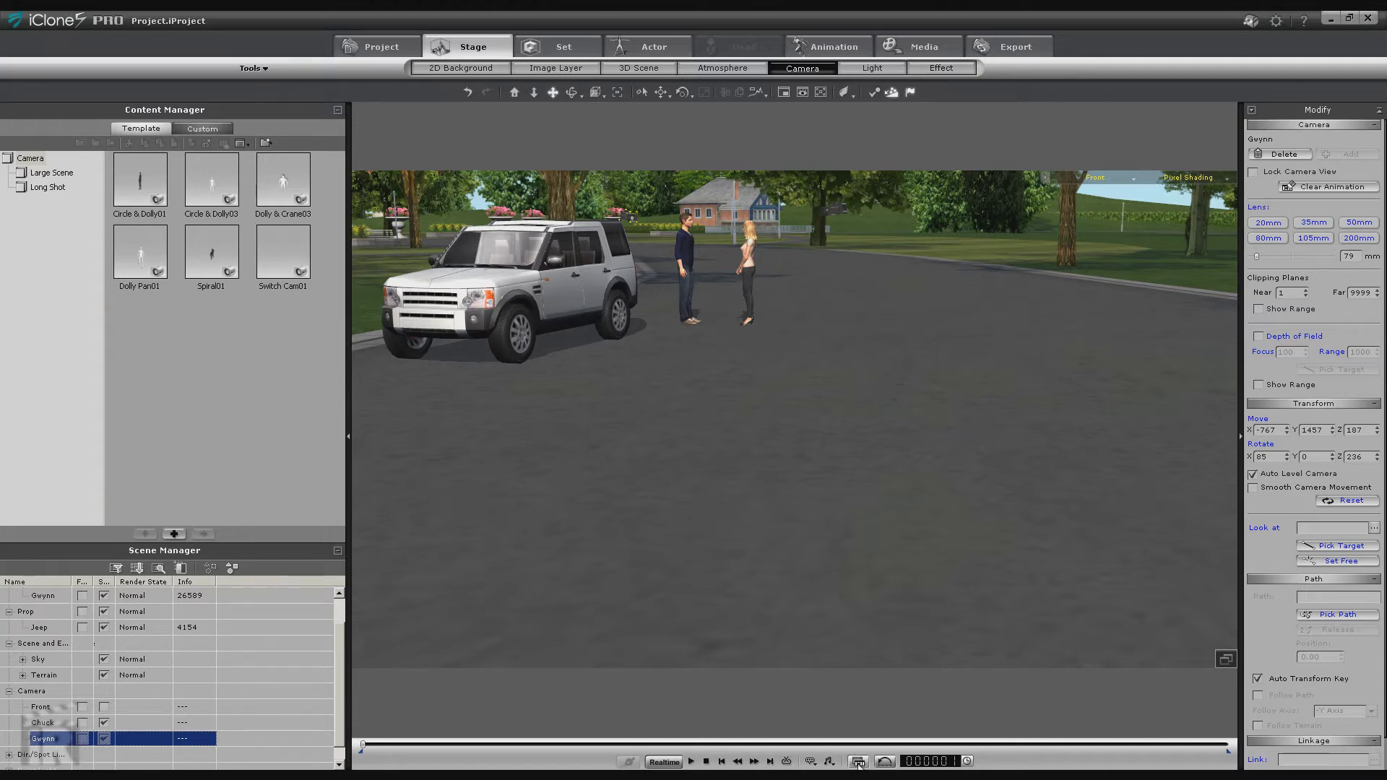
{"action": "left_click", "coordinate": [858, 762]}
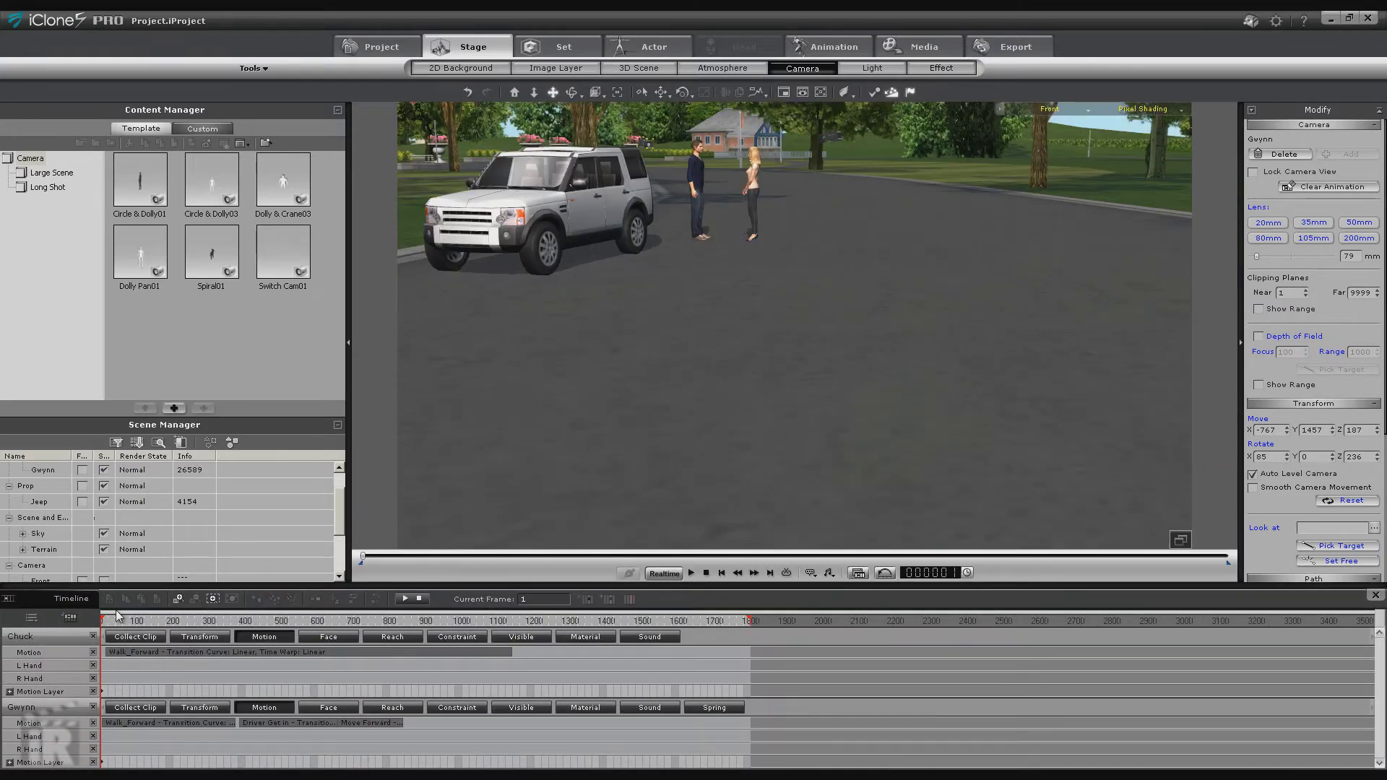
Show only the Project track with its Switcher row, hiding Chuck's and Gwynn's tracks.
{"action": "left_click", "coordinate": [33, 619]}
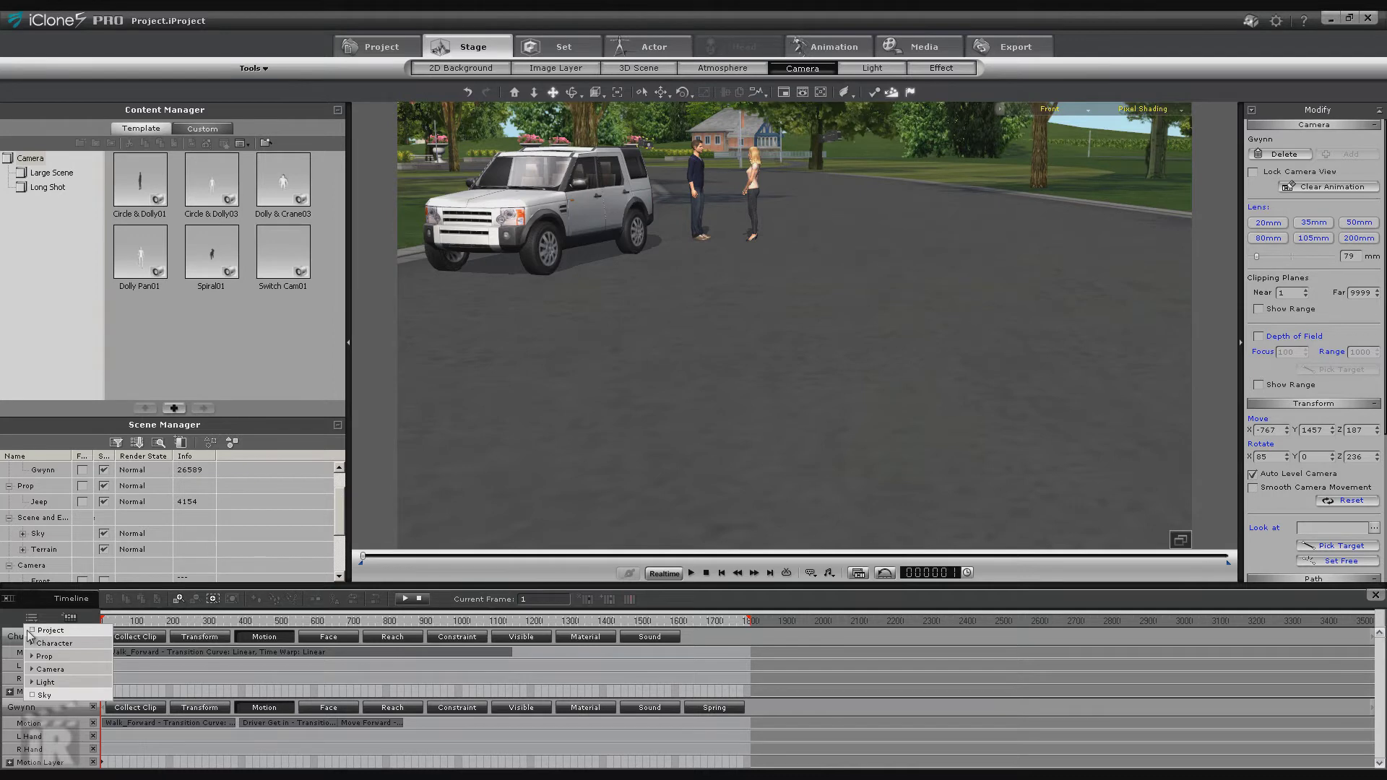
{"action": "left_click", "coordinate": [32, 631]}
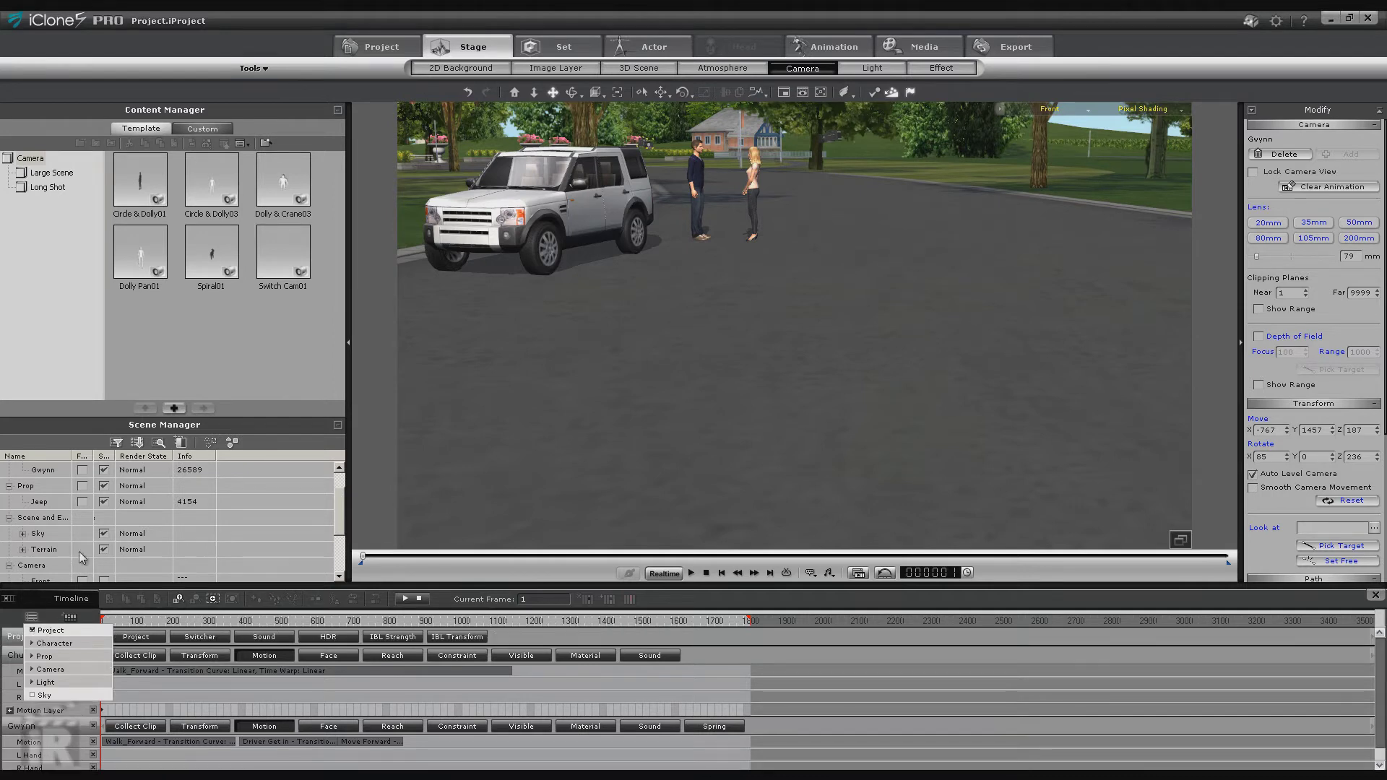
{"action": "left_click", "coordinate": [811, 649]}
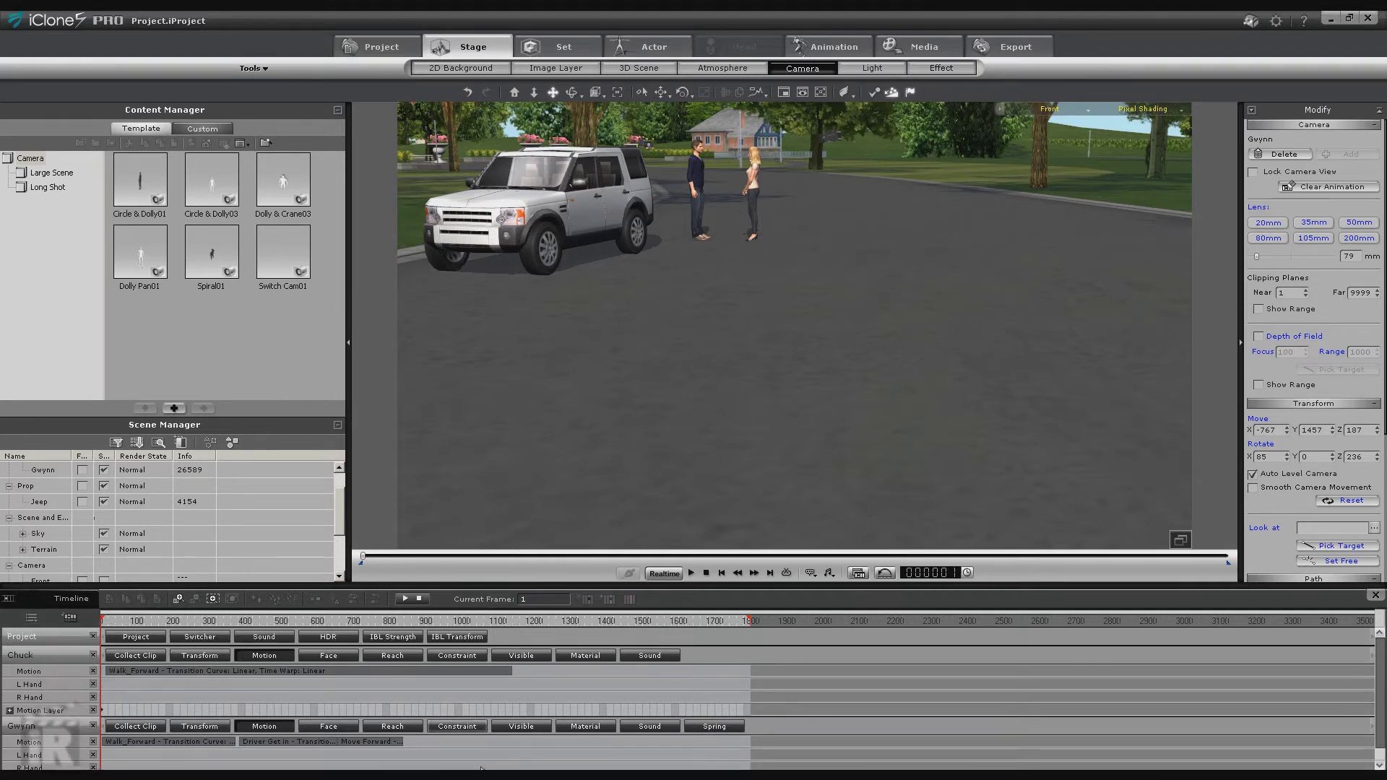
{"action": "left_click", "coordinate": [93, 655]}
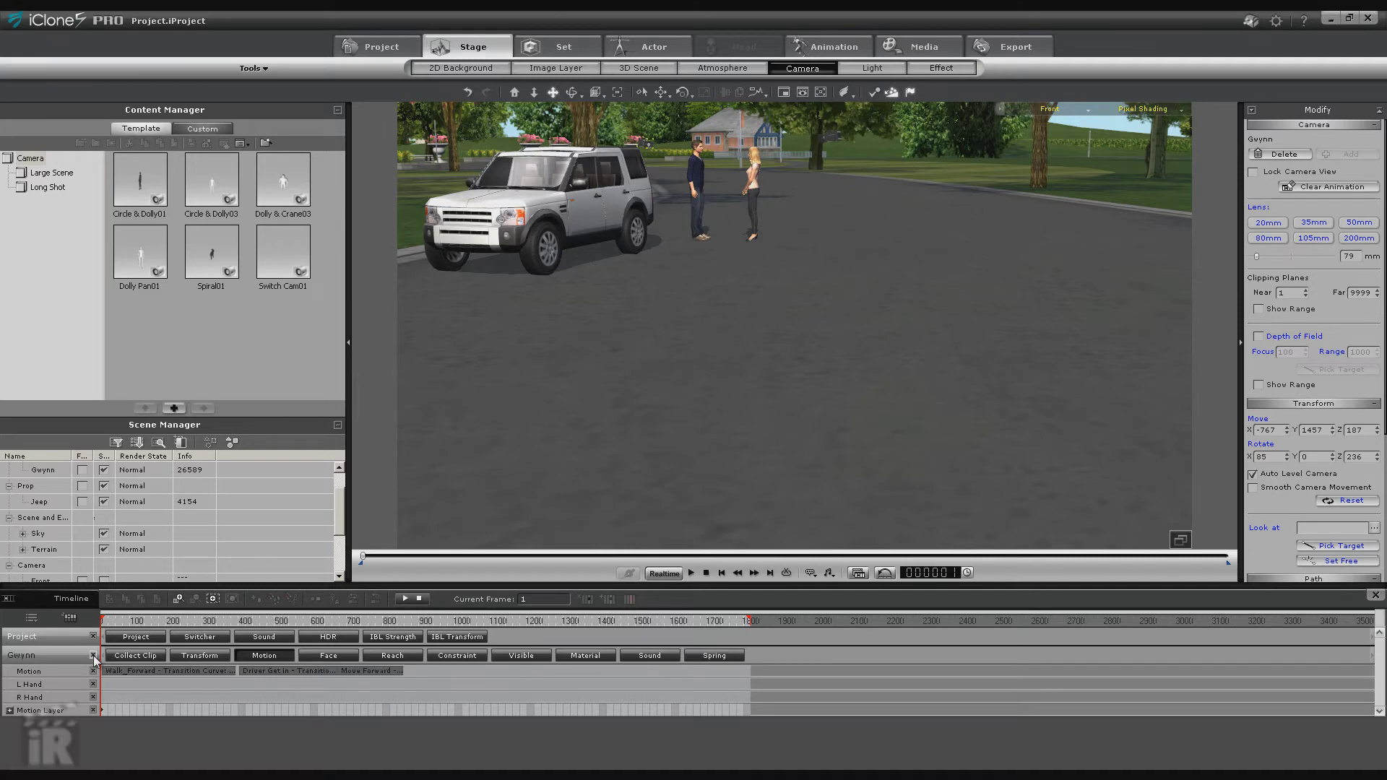
{"action": "left_click", "coordinate": [93, 655]}
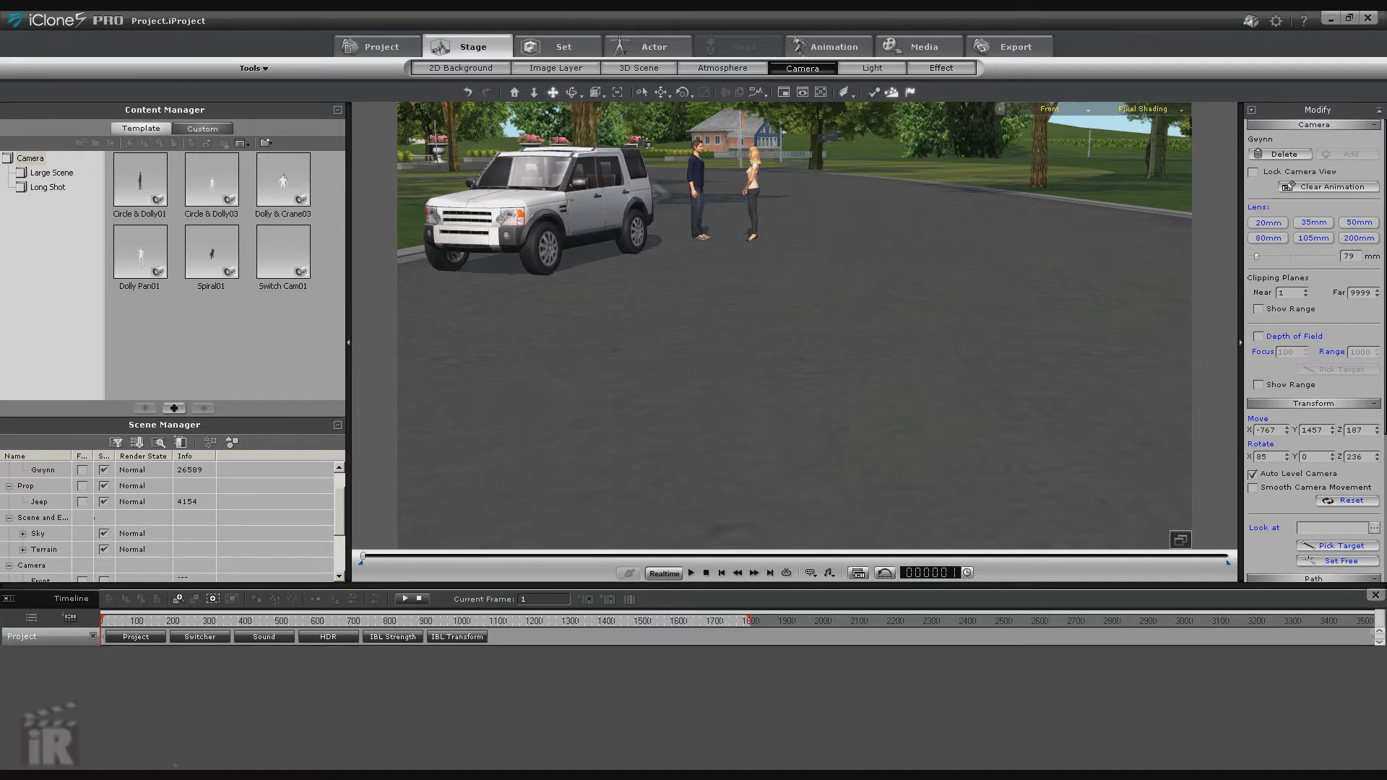
{"action": "left_click", "coordinate": [200, 637]}
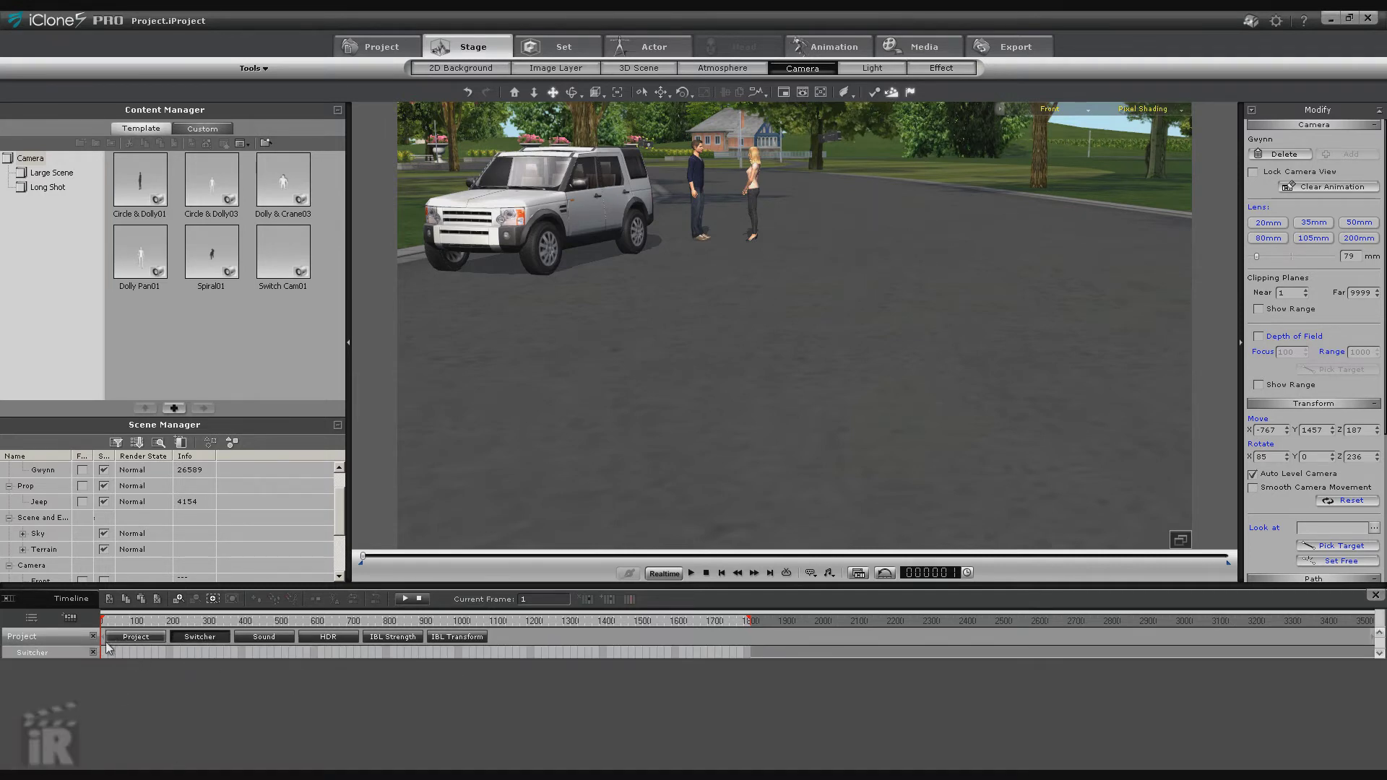
{"action": "key", "text": "space"}
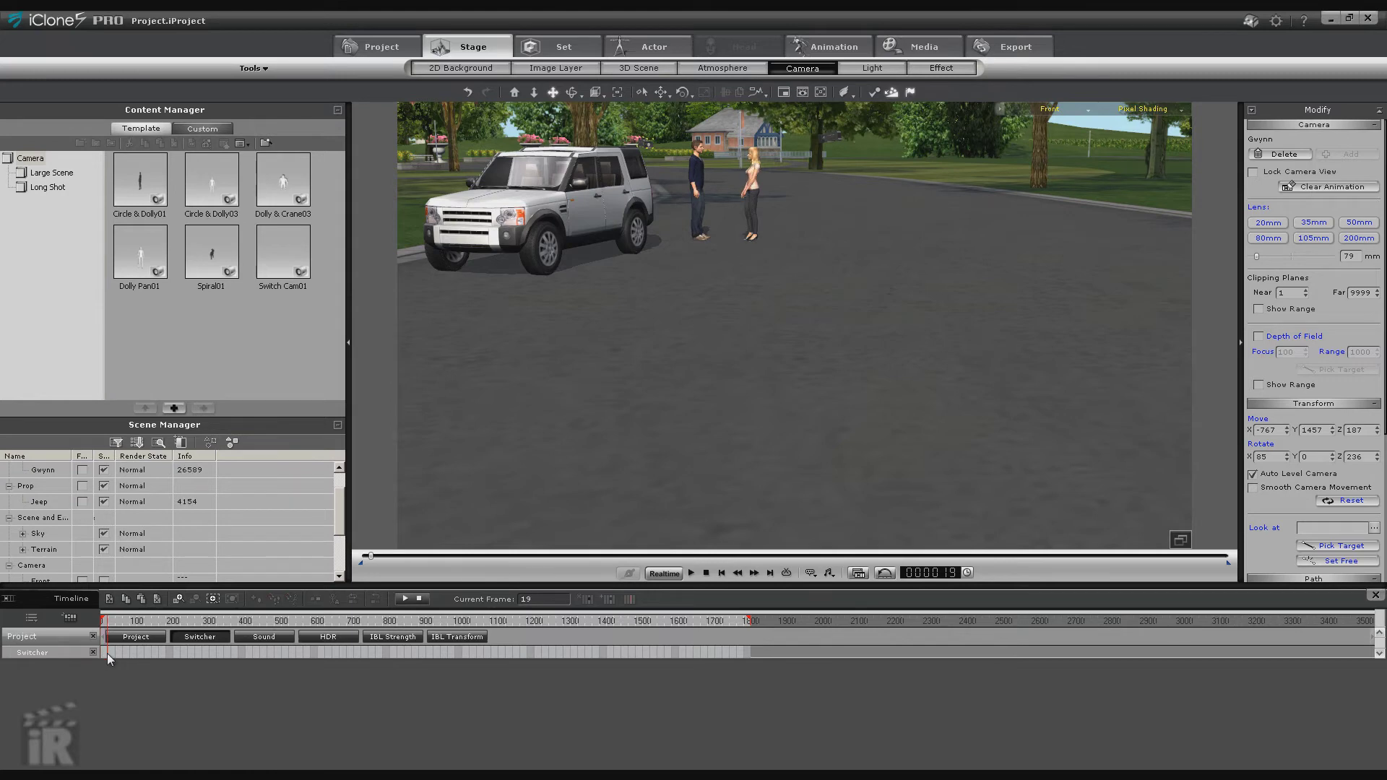
Add Switcher cuts: Front at the start, Back at frame 217, Gwynn at frame 393.
{"action": "right_click", "coordinate": [107, 654]}
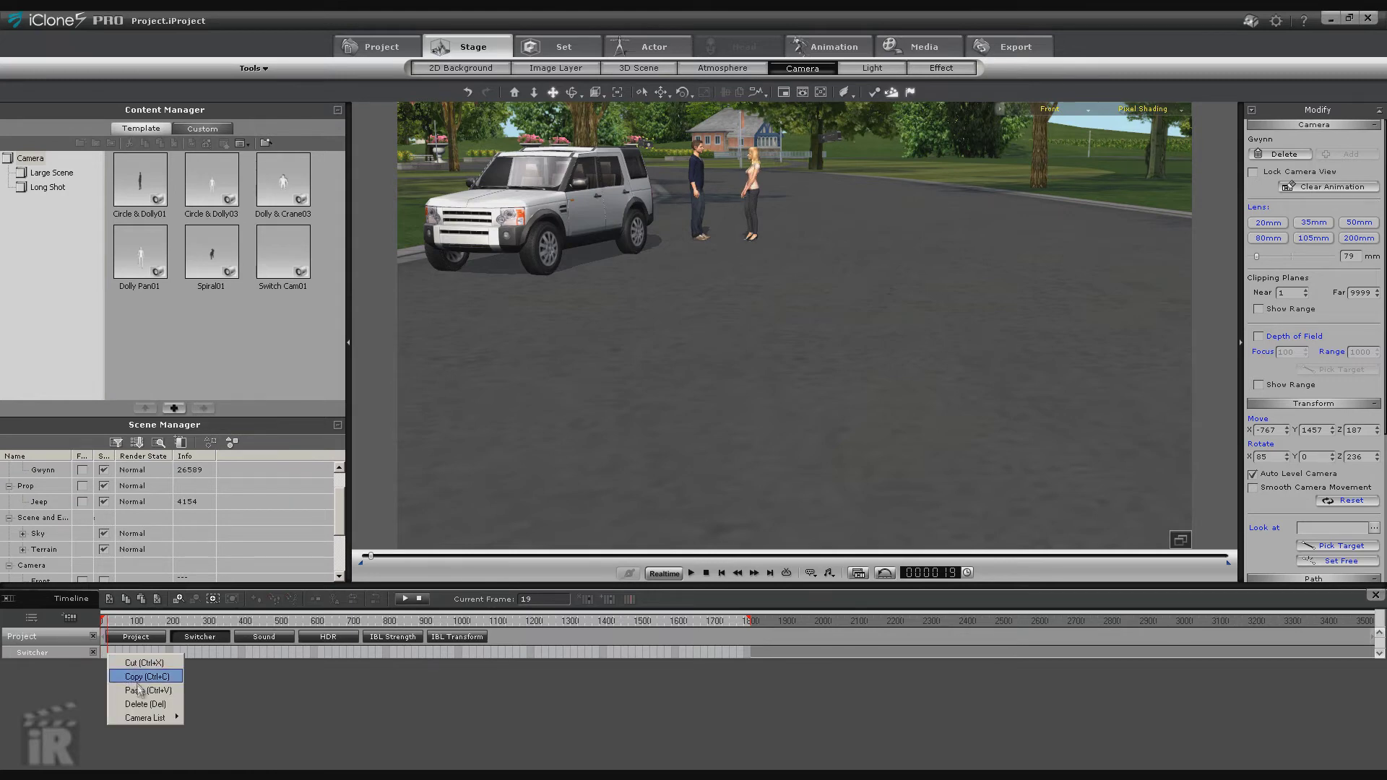
{"action": "mouse_move", "coordinate": [142, 723]}
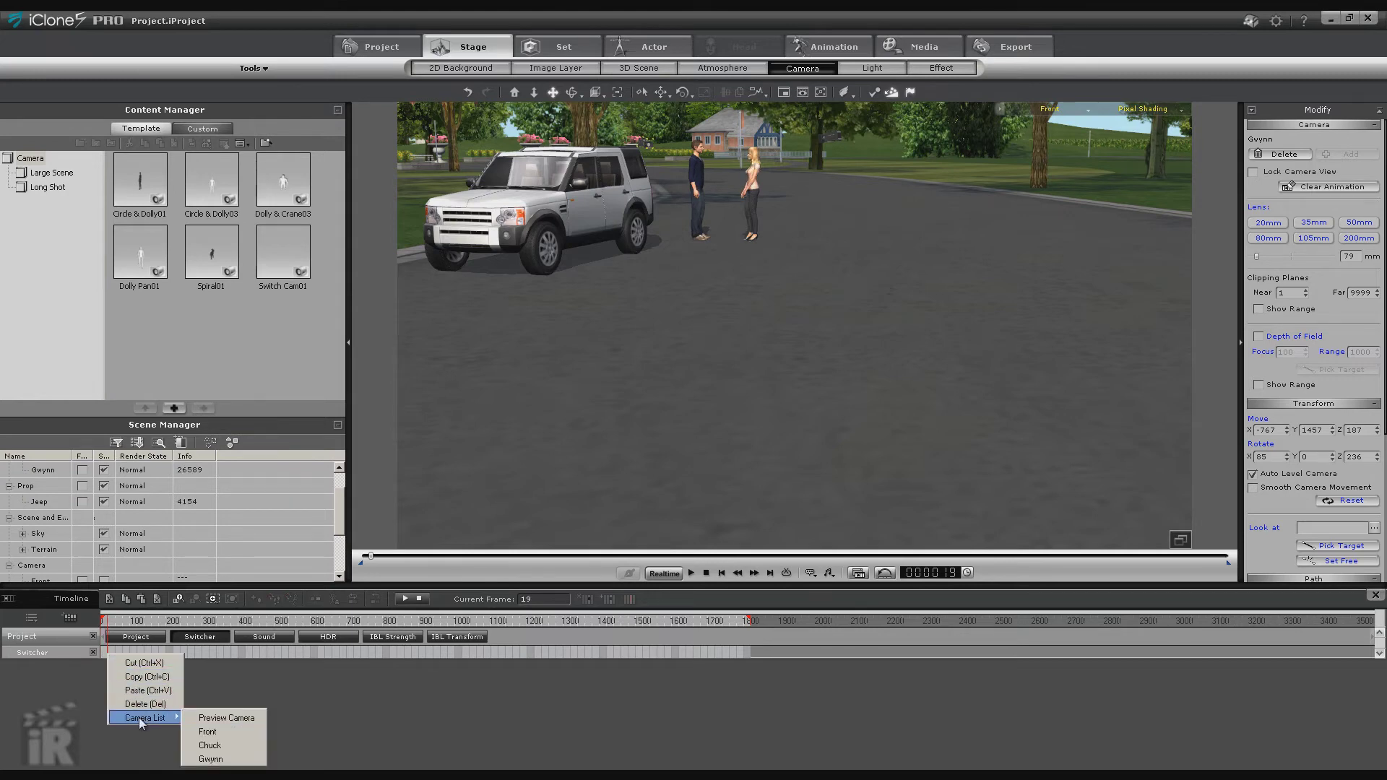
{"action": "left_click", "coordinate": [217, 731]}
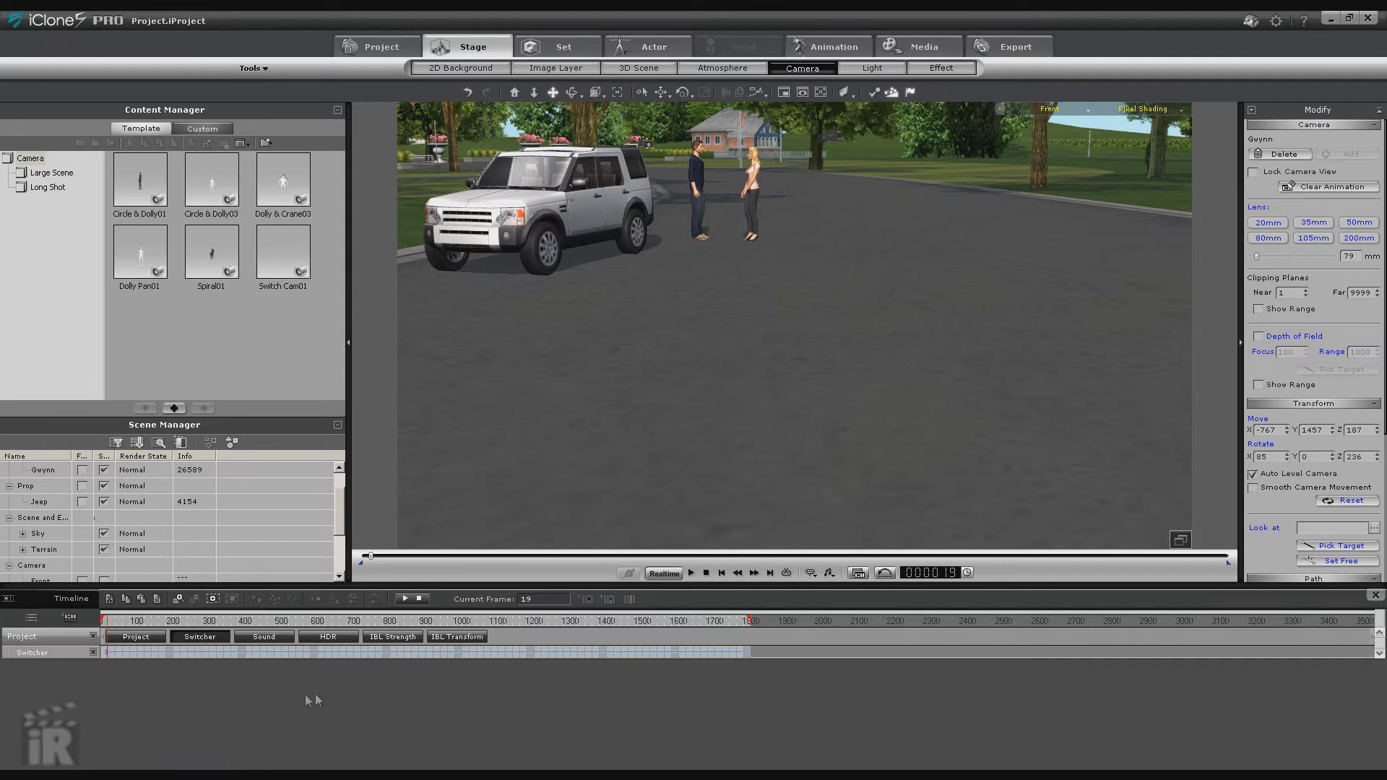
{"action": "left_click", "coordinate": [179, 652]}
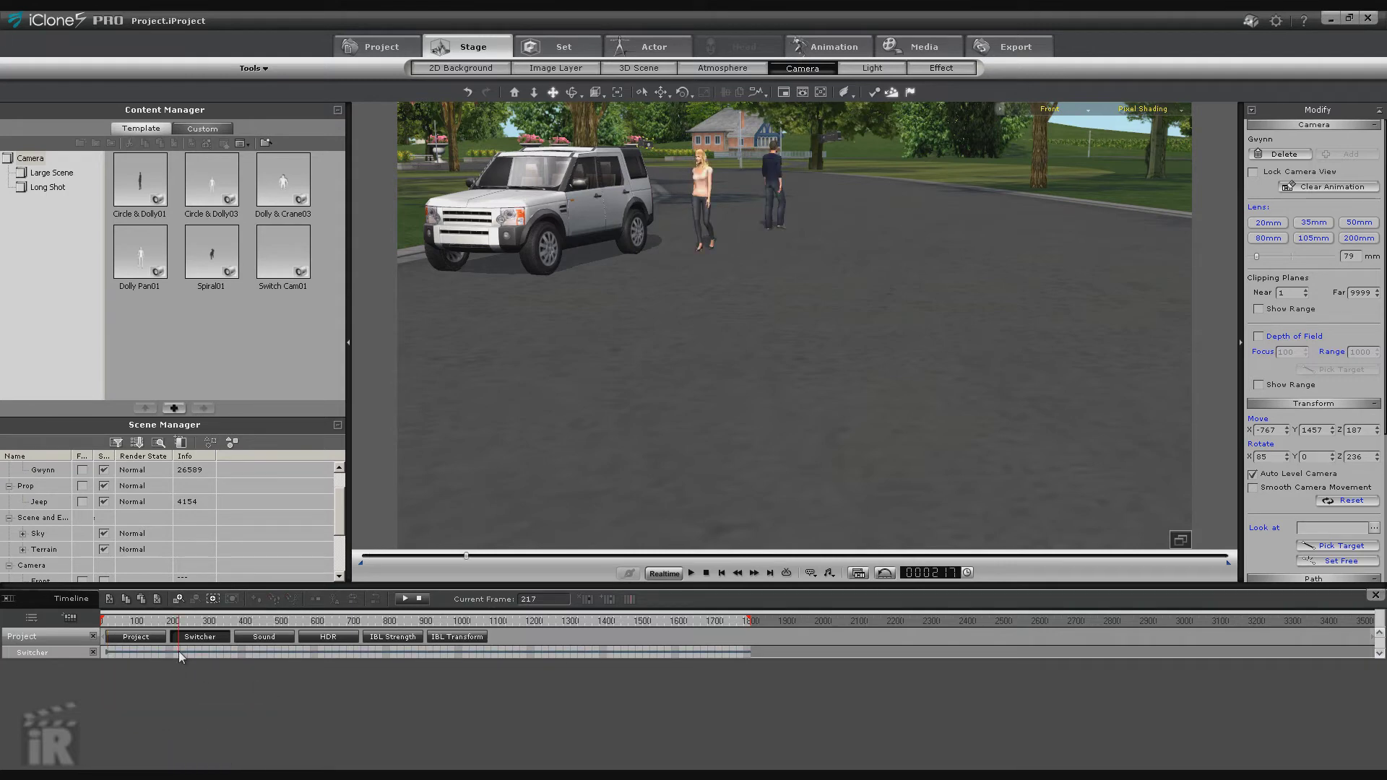
{"action": "right_click", "coordinate": [179, 651]}
{"action": "mouse_move", "coordinate": [217, 715]}
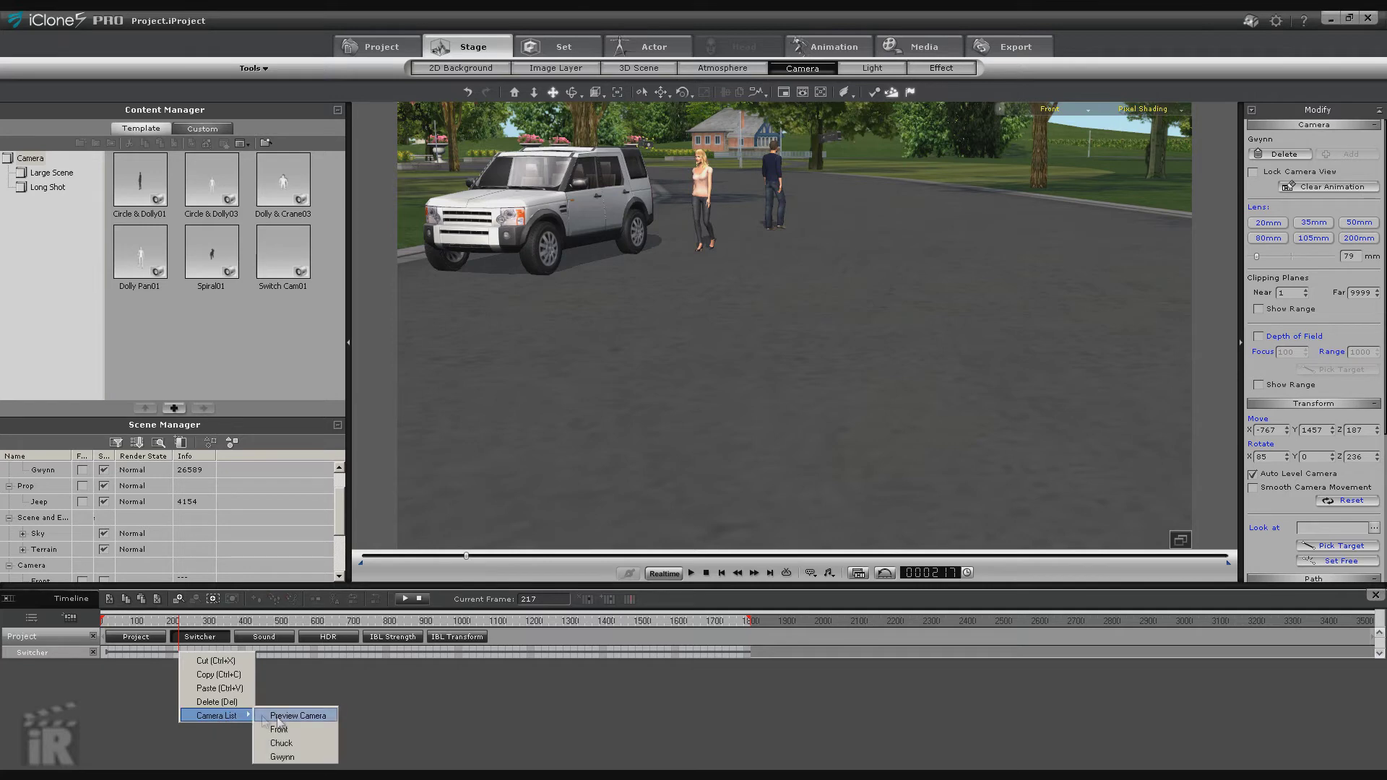
{"action": "left_click", "coordinate": [278, 743]}
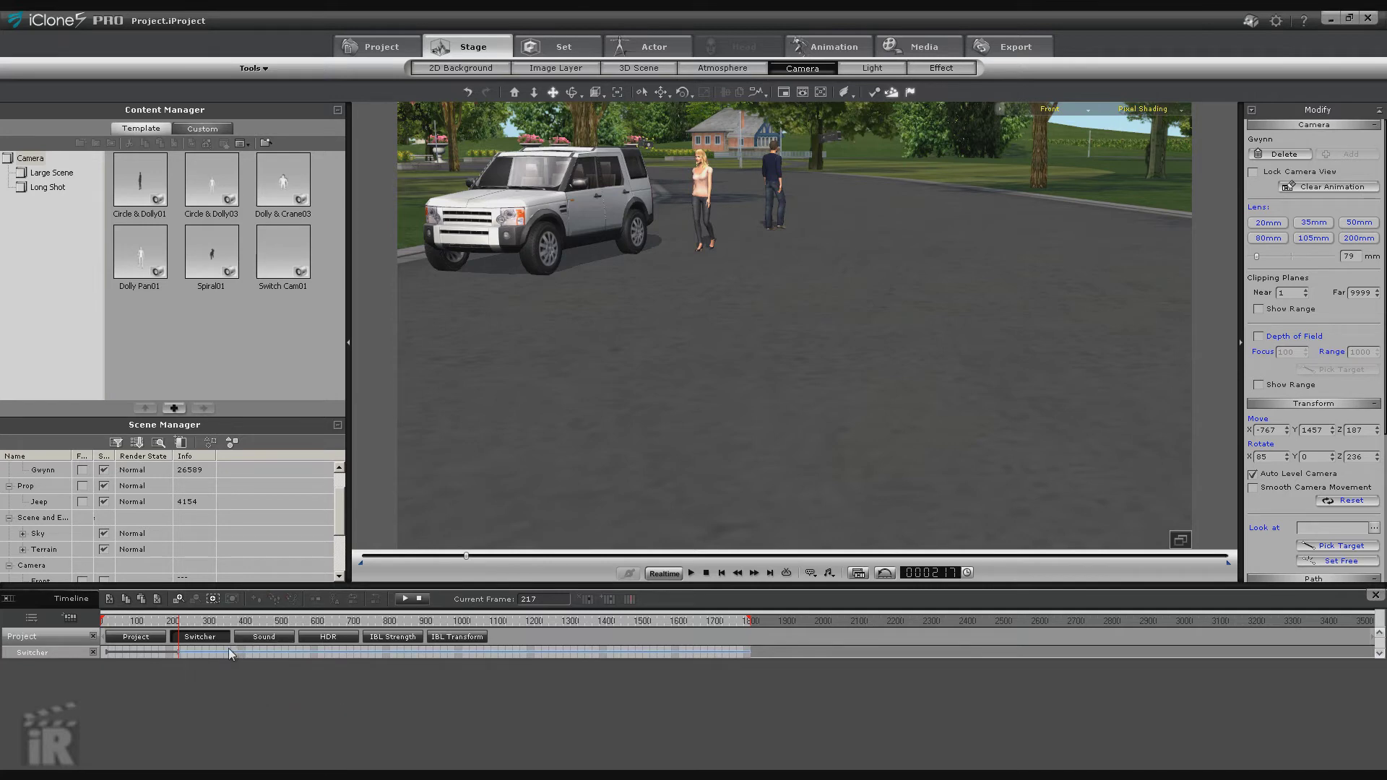
{"action": "left_click", "coordinate": [242, 652]}
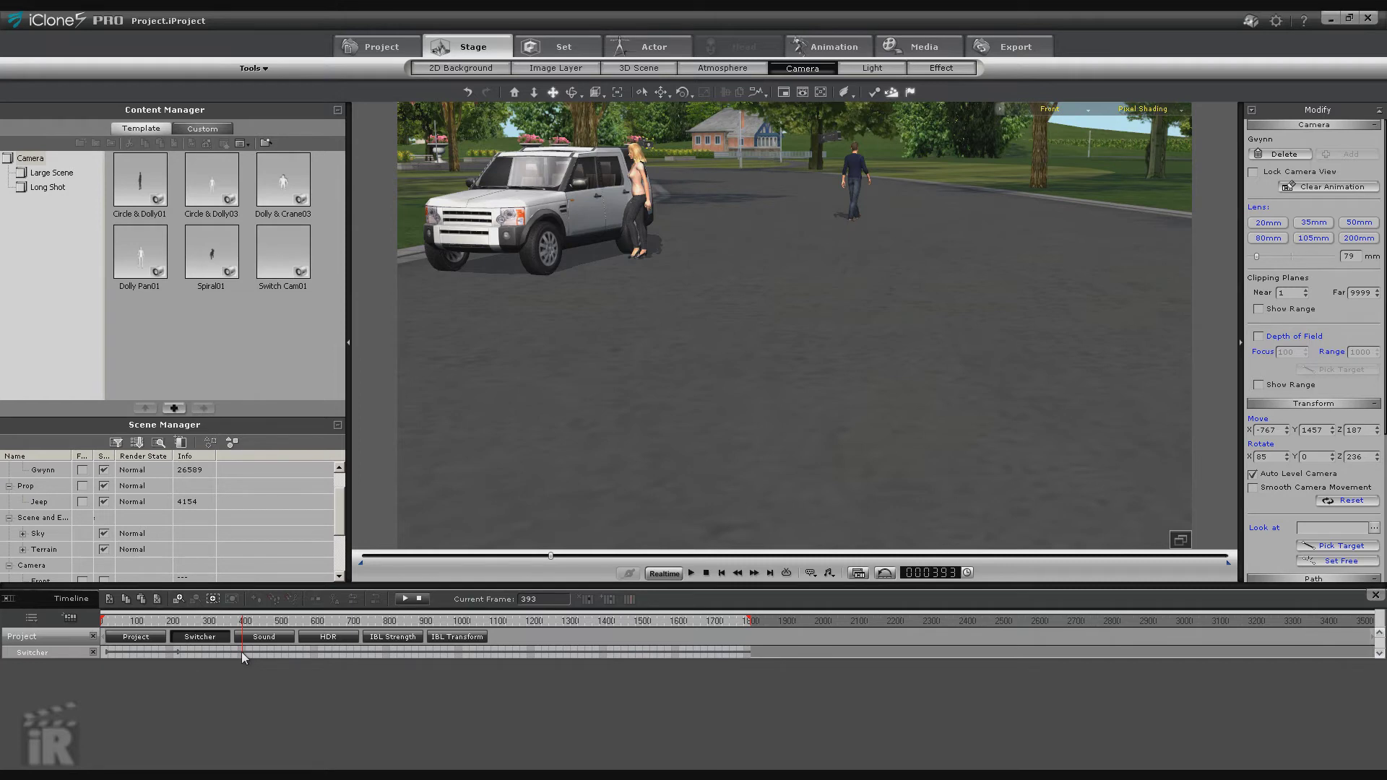
{"action": "right_click", "coordinate": [241, 652]}
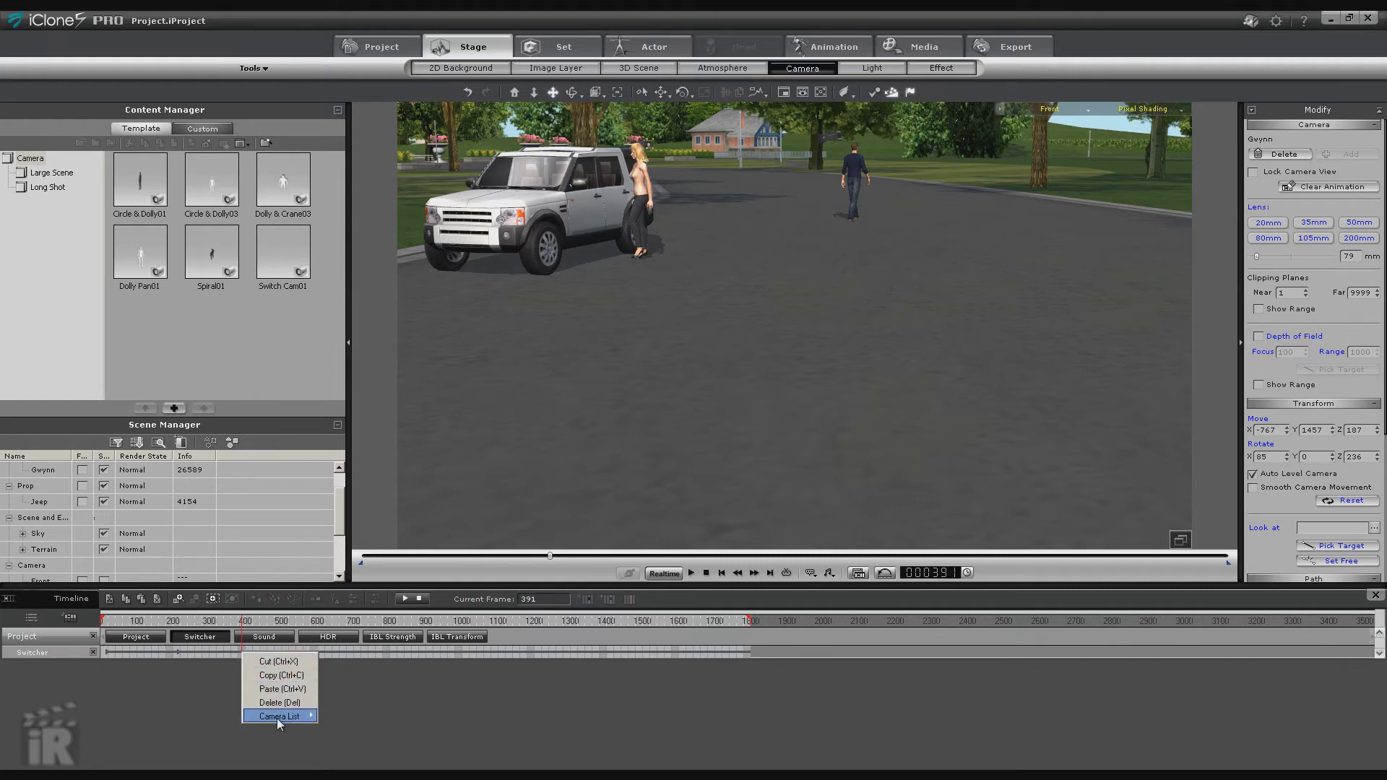
{"action": "mouse_move", "coordinate": [285, 716]}
{"action": "left_click", "coordinate": [336, 757]}
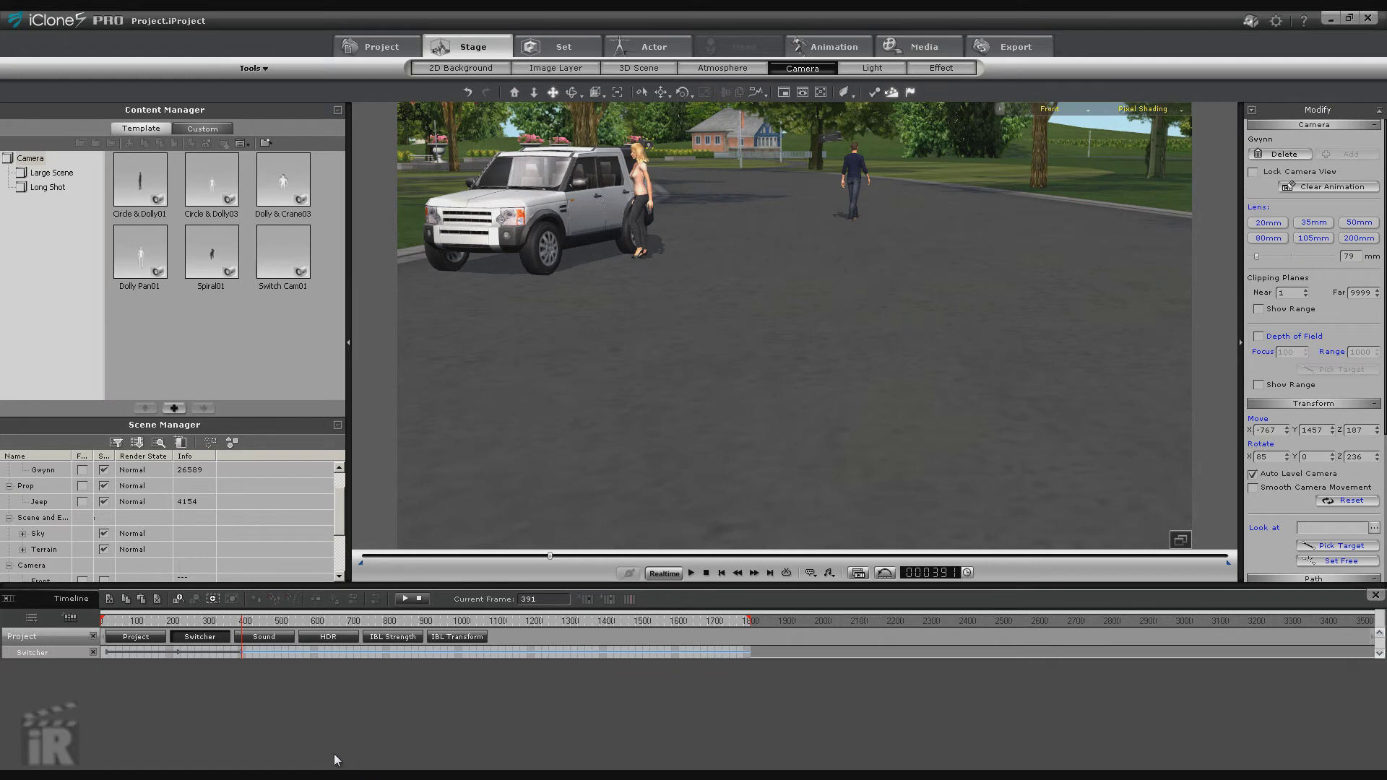
View through Camera Switch and play from the start to preview the cuts.
{"action": "left_click", "coordinate": [1087, 110]}
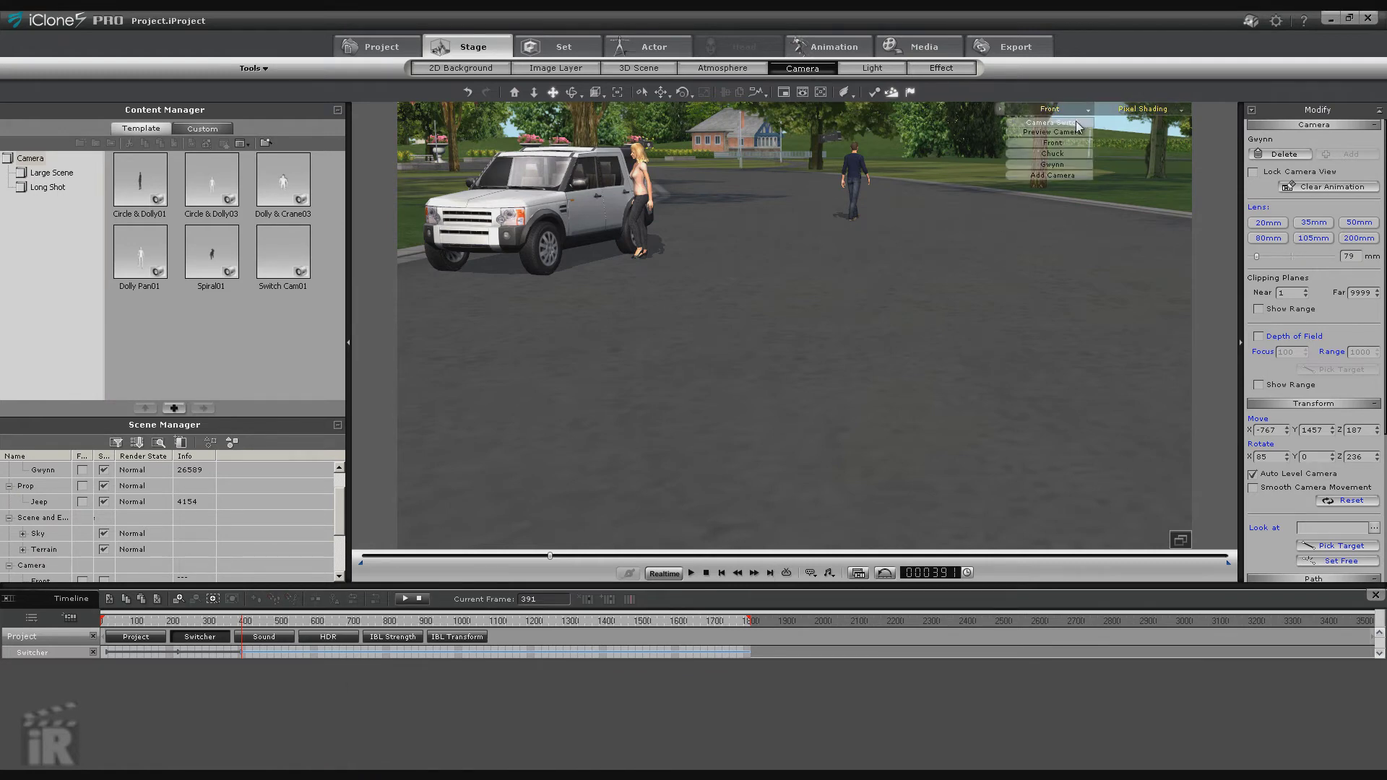
{"action": "left_click", "coordinate": [1055, 123]}
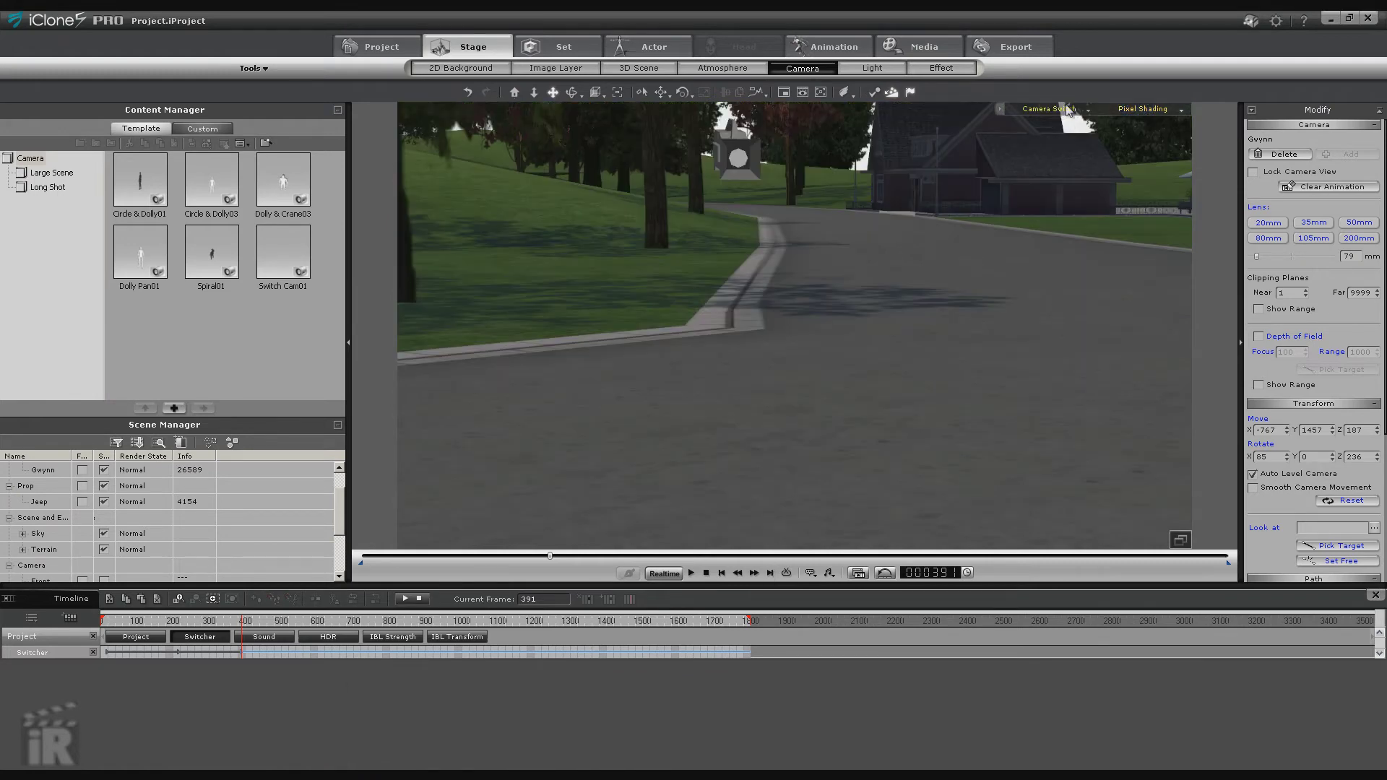
{"action": "left_click", "coordinate": [720, 573]}
{"action": "left_click", "coordinate": [691, 574]}
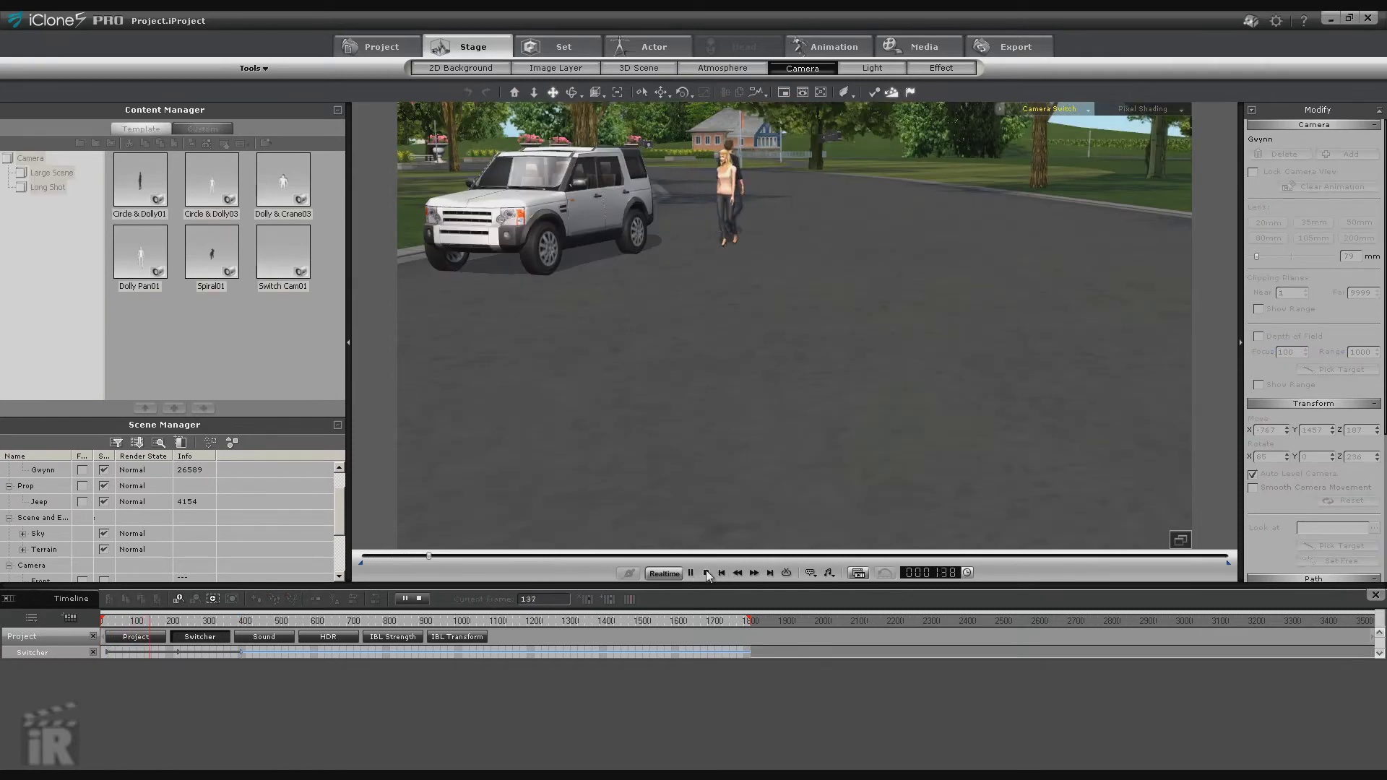
{"action": "left_click", "coordinate": [705, 572]}
Scrub frames 11 to 39 to check the opening cut, then replay from frame 1.
{"action": "left_click", "coordinate": [107, 652]}
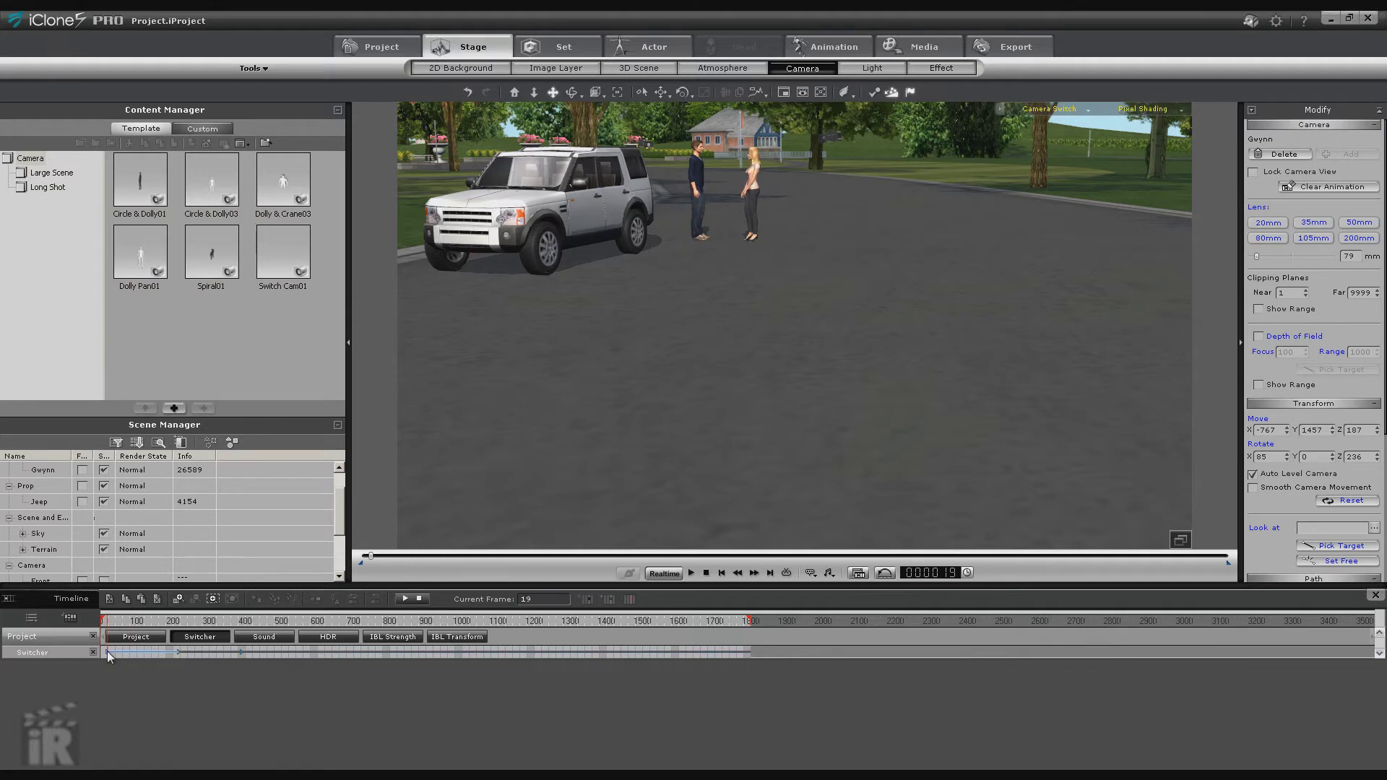
{"action": "left_click_drag", "start_coordinate": [108, 658], "coordinate": [111, 660]}
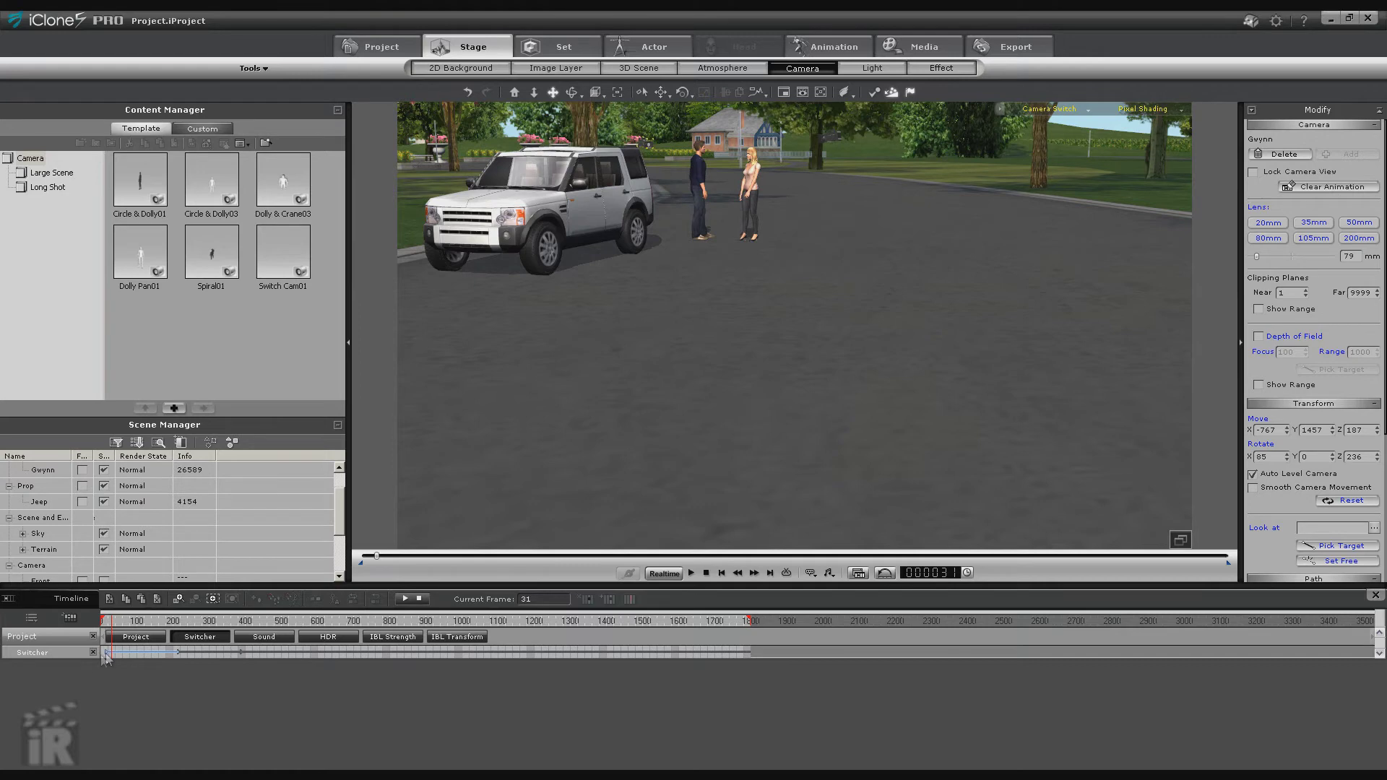
{"action": "left_click", "coordinate": [106, 658]}
{"action": "left_click", "coordinate": [104, 656]}
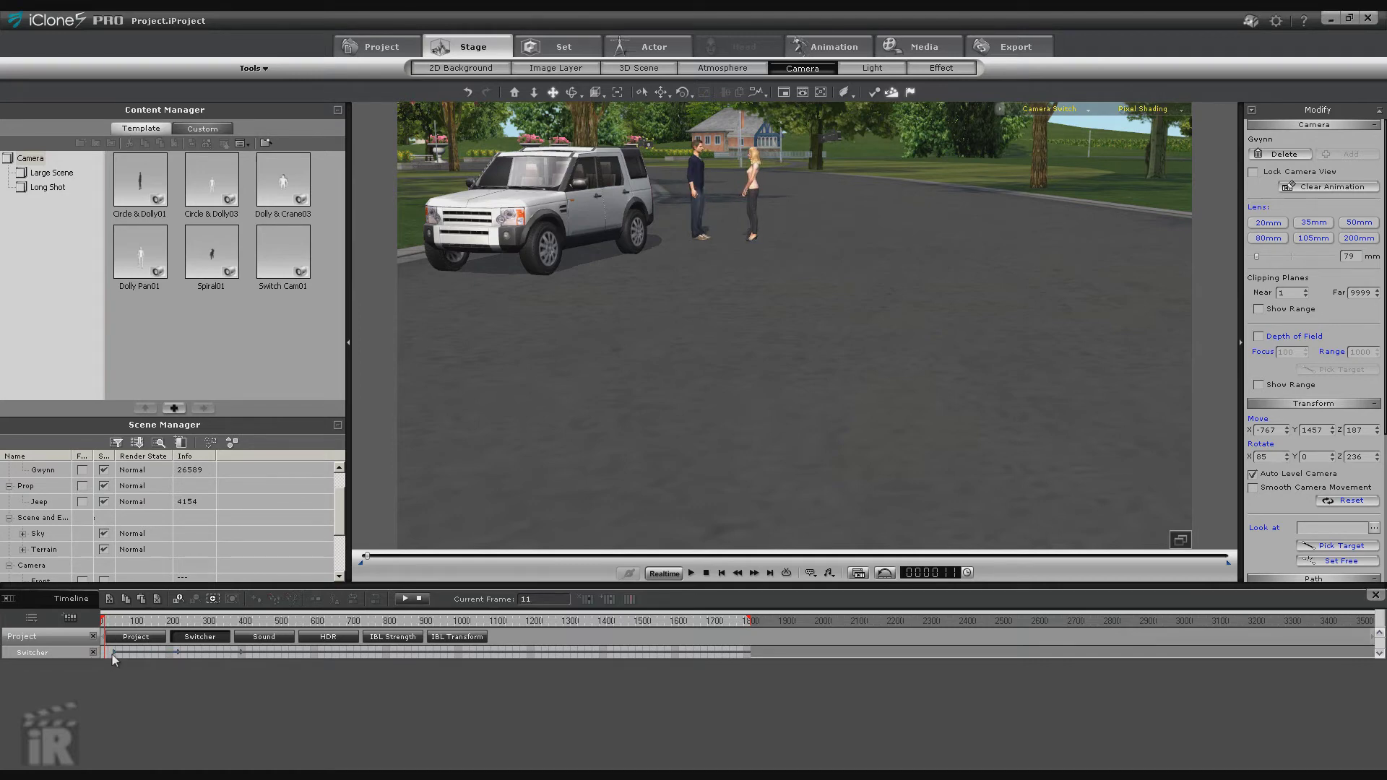
{"action": "left_click", "coordinate": [115, 653]}
{"action": "left_click", "coordinate": [104, 656]}
{"action": "left_click", "coordinate": [109, 653]}
{"action": "left_click", "coordinate": [102, 656]}
{"action": "left_click", "coordinate": [690, 572]}
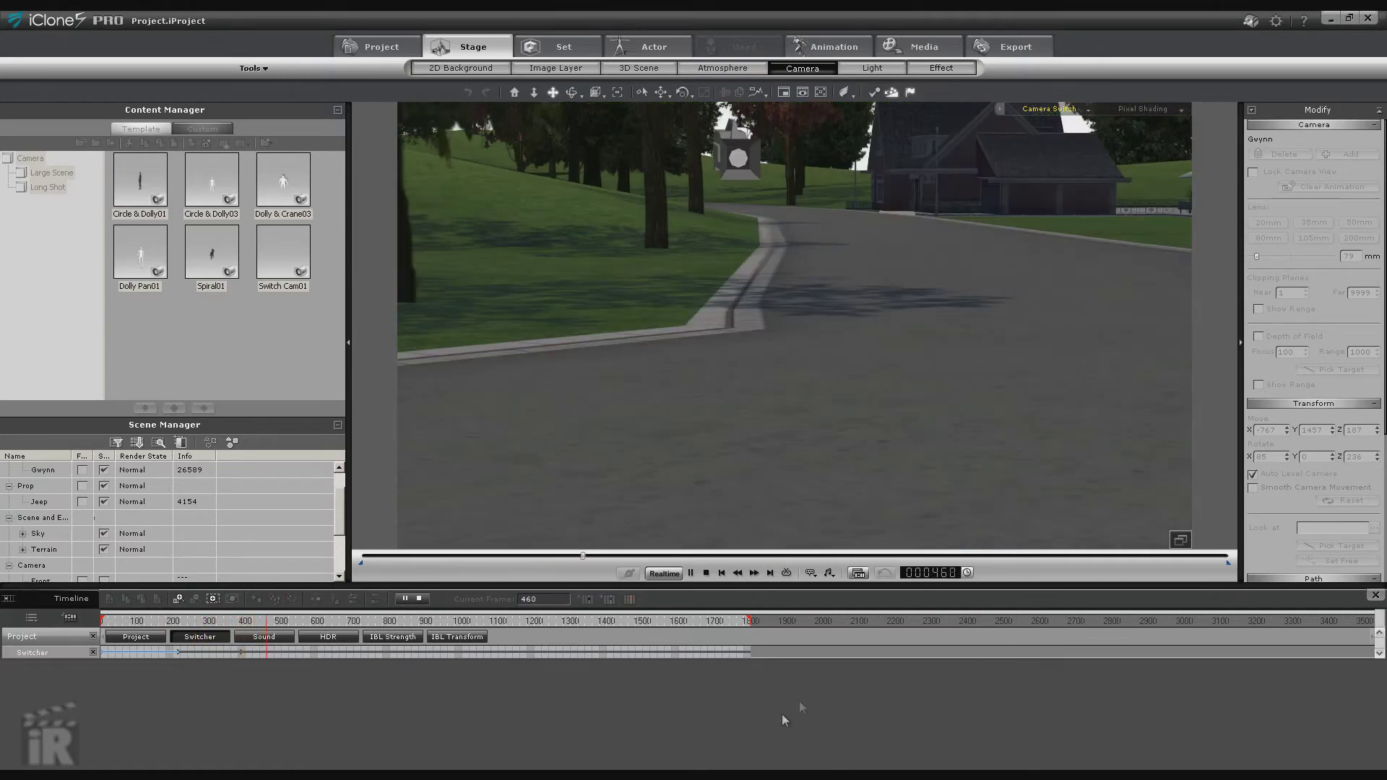
{"action": "left_click", "coordinate": [705, 573]}
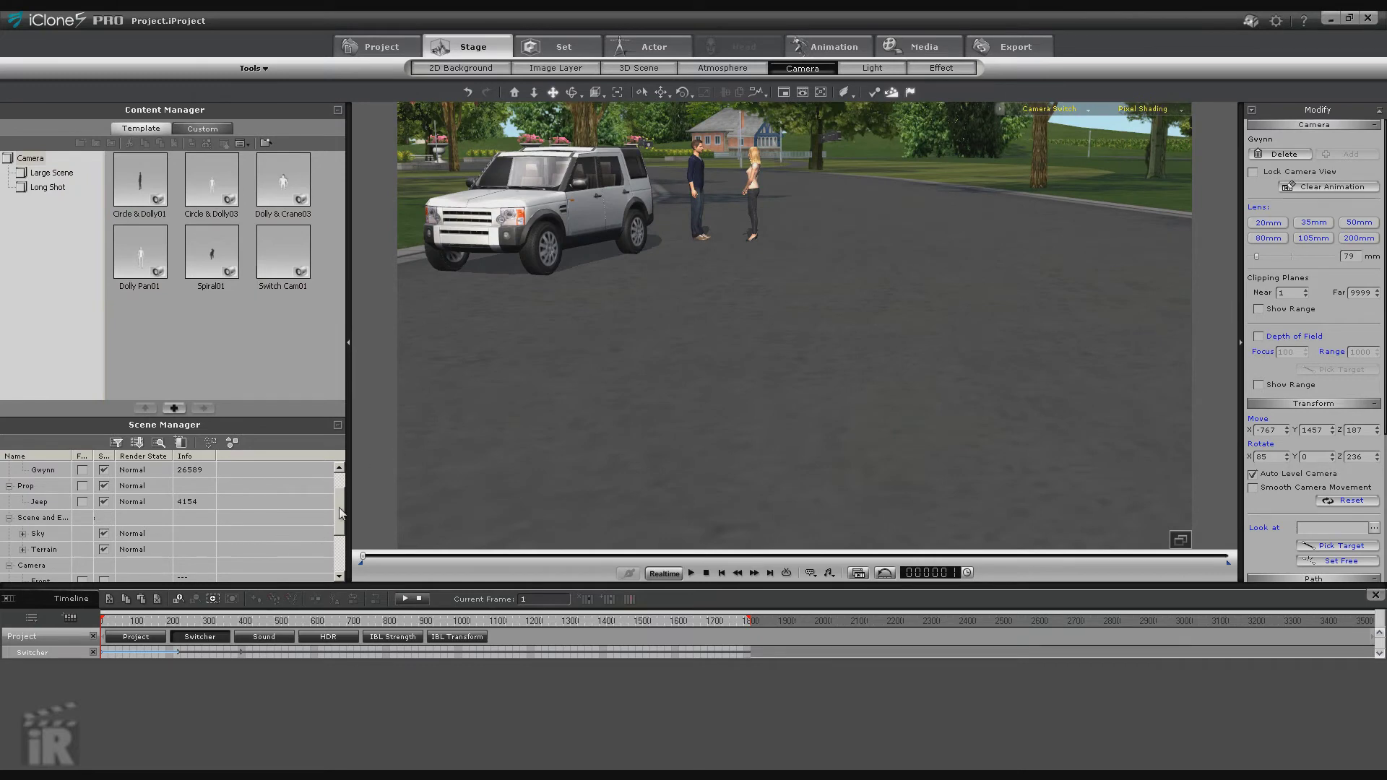
Select the Chuck camera in the Scene Manager and look through it.
{"action": "scroll", "coordinate": [341, 513], "scroll_direction": "down", "scroll_amount": 2}
{"action": "left_click", "coordinate": [225, 550]}
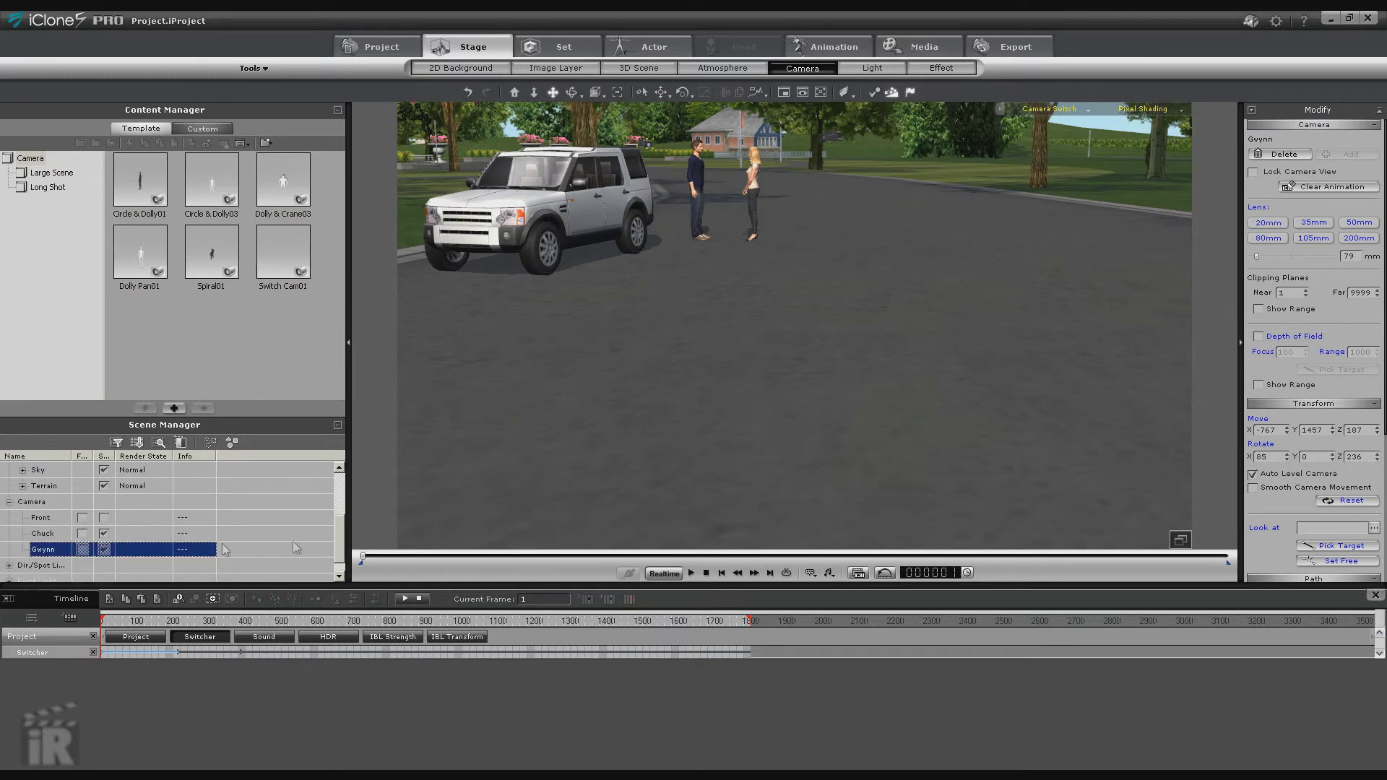
{"action": "left_click", "coordinate": [52, 534]}
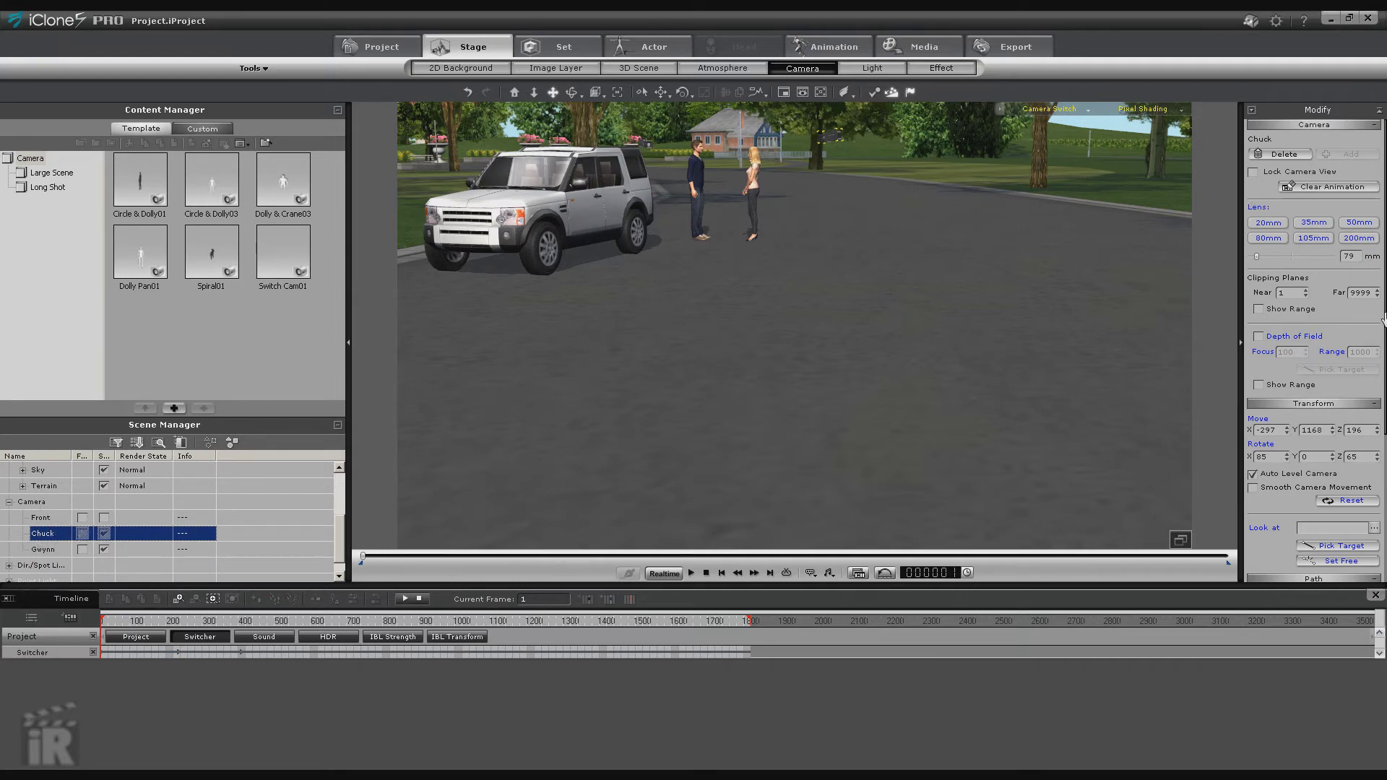
{"action": "scroll", "coordinate": [1384, 318], "scroll_direction": "down", "scroll_amount": 1}
{"action": "left_click", "coordinate": [1076, 109]}
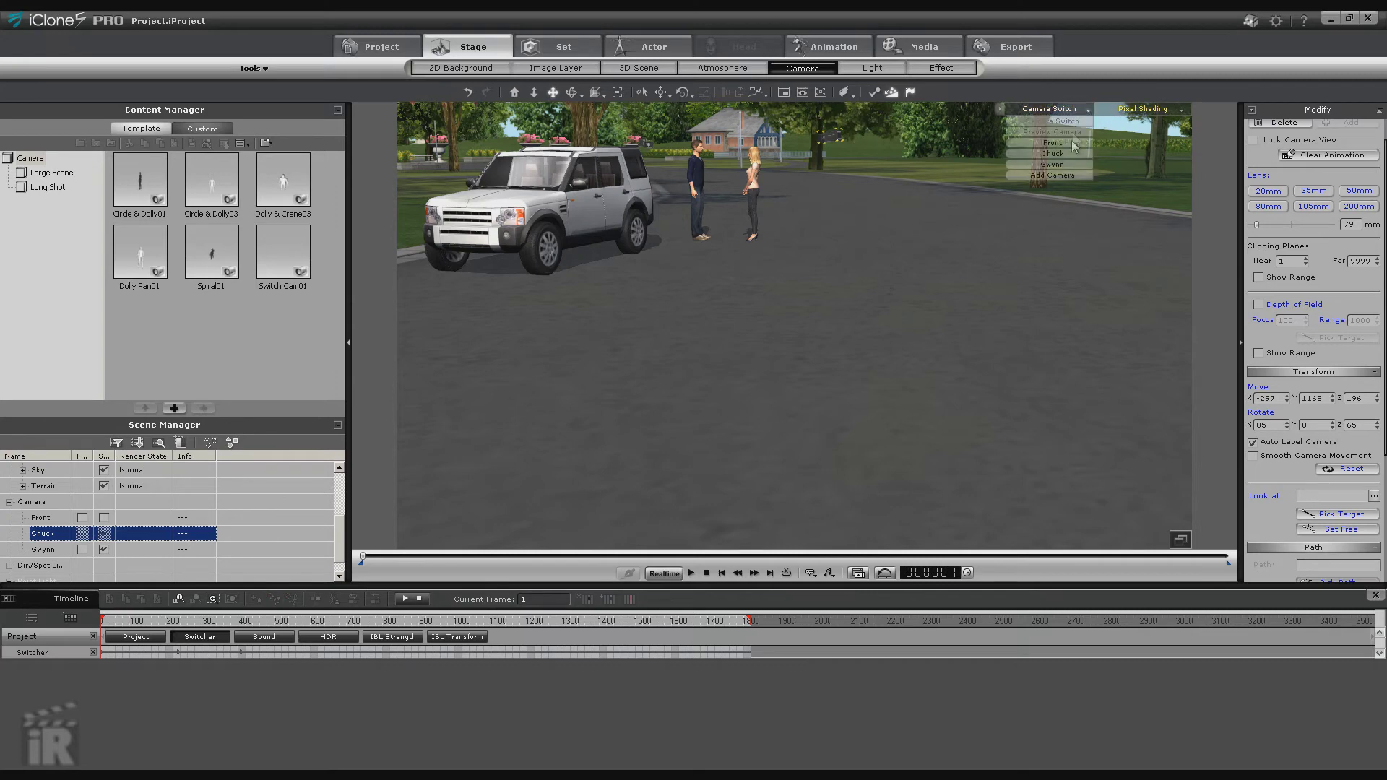
{"action": "left_click", "coordinate": [1053, 153]}
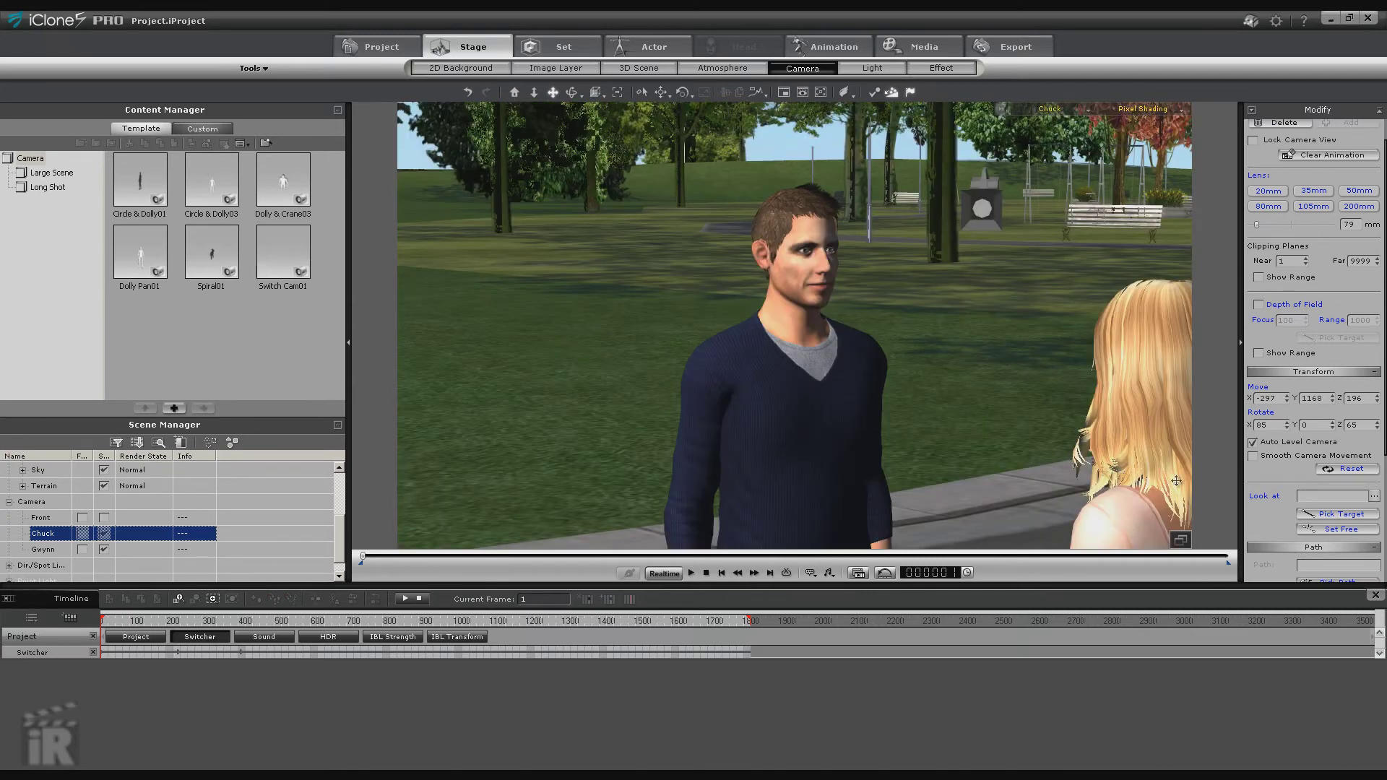
Parent the Chuck camera to the man, changing the bone from RL_Head to RL_BoneRoot, and test playback.
{"action": "scroll", "coordinate": [1384, 432], "scroll_direction": "down", "scroll_amount": 6}
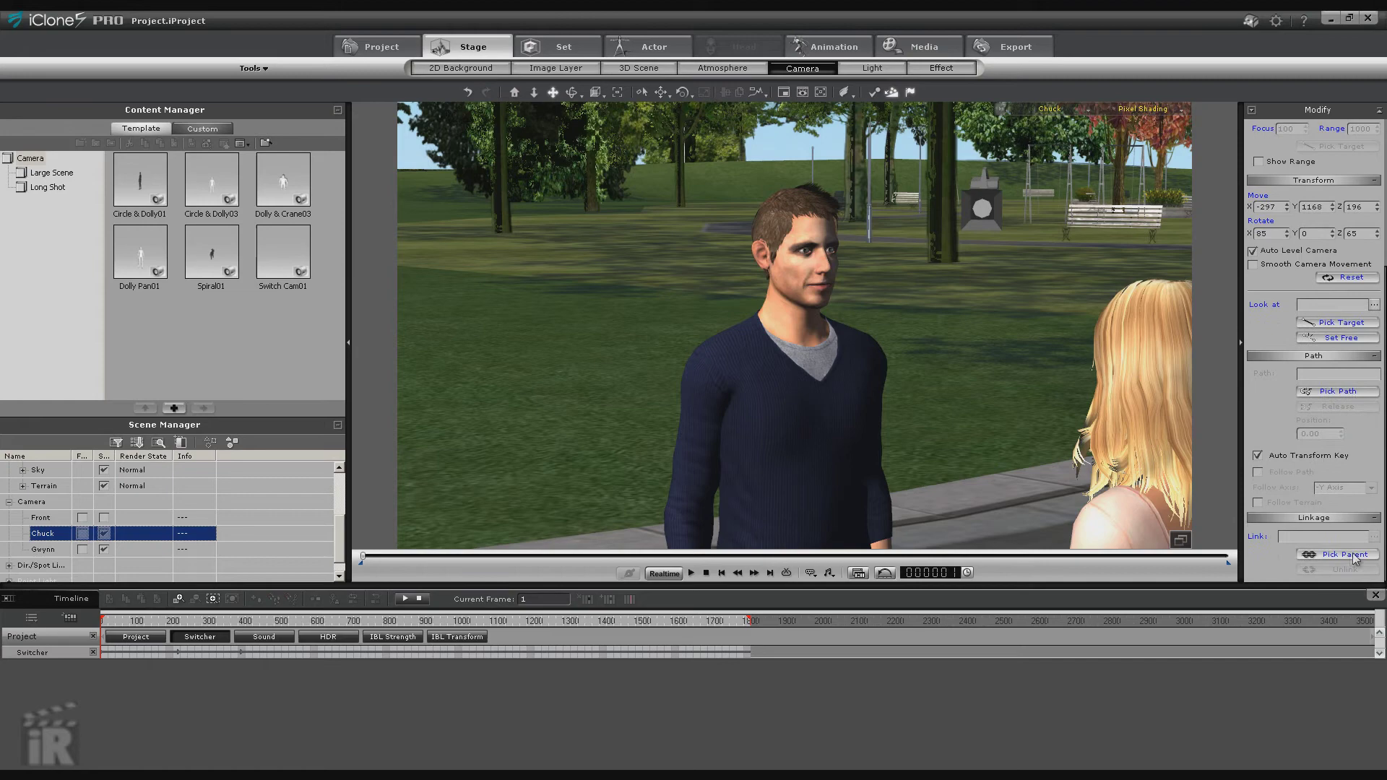
{"action": "left_click", "coordinate": [1348, 555]}
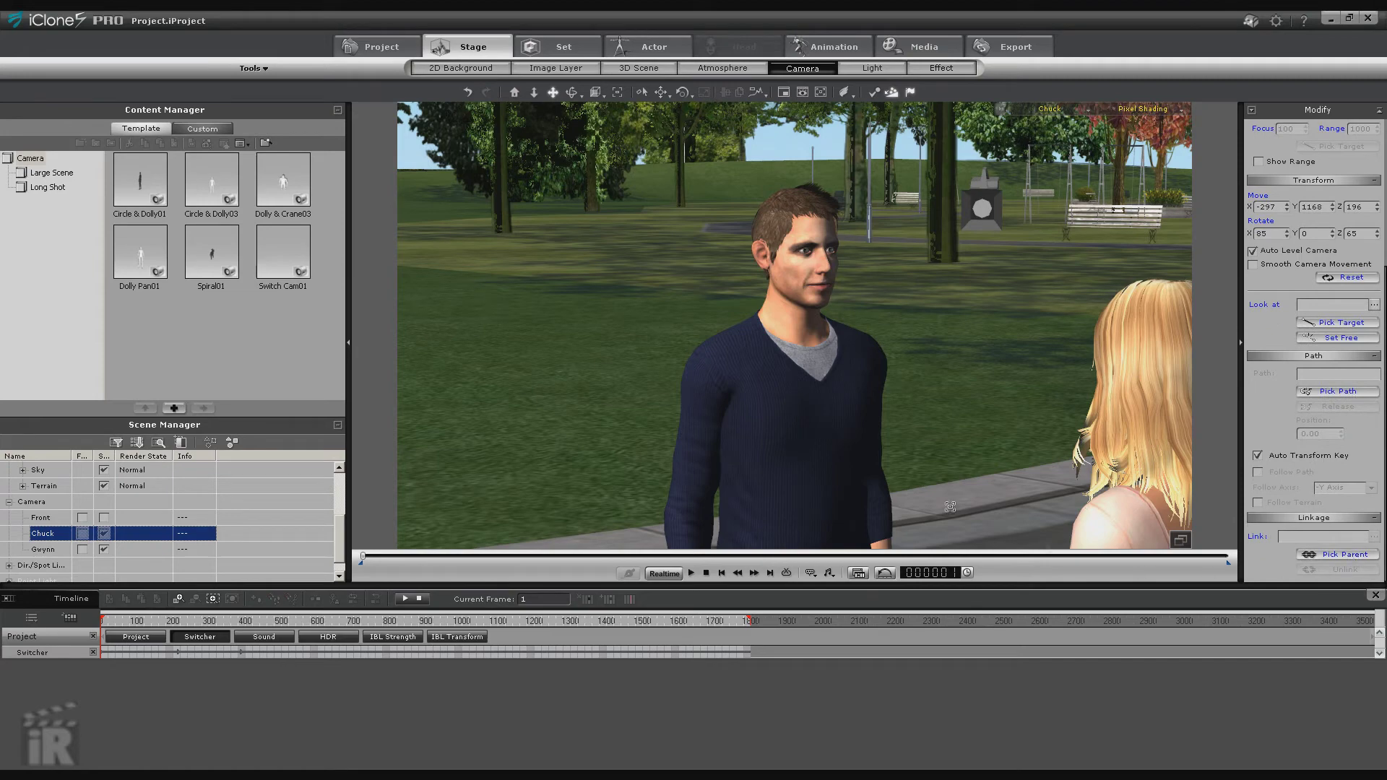
{"action": "left_click", "coordinate": [813, 266]}
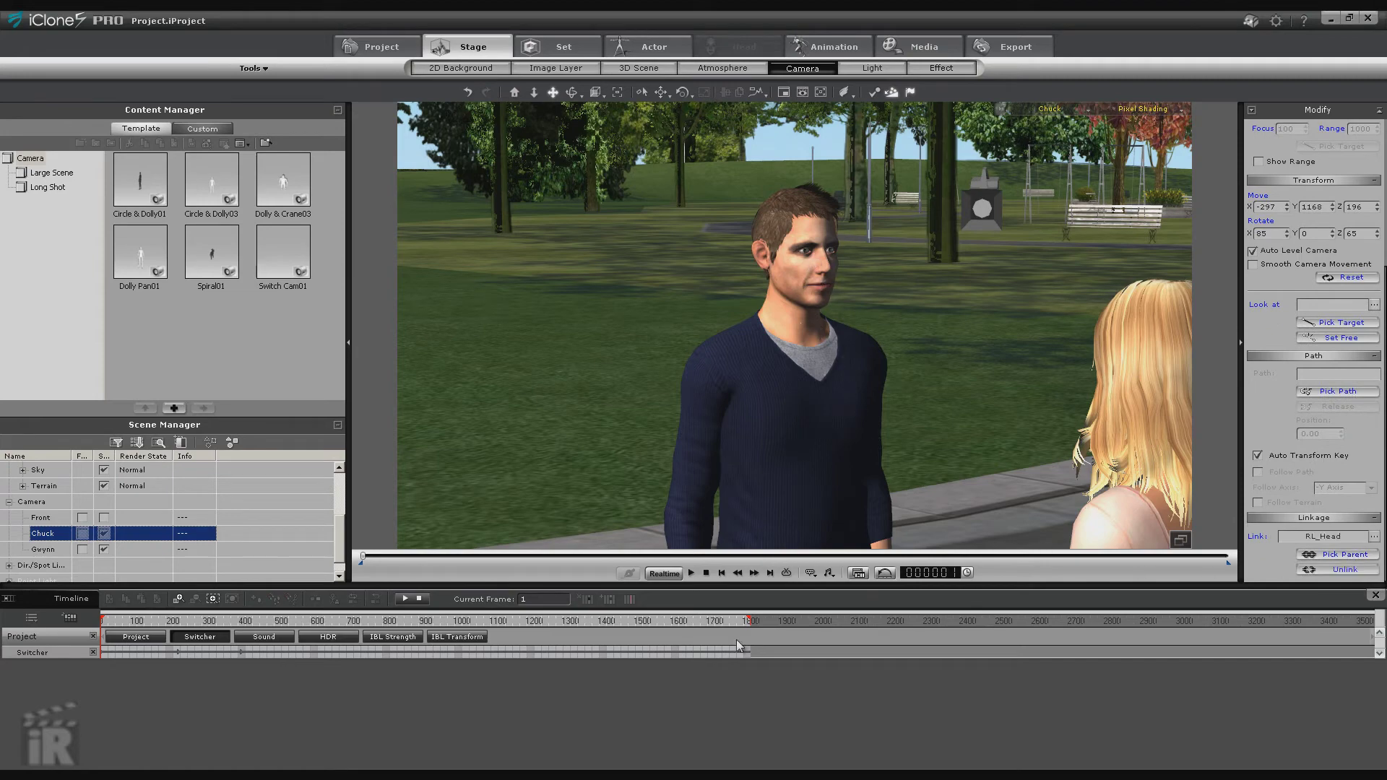
{"action": "left_click", "coordinate": [690, 573]}
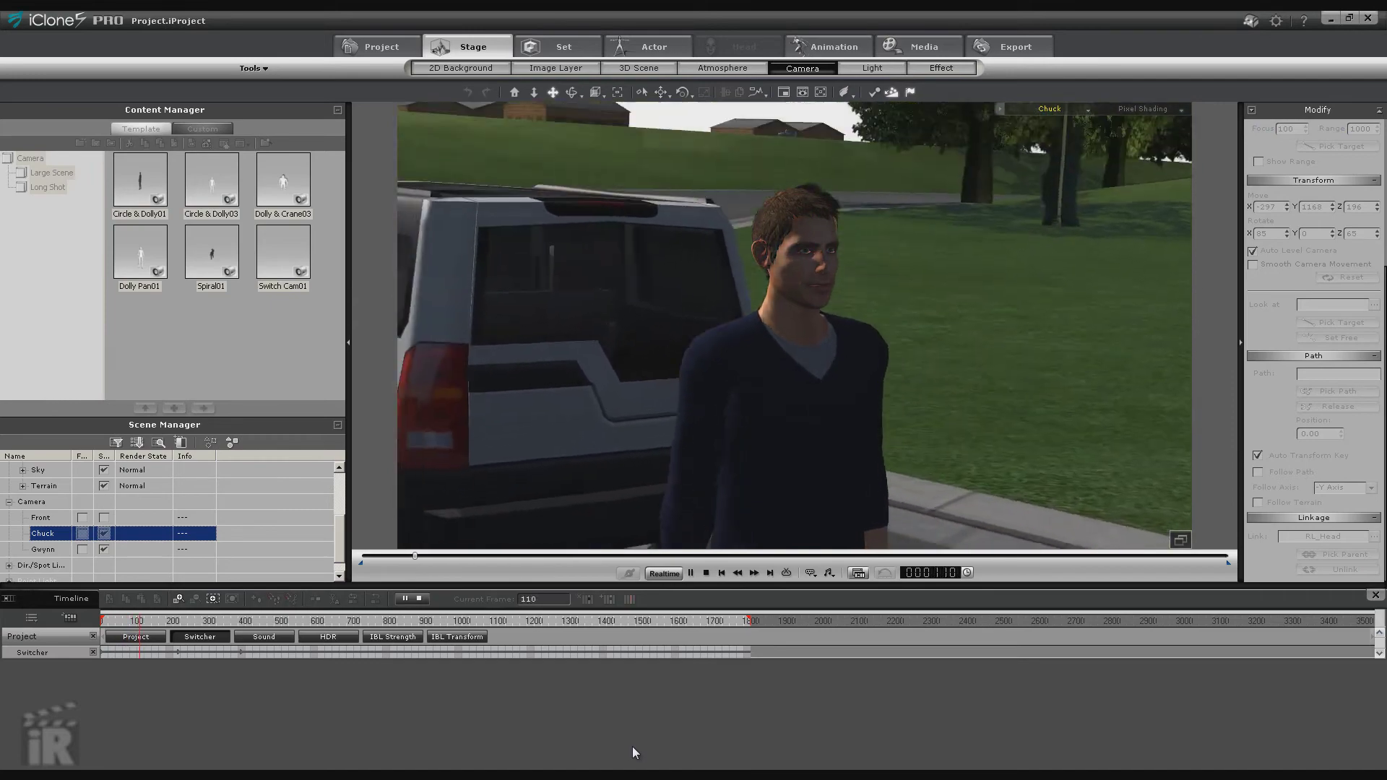
{"action": "left_click", "coordinate": [708, 573]}
{"action": "left_click", "coordinate": [1374, 536]}
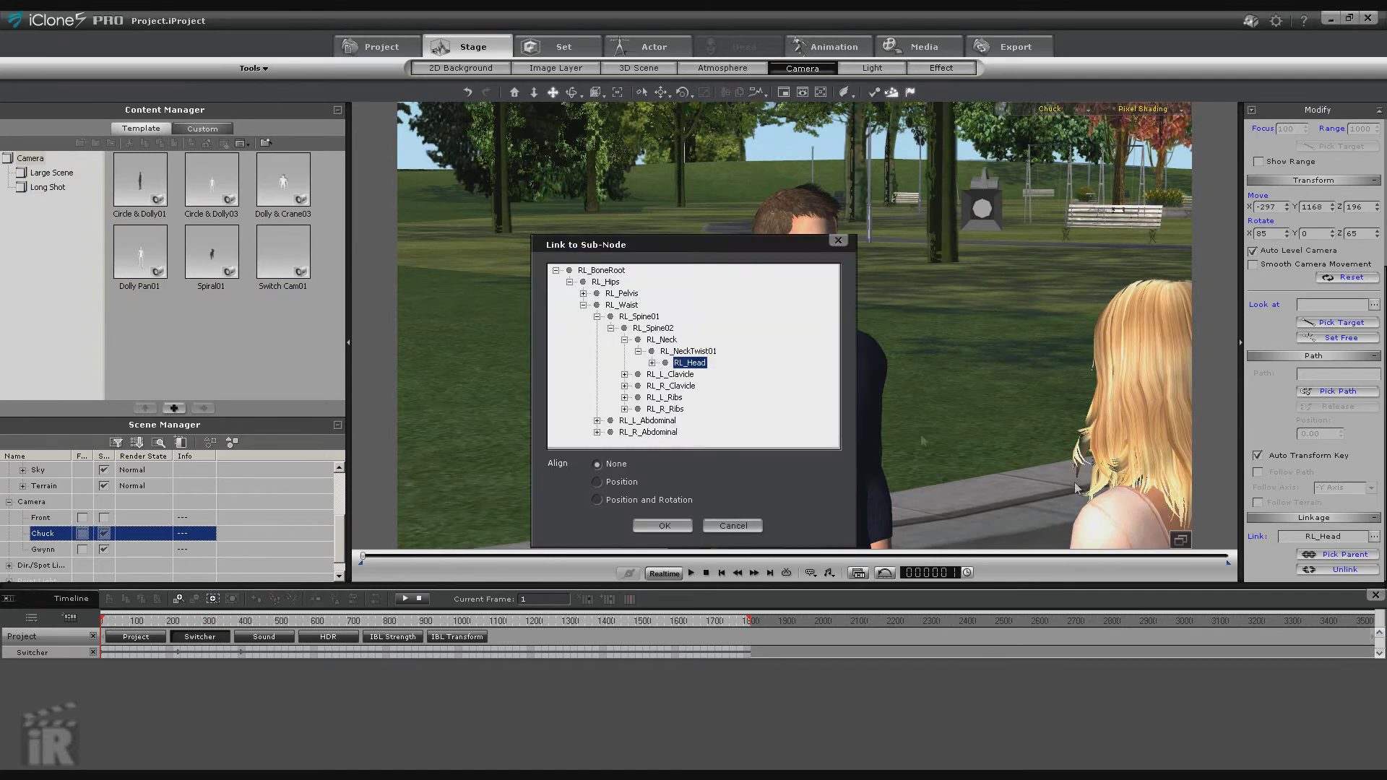
{"action": "left_click", "coordinate": [607, 271]}
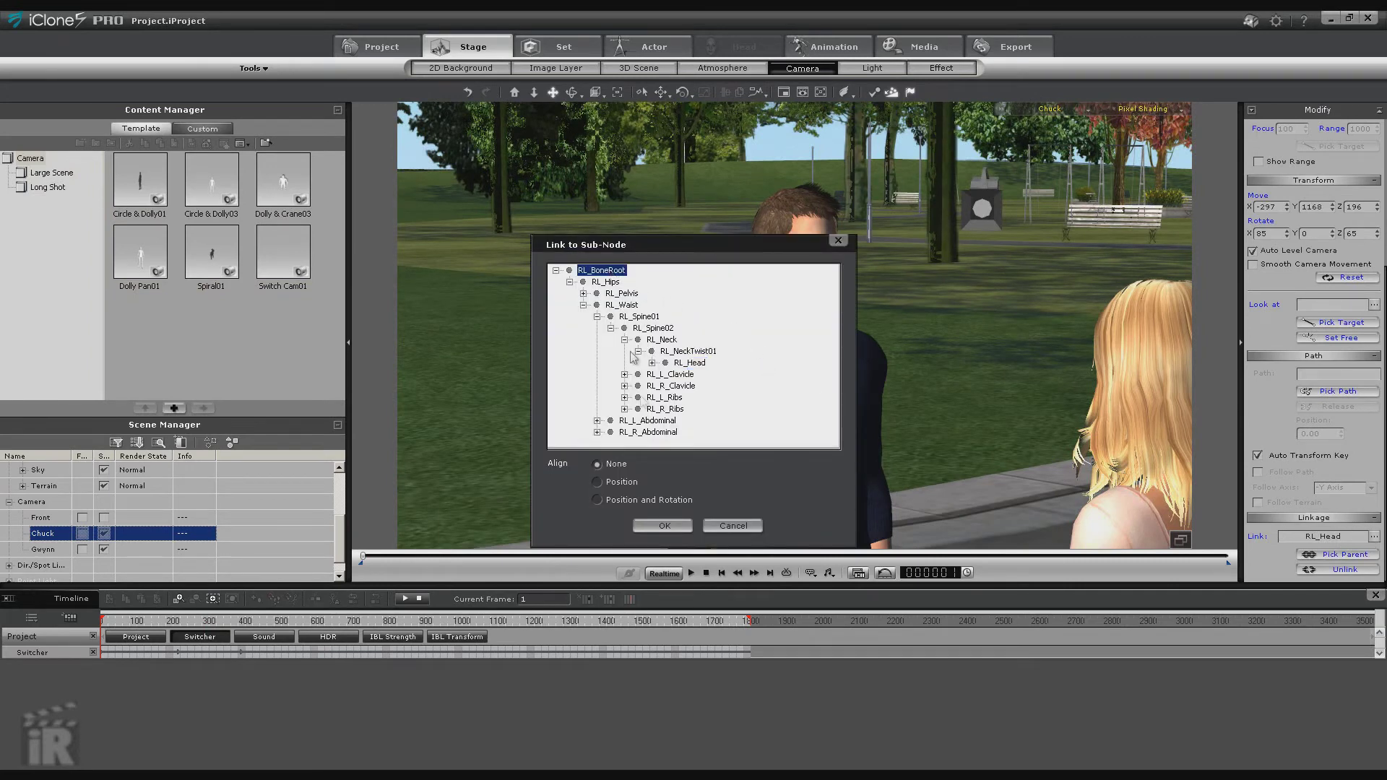
{"action": "left_click", "coordinate": [664, 526]}
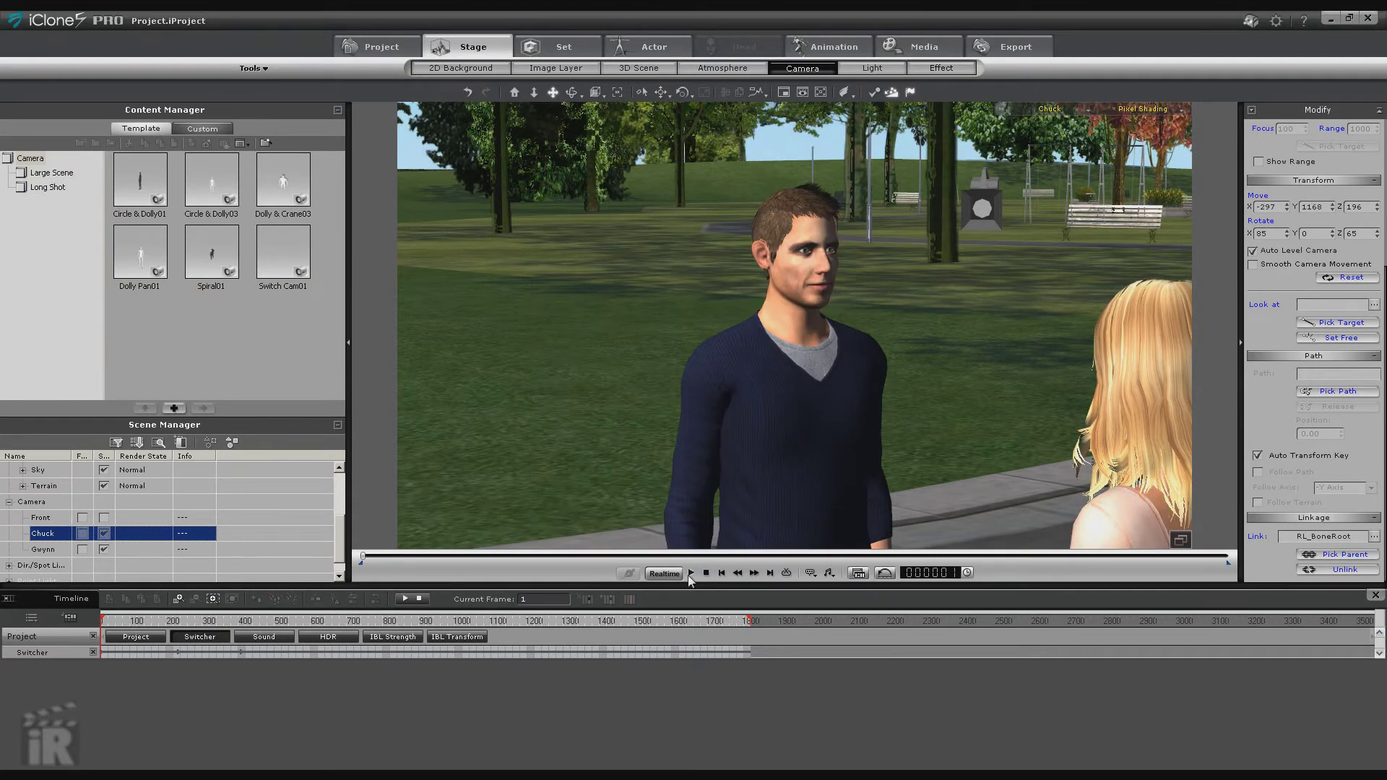
{"action": "left_click", "coordinate": [691, 573]}
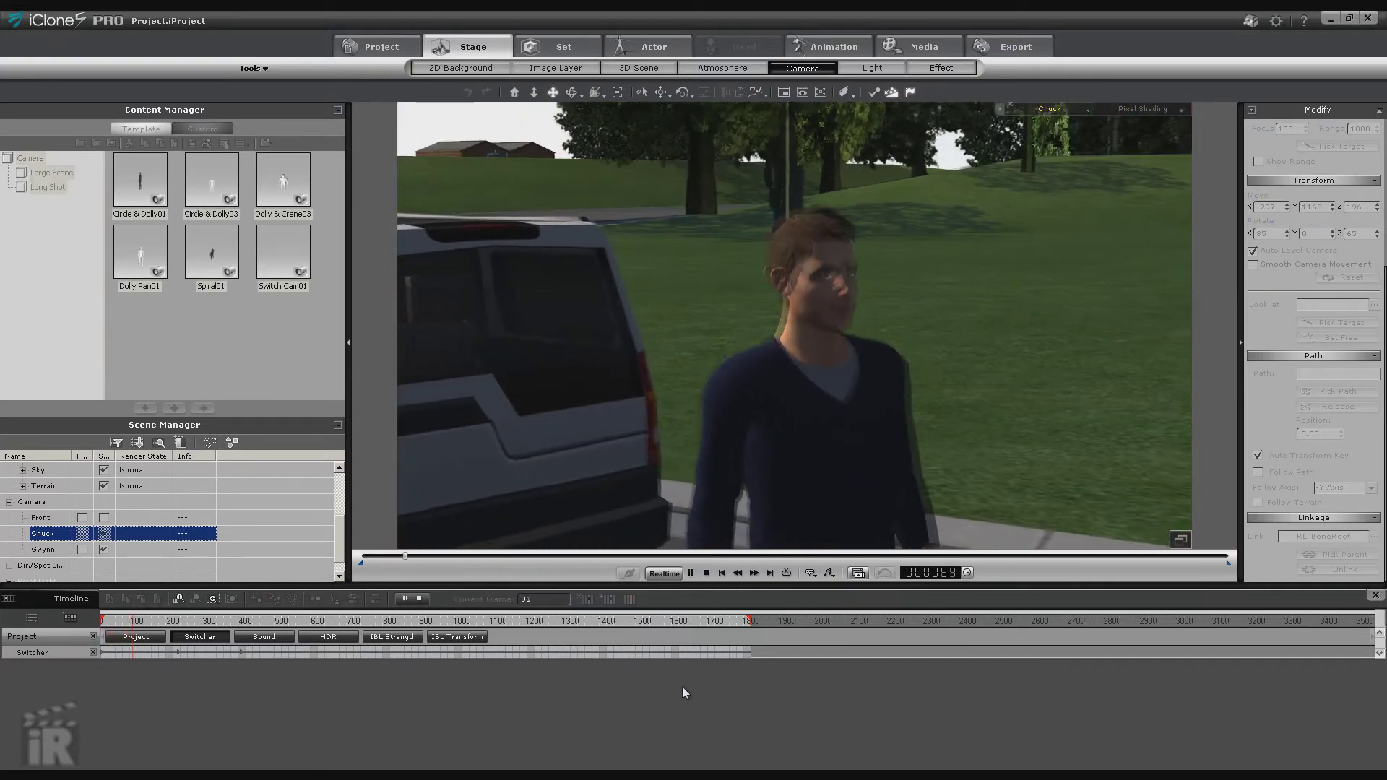
{"action": "left_click", "coordinate": [707, 573]}
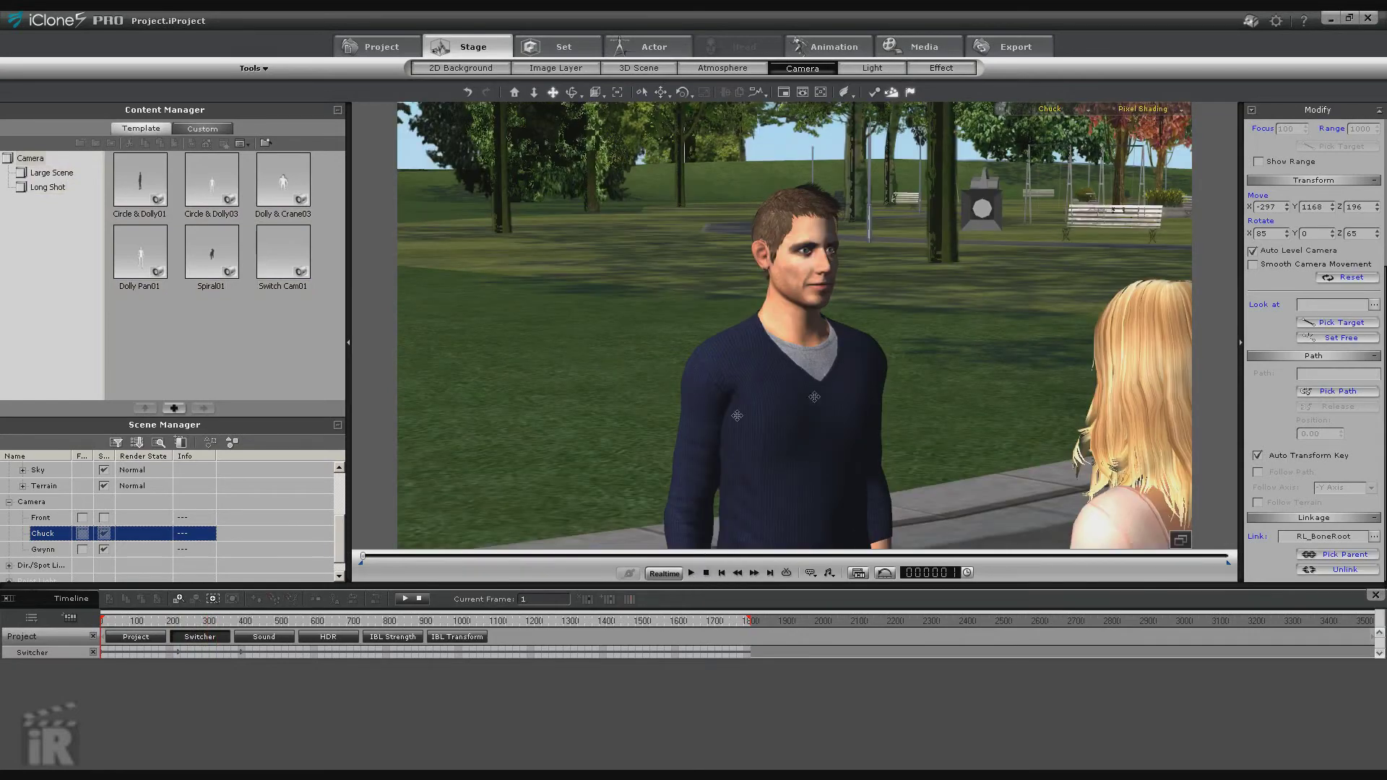
Select the Gwynn camera and look through it.
{"action": "left_click", "coordinate": [43, 549]}
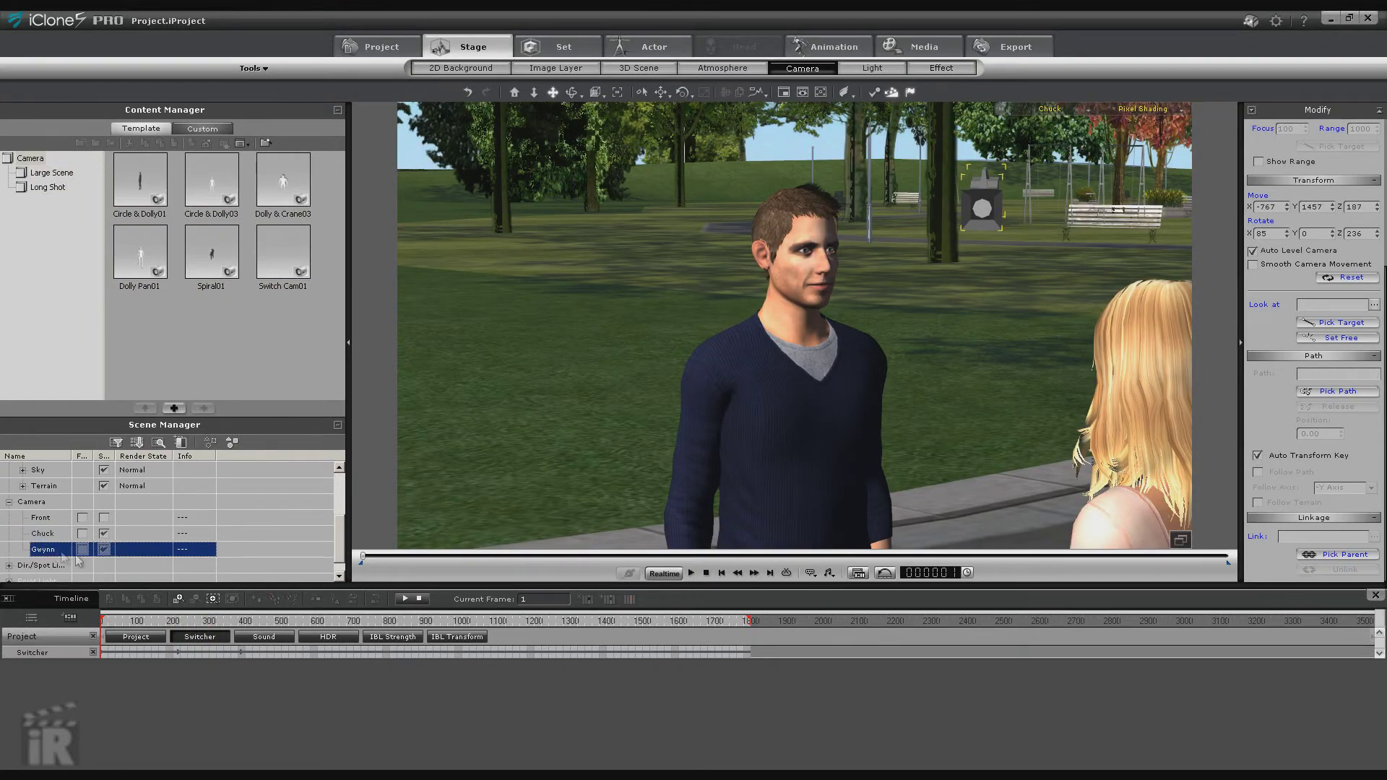
{"action": "left_click", "coordinate": [1088, 111]}
{"action": "left_click", "coordinate": [1061, 165]}
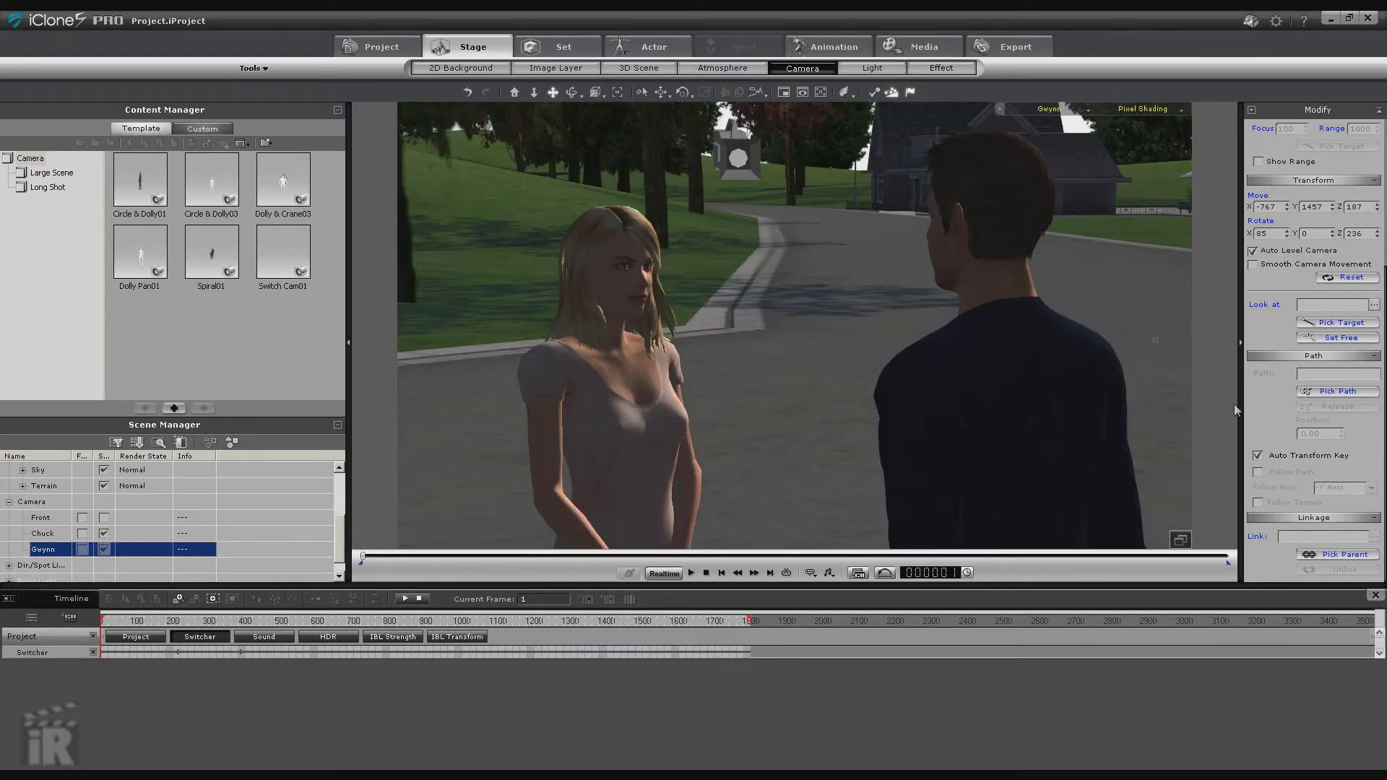
Parent the Gwynn camera to the woman's RL_BoneRoot, test playback, then select the woman.
{"action": "left_click", "coordinate": [1344, 557]}
{"action": "left_click", "coordinate": [639, 258]}
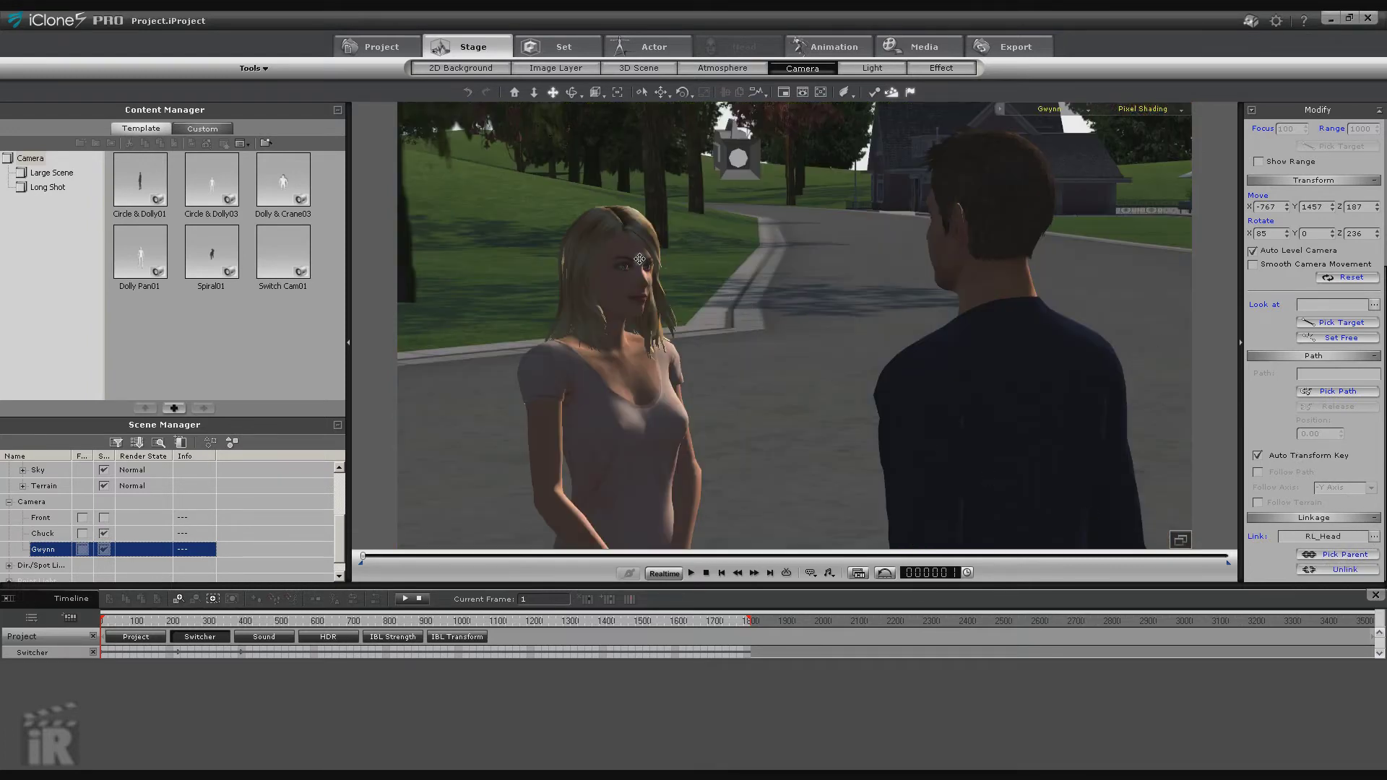
{"action": "left_click", "coordinate": [1374, 537]}
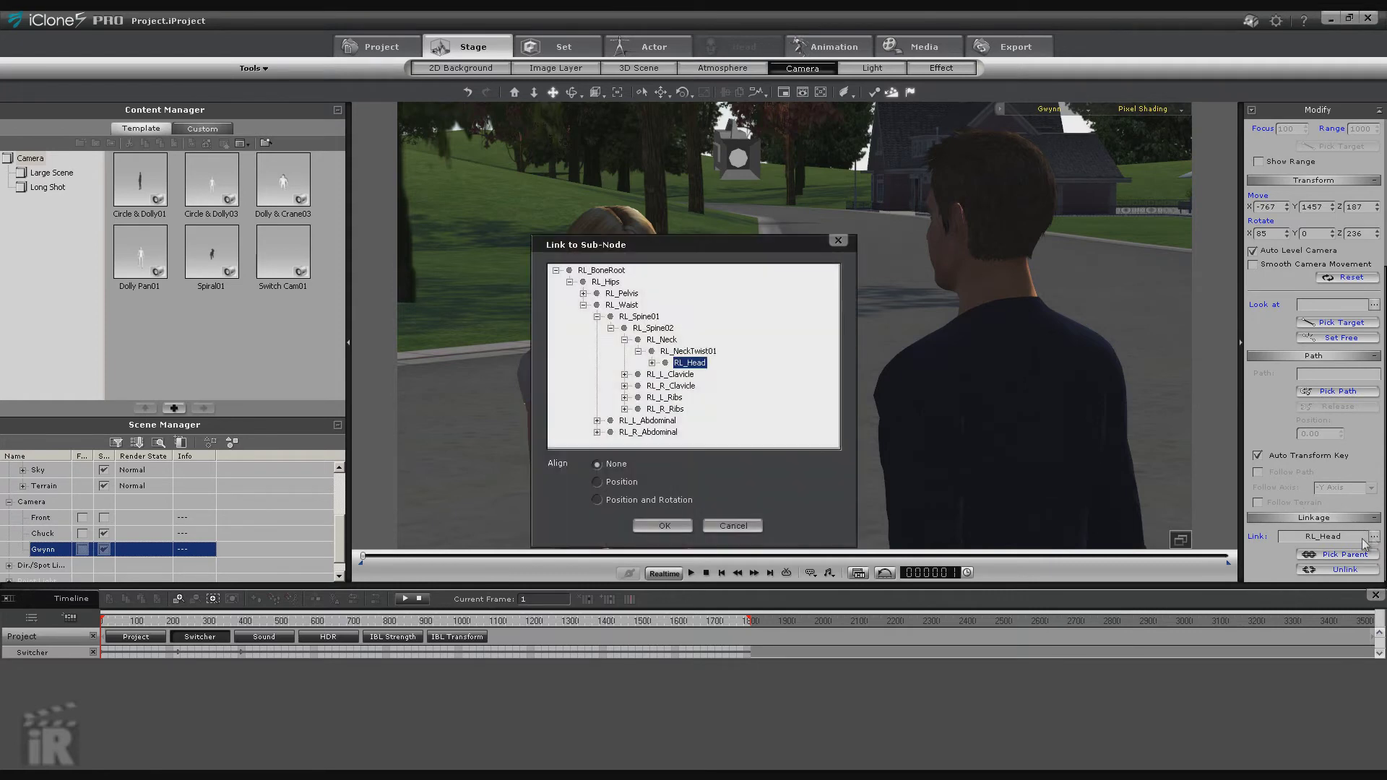
{"action": "left_click", "coordinate": [605, 270]}
{"action": "left_click", "coordinate": [661, 526]}
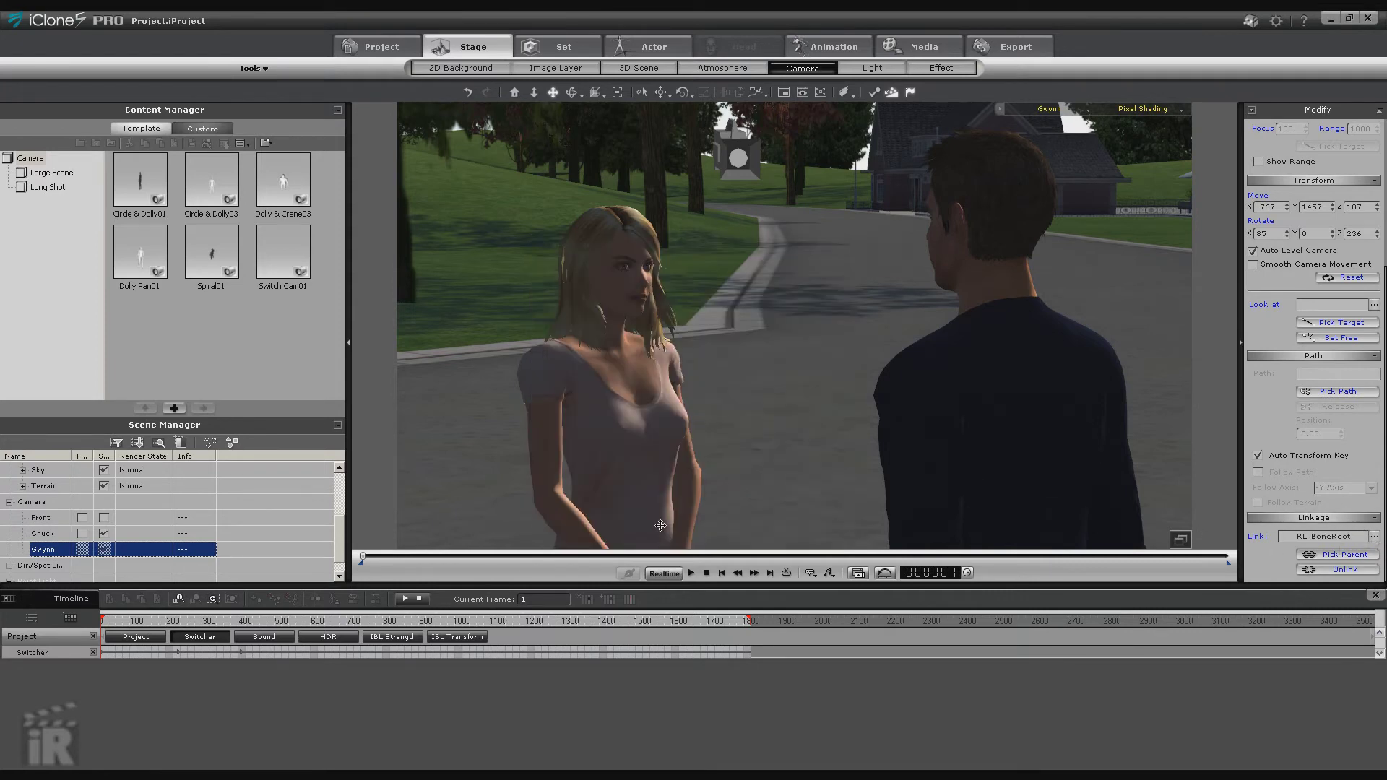
{"action": "left_click", "coordinate": [692, 572]}
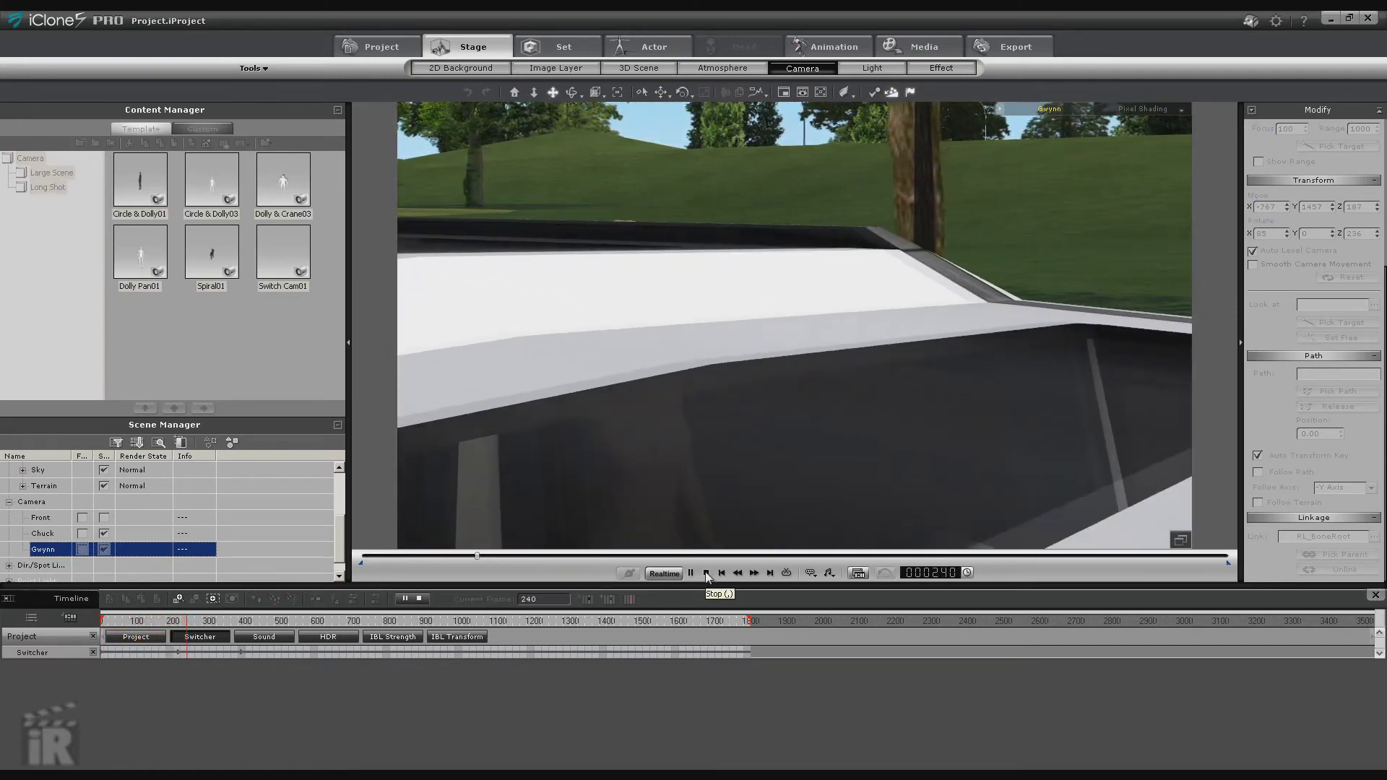
{"action": "left_click", "coordinate": [705, 572]}
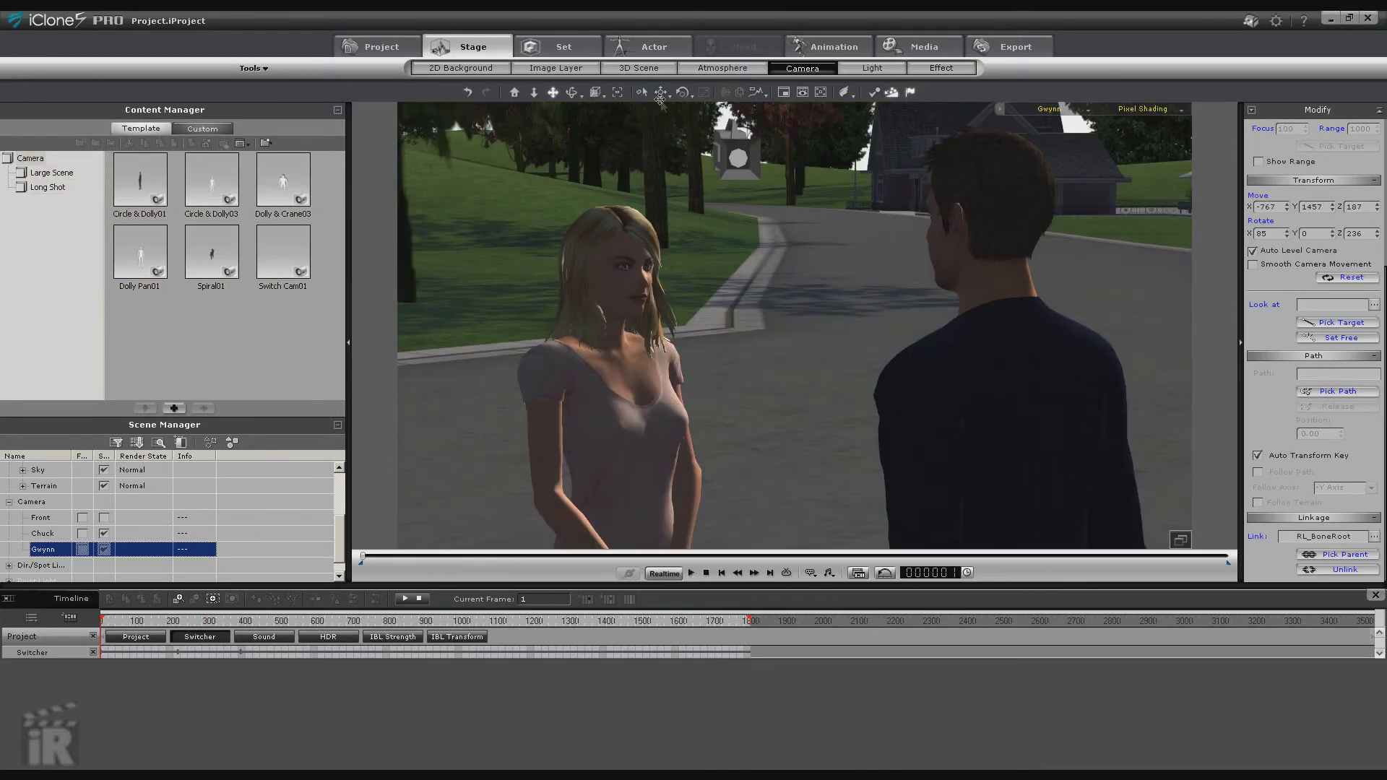
{"action": "left_click", "coordinate": [609, 300]}
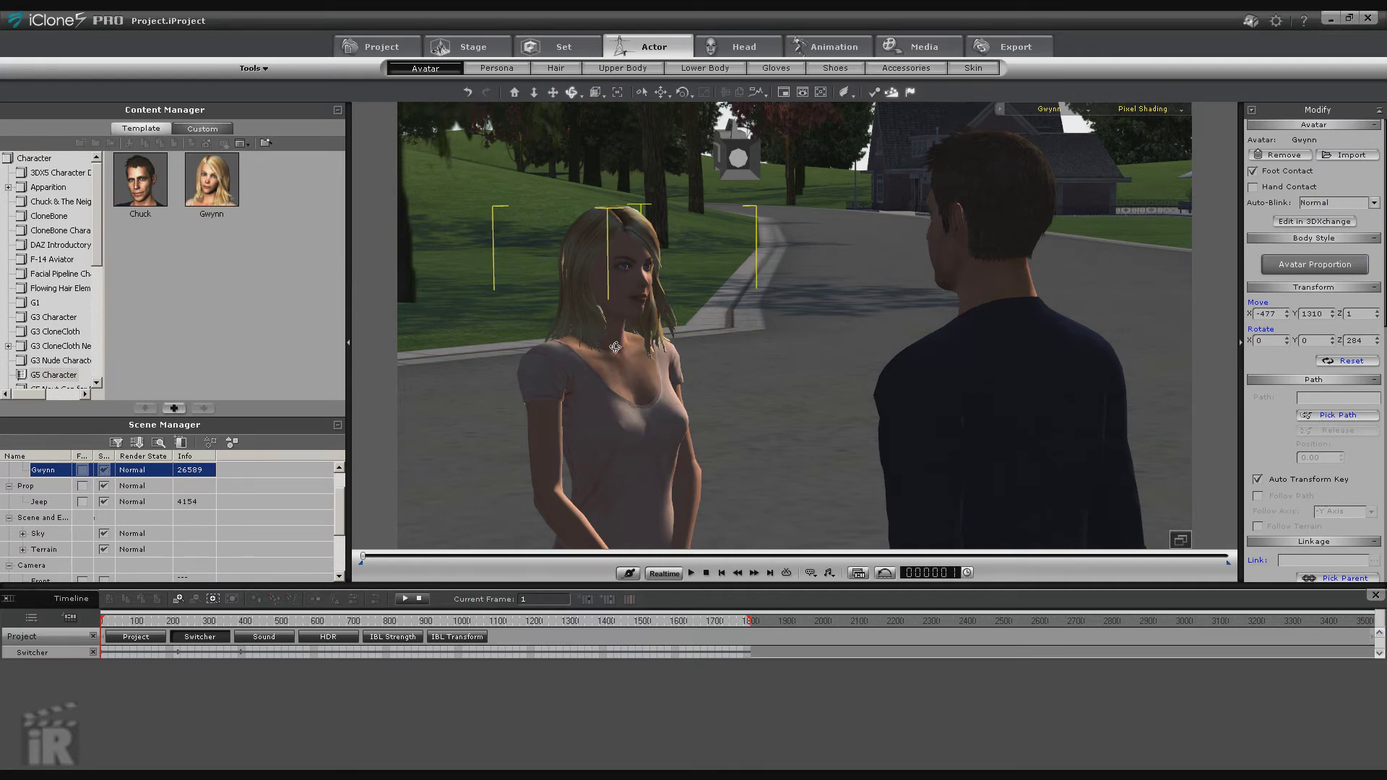
Reselect Gwynn and orbit the Gwynn camera to look past her toward the man.
{"action": "left_click", "coordinate": [876, 177]}
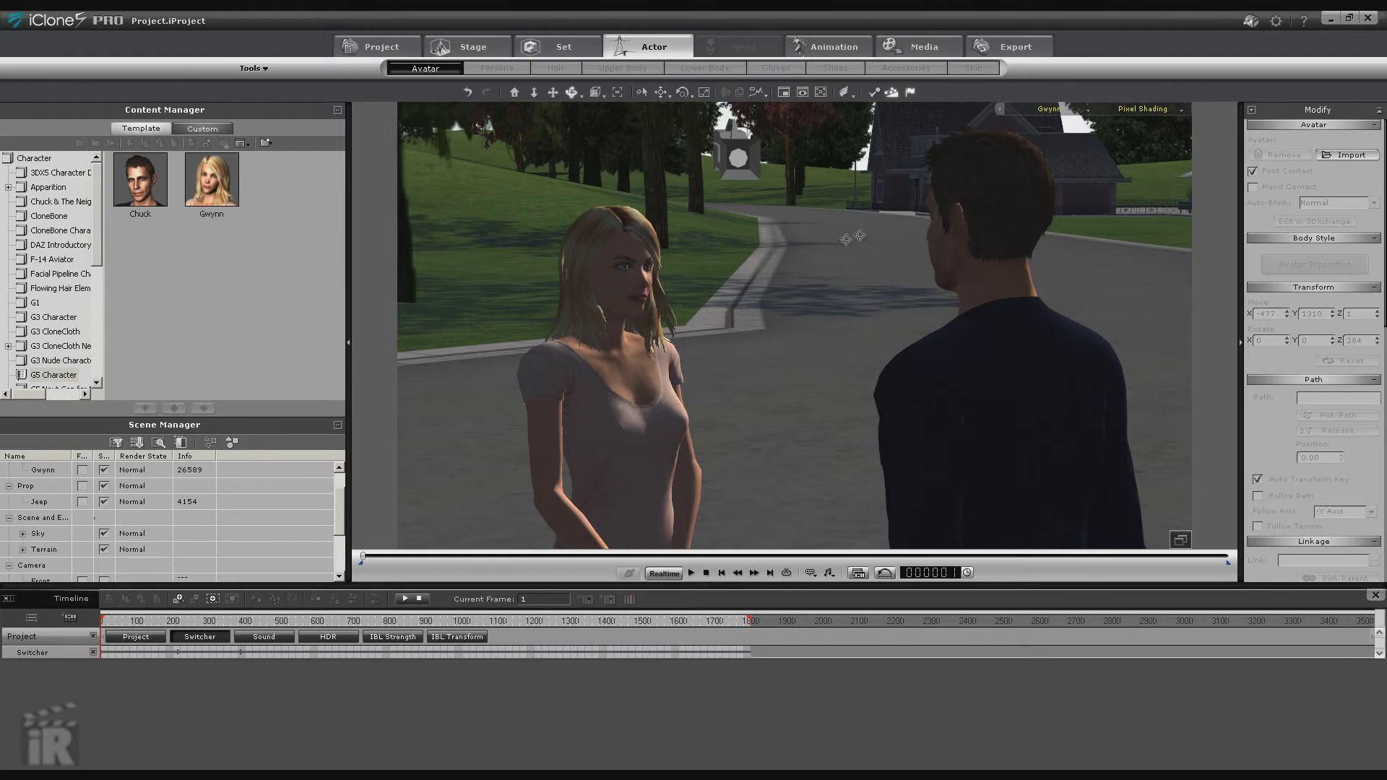
{"action": "left_click", "coordinate": [624, 332]}
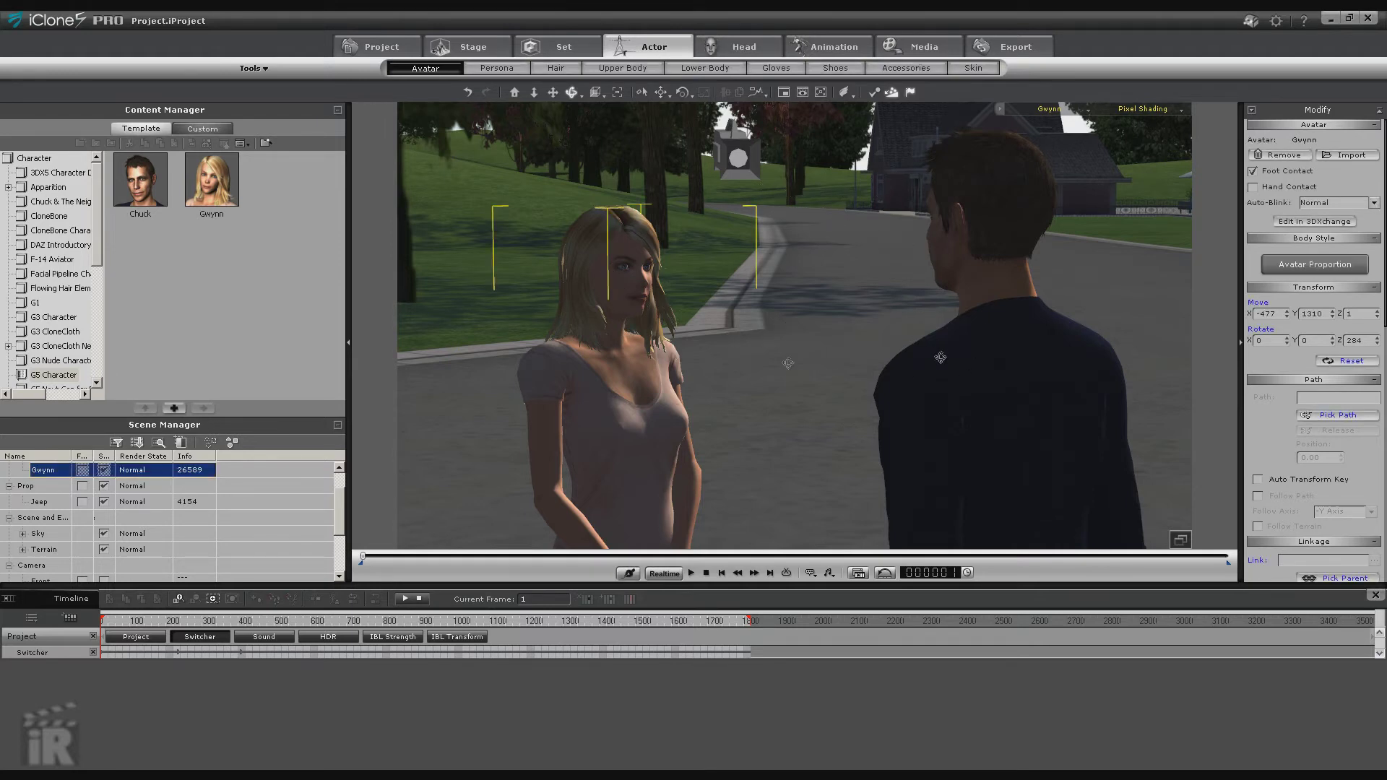
{"action": "right_click_drag", "start_coordinate": [605, 338], "coordinate": [877, 348]}
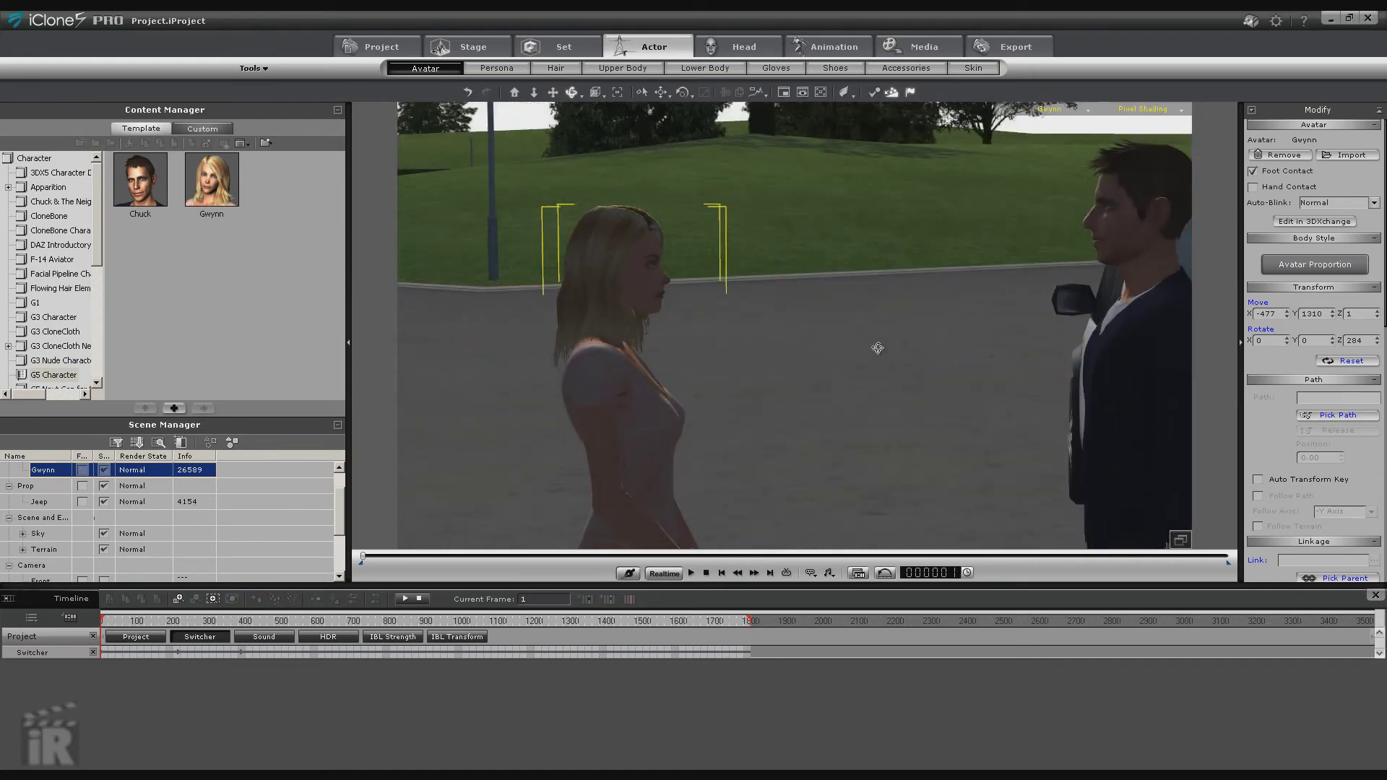
{"action": "right_click_drag", "start_coordinate": [675, 367], "coordinate": [300, 367]}
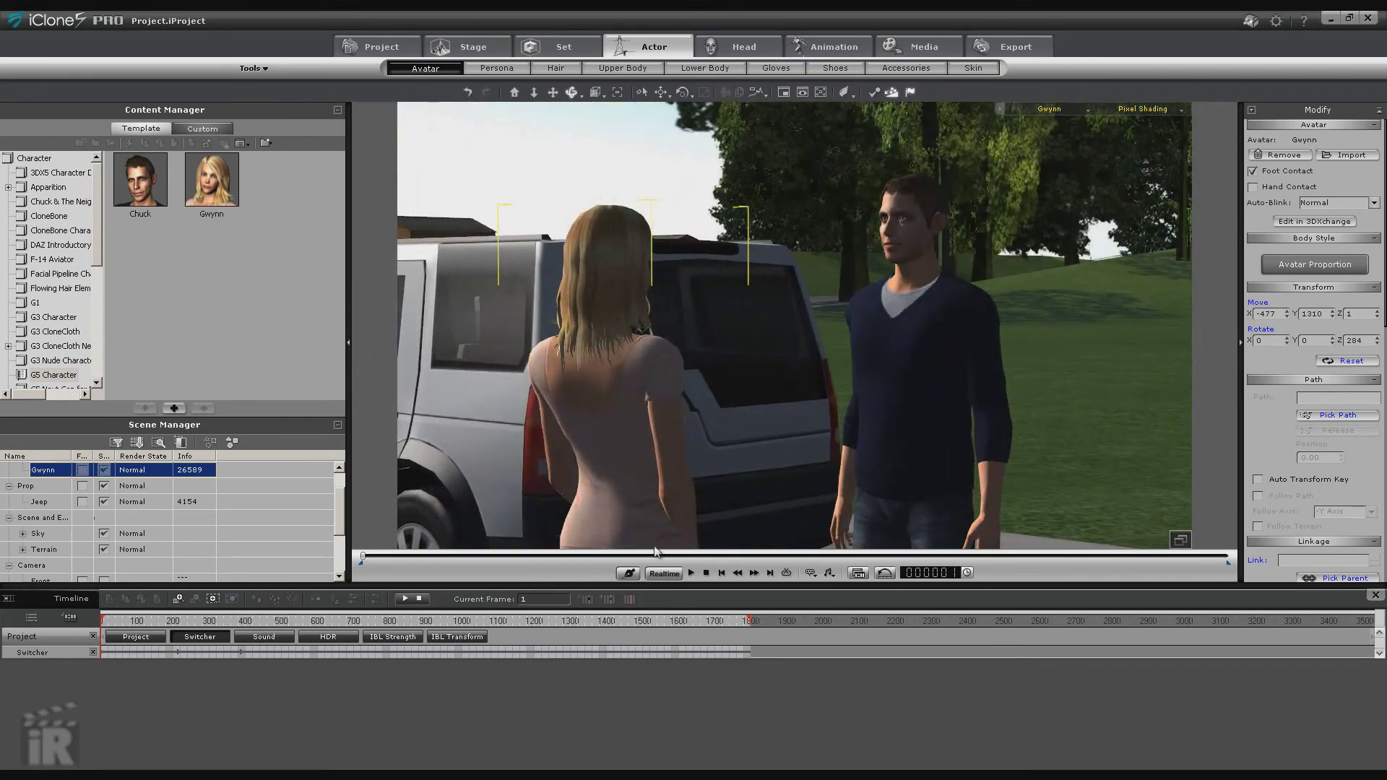
Preview the shot repeatedly, adjusting the orbit so the man stands beside Gwynn.
{"action": "left_click", "coordinate": [691, 572]}
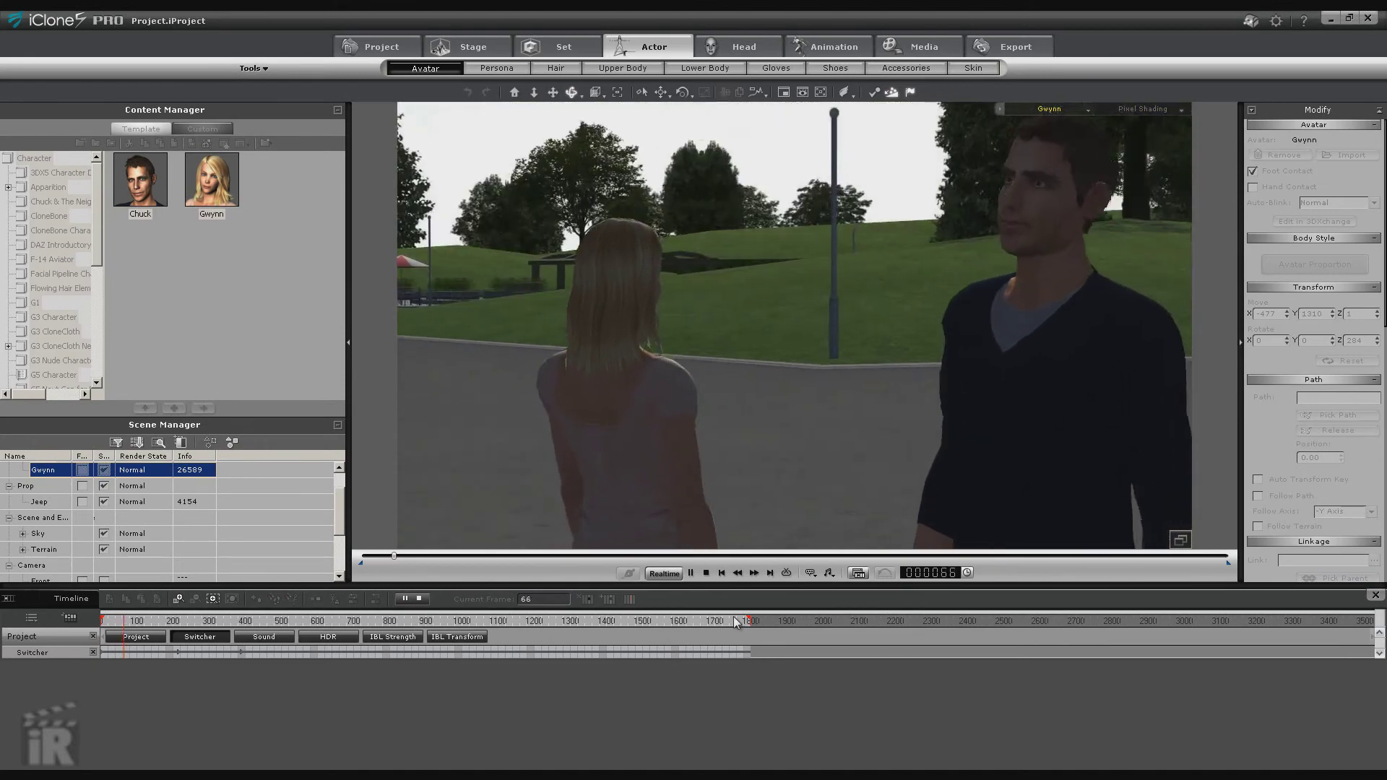
{"action": "left_click", "coordinate": [706, 572]}
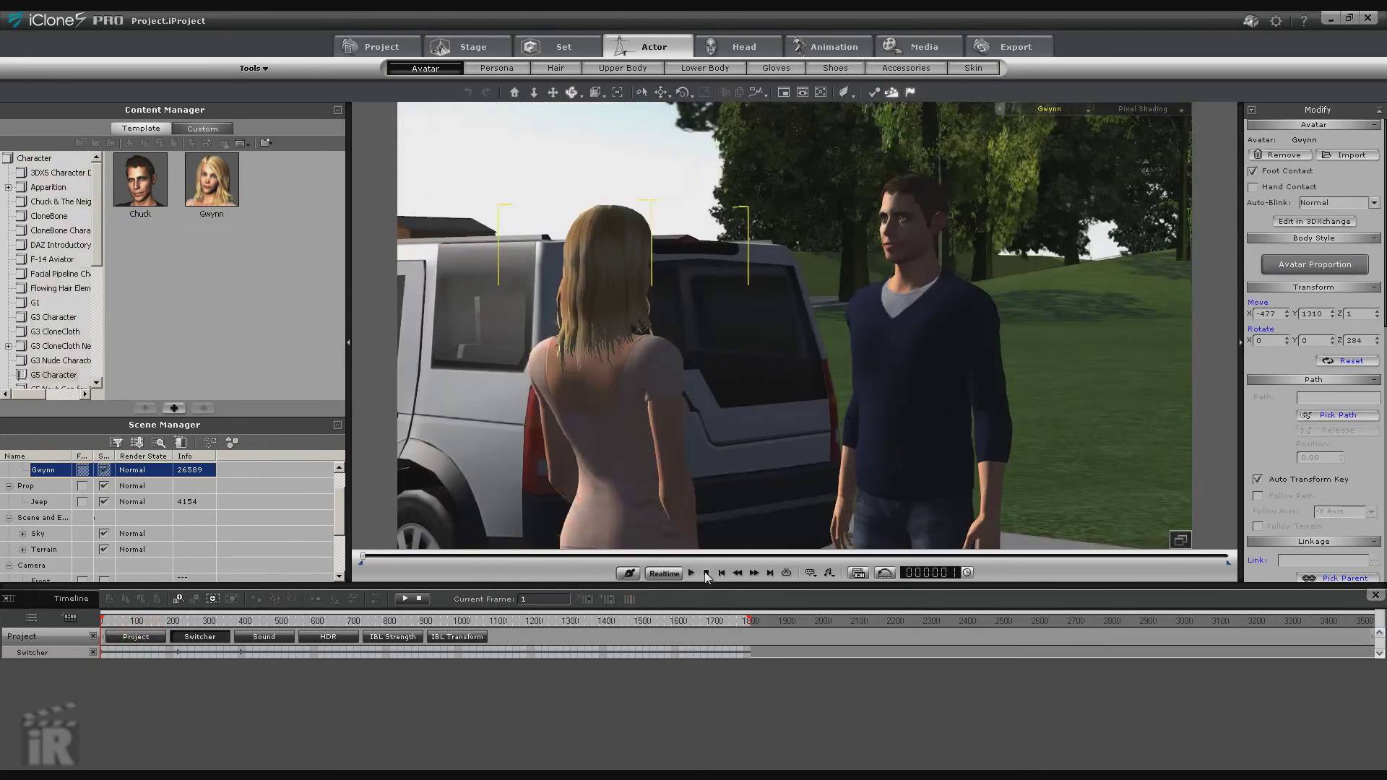
{"action": "right_click_drag", "start_coordinate": [699, 346], "coordinate": [751, 354]}
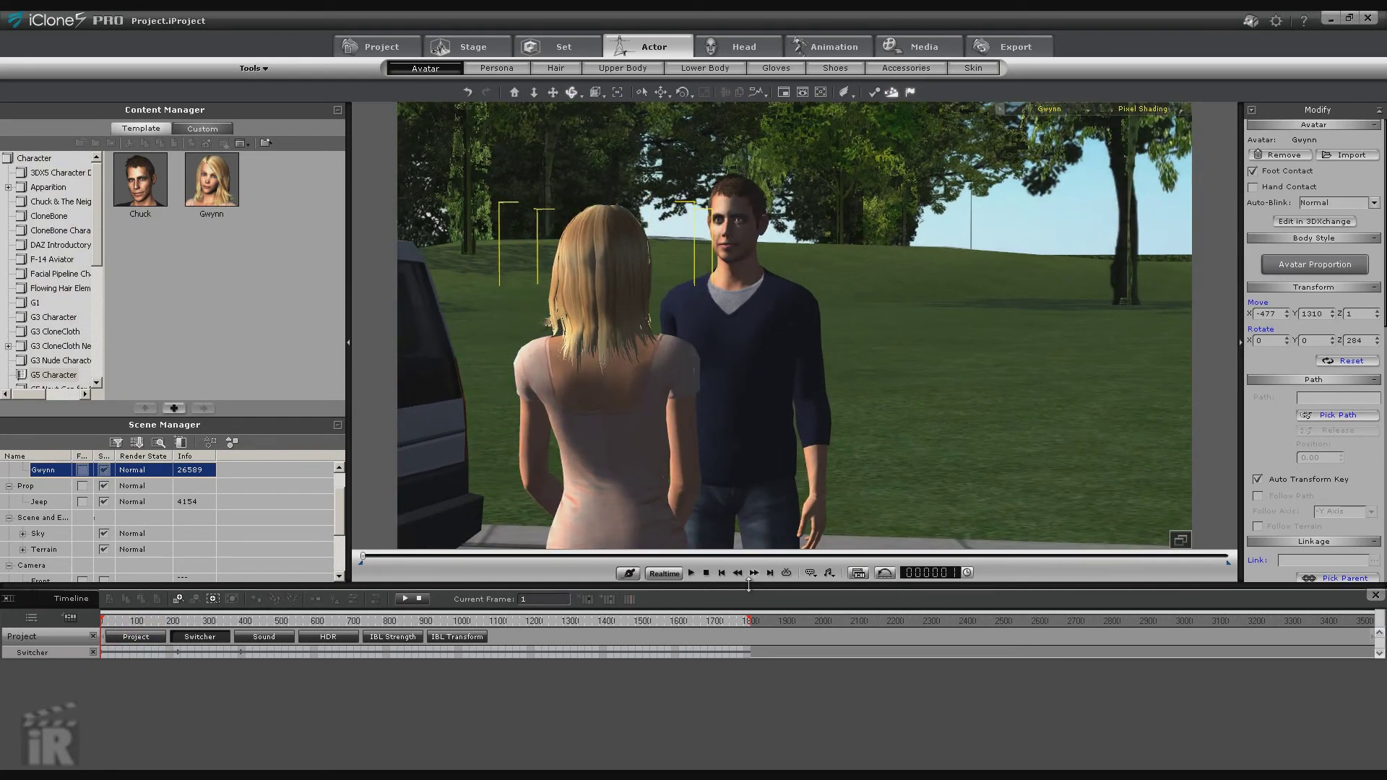
{"action": "left_click", "coordinate": [692, 571]}
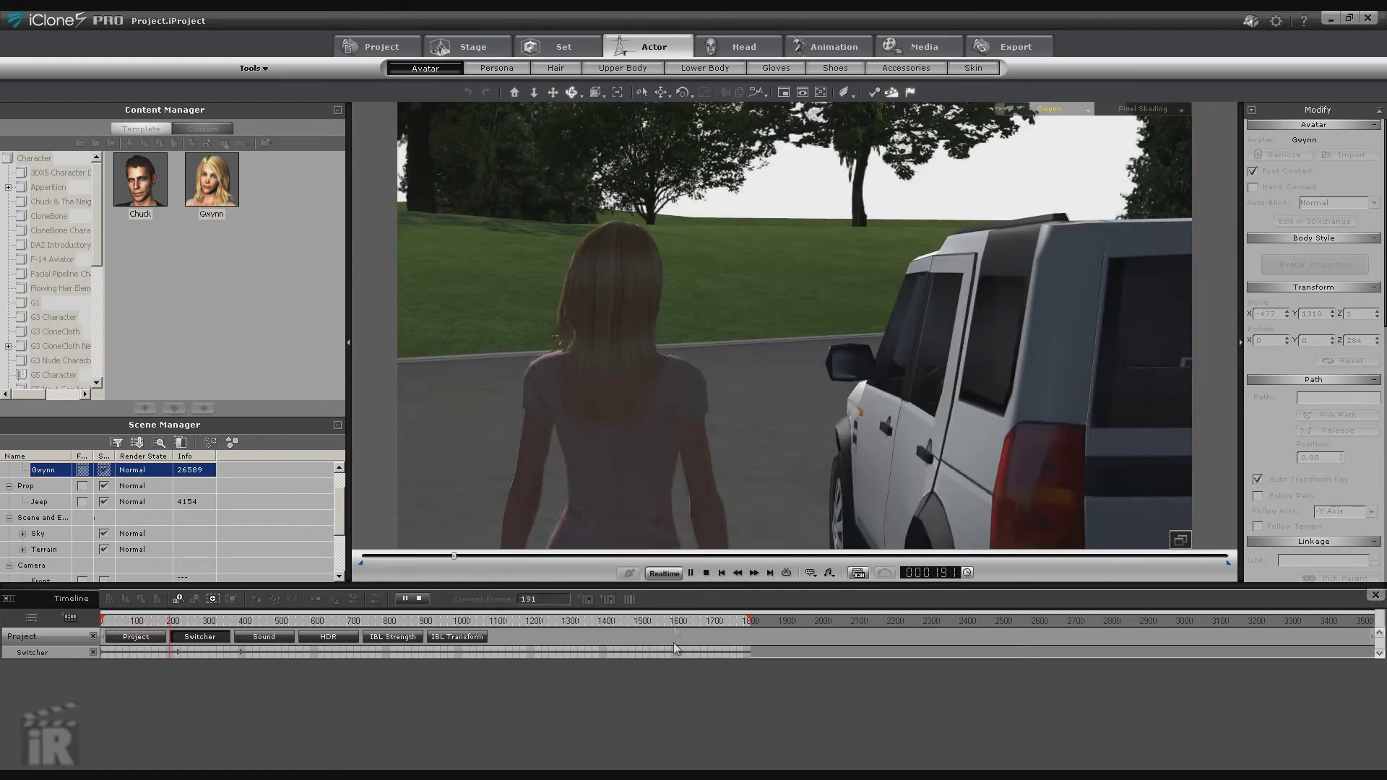
{"action": "left_click", "coordinate": [706, 572]}
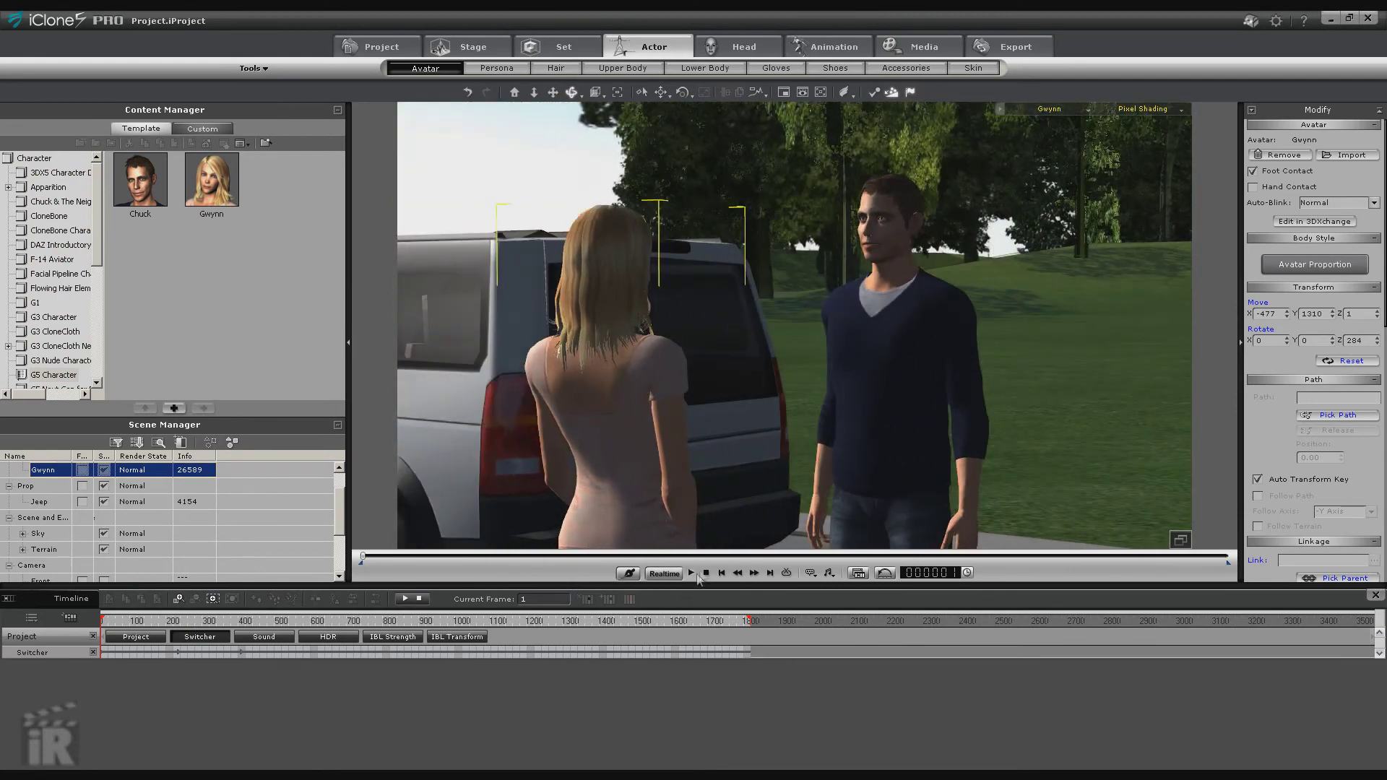
{"action": "left_click", "coordinate": [691, 572]}
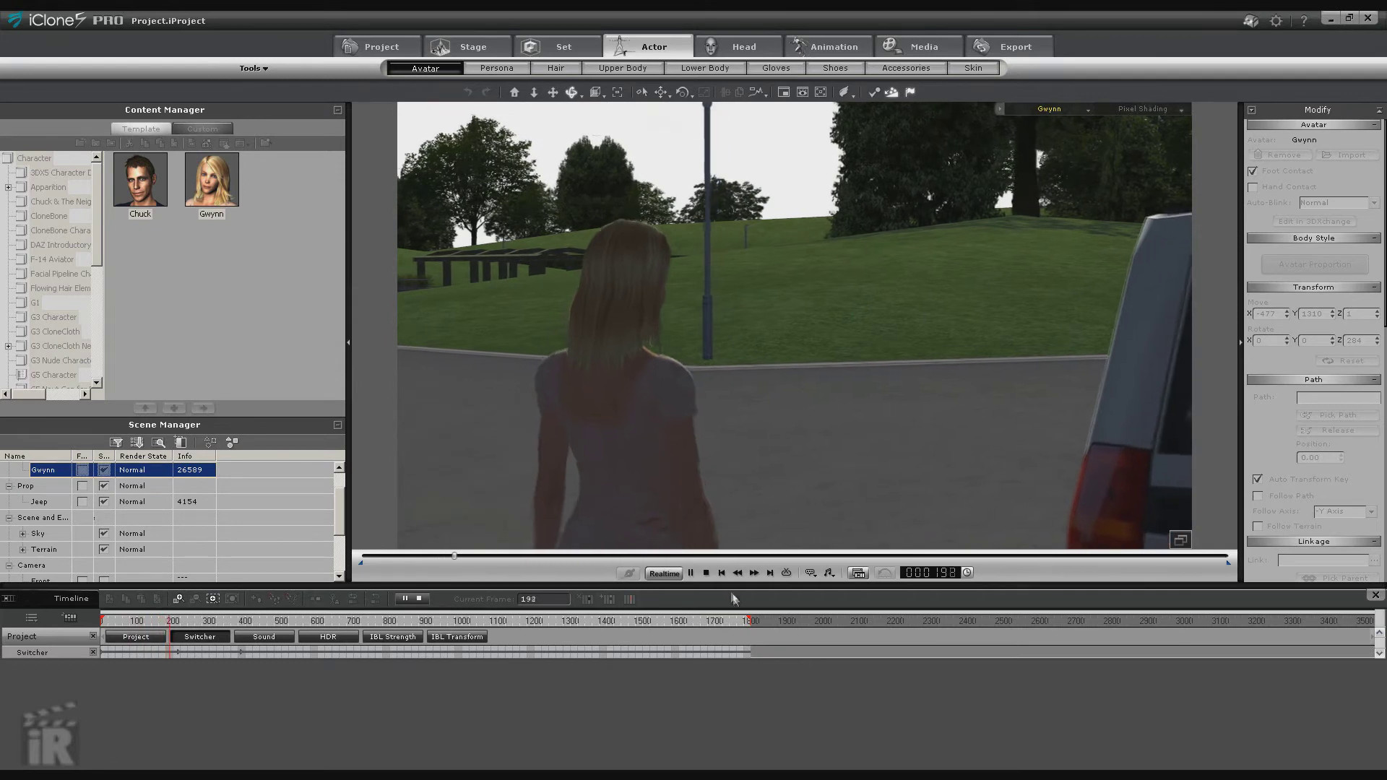
{"action": "left_click", "coordinate": [706, 573]}
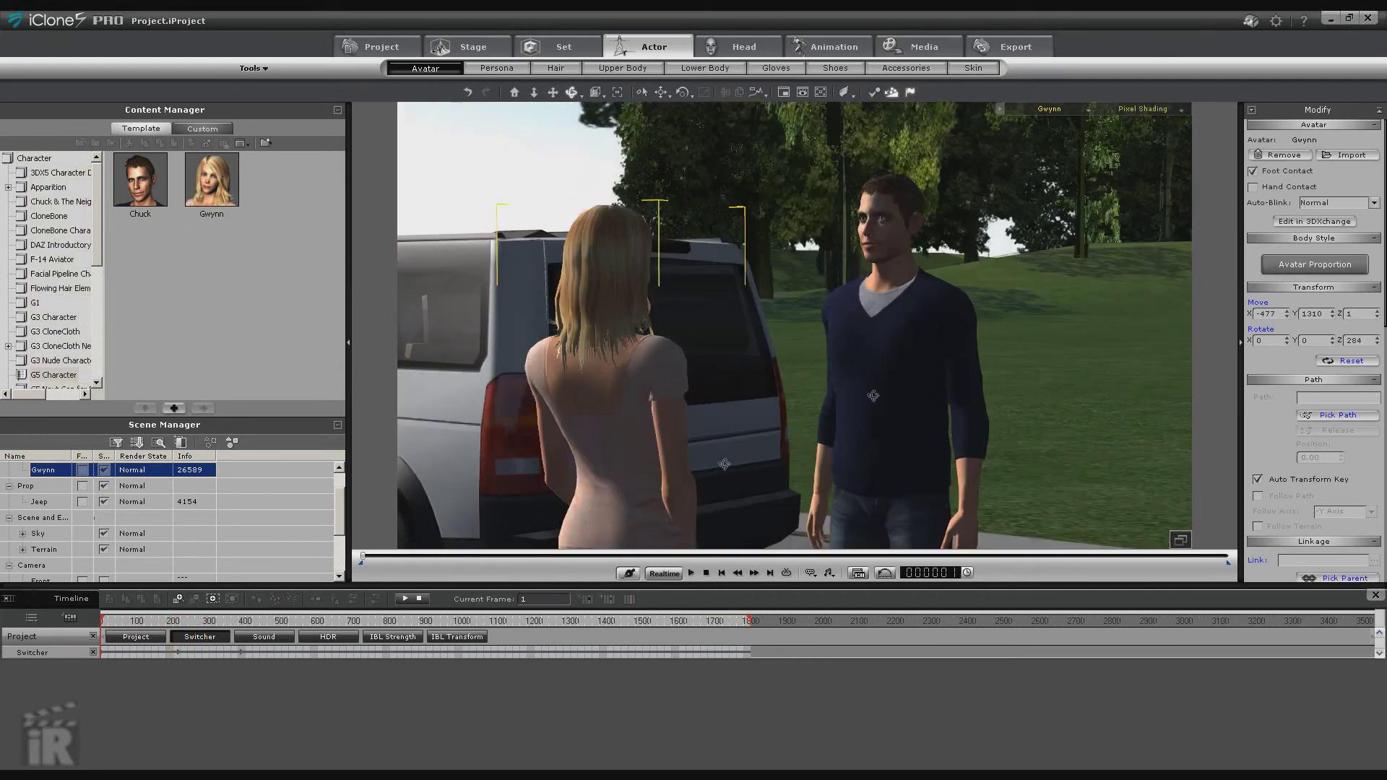
{"action": "left_click", "coordinate": [1088, 110]}
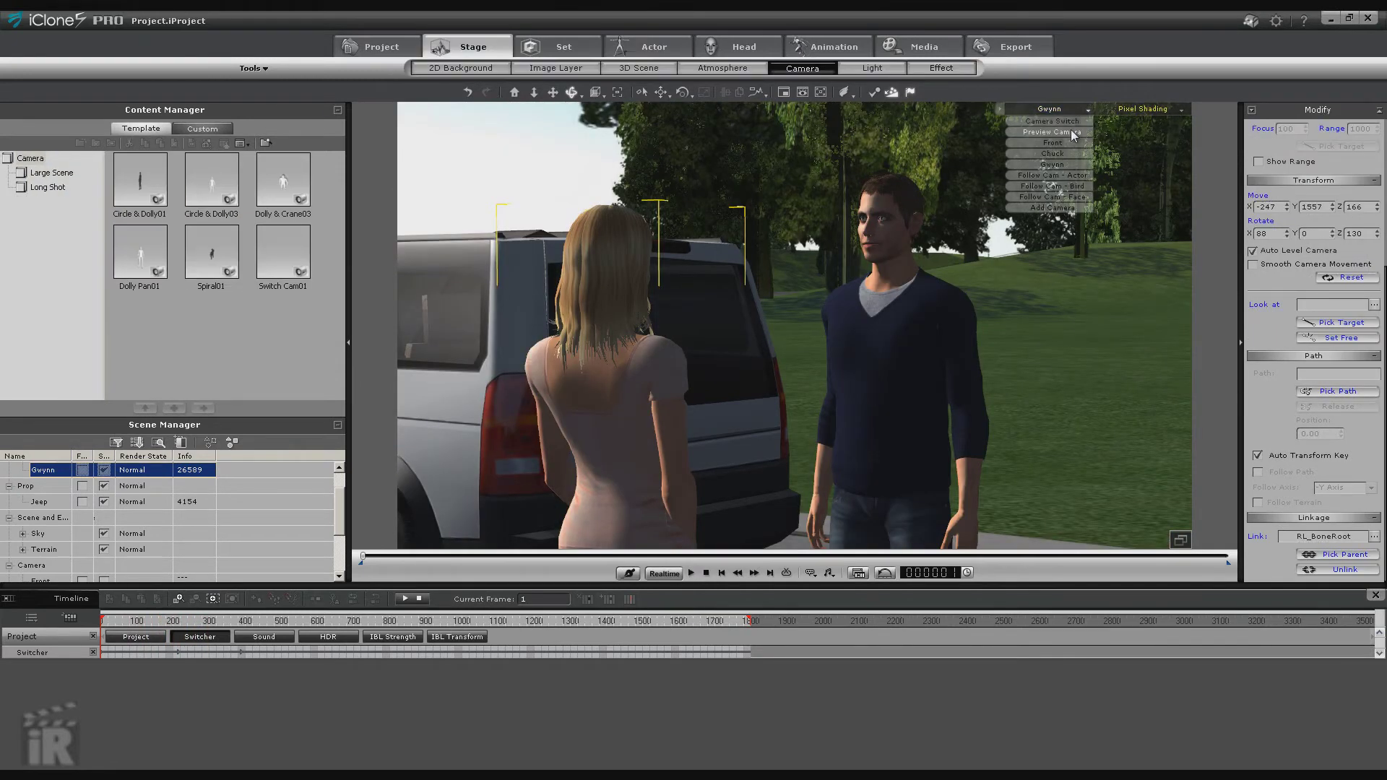
View the scene through Camera Switch and play back the switched sequence.
{"action": "left_click", "coordinate": [1066, 122]}
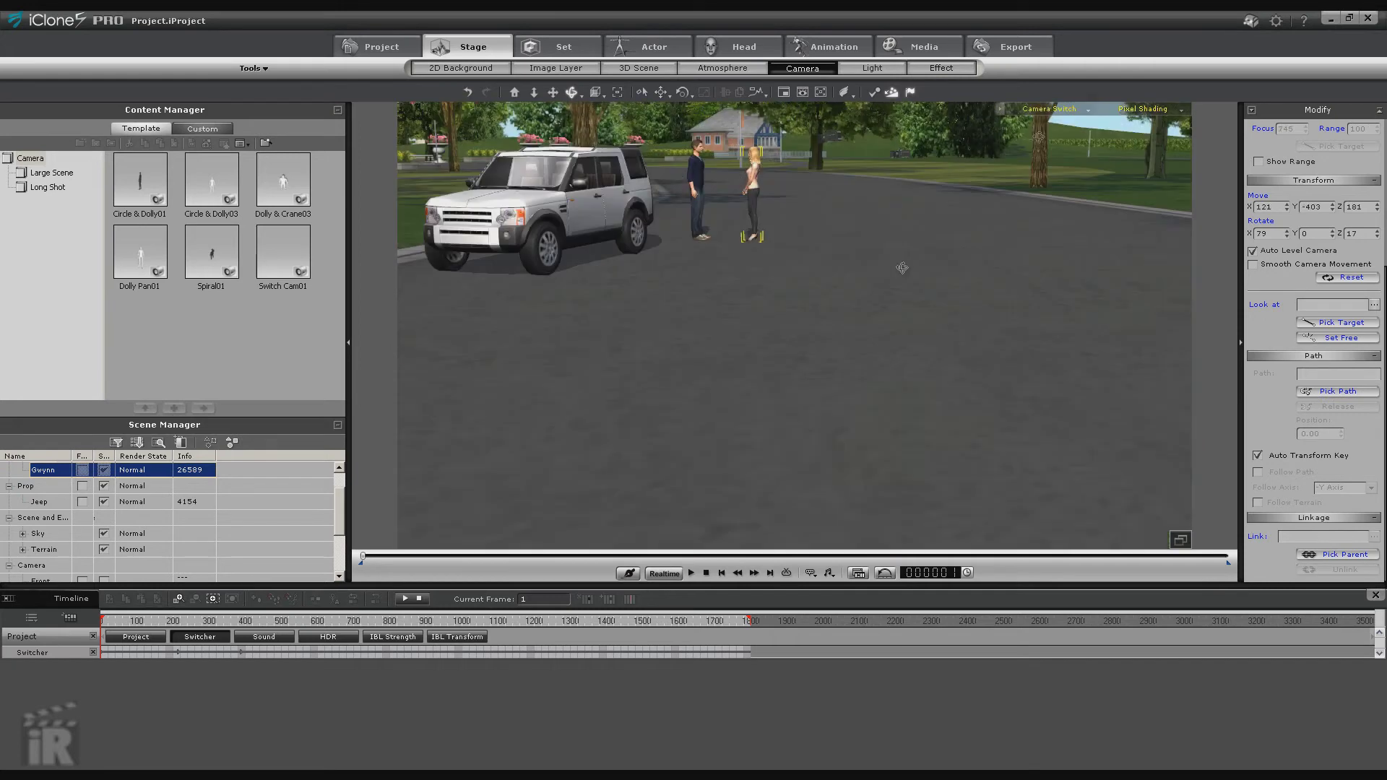
{"action": "left_click", "coordinate": [692, 573]}
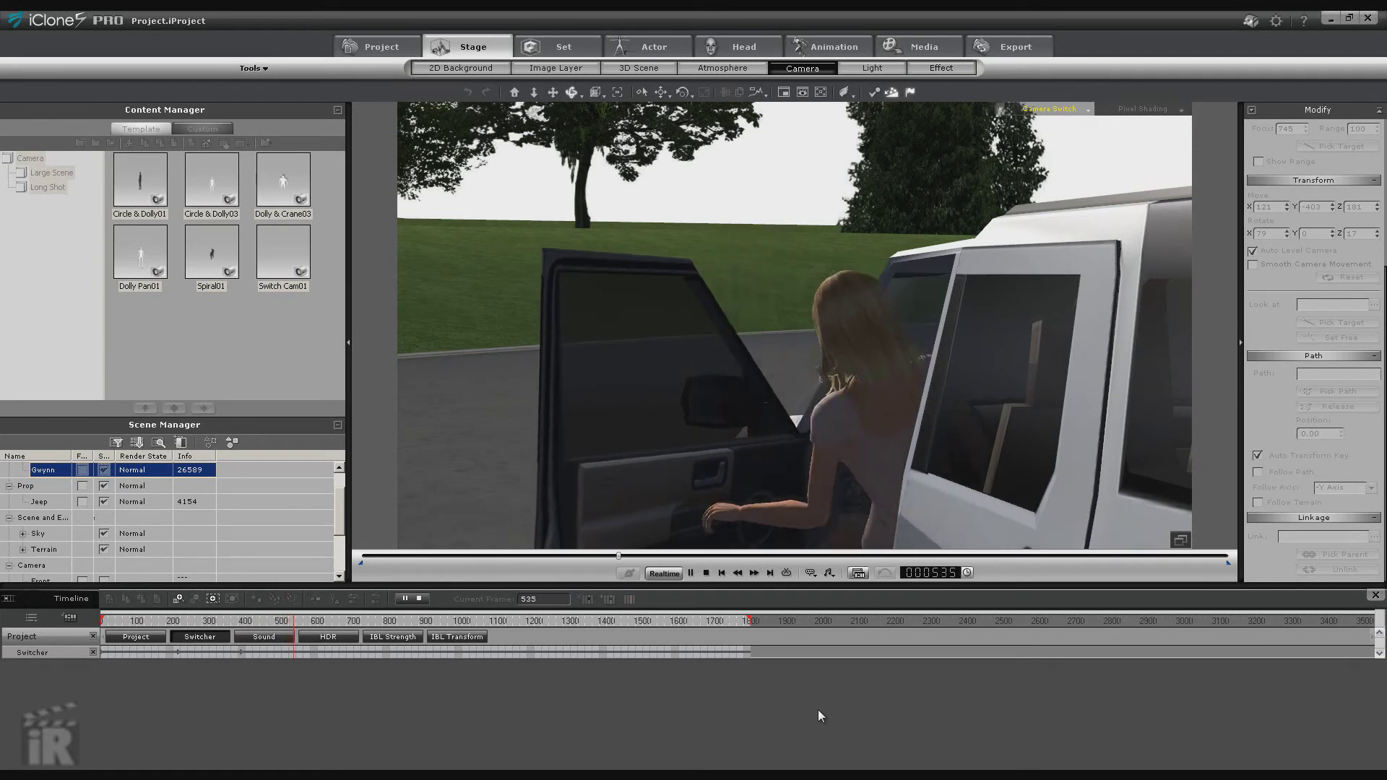
{"action": "left_click", "coordinate": [707, 573]}
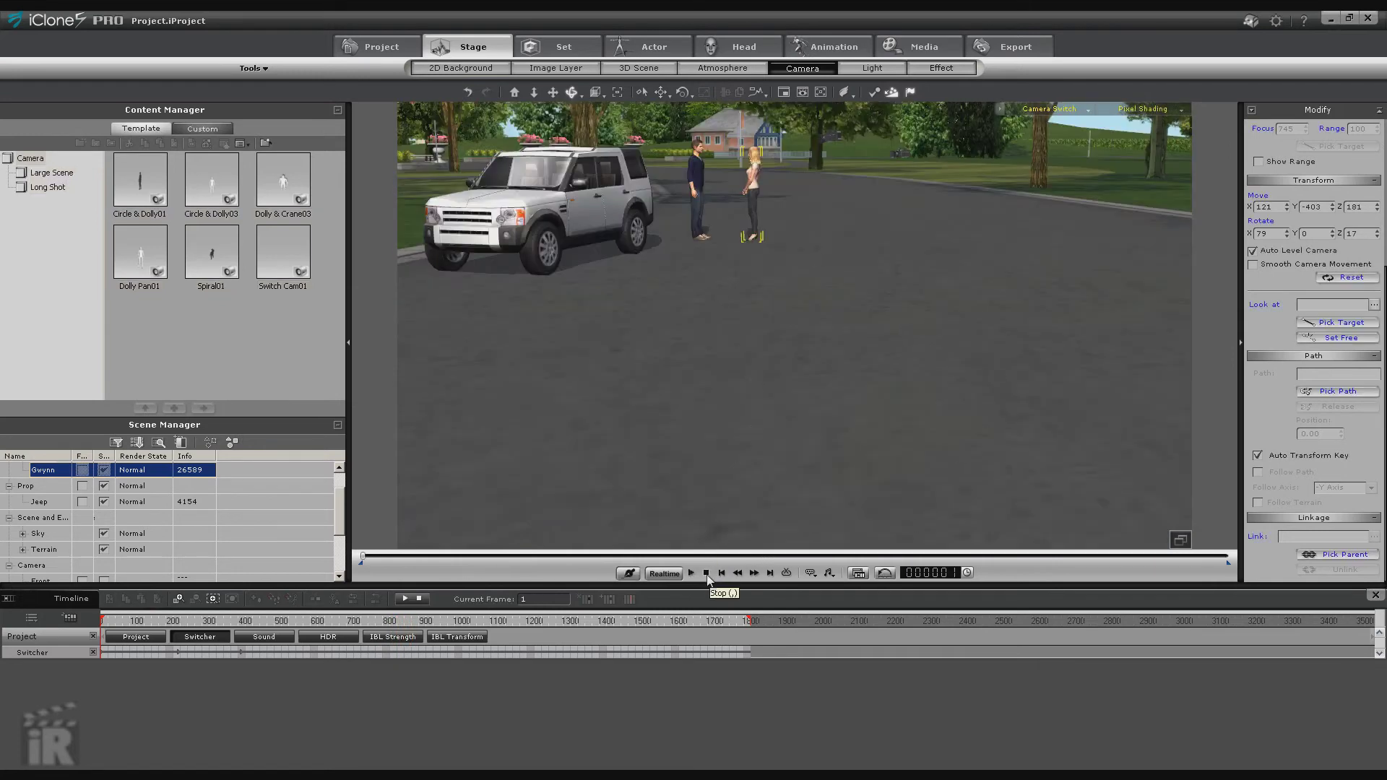
Add a cut to the Front camera at frame 505 on the Switcher track and replay.
{"action": "left_click", "coordinate": [283, 653]}
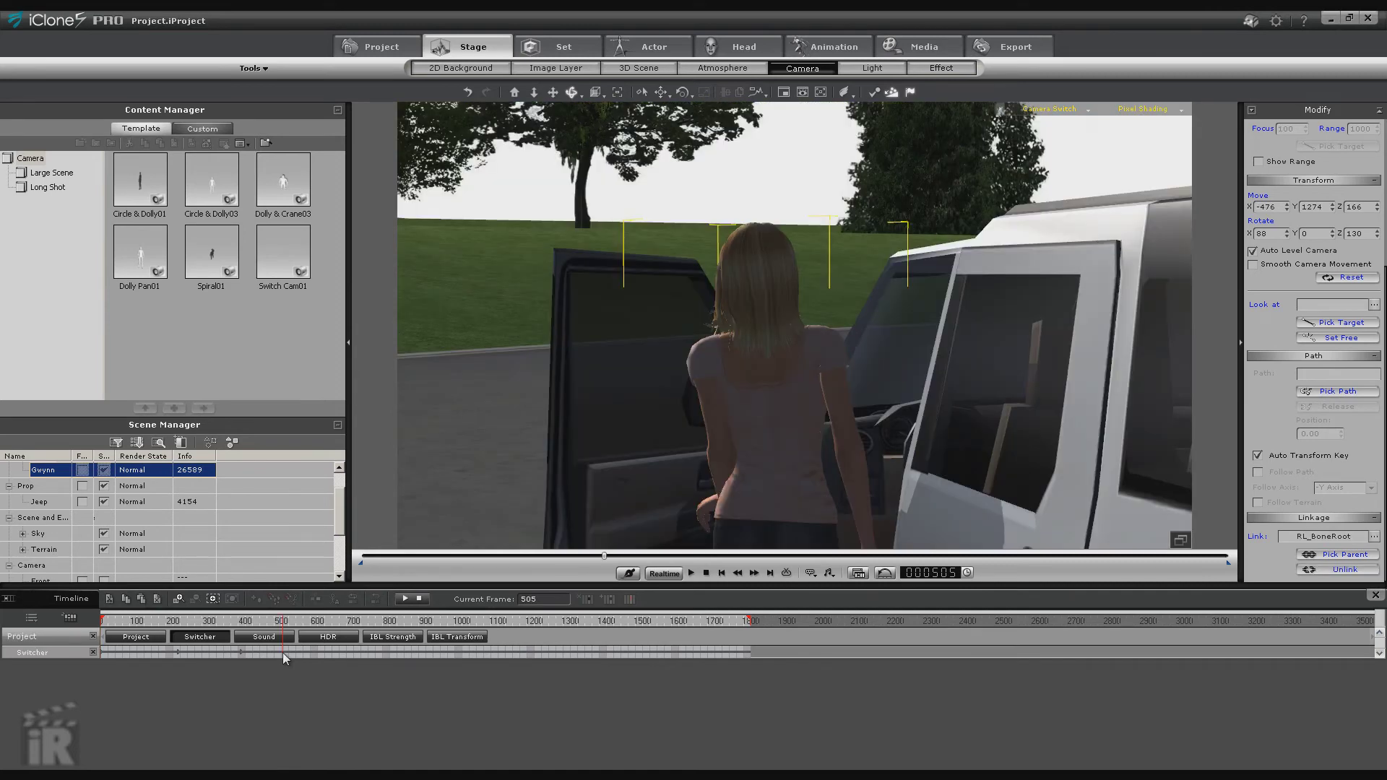
{"action": "right_click", "coordinate": [283, 652]}
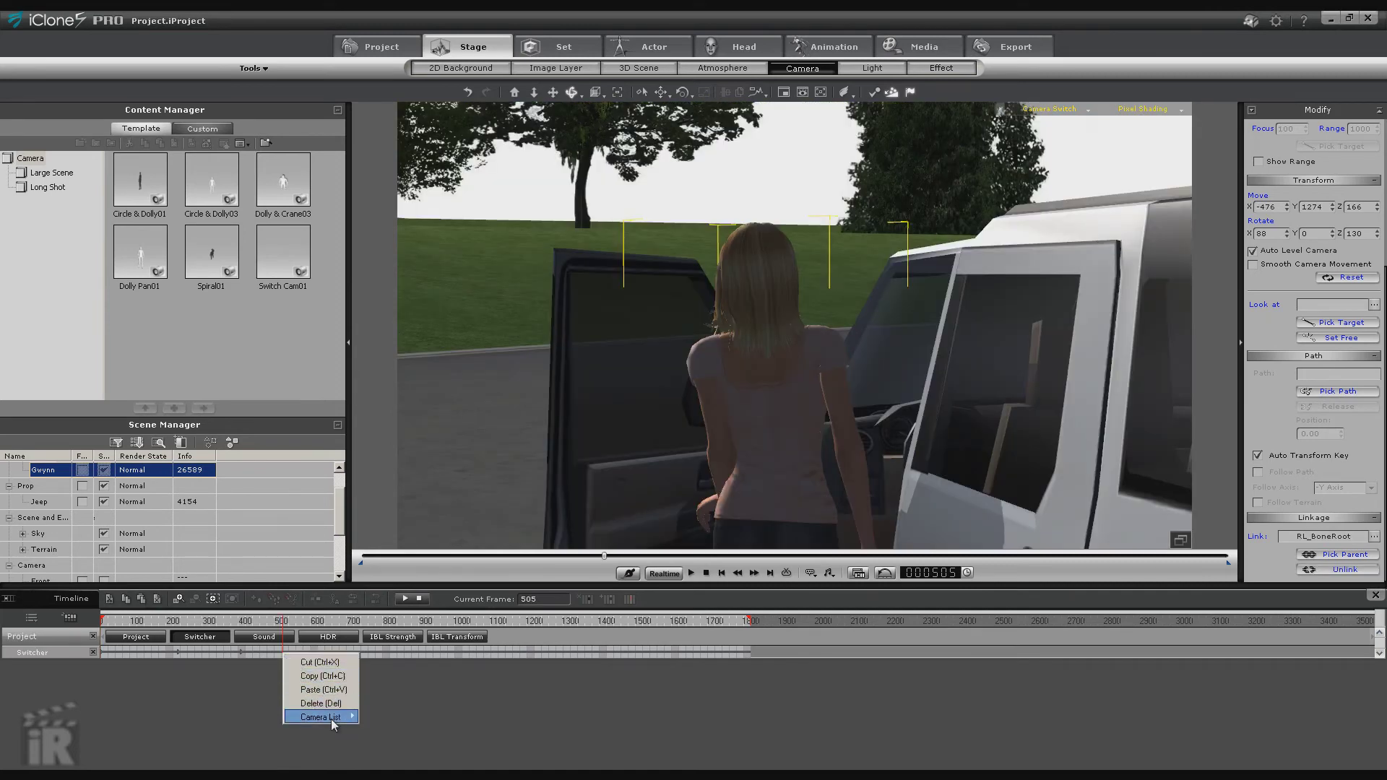
{"action": "mouse_move", "coordinate": [331, 719]}
{"action": "left_click", "coordinate": [385, 731]}
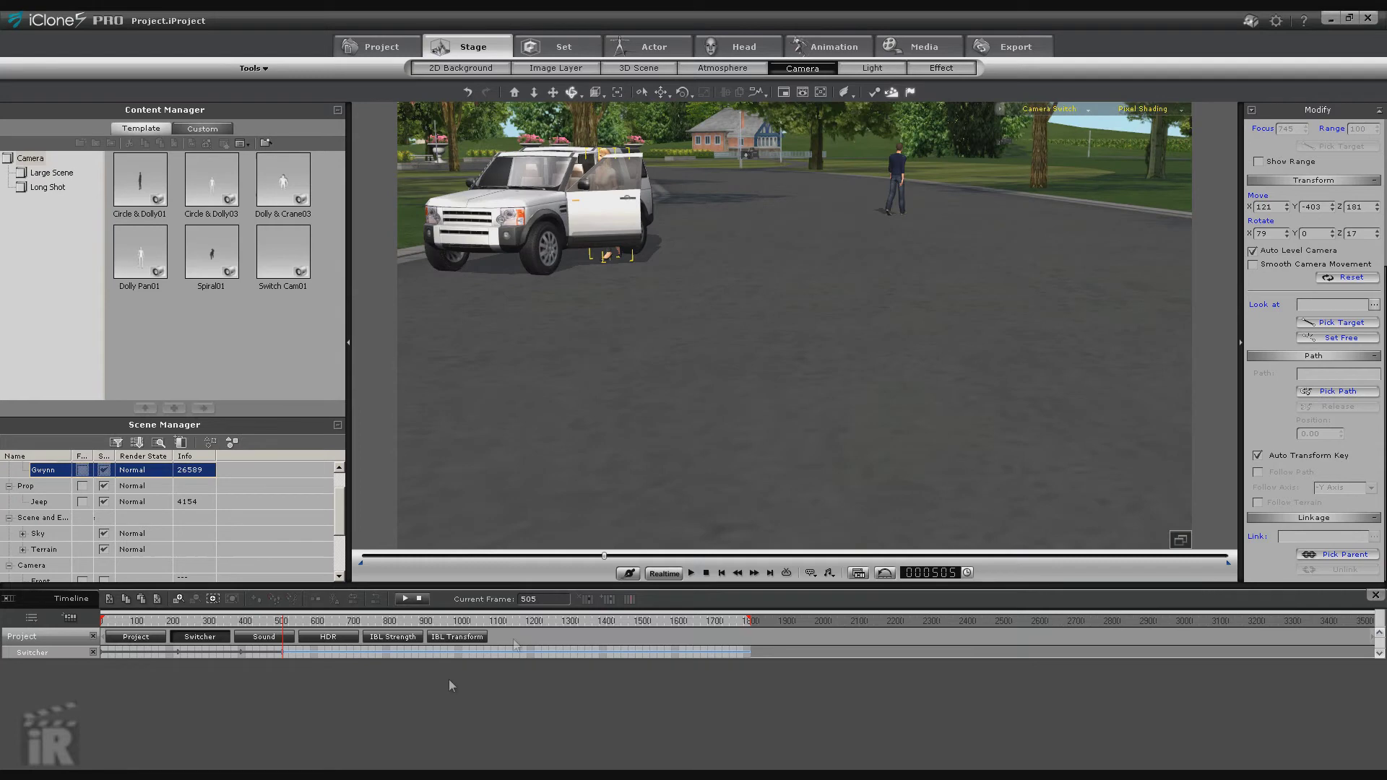
{"action": "left_click", "coordinate": [721, 573]}
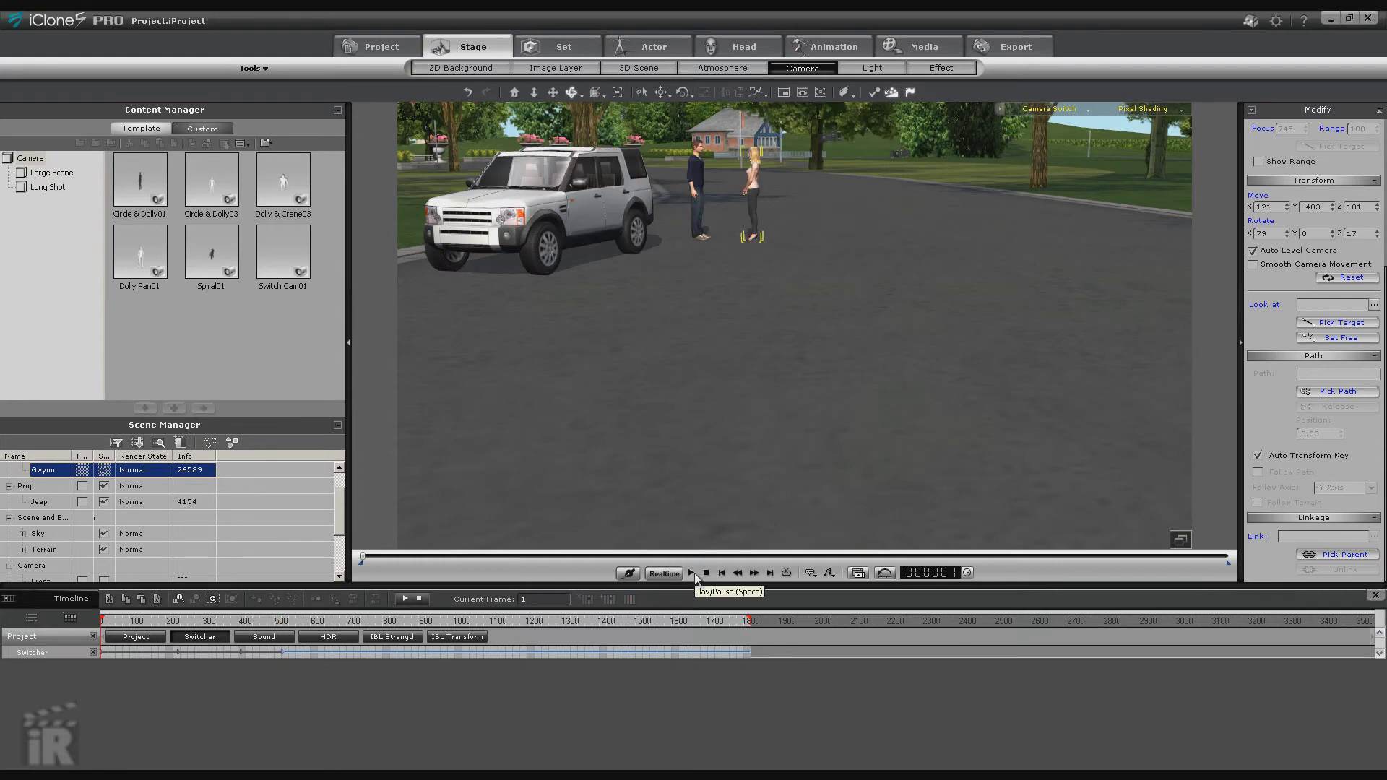
{"action": "left_click", "coordinate": [693, 573]}
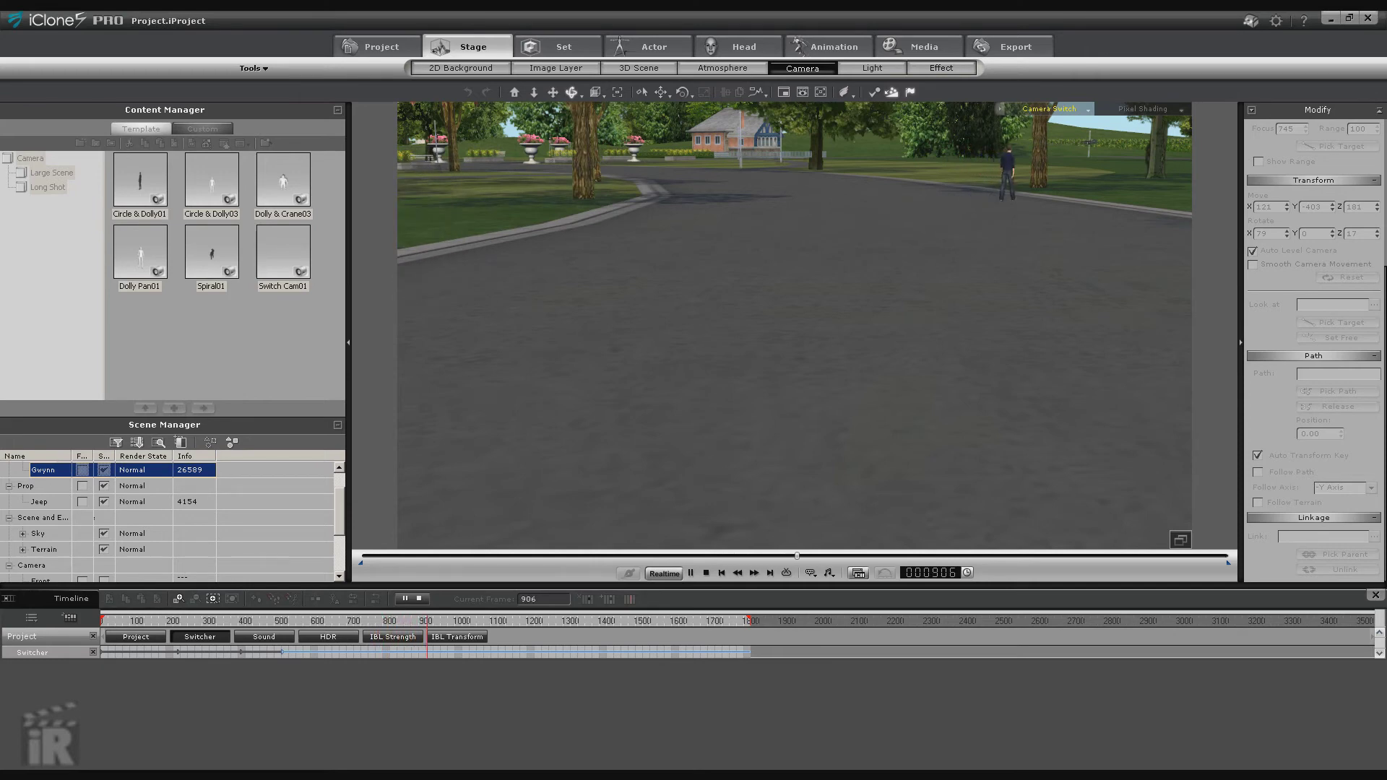
{"action": "left_click", "coordinate": [706, 574]}
{"action": "left_click", "coordinate": [282, 653]}
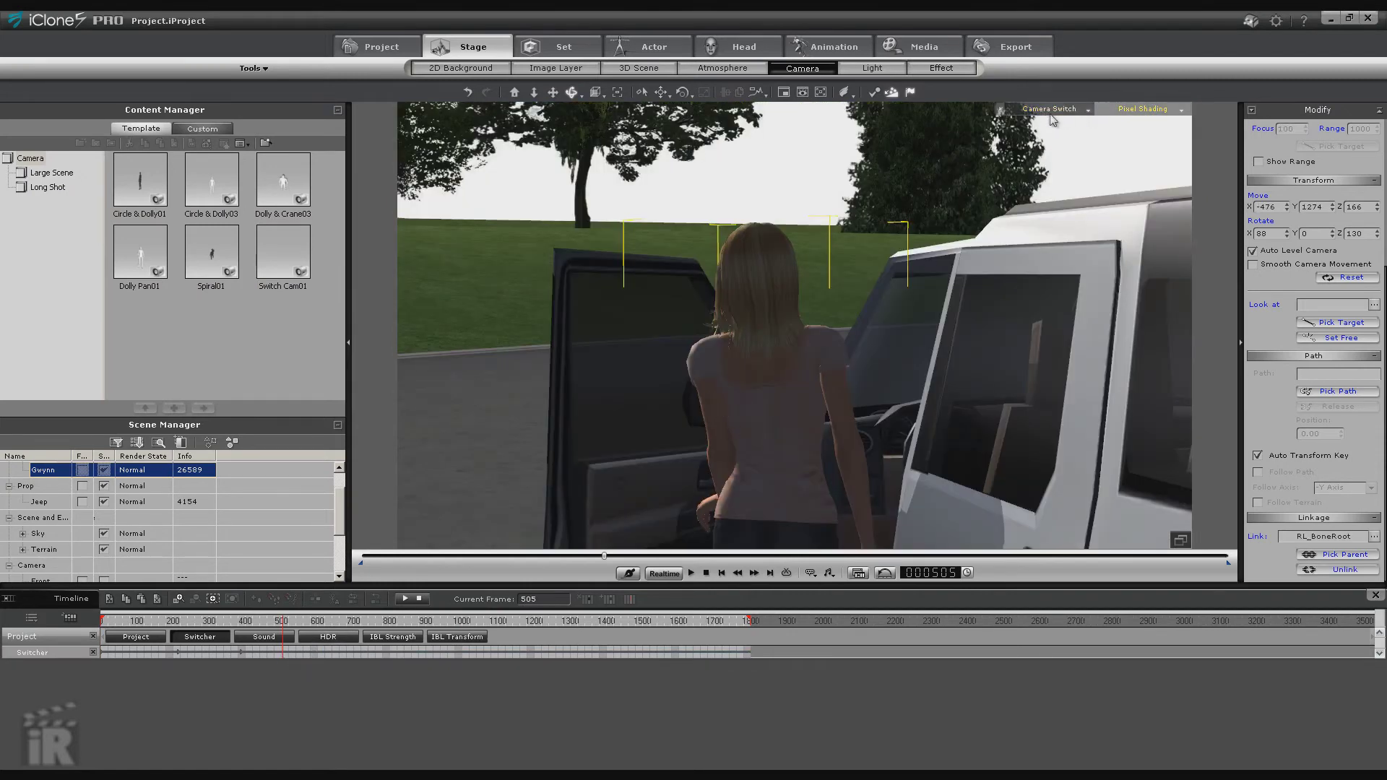
Through the Preview Camera, frame the jeep's front closely and add a new camera from that view.
{"action": "left_click", "coordinate": [1089, 110]}
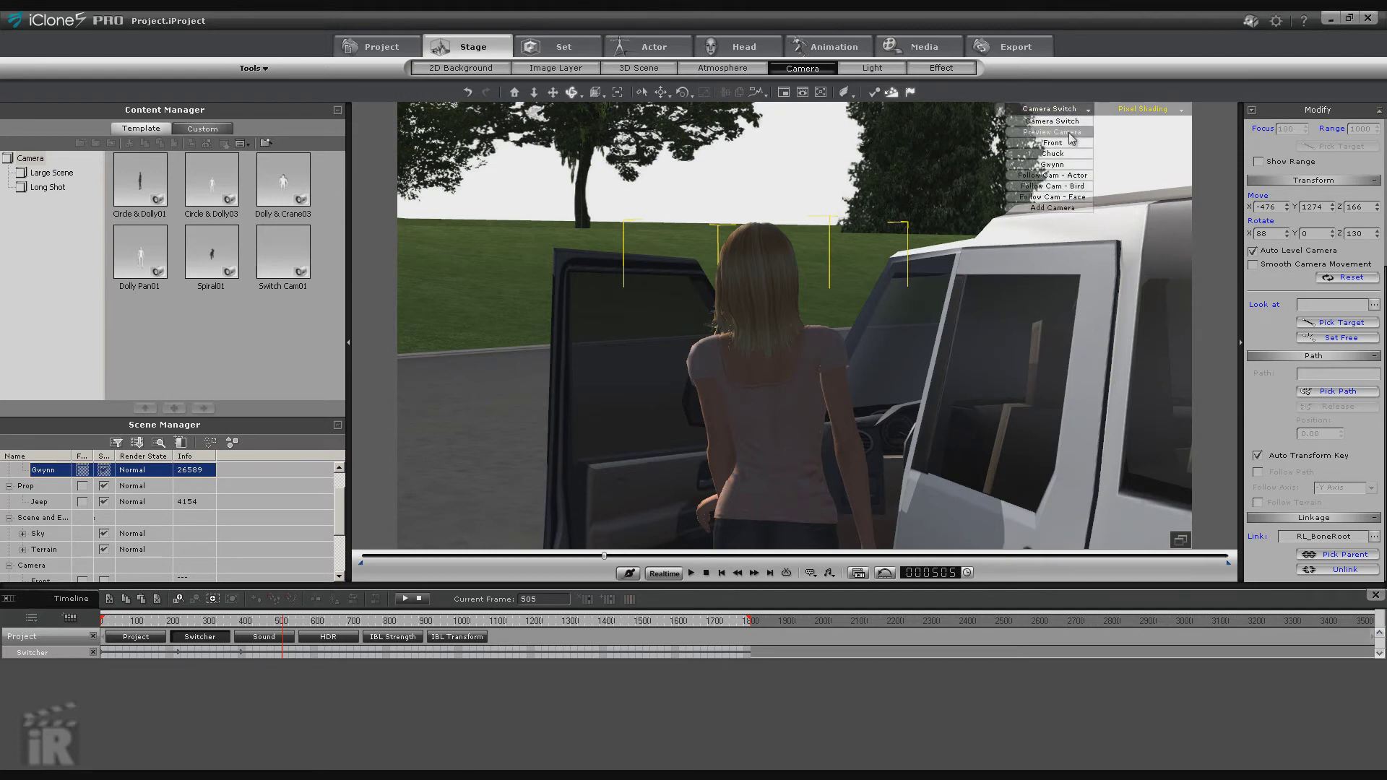
{"action": "left_click", "coordinate": [1066, 137]}
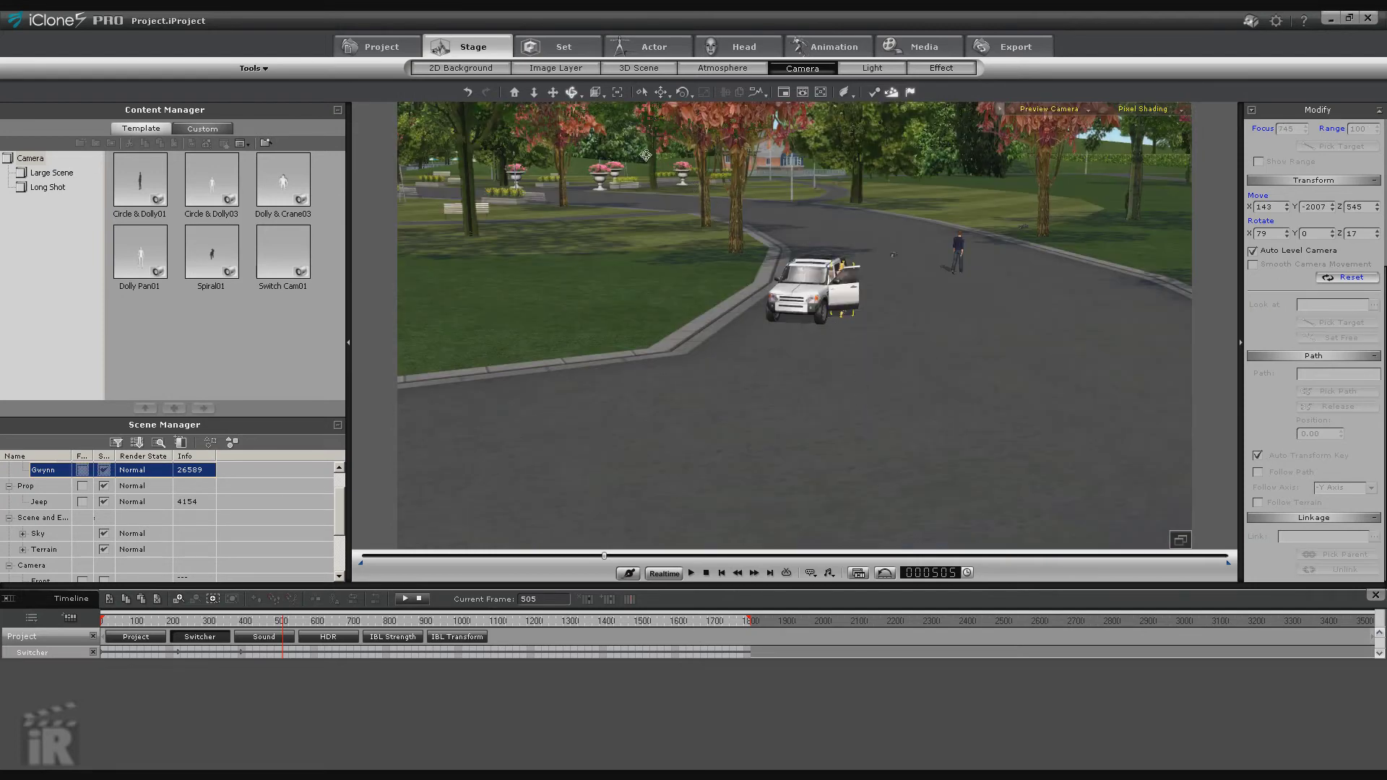
{"action": "left_click", "coordinate": [534, 92]}
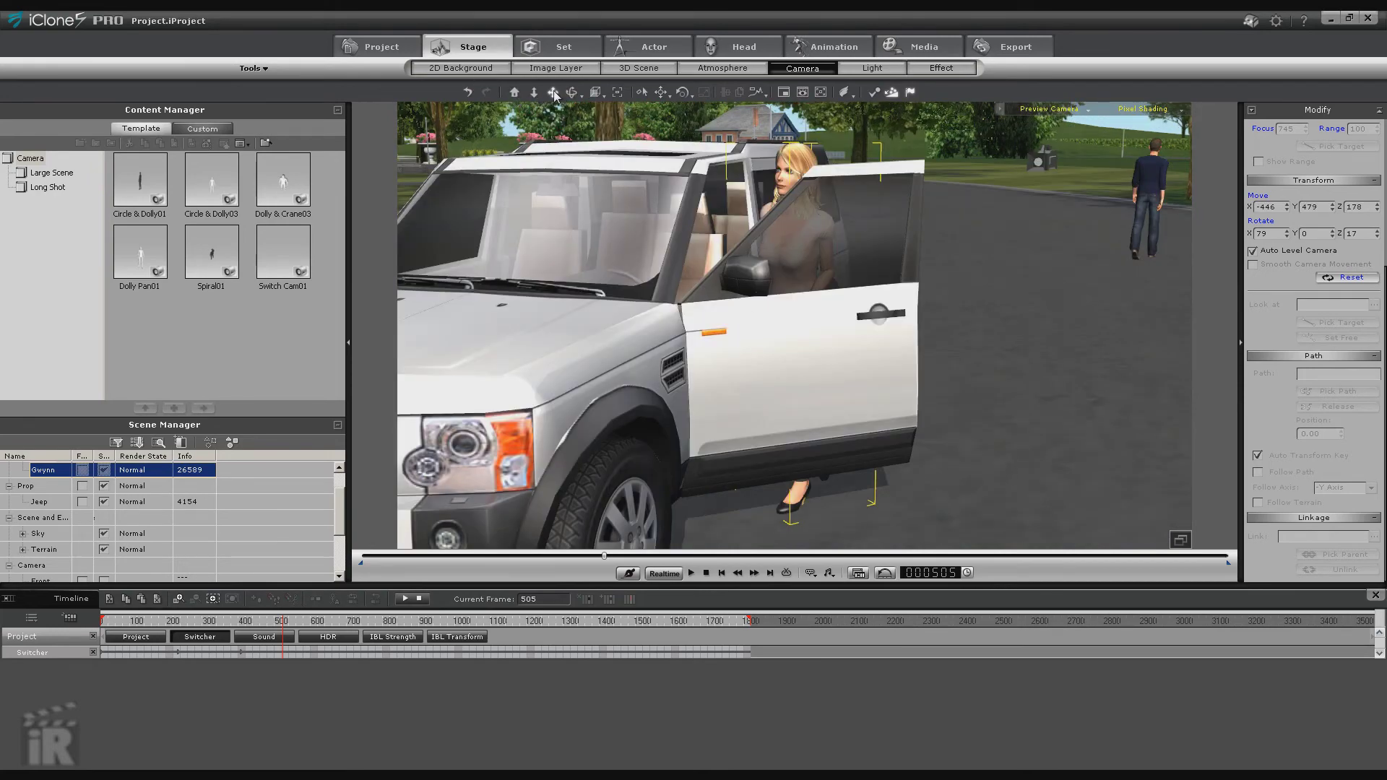
{"action": "left_click_drag", "start_coordinate": [614, 174], "coordinate": [822, 313]}
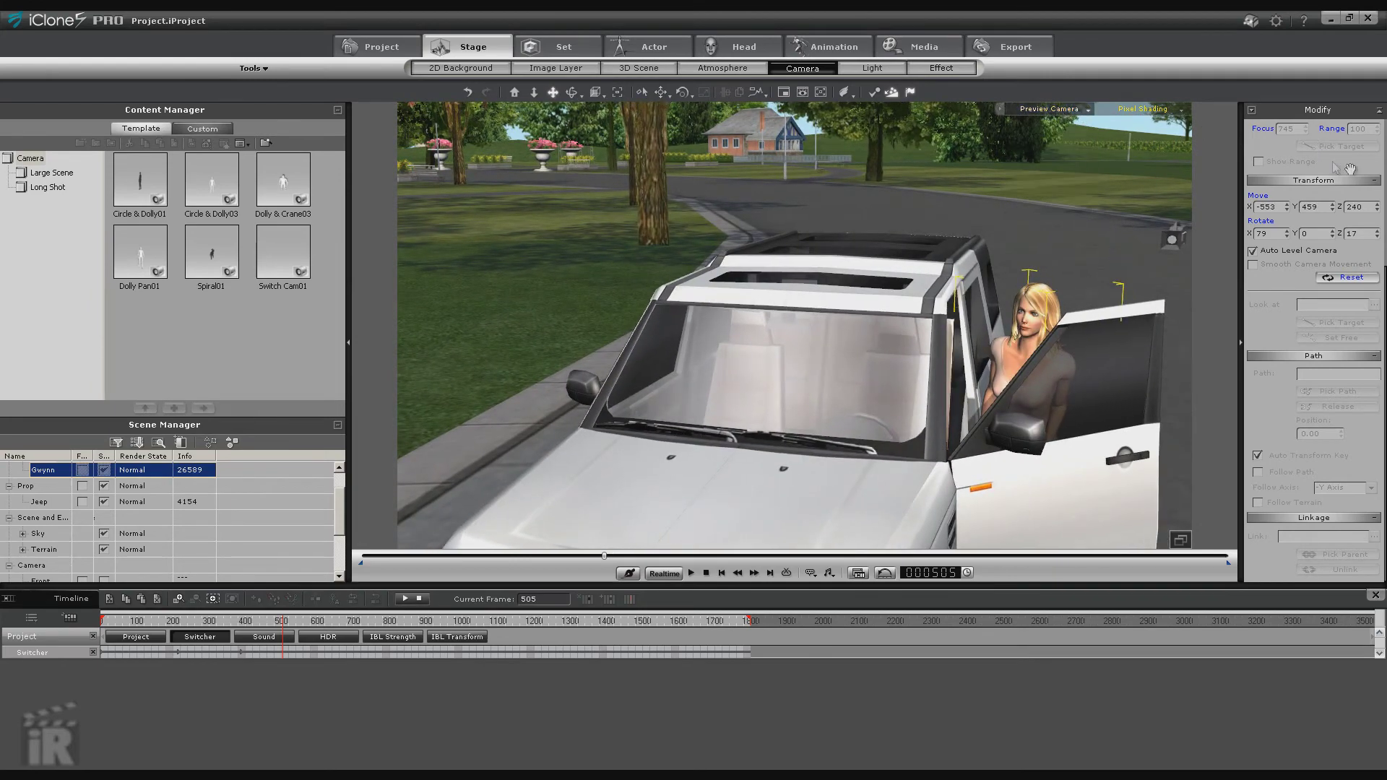
{"action": "left_click_drag", "start_coordinate": [1384, 287], "coordinate": [1384, 123]}
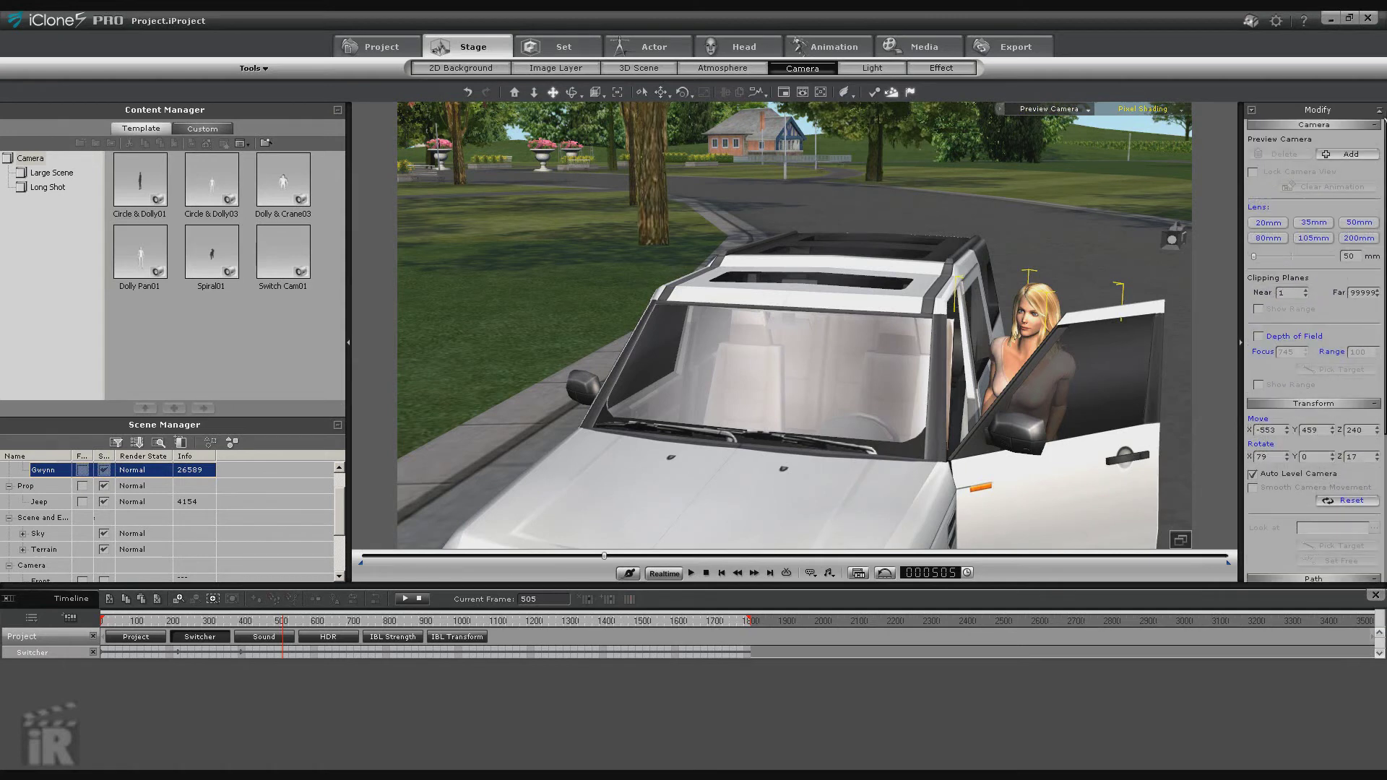
{"action": "left_click", "coordinate": [1338, 153]}
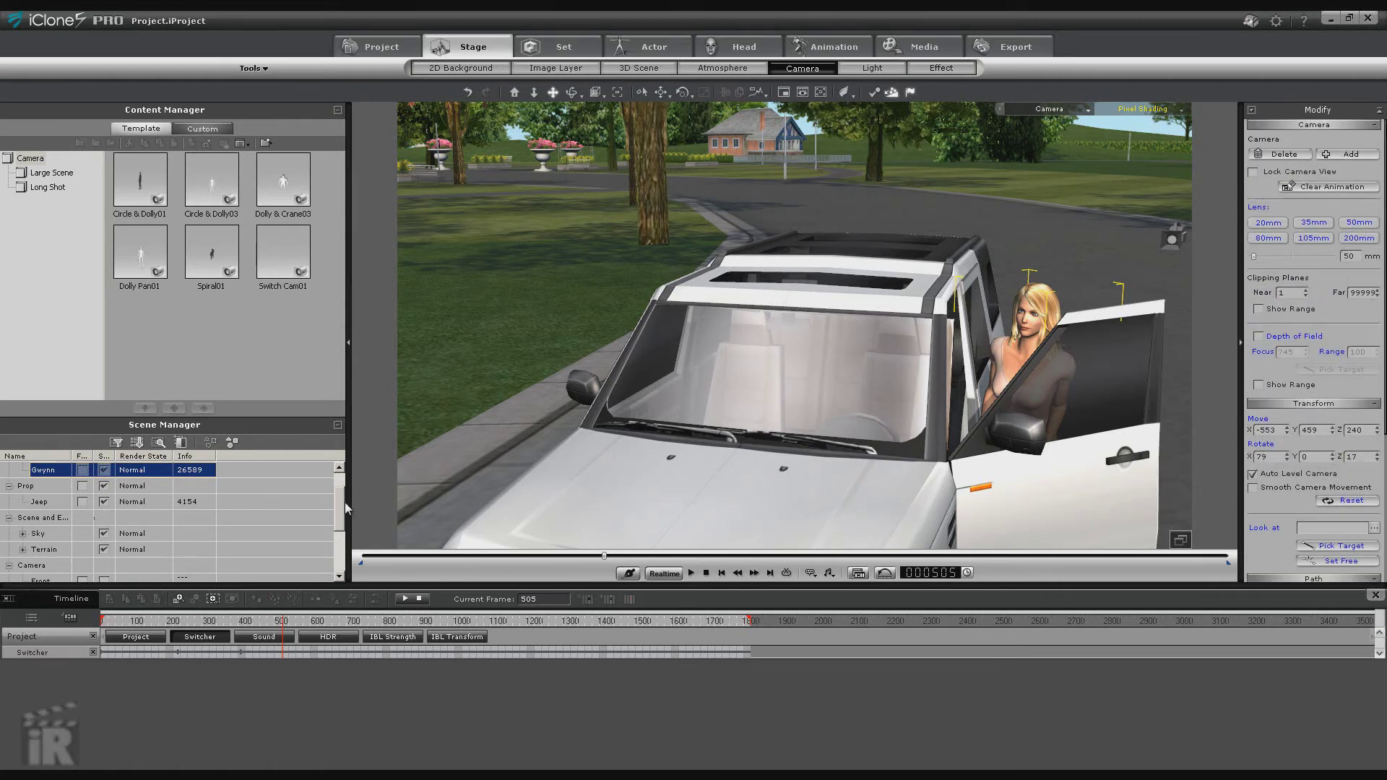
Rename the new camera to Jeep.
{"action": "scroll", "coordinate": [344, 504], "scroll_direction": "down", "scroll_amount": 2}
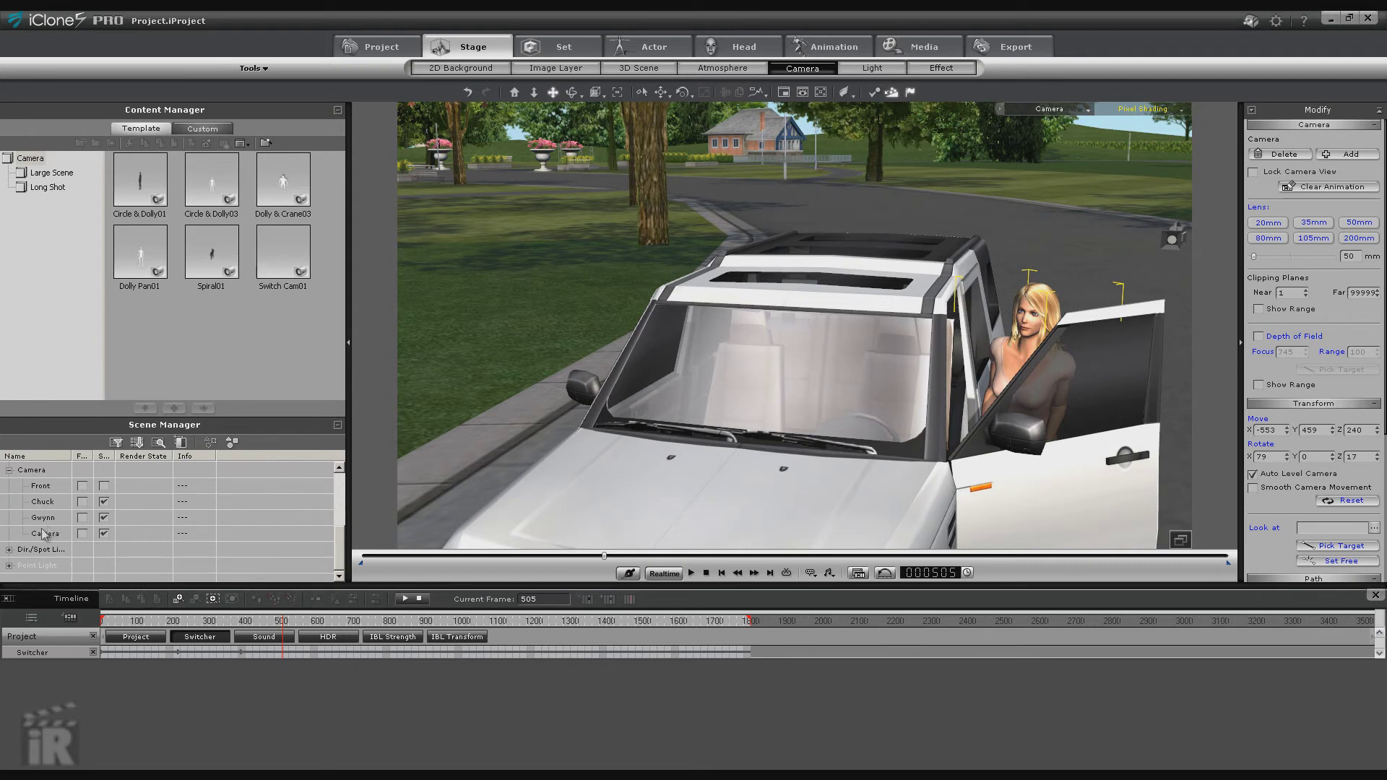
{"action": "double_click", "coordinate": [43, 533]}
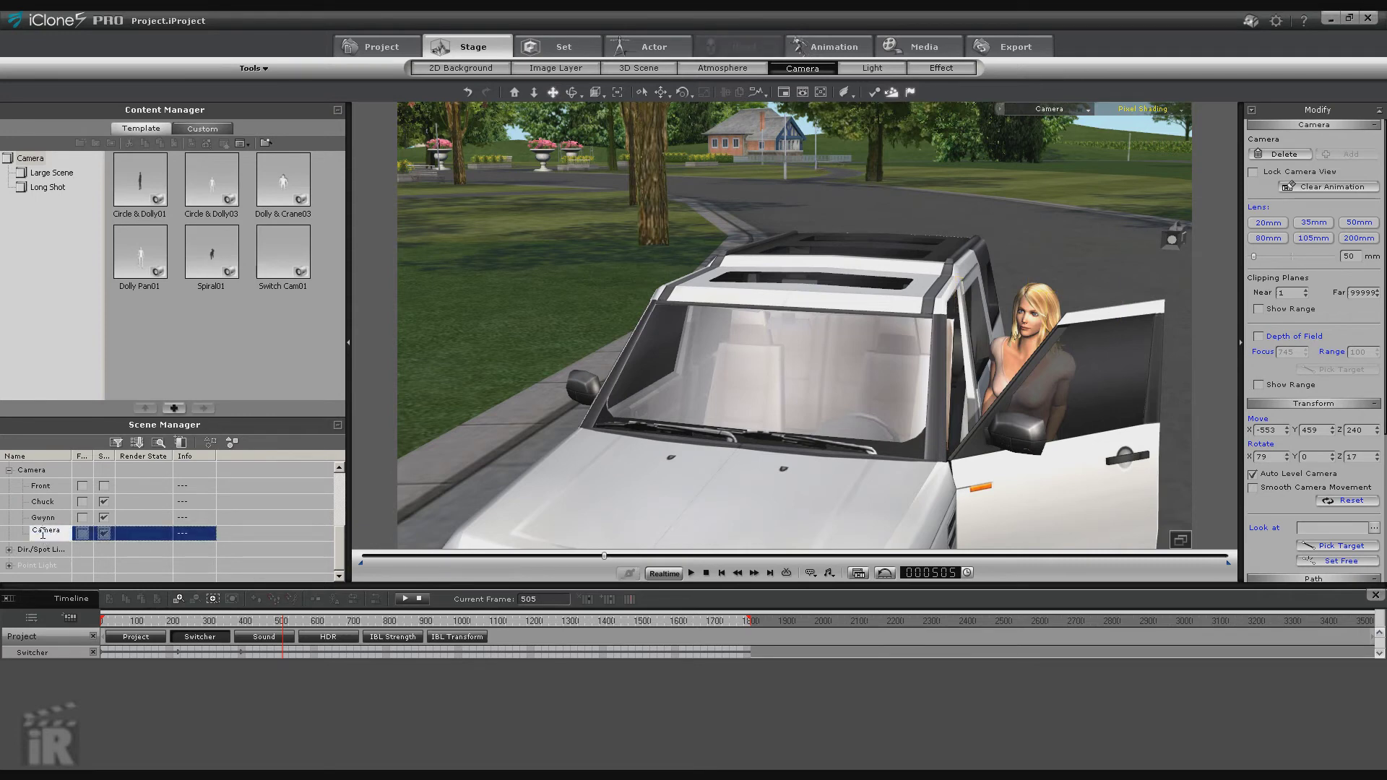
{"action": "key", "text": "ctrl+a"}
{"action": "type", "text": "Je"}
{"action": "key", "text": "Return"}
Link the Jeep camera to the jeep with Pick Parent in the Linkage section.
{"action": "scroll", "coordinate": [1358, 427], "scroll_direction": "down", "scroll_amount": 3}
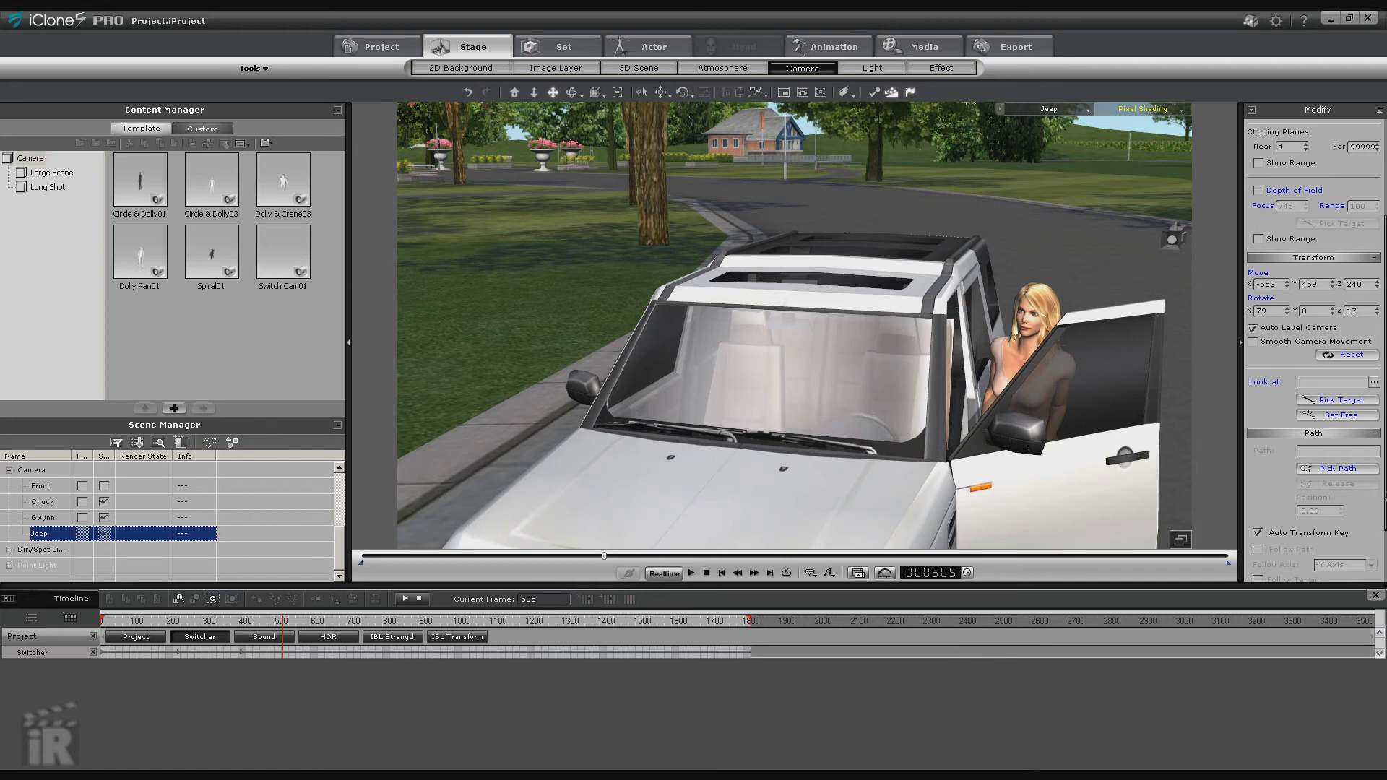
{"action": "scroll", "coordinate": [1381, 506], "scroll_direction": "down", "scroll_amount": 2}
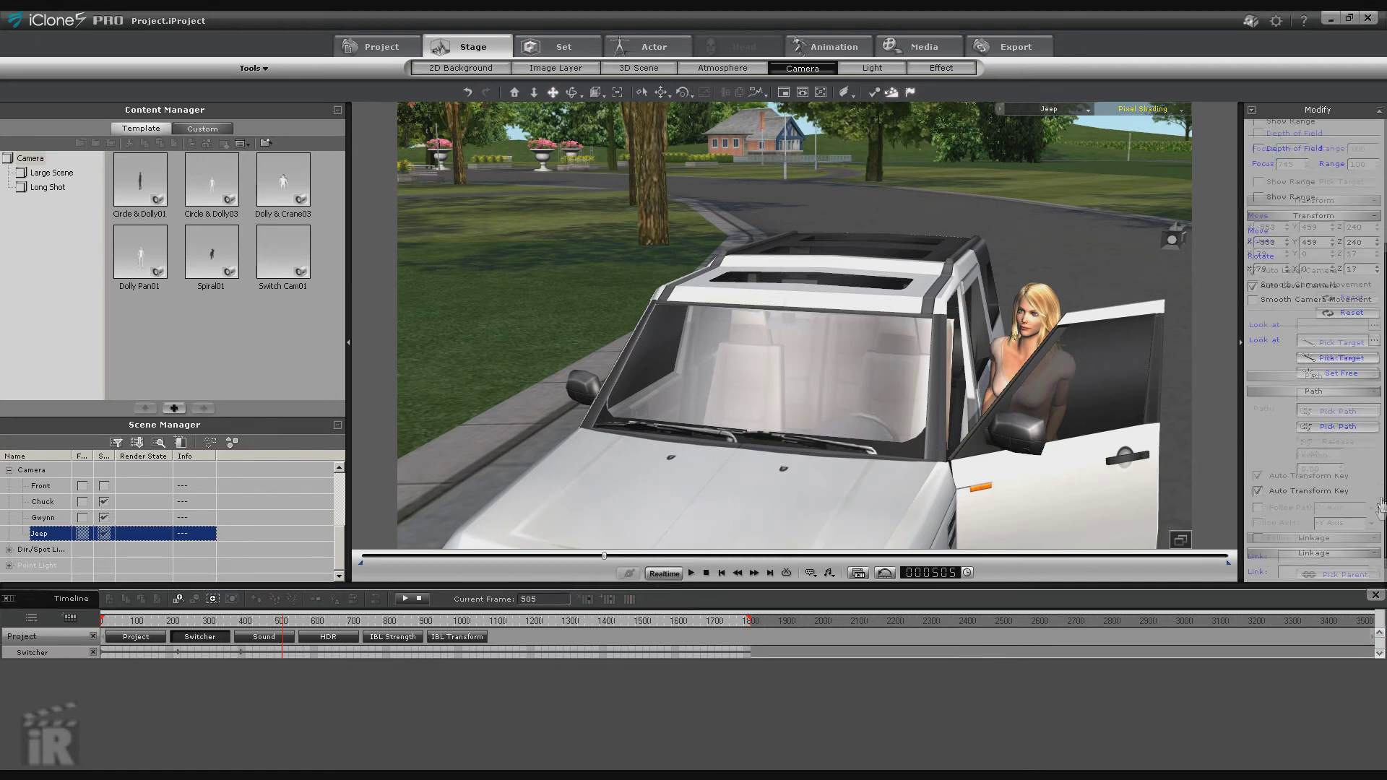
{"action": "scroll", "coordinate": [1381, 506], "scroll_direction": "down", "scroll_amount": 1}
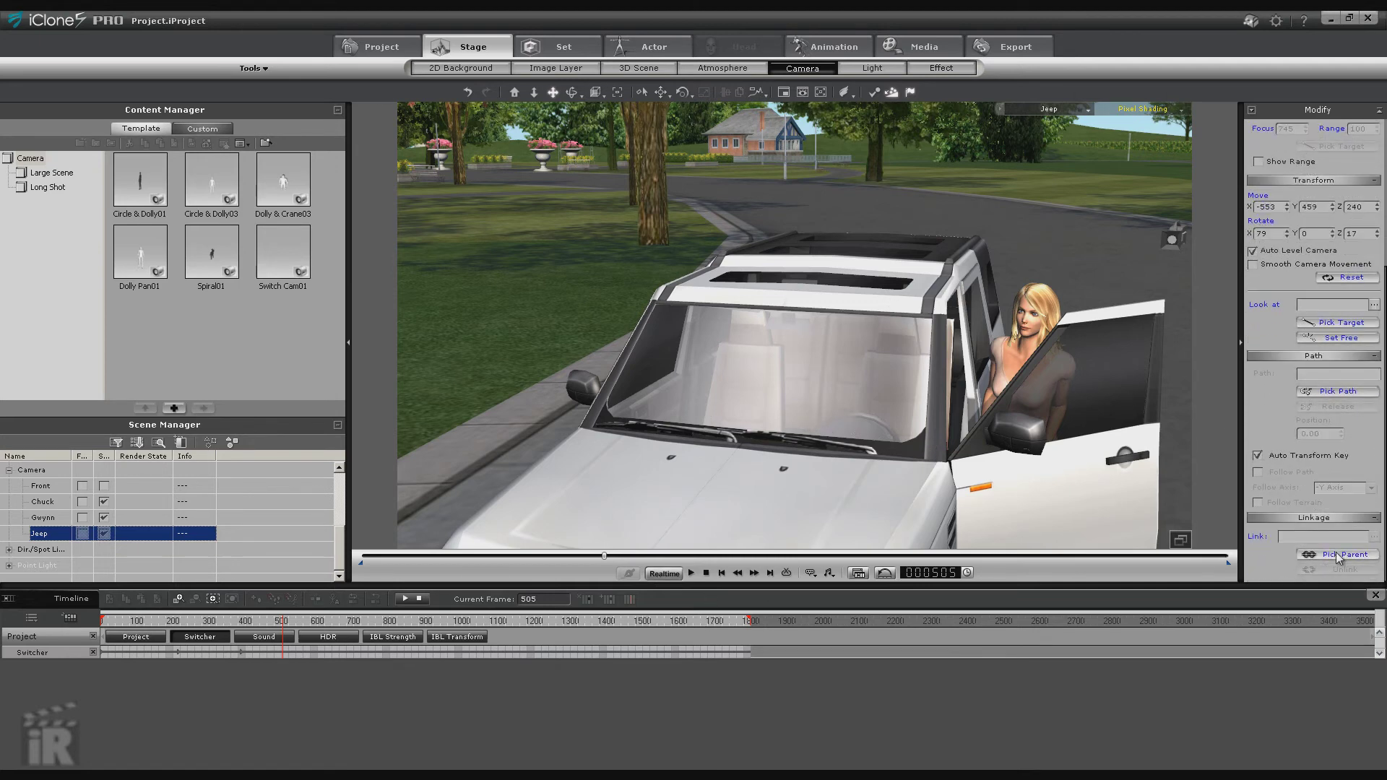
{"action": "left_click", "coordinate": [1338, 555]}
{"action": "left_click", "coordinate": [817, 368]}
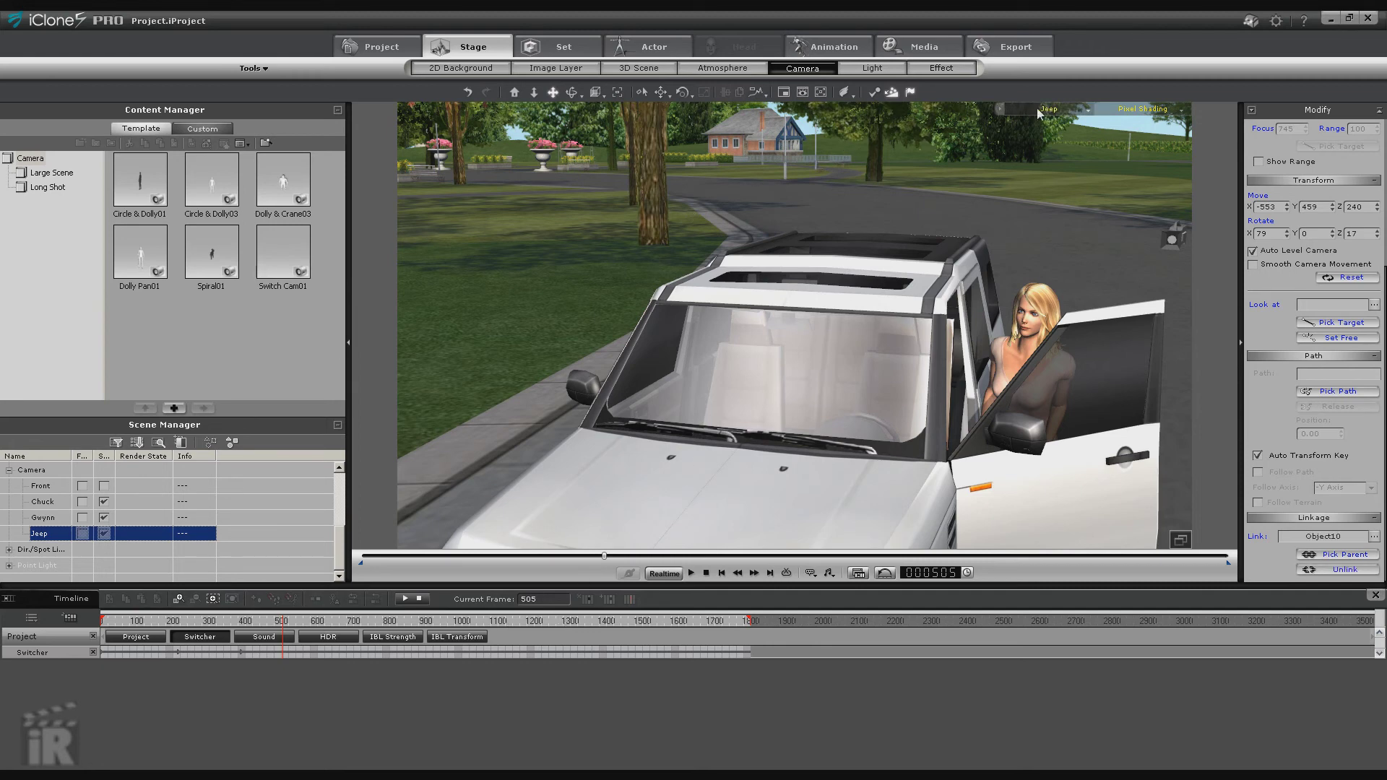
Switch the viewport to Camera Switch and rewind to frame 1.
{"action": "left_click", "coordinate": [1089, 111]}
{"action": "left_click", "coordinate": [1047, 124]}
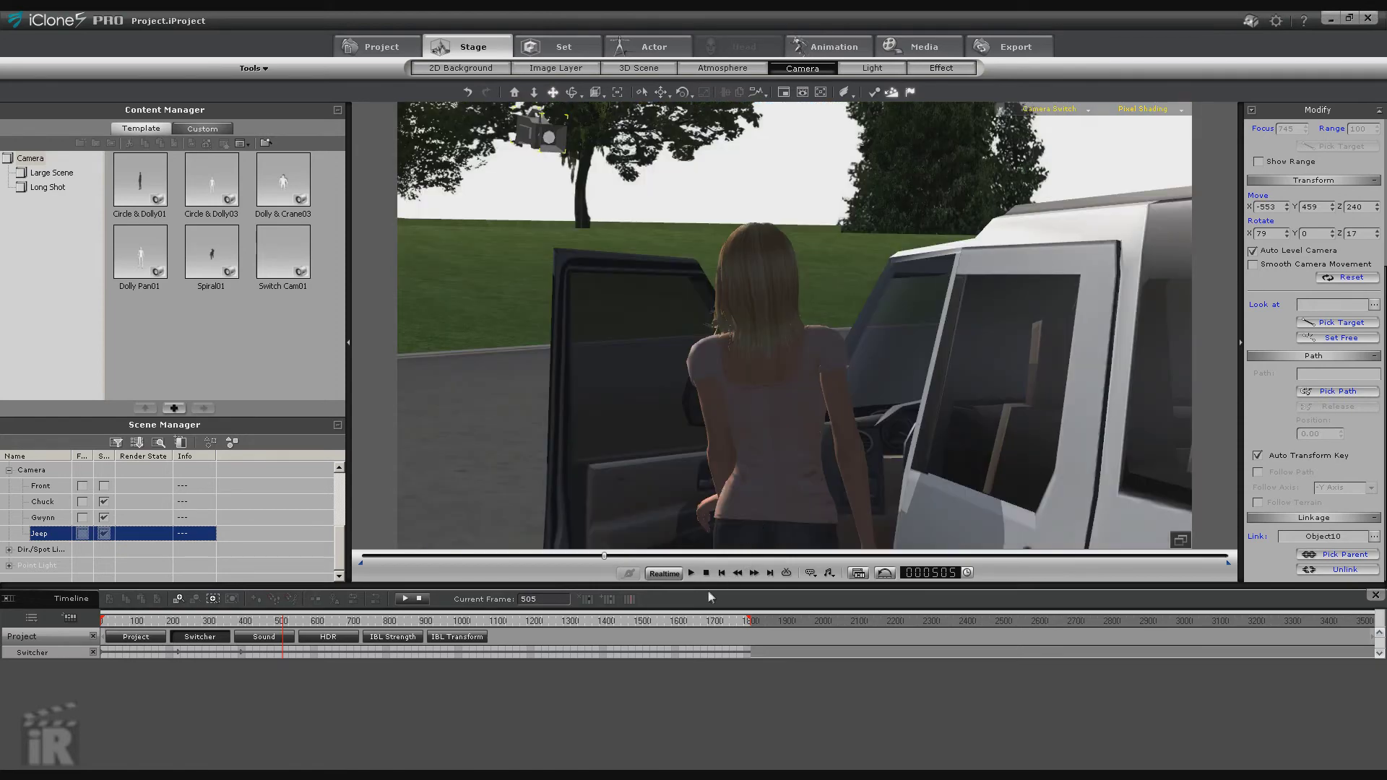
{"action": "left_click", "coordinate": [722, 573]}
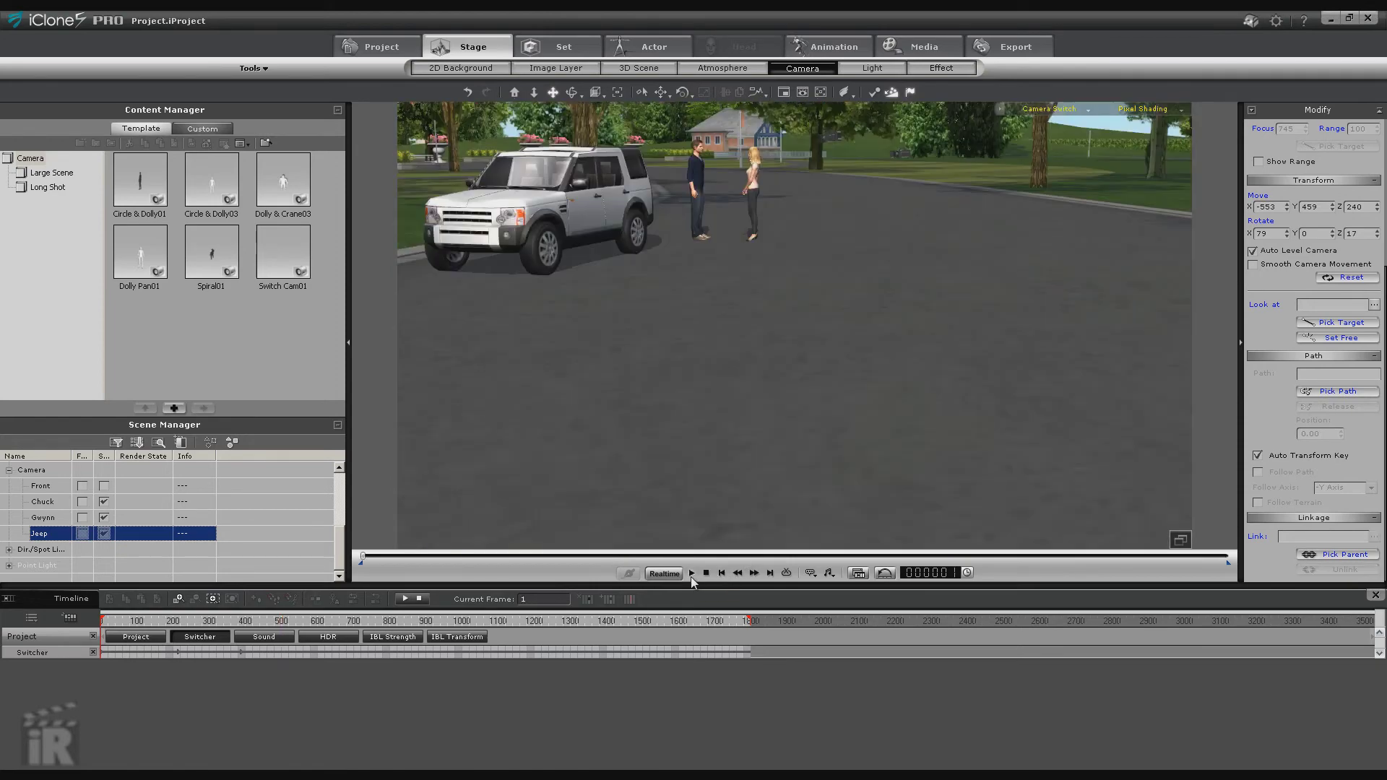
Play back the camera cuts, then scrub the Switcher track via frames 517 and 471 to 597.
{"action": "left_click", "coordinate": [692, 573]}
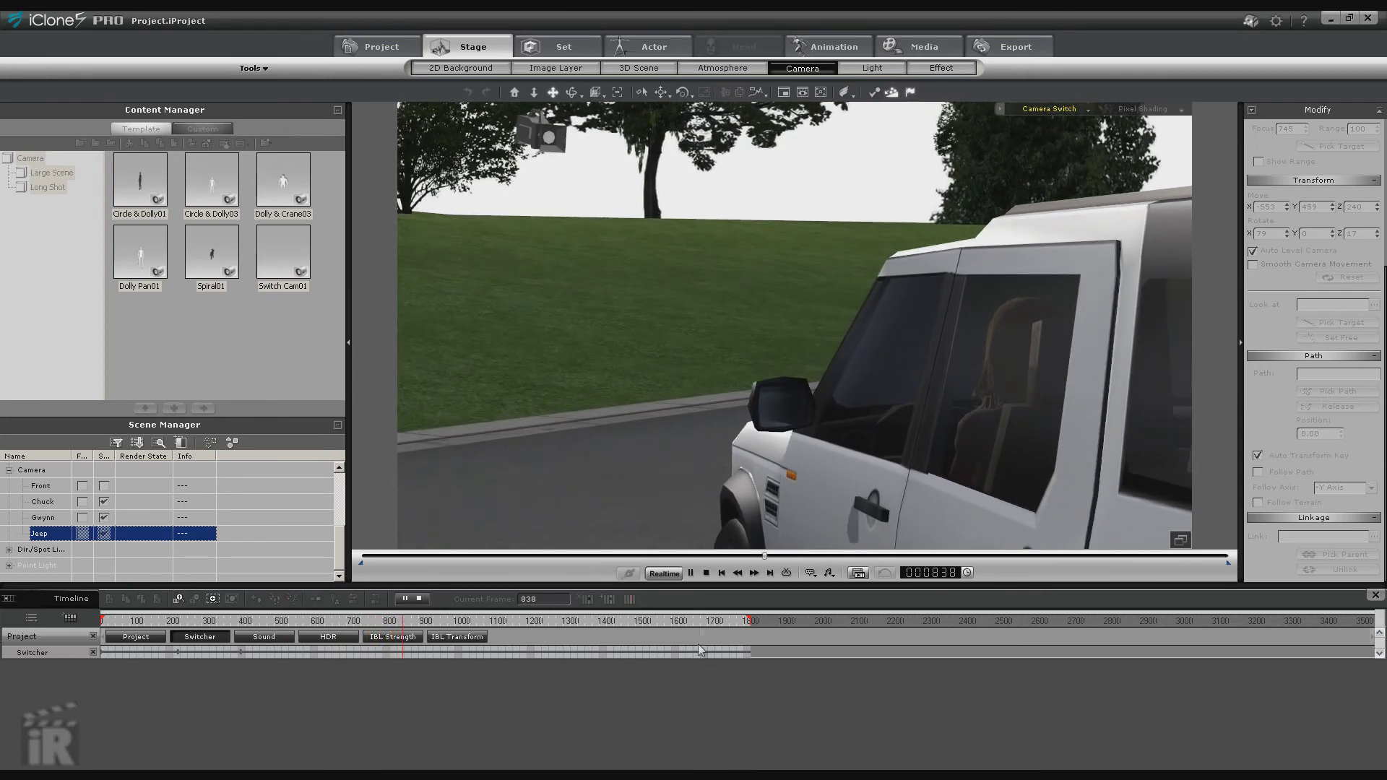
{"action": "left_click", "coordinate": [706, 572]}
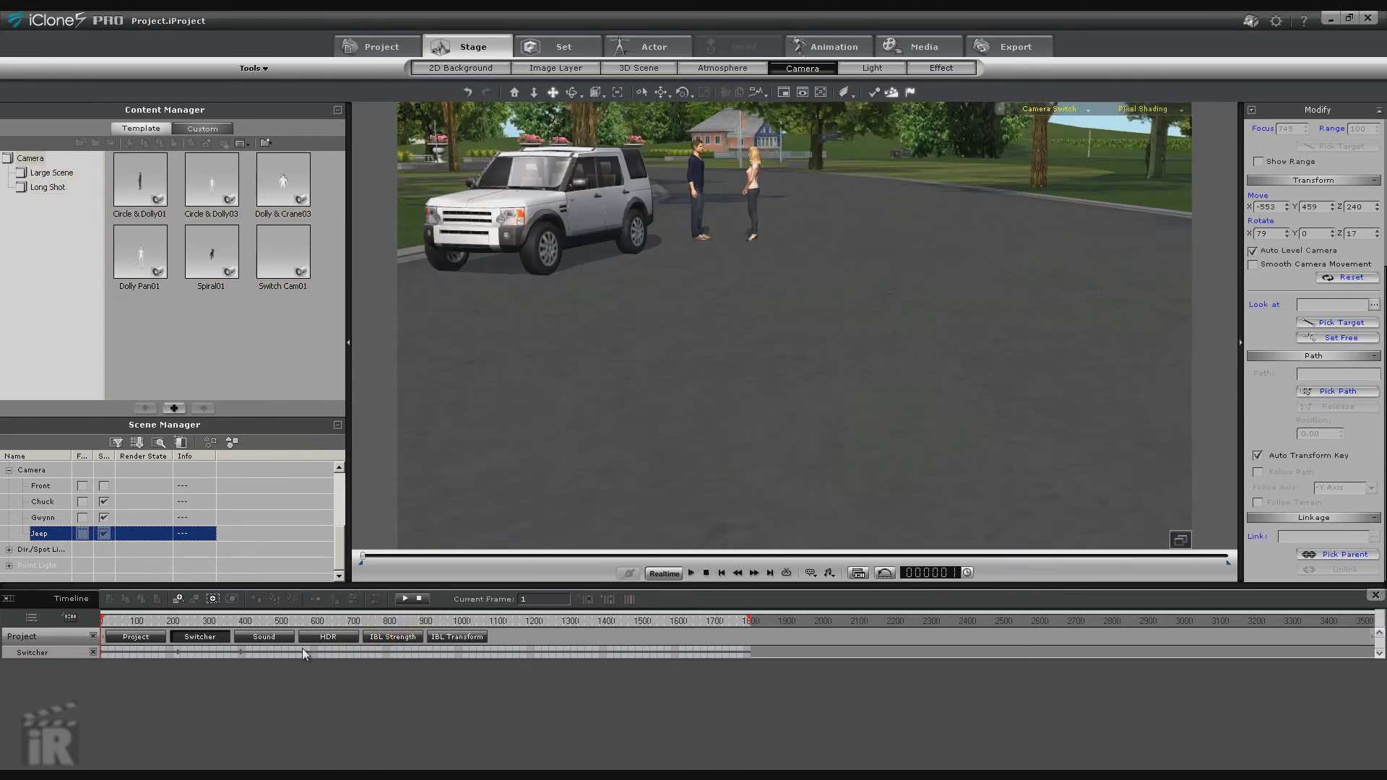
{"action": "left_click_drag", "start_coordinate": [302, 648], "coordinate": [288, 653]}
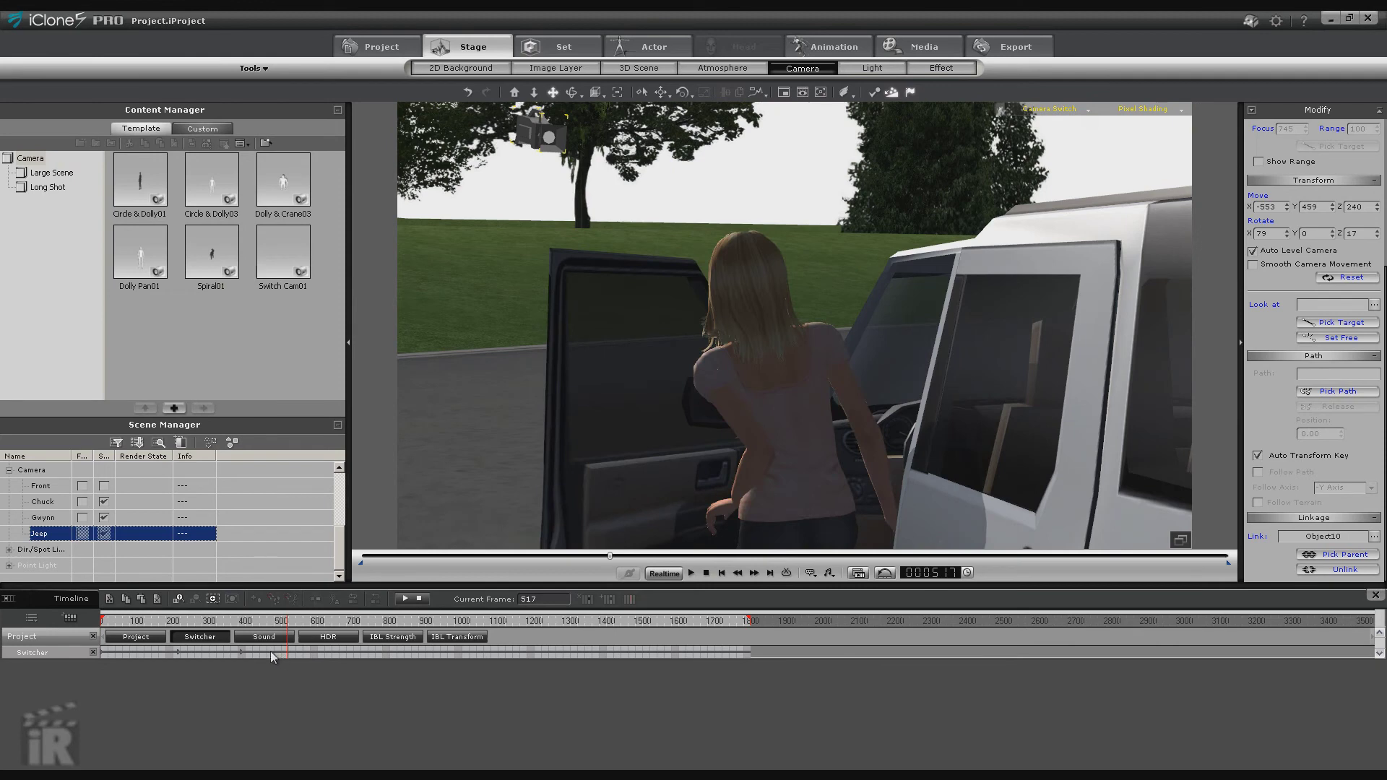
{"action": "left_click", "coordinate": [270, 652]}
{"action": "left_click", "coordinate": [316, 651]}
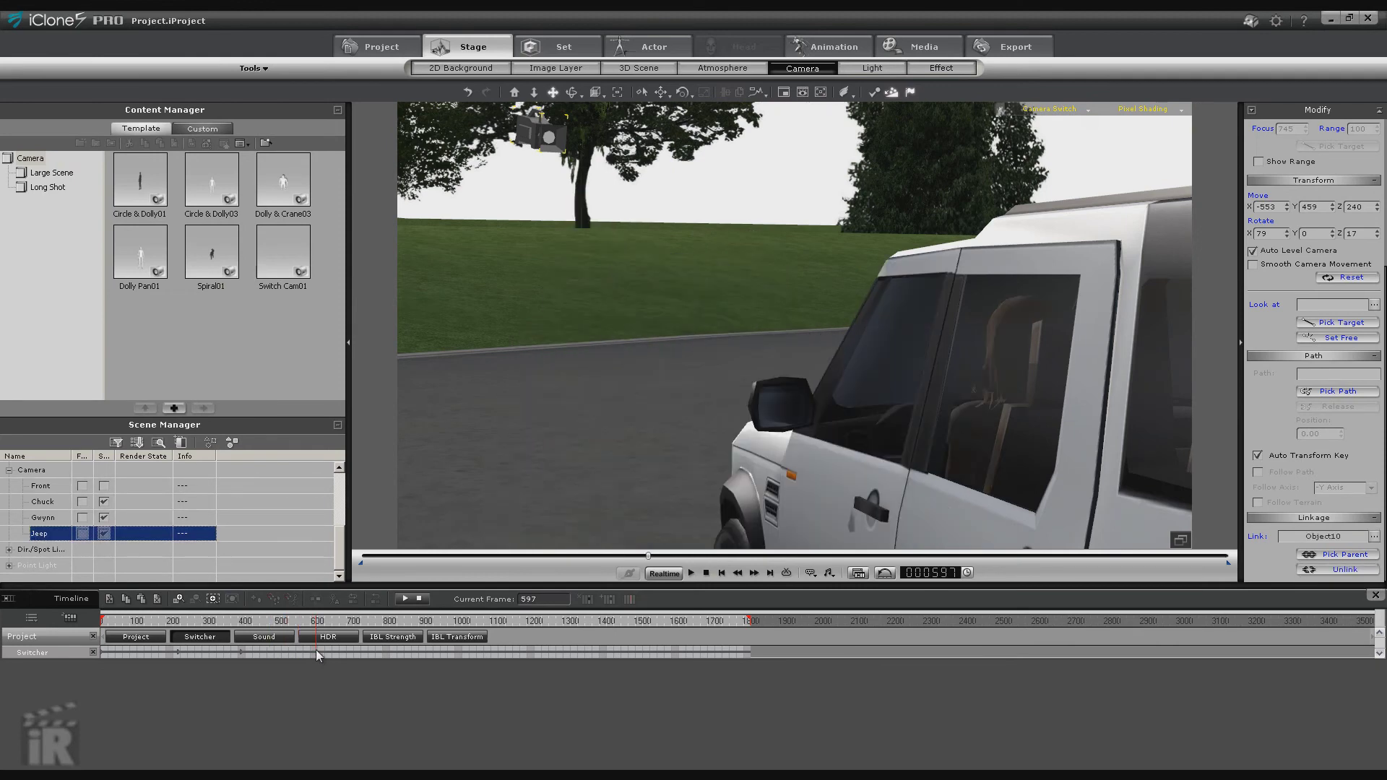
Cut to the Jeep camera at frame 597 on the Switcher track.
{"action": "right_click", "coordinate": [315, 649]}
{"action": "mouse_move", "coordinate": [365, 717]}
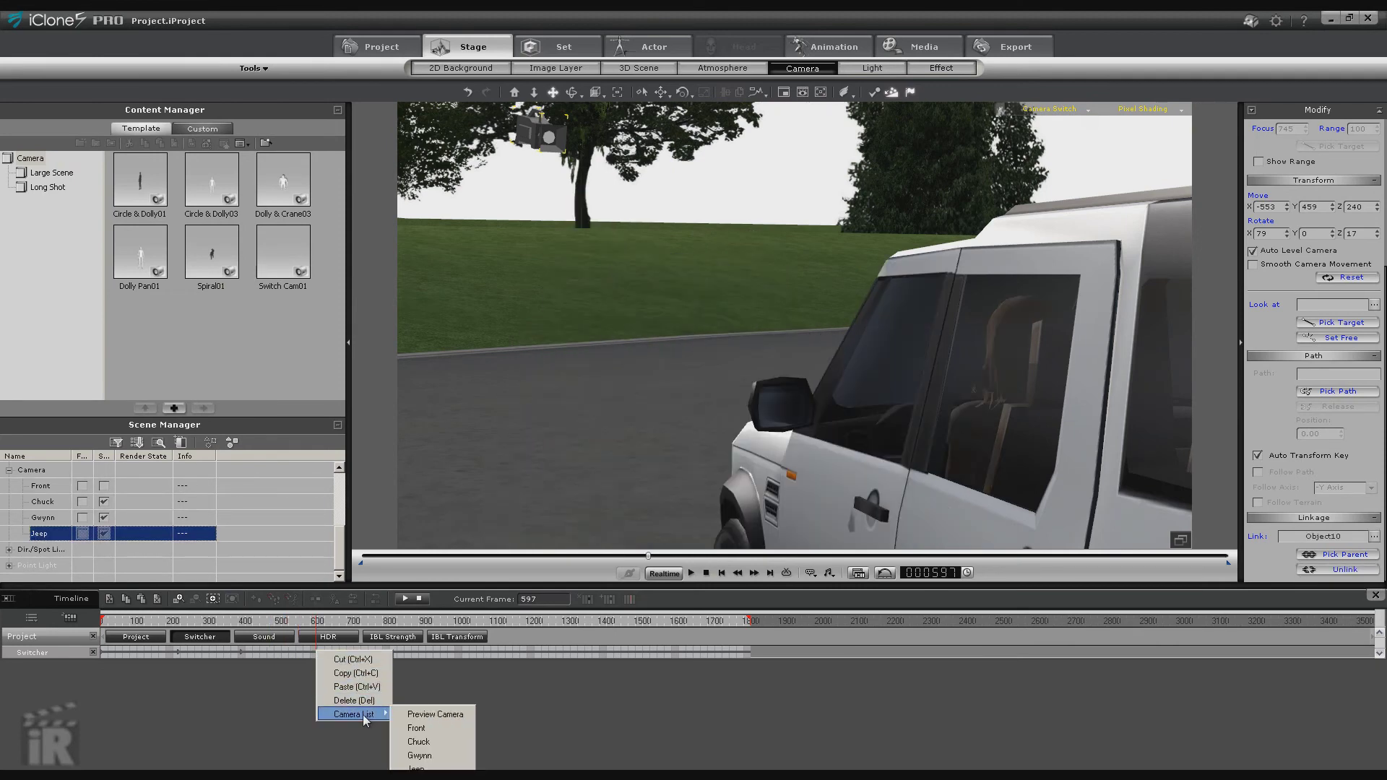
{"action": "left_click", "coordinate": [417, 767]}
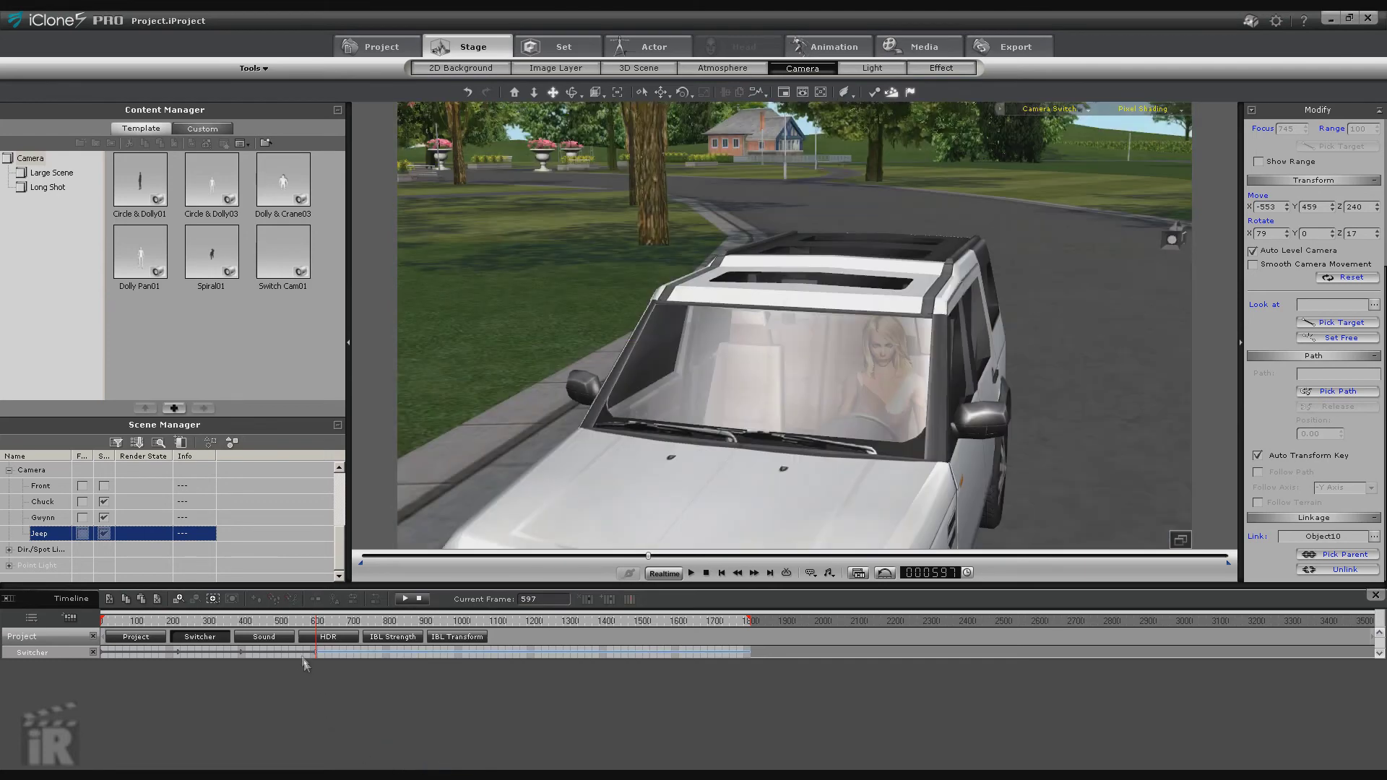
{"action": "left_click", "coordinate": [278, 654]}
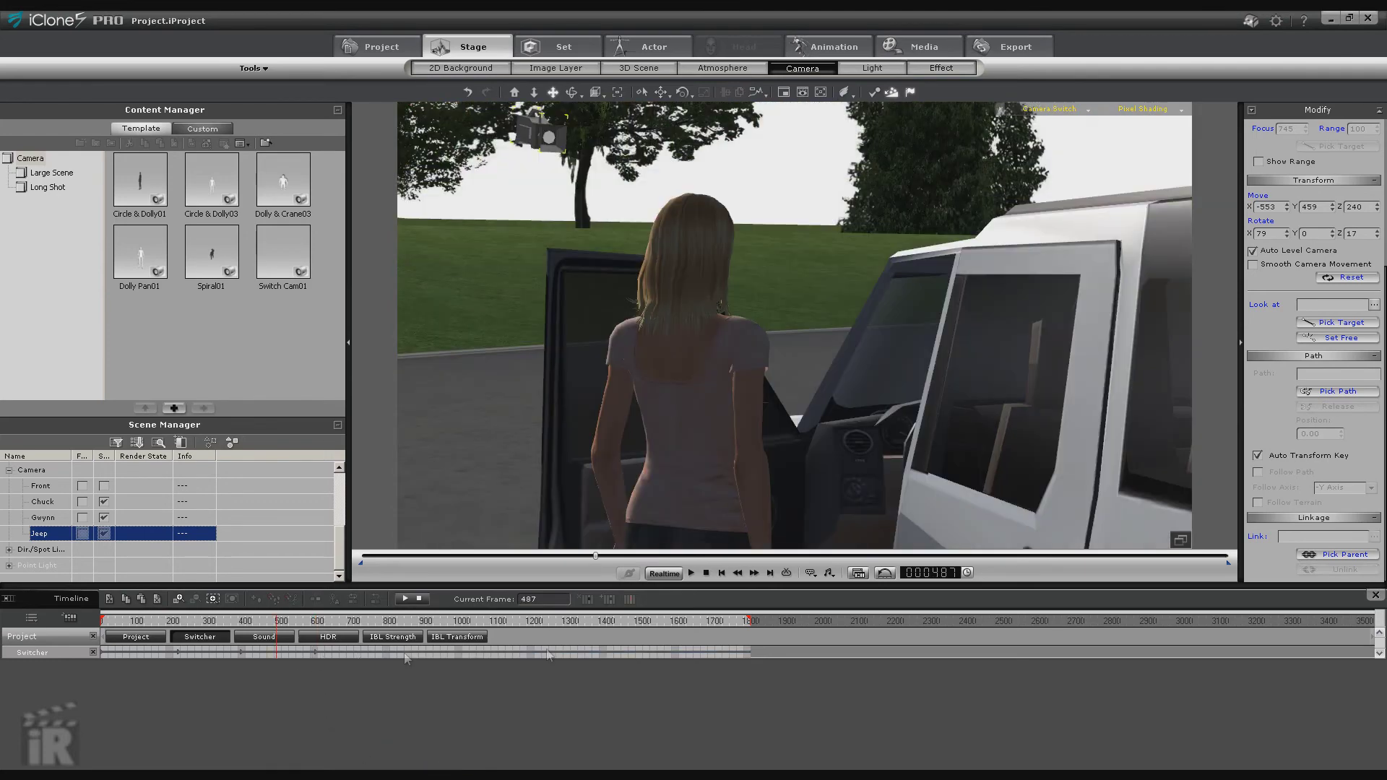
Play the sequence from frame 1, then check frames 589 and 631 around the new cut.
{"action": "left_click", "coordinate": [705, 573]}
{"action": "left_click", "coordinate": [691, 573]}
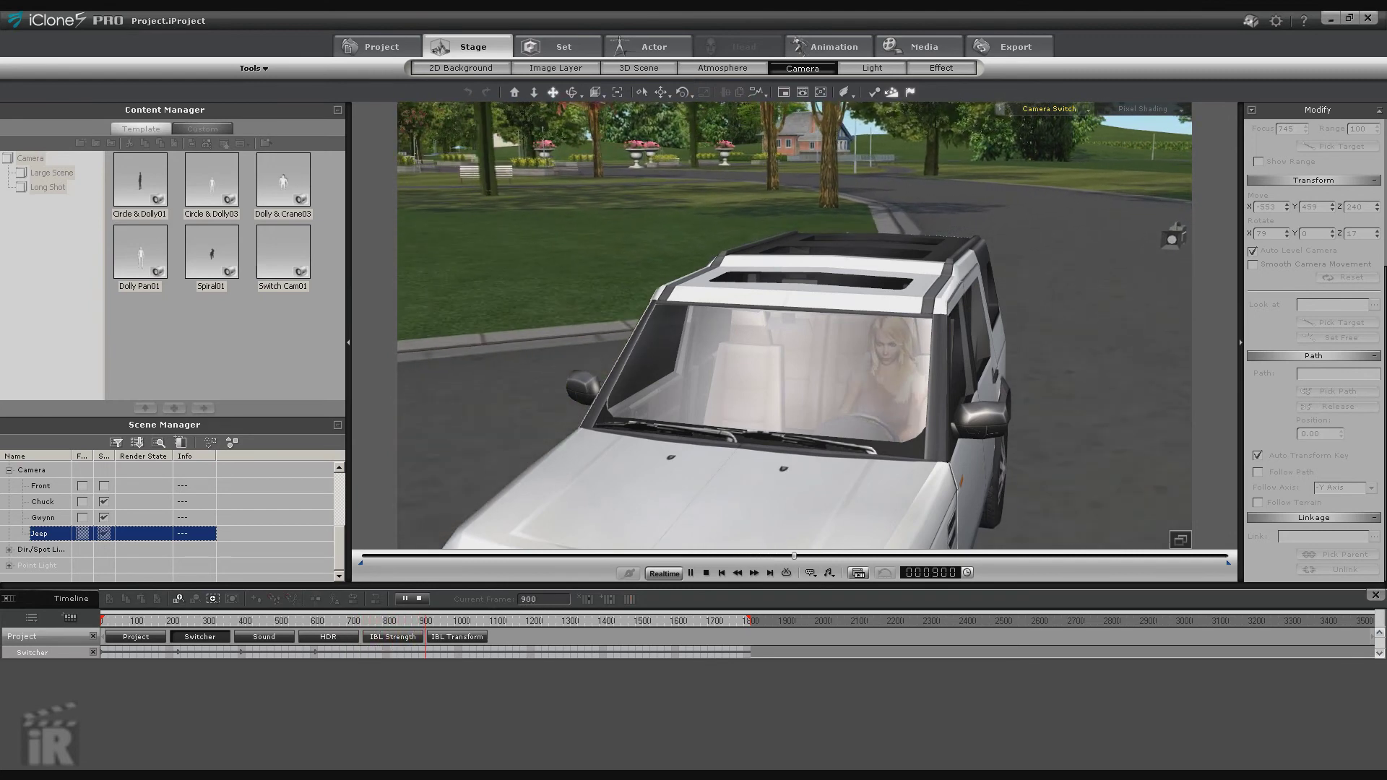
{"action": "left_click", "coordinate": [705, 573]}
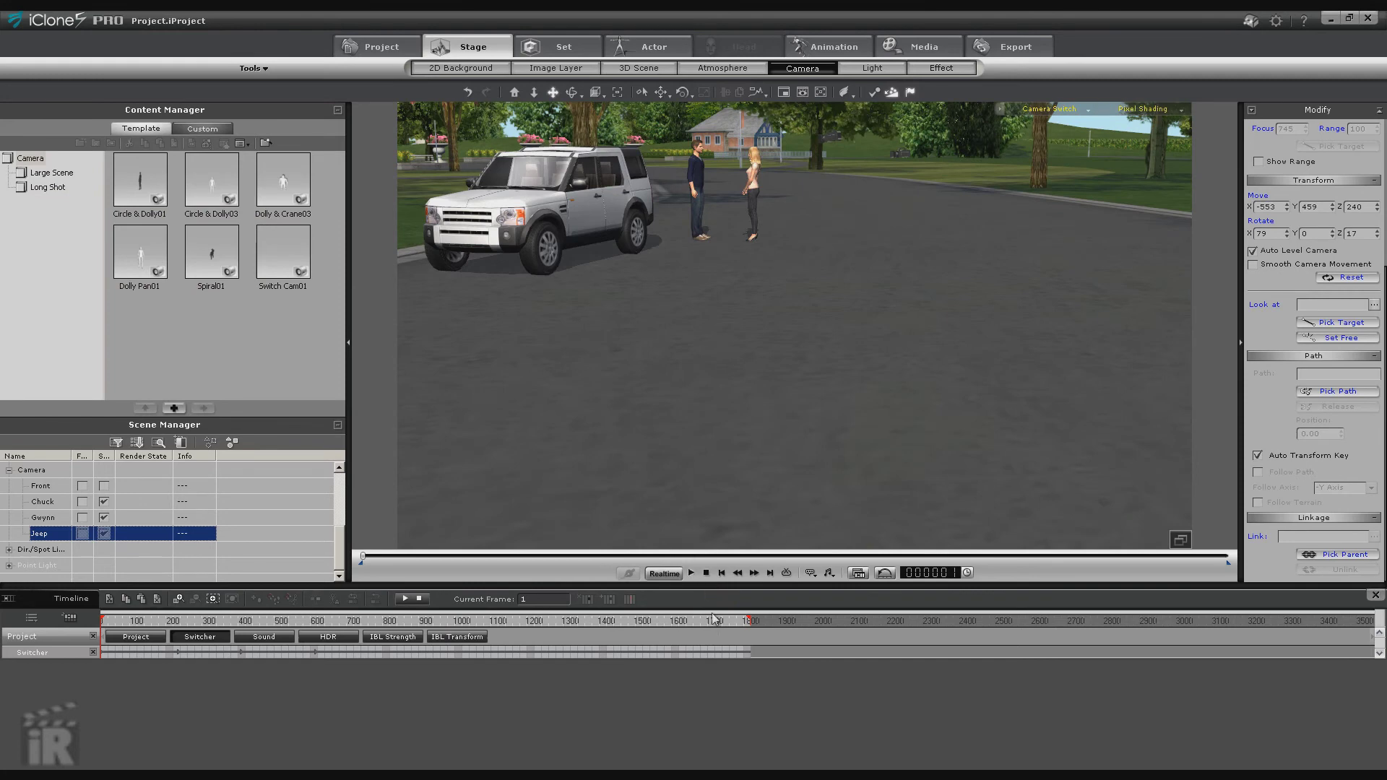
{"action": "left_click", "coordinate": [314, 653]}
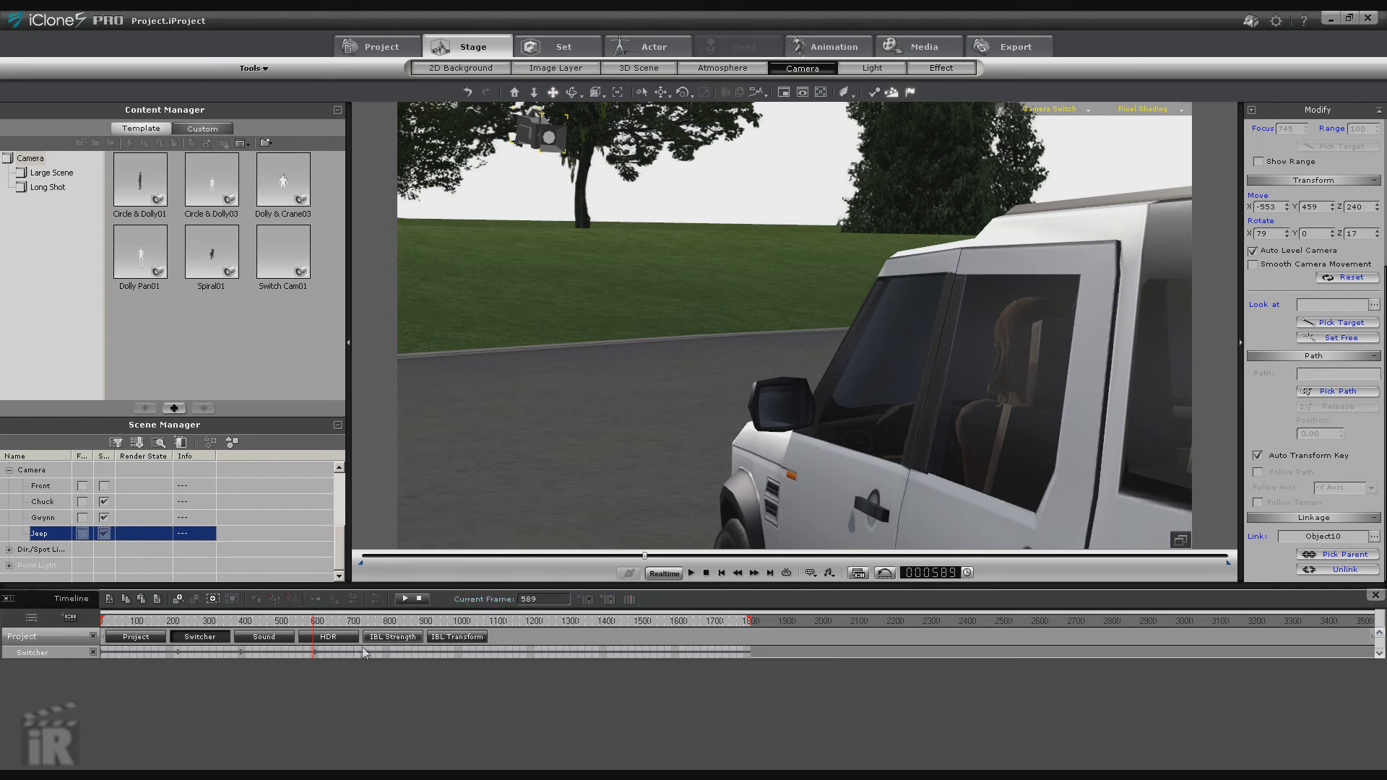
{"action": "left_click", "coordinate": [329, 653]}
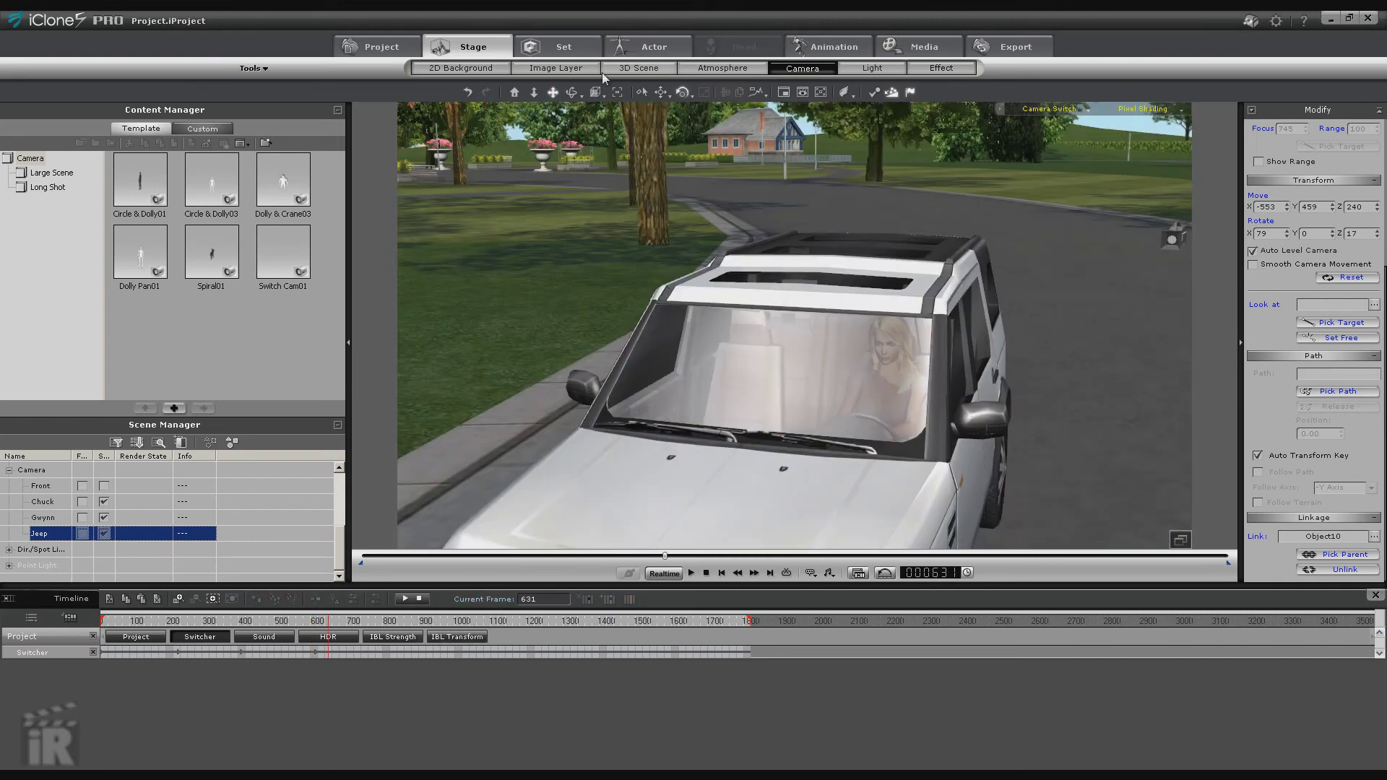
Select the jeep, rewind to frame 1 and bring the view closer to the scene.
{"action": "left_click", "coordinate": [871, 376]}
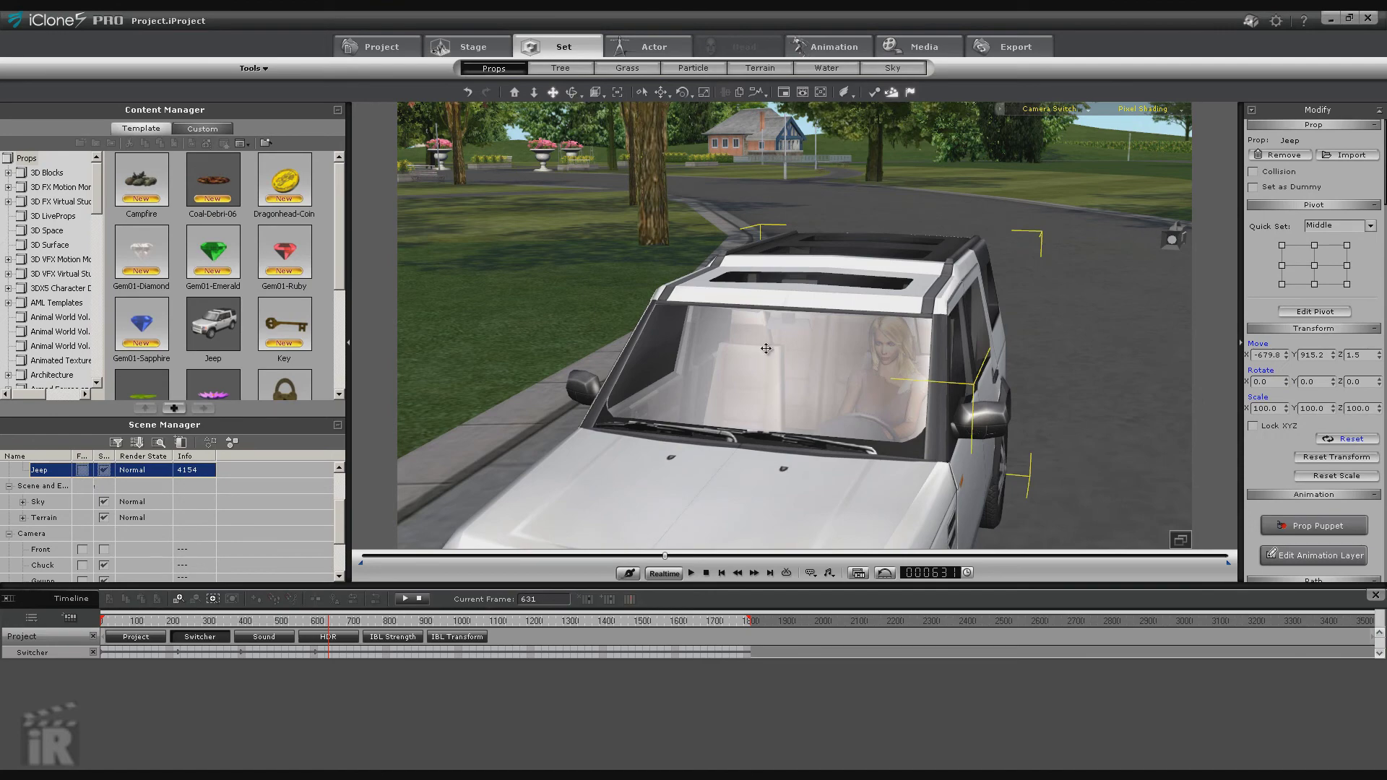
{"action": "left_click", "coordinate": [721, 574]}
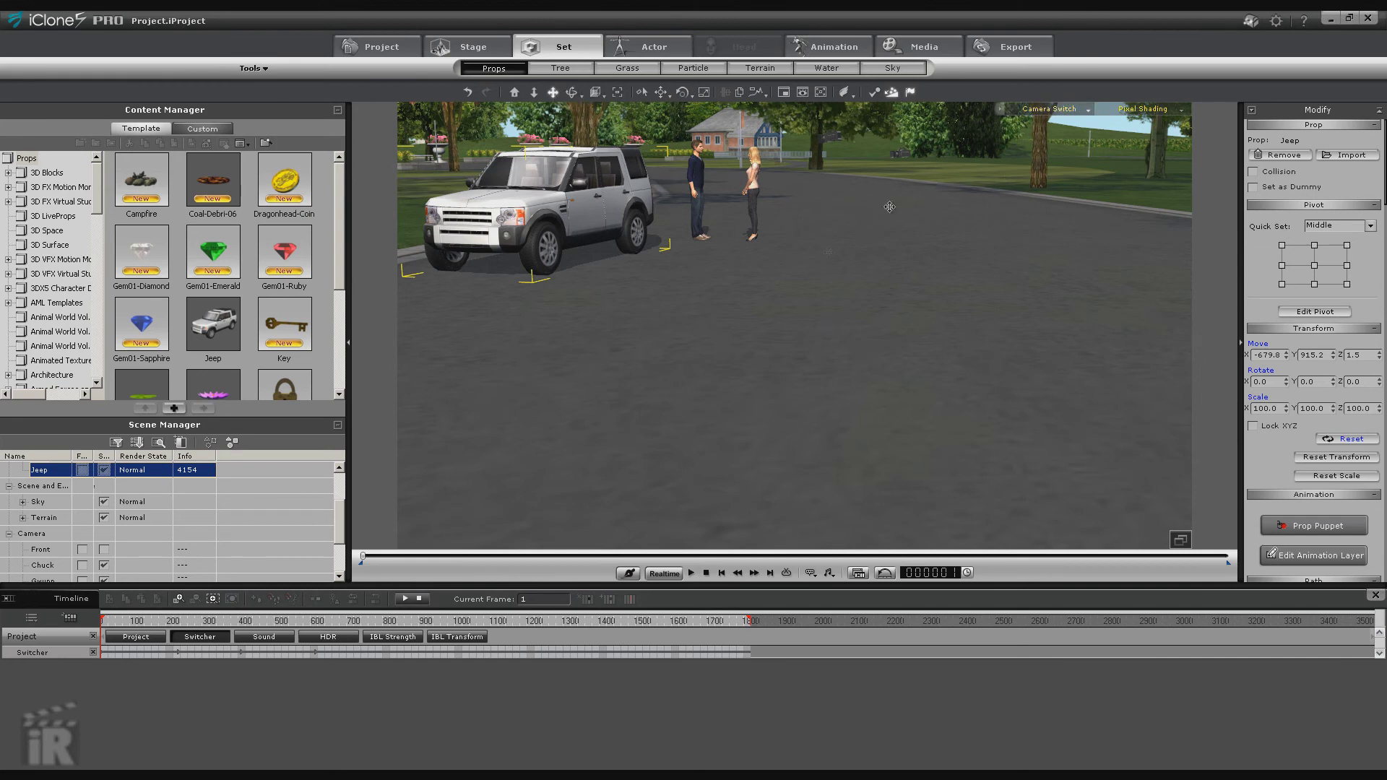
{"action": "left_click_drag", "start_coordinate": [813, 287], "coordinate": [947, 325]}
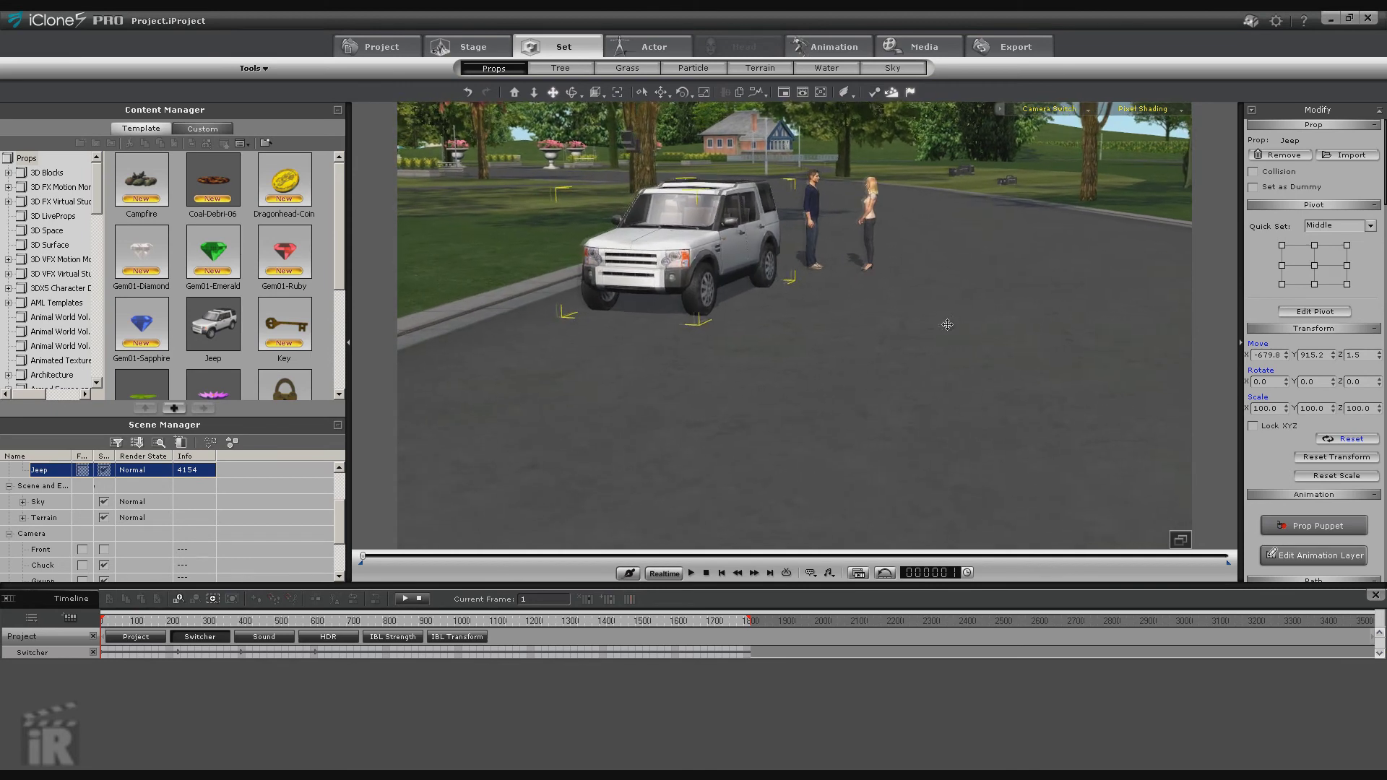
Inspect Chuck, the jeep and Gwynn from new angles, ending with Chuck selected.
{"action": "left_click", "coordinate": [807, 204]}
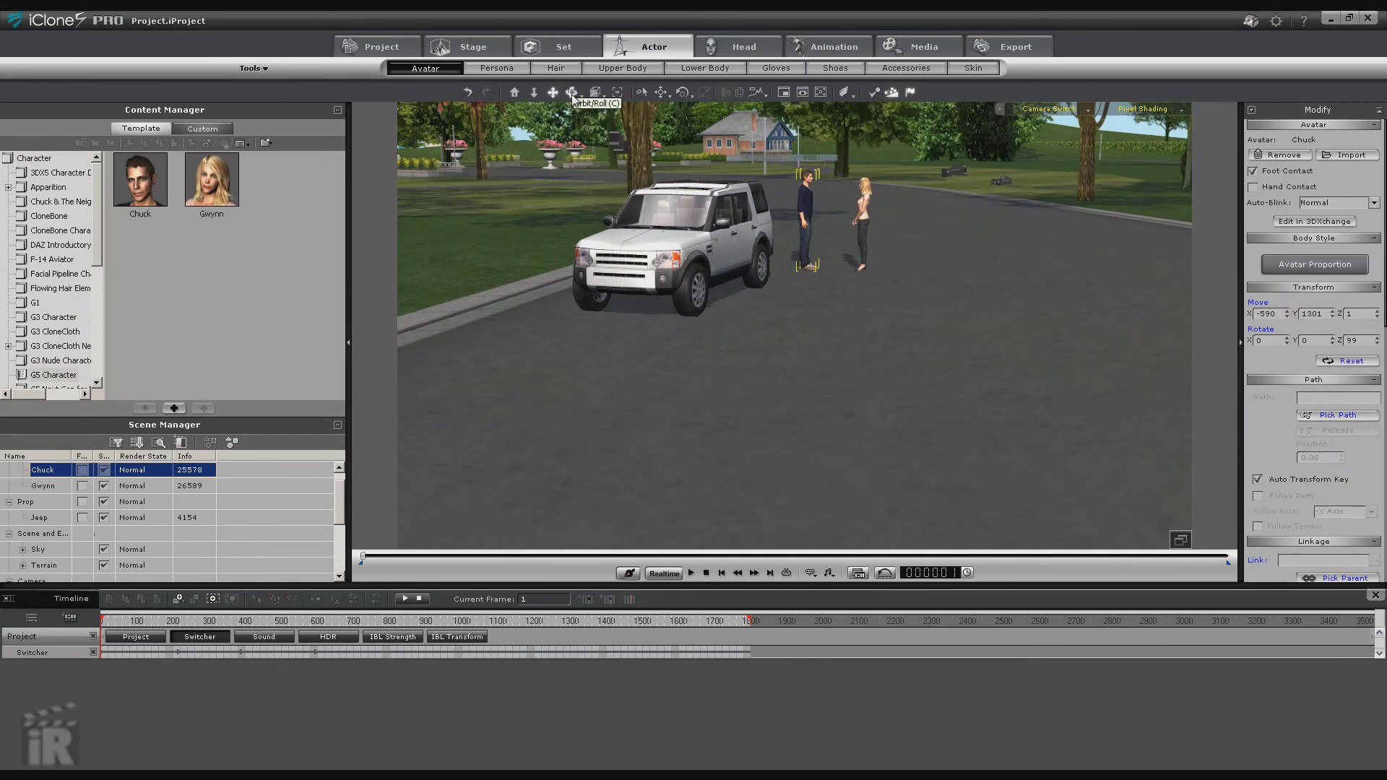
{"action": "left_click", "coordinate": [751, 255]}
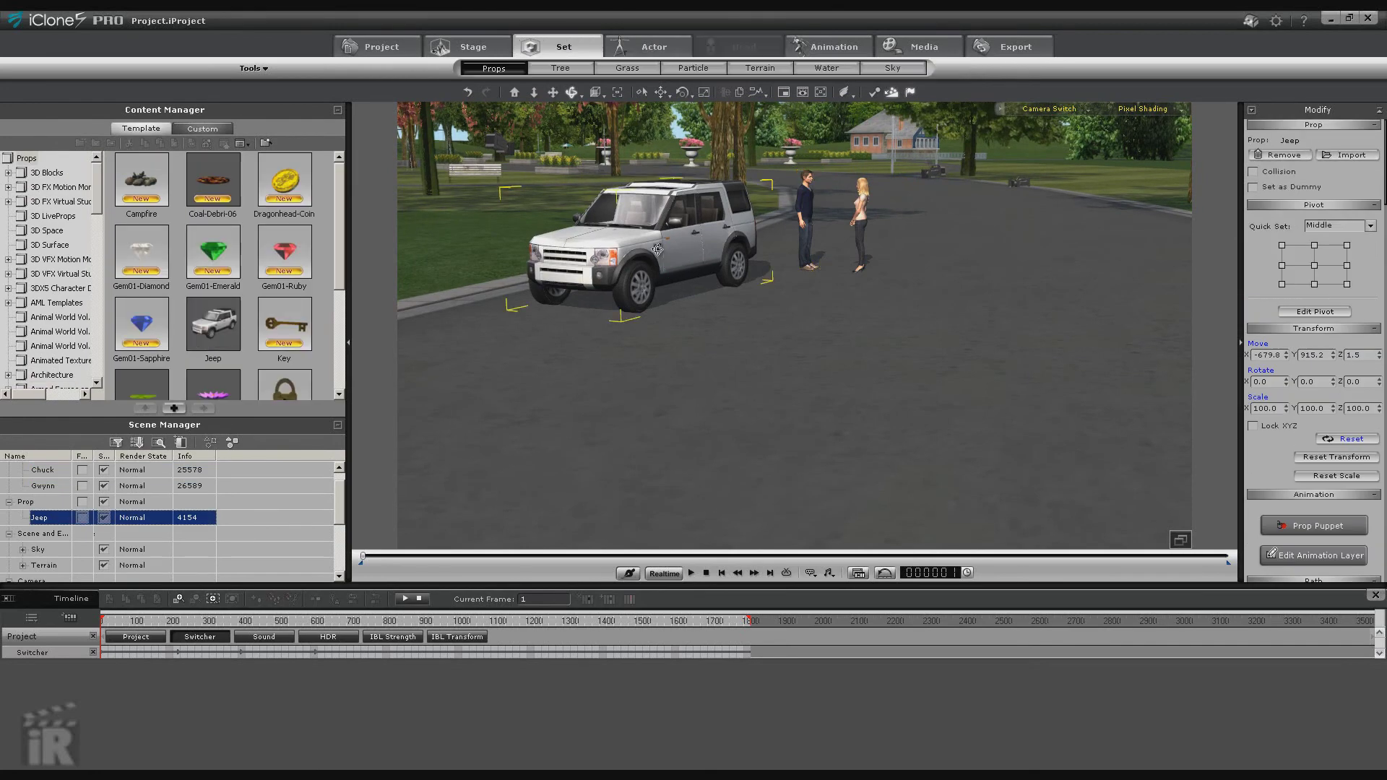
{"action": "left_click", "coordinate": [853, 220]}
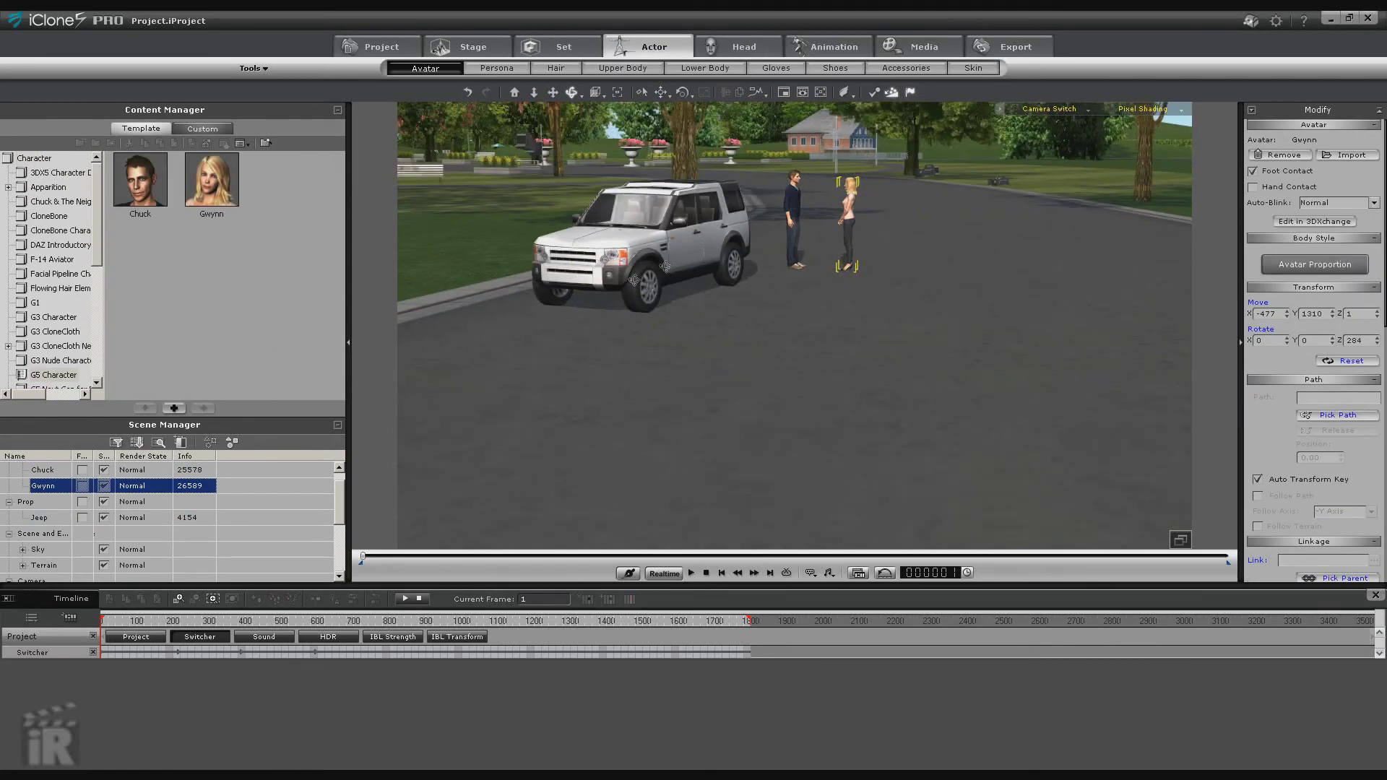
{"action": "left_click", "coordinate": [809, 239]}
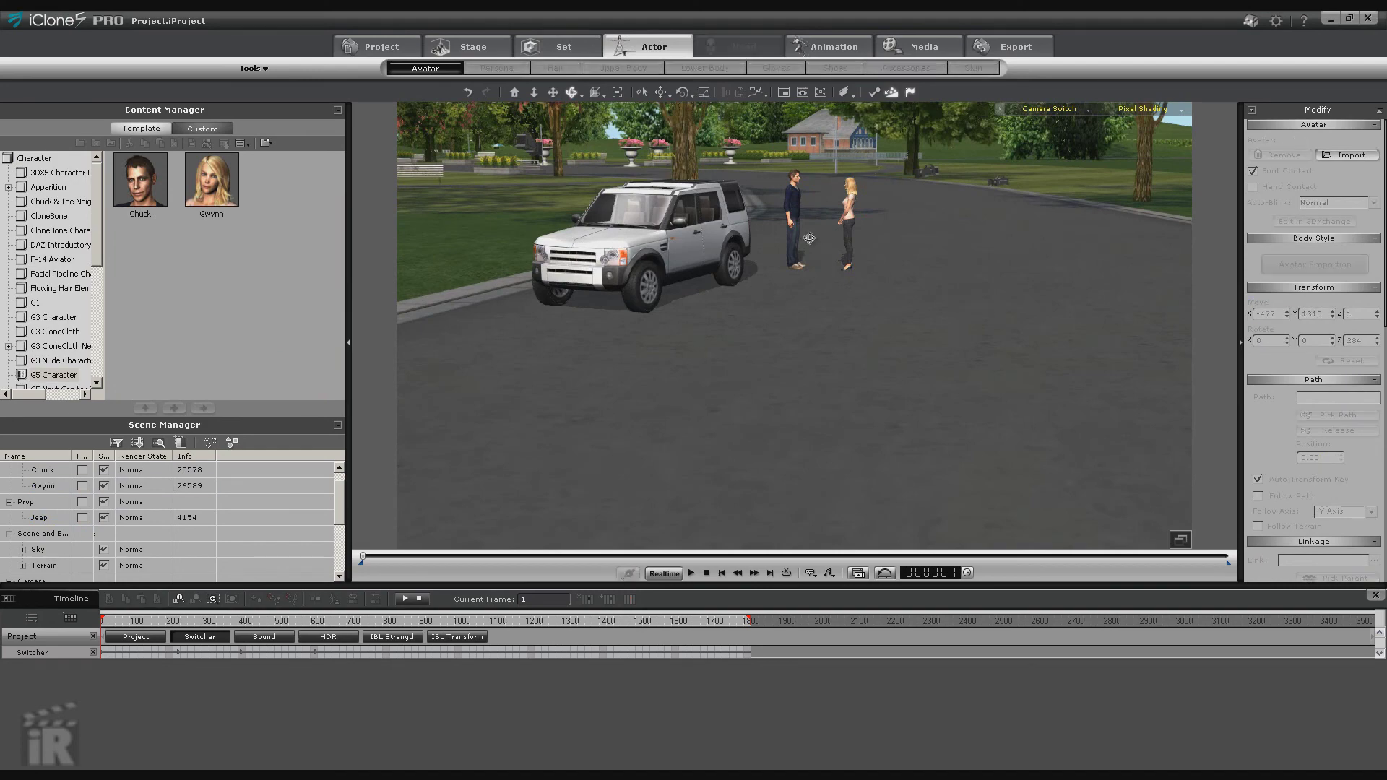
{"action": "right_click_drag", "start_coordinate": [978, 284], "coordinate": [895, 233]}
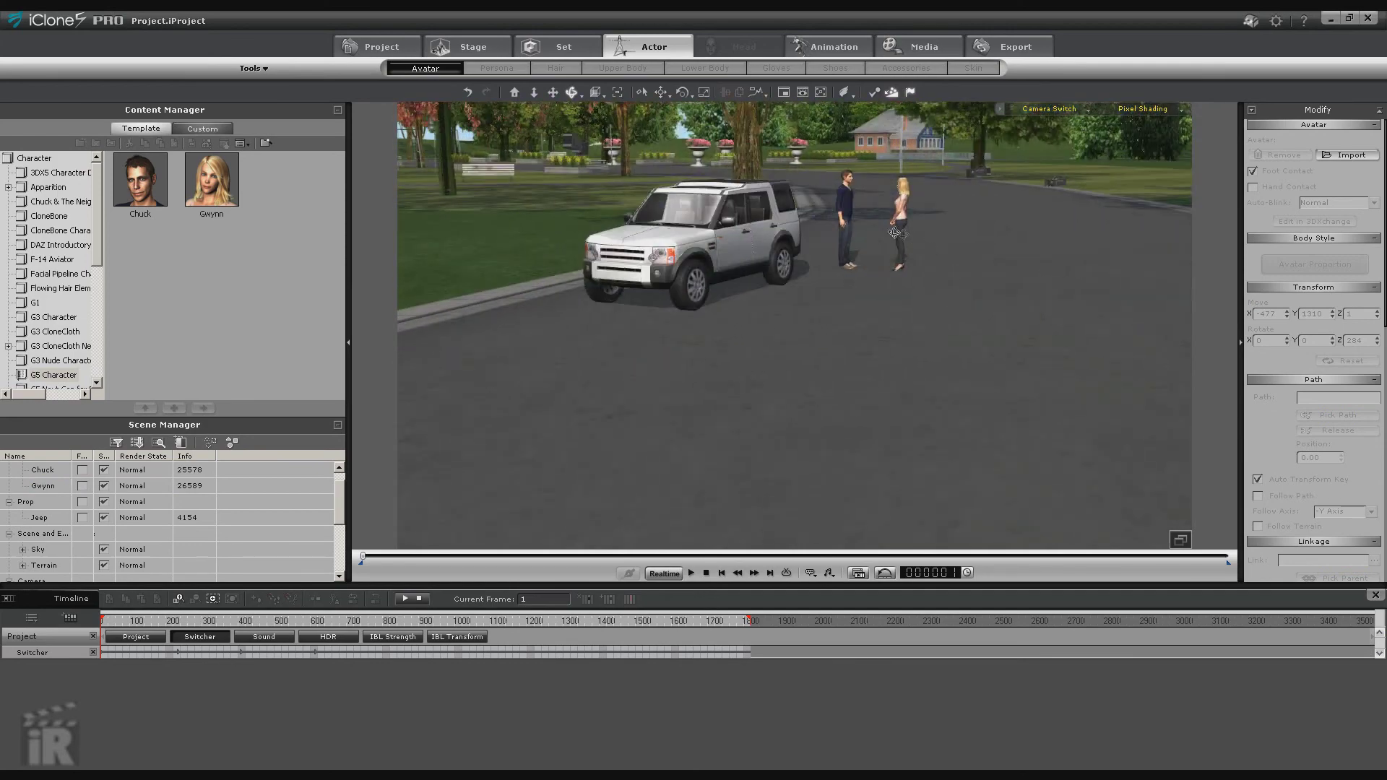
{"action": "left_click", "coordinate": [845, 199]}
{"action": "right_click_drag", "start_coordinate": [822, 353], "coordinate": [820, 304]}
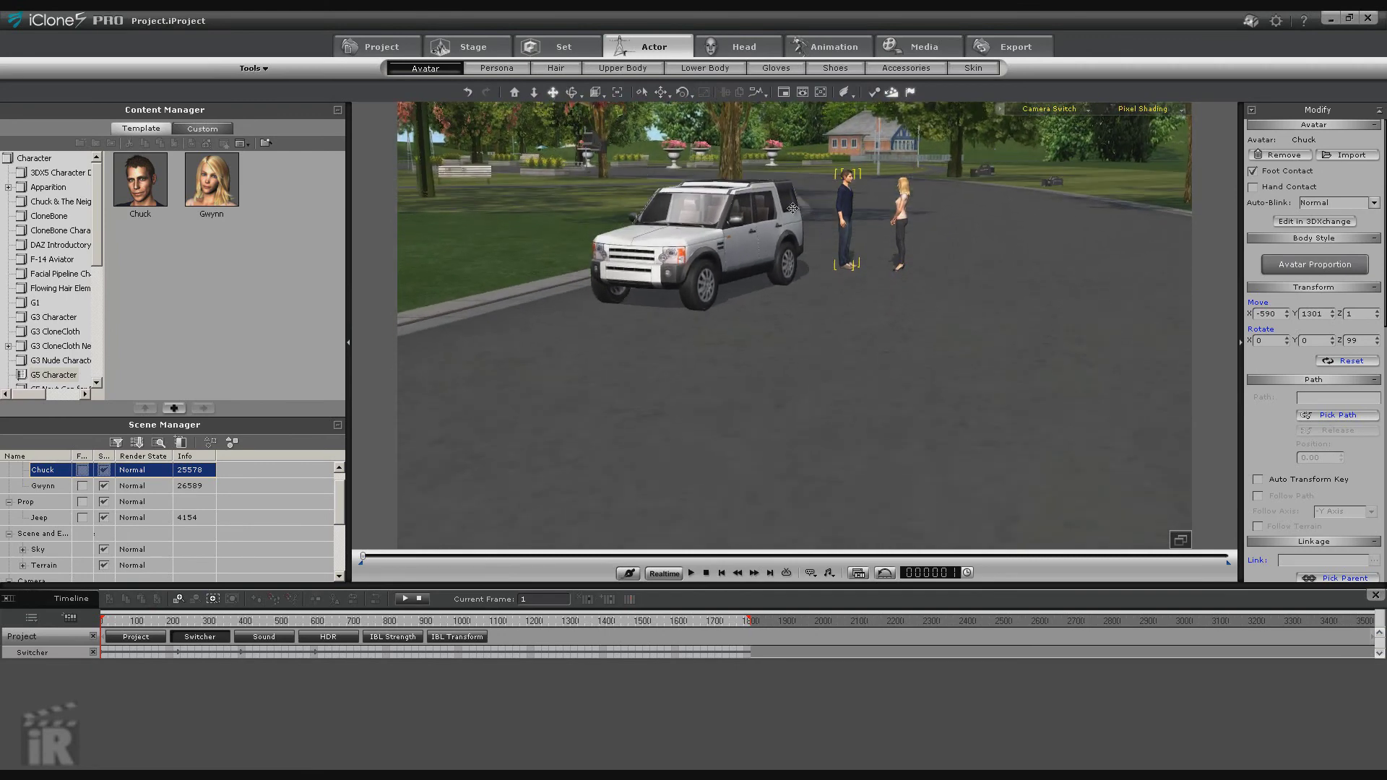
{"action": "left_click_drag", "start_coordinate": [792, 209], "coordinate": [737, 261]}
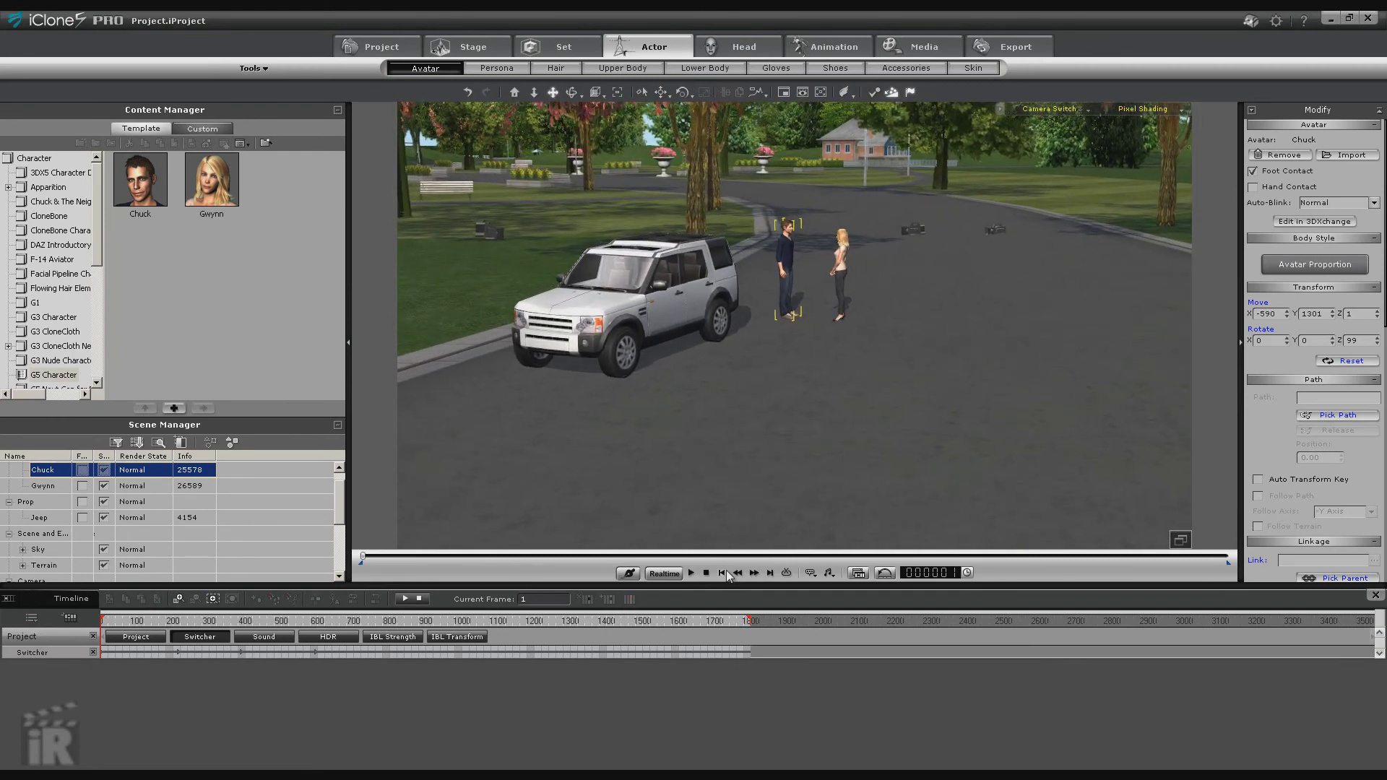
{"action": "left_click", "coordinate": [693, 571]}
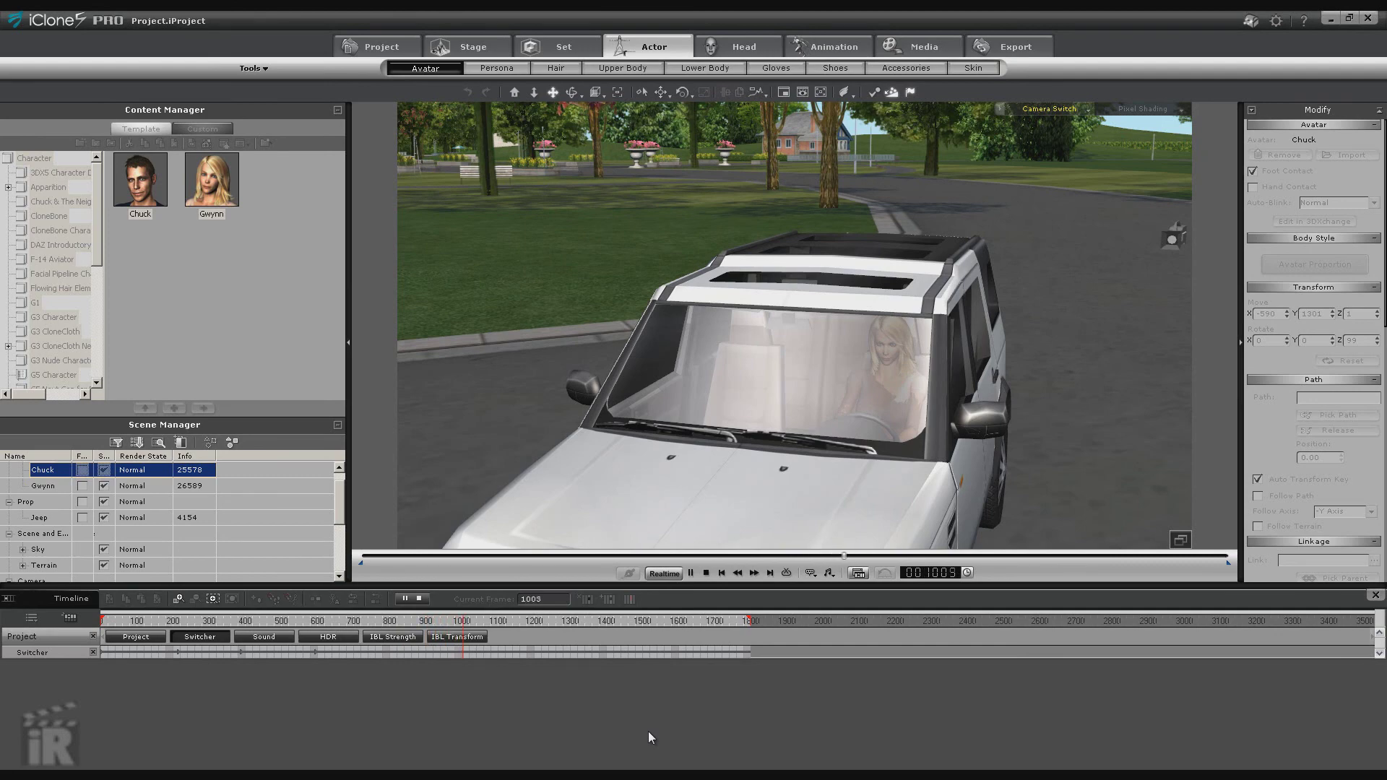
{"action": "left_click", "coordinate": [706, 573]}
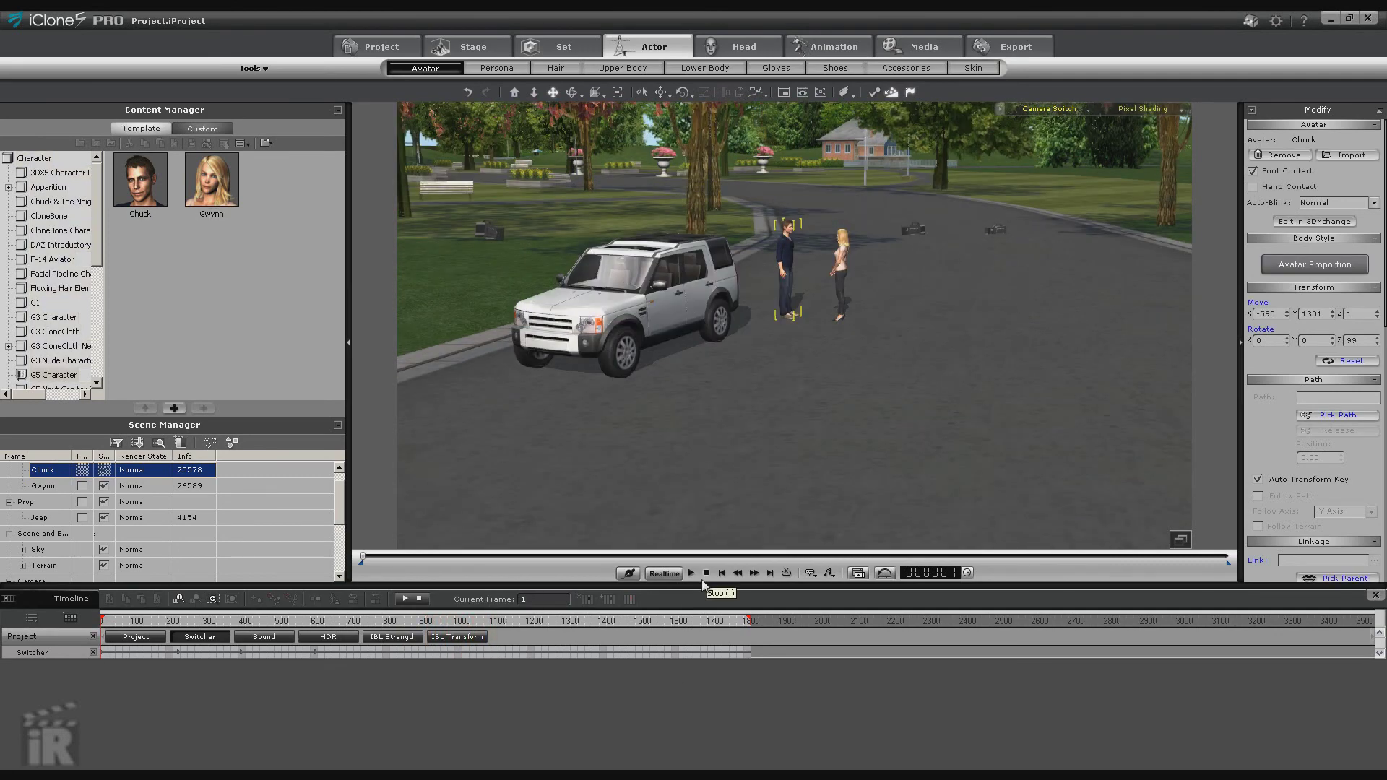